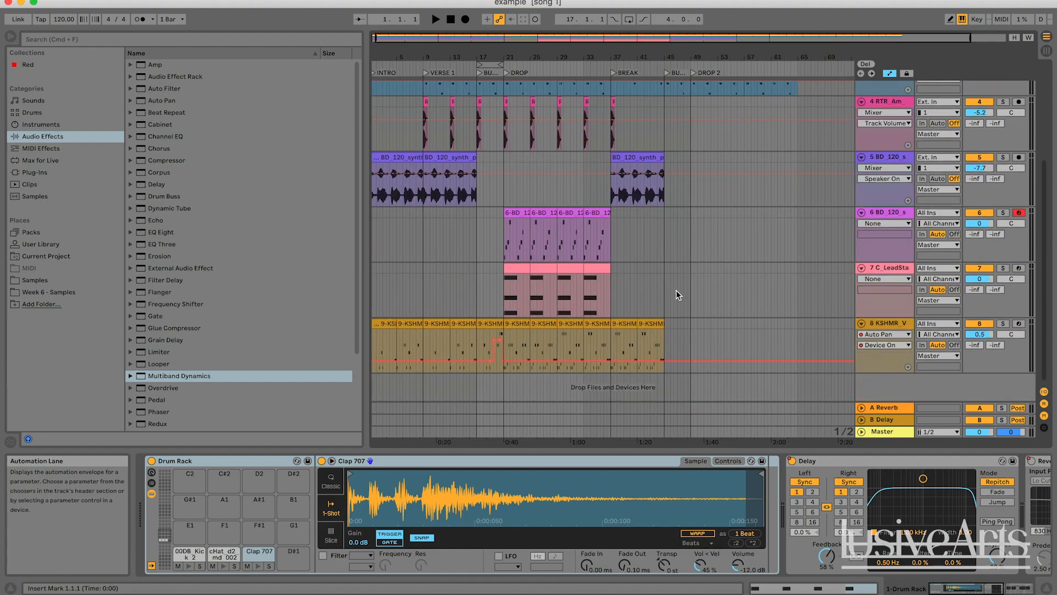
Scroll through the arrangement's tracks to review the song's layout
scroll(676, 290, up, 5)
scroll(687, 316, down, 5)
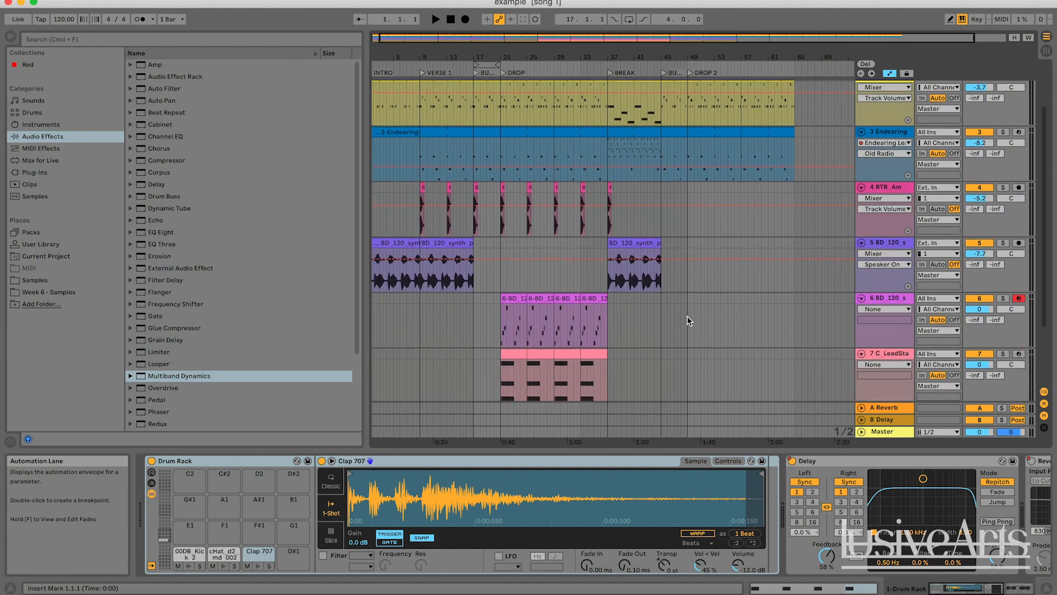
scroll(712, 328, up, 5)
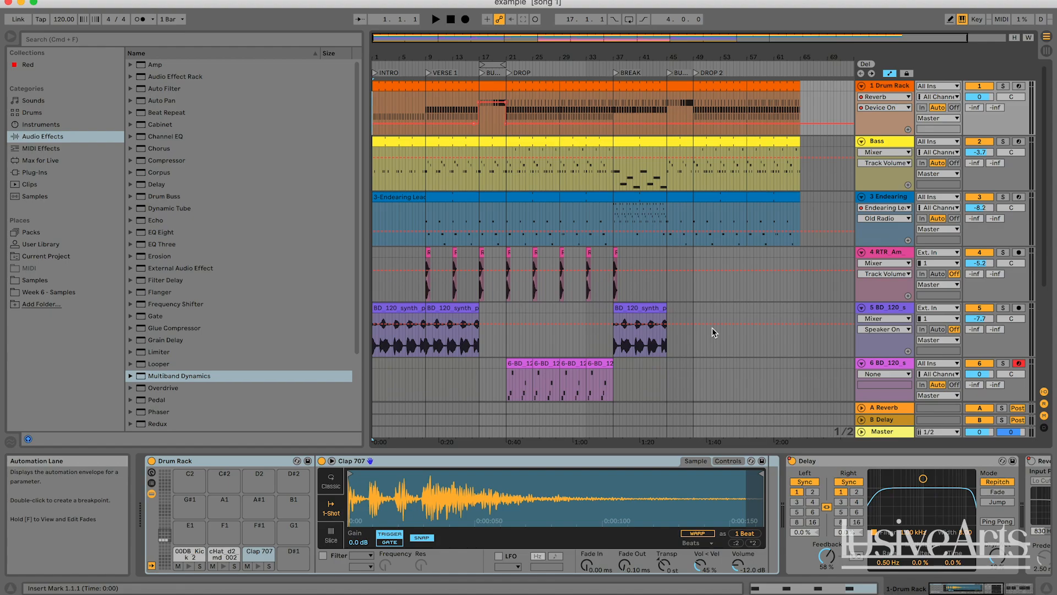
scroll(712, 328, down, 5)
scroll(711, 328, up, 5)
scroll(686, 265, down, 5)
scroll(686, 266, left, 1)
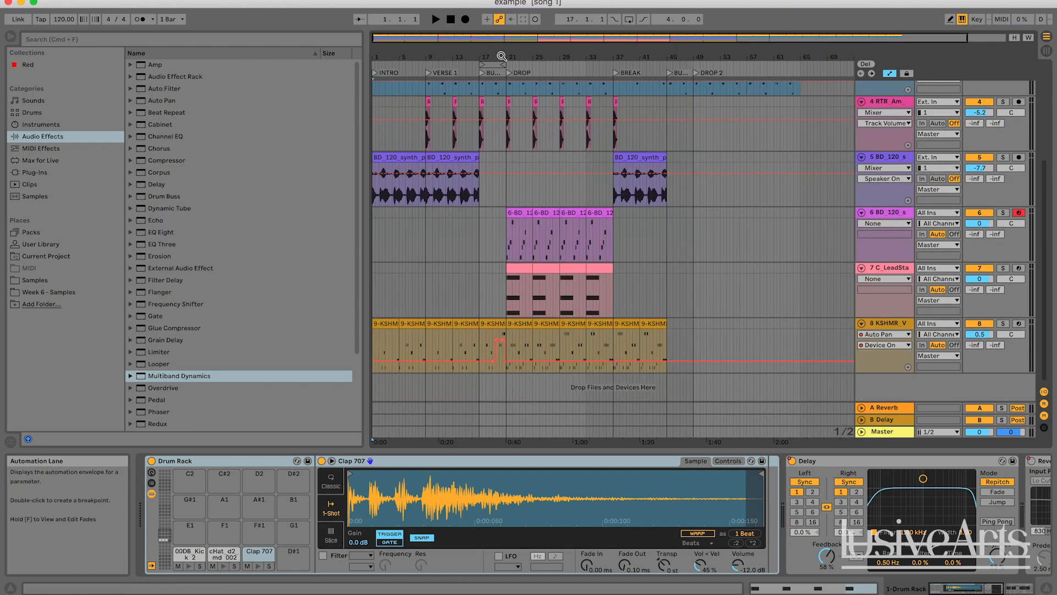
Zoom into the arrangement and play the song from the intro
drag(501, 55, 600, 49)
scroll(522, 165, up, 5)
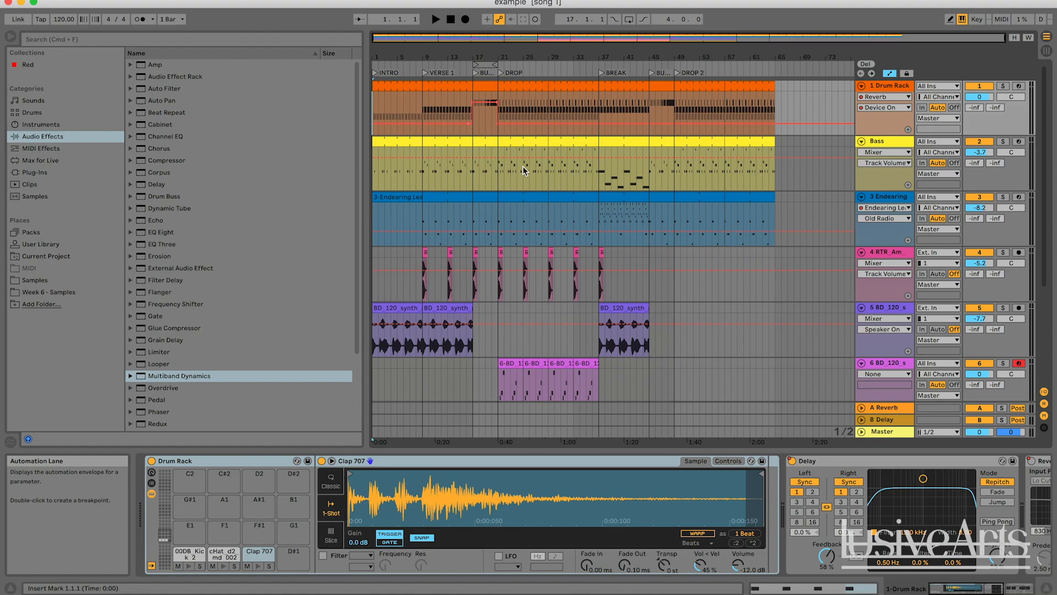
mouse_move(439, 36)
mouse_down()
mouse_move(439, 46)
mouse_move(418, 36)
mouse_up()
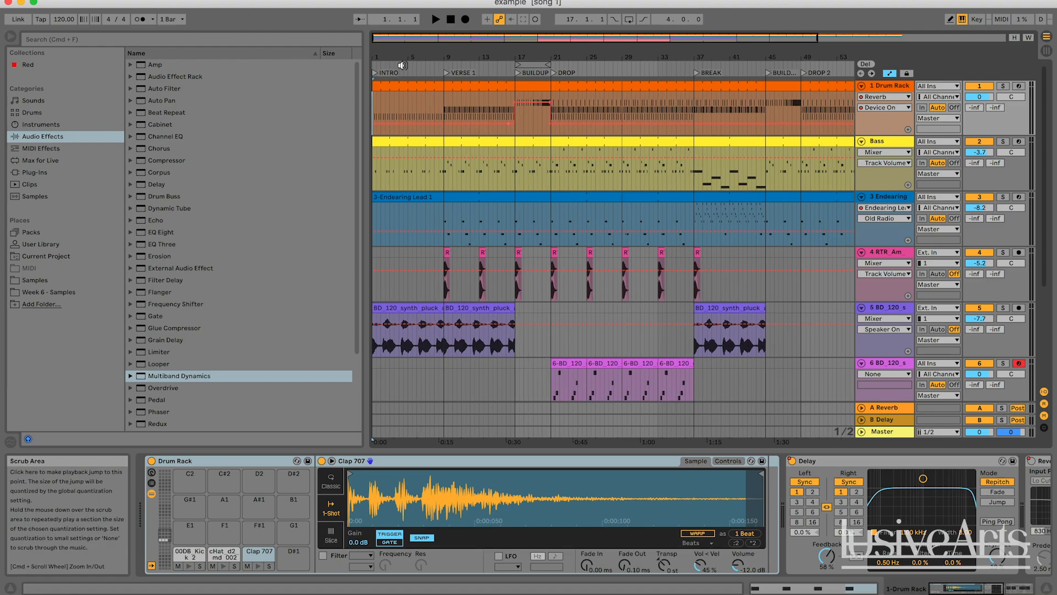
click(402, 66)
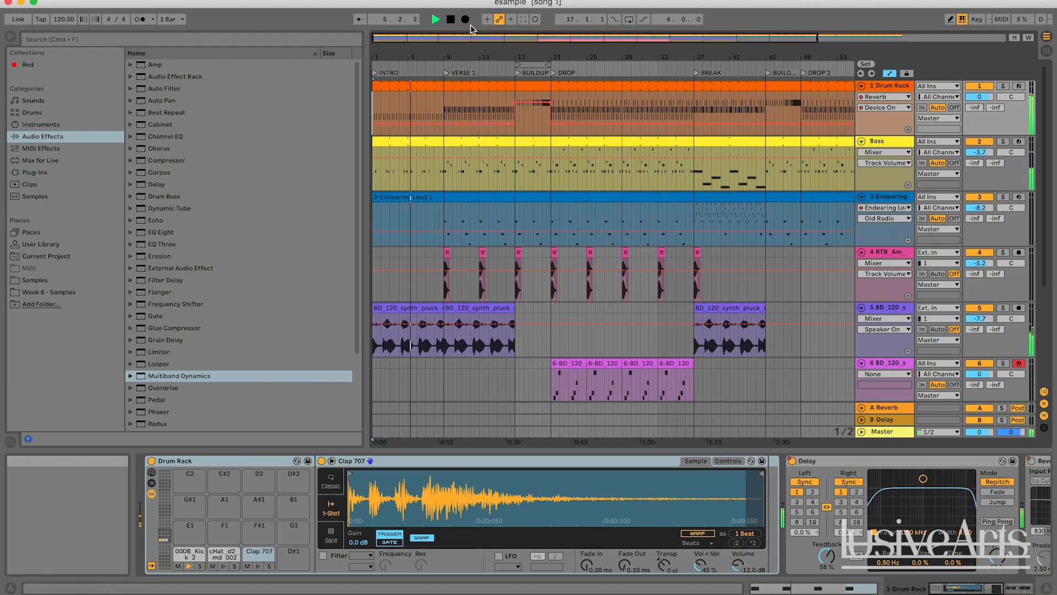
double_click(452, 21)
key(space)
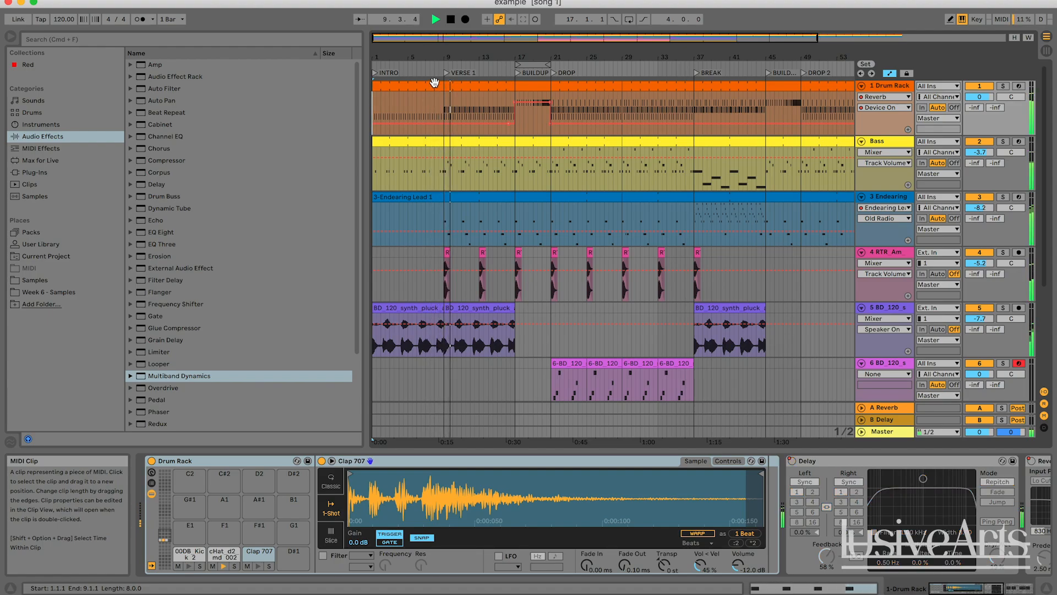
Jump playback to the Verse 1 and Buildup locators to audition those sections
click(477, 67)
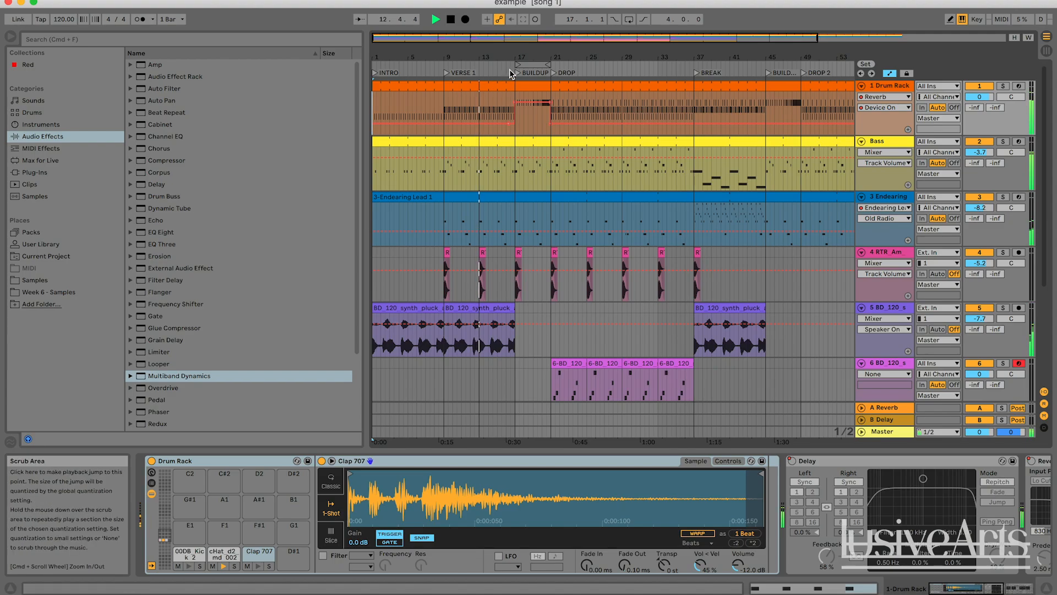
click(511, 73)
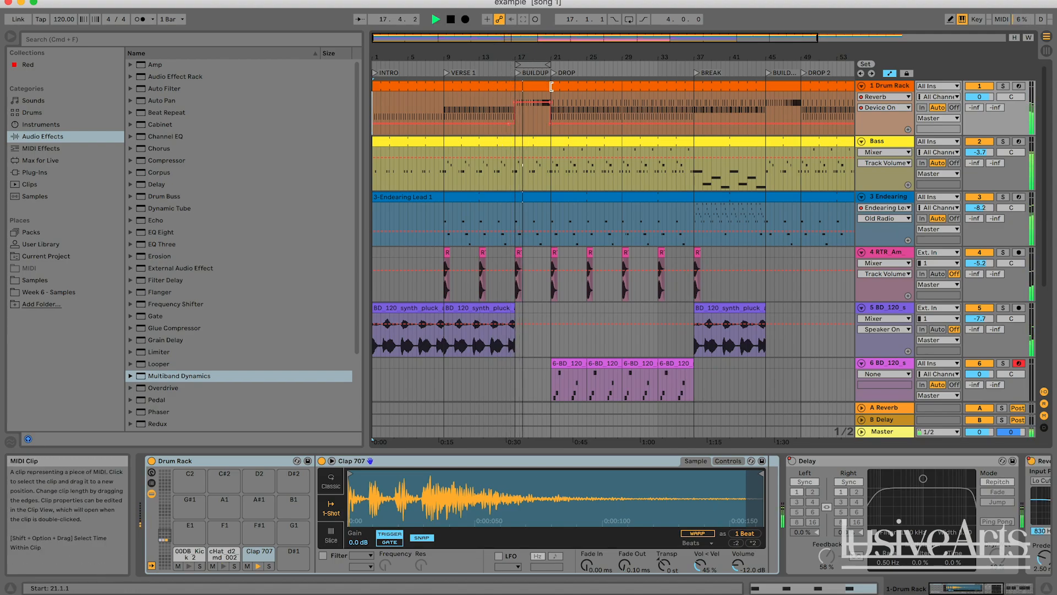
drag(554, 55, 524, 81)
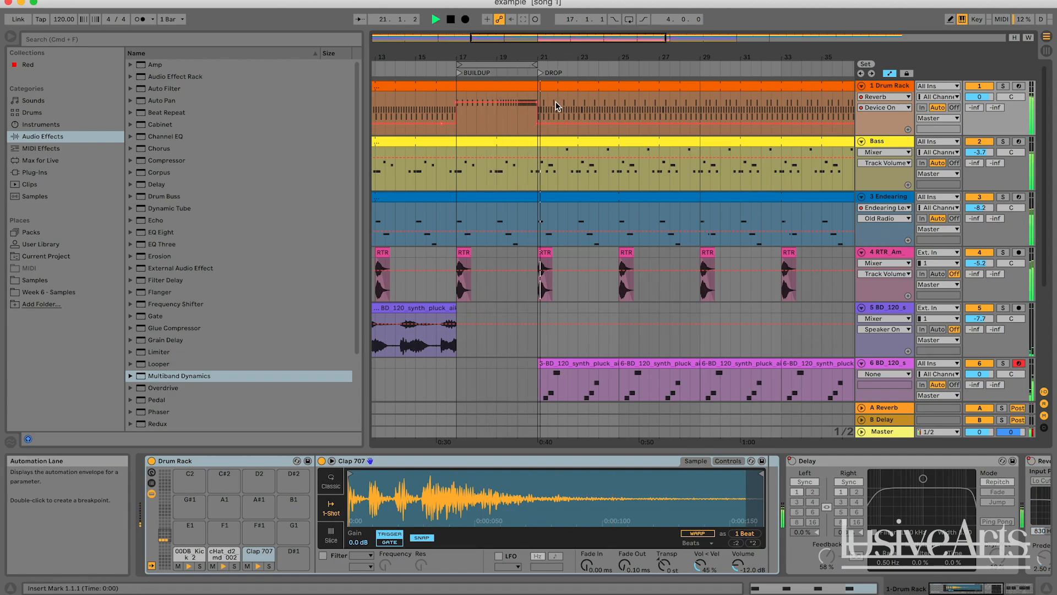
drag(571, 40, 634, 39)
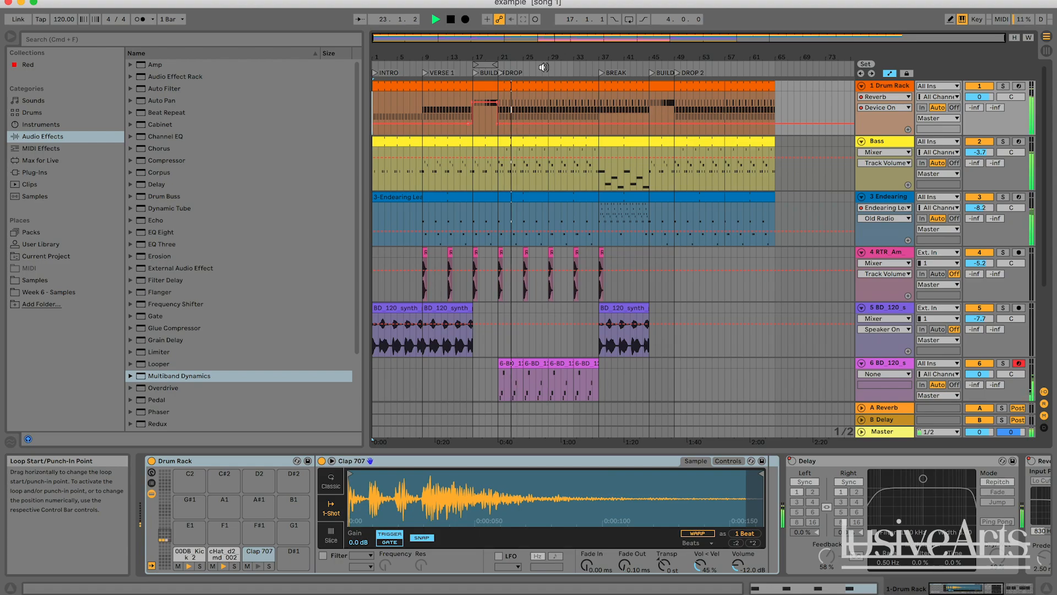
click(531, 81)
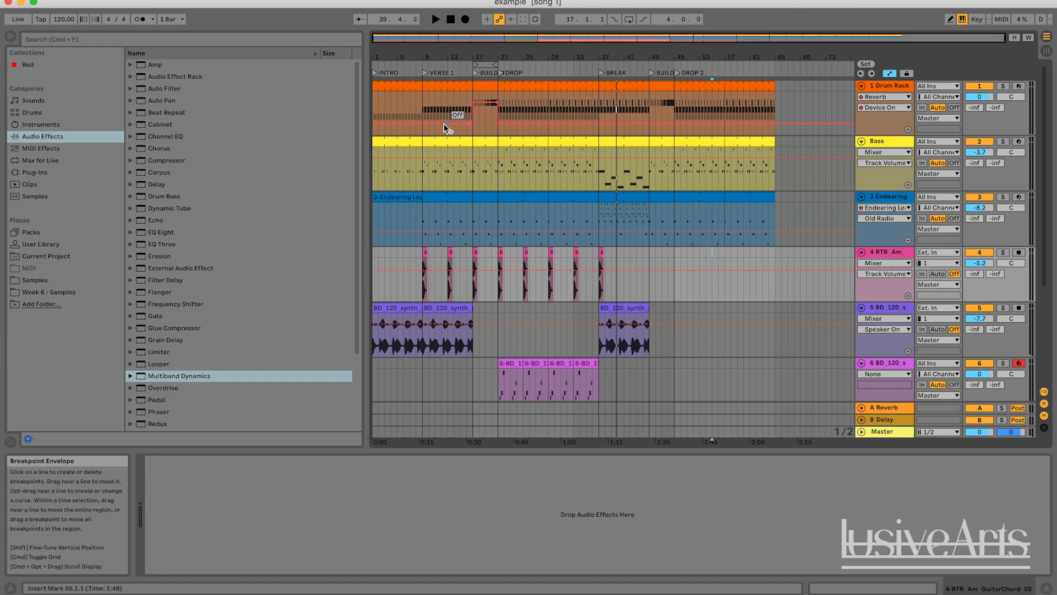
Zoom in, audition the verse and buildup sections again, and stop playback
drag(428, 40, 399, 40)
click(458, 75)
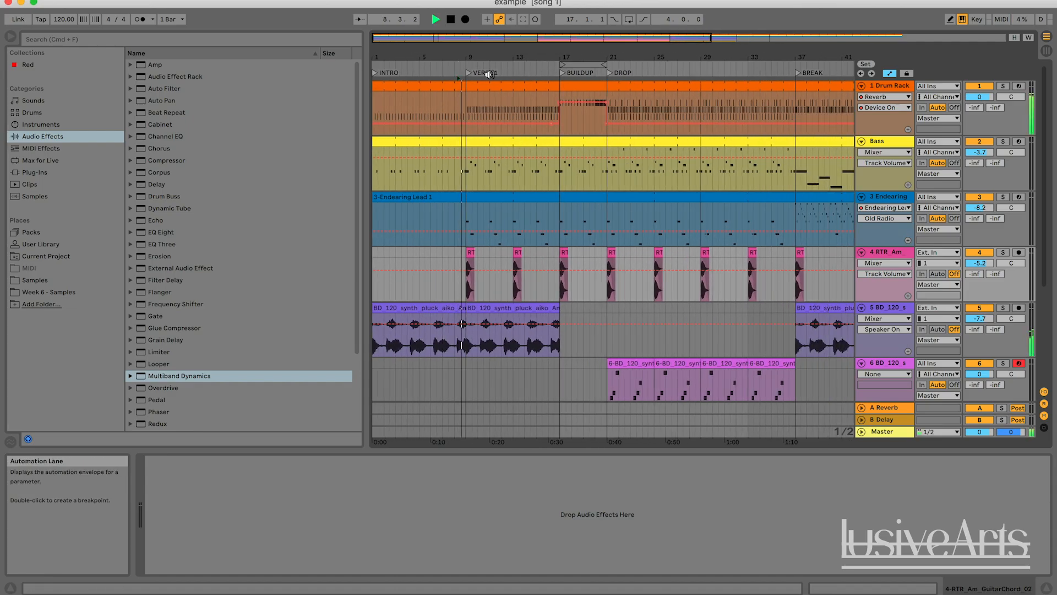
click(554, 72)
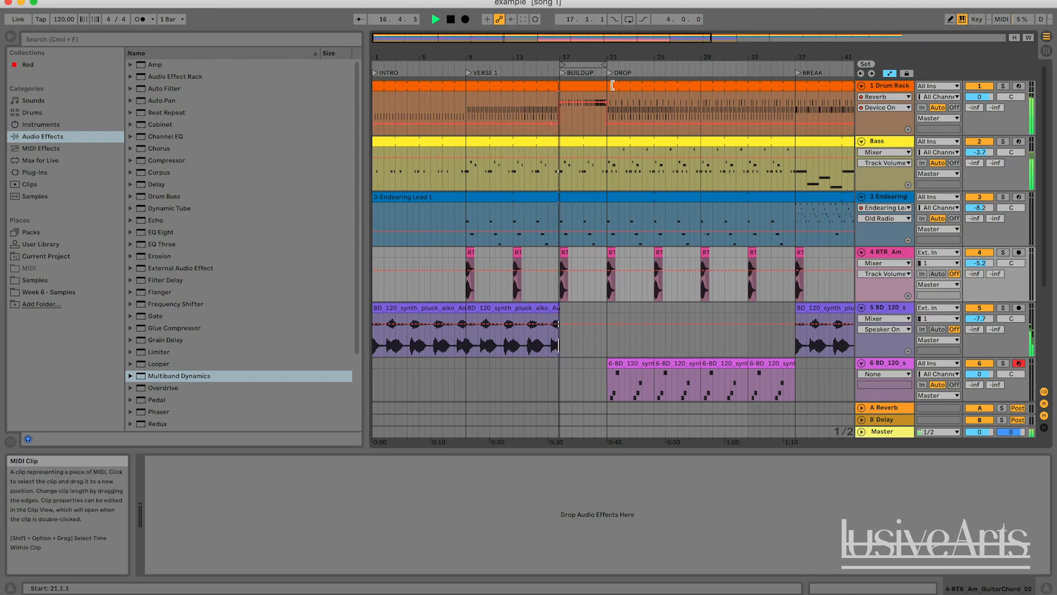
key(space)
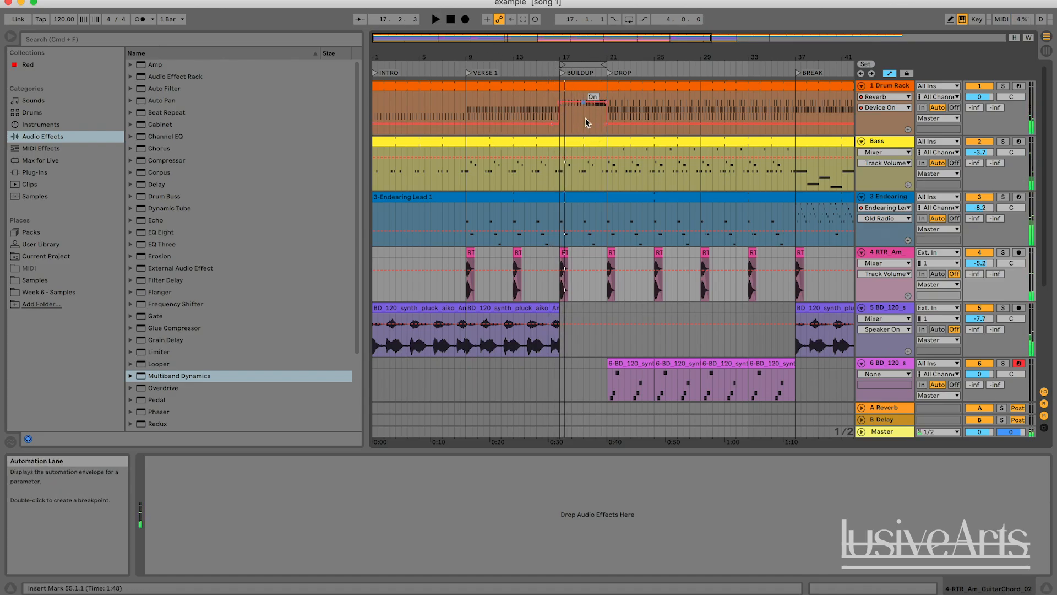
Zoom out to the whole arrangement and play it from the beginning
drag(683, 57, 618, 72)
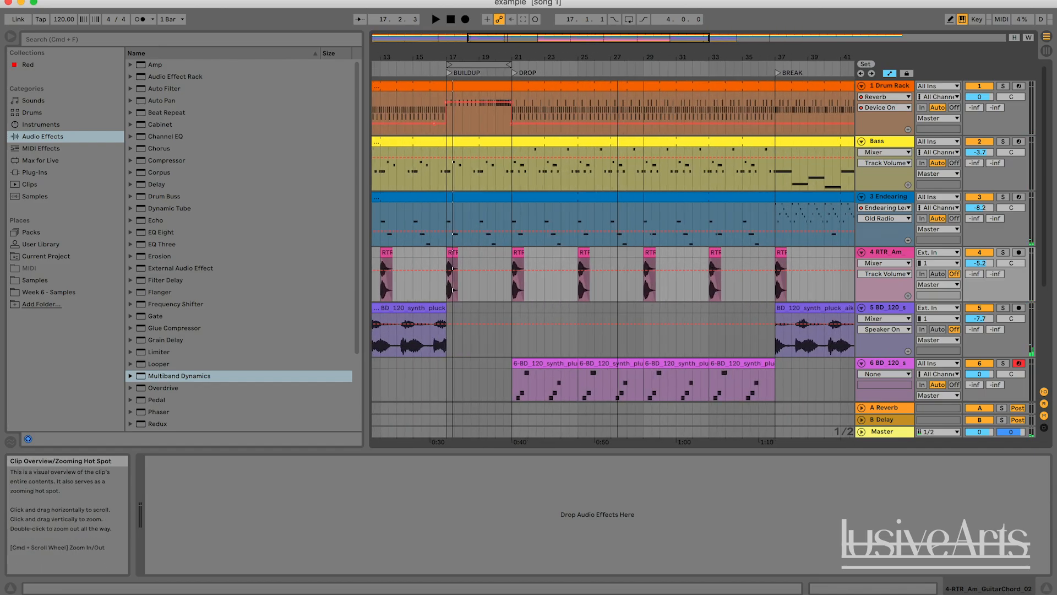
click(576, 105)
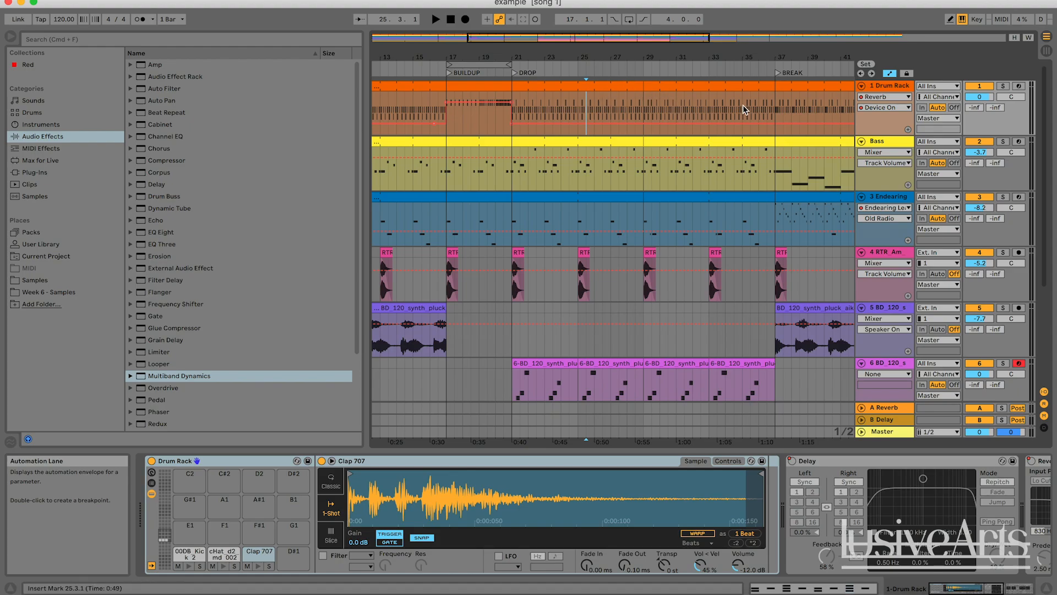
drag(614, 56, 518, 51)
drag(700, 56, 699, 29)
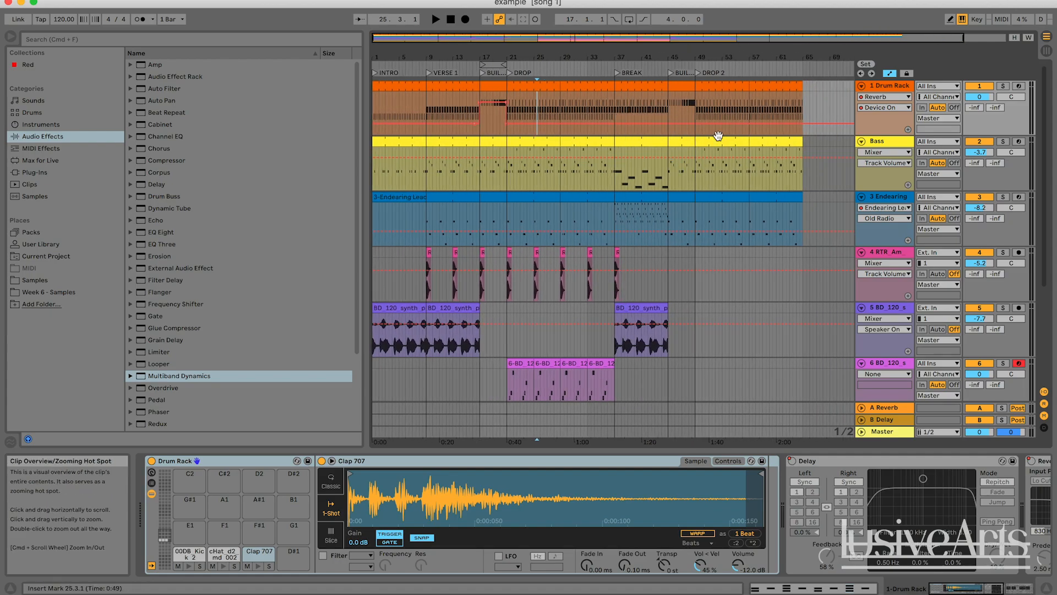
mouse_move(490, 43)
mouse_down()
mouse_move(490, 56)
mouse_move(446, 75)
mouse_move(443, 57)
mouse_move(445, 69)
mouse_up()
key(Home)
key(space)
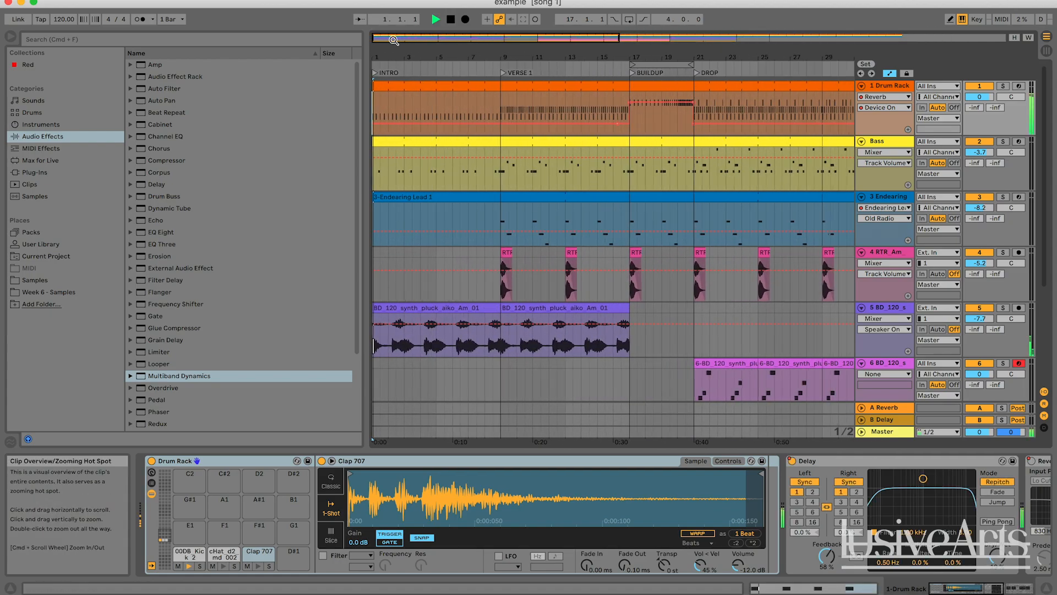
Restart playback, scroll down to the lower tracks and stop playback
click(453, 22)
key(space)
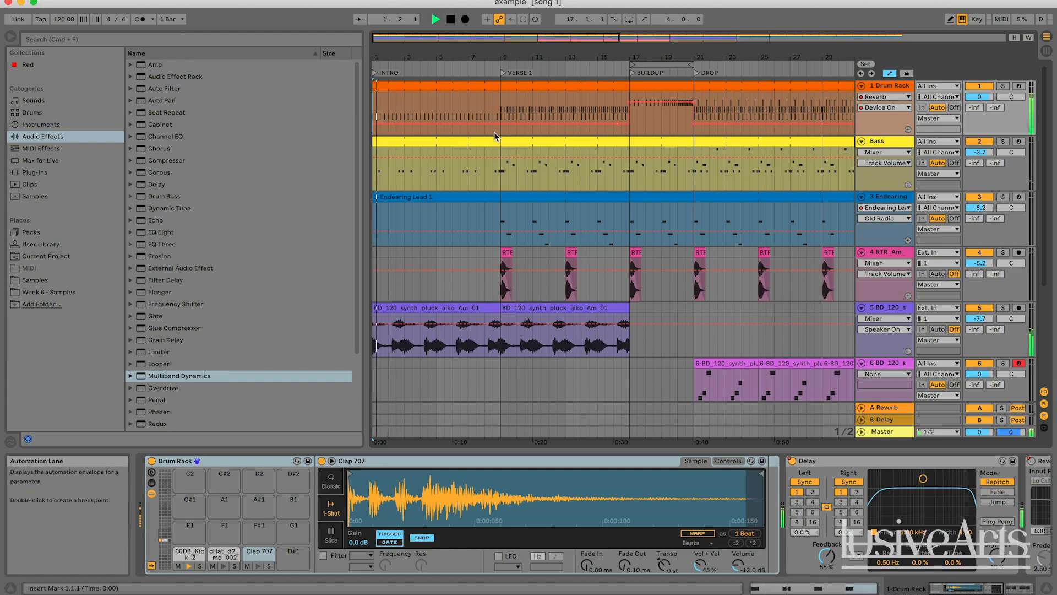
scroll(483, 238, down, 5)
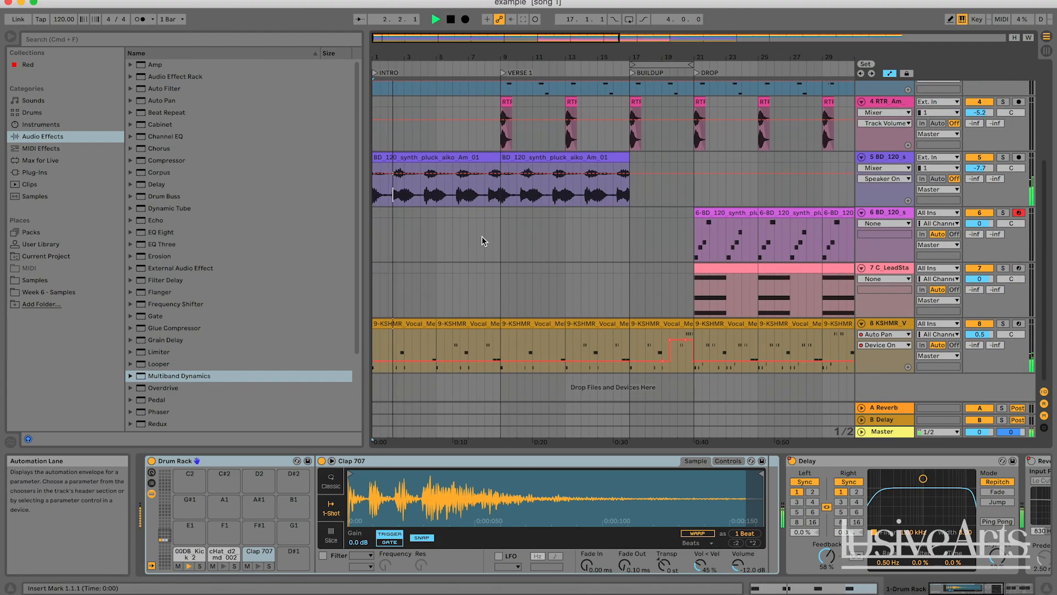
key(space)
Insert a new audio track below the KSHMR vocal track
click(882, 324)
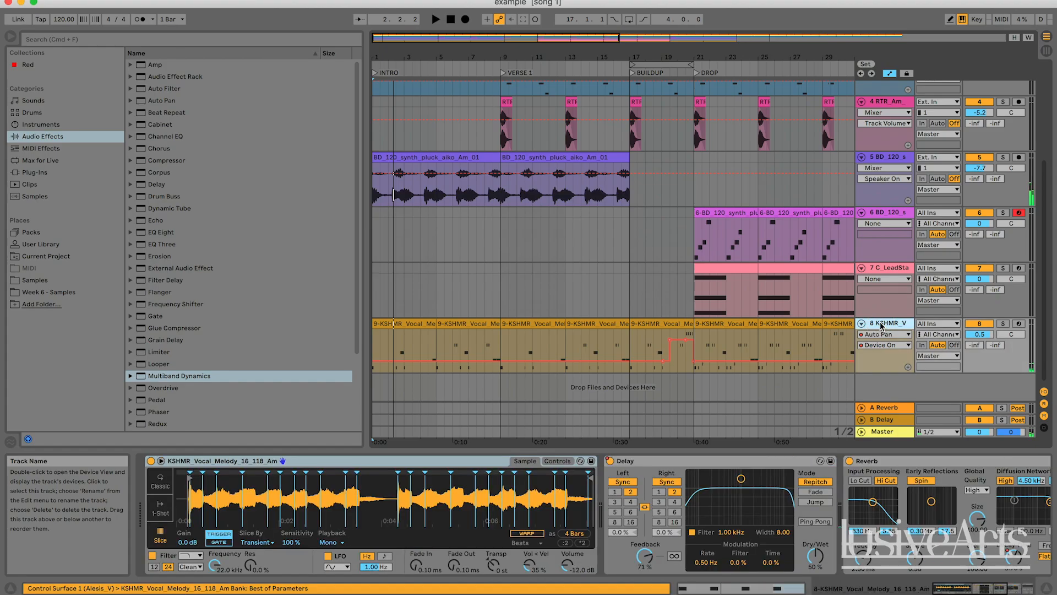
key(super+t)
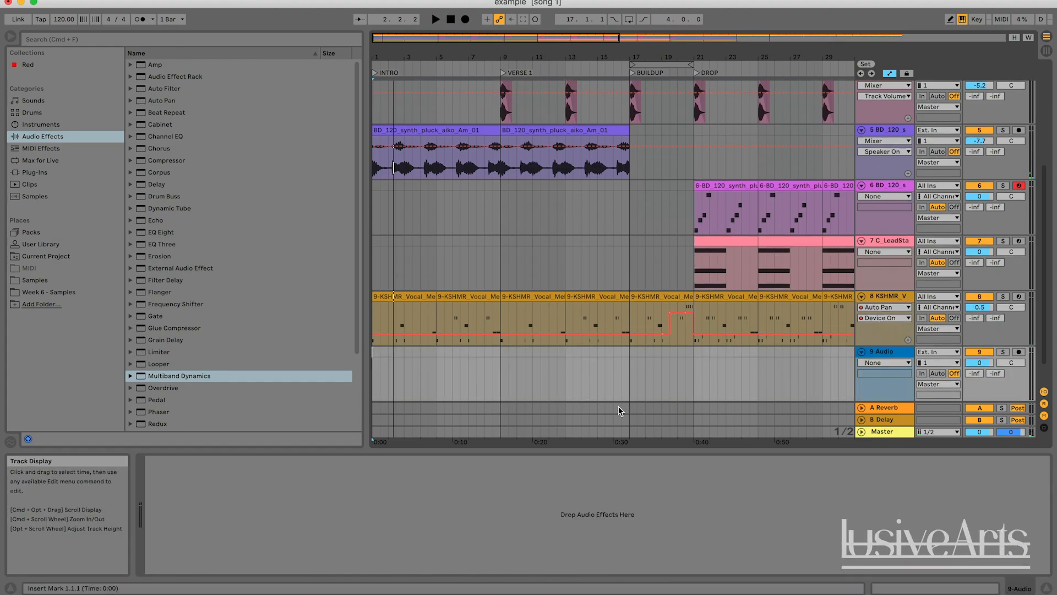
click(511, 381)
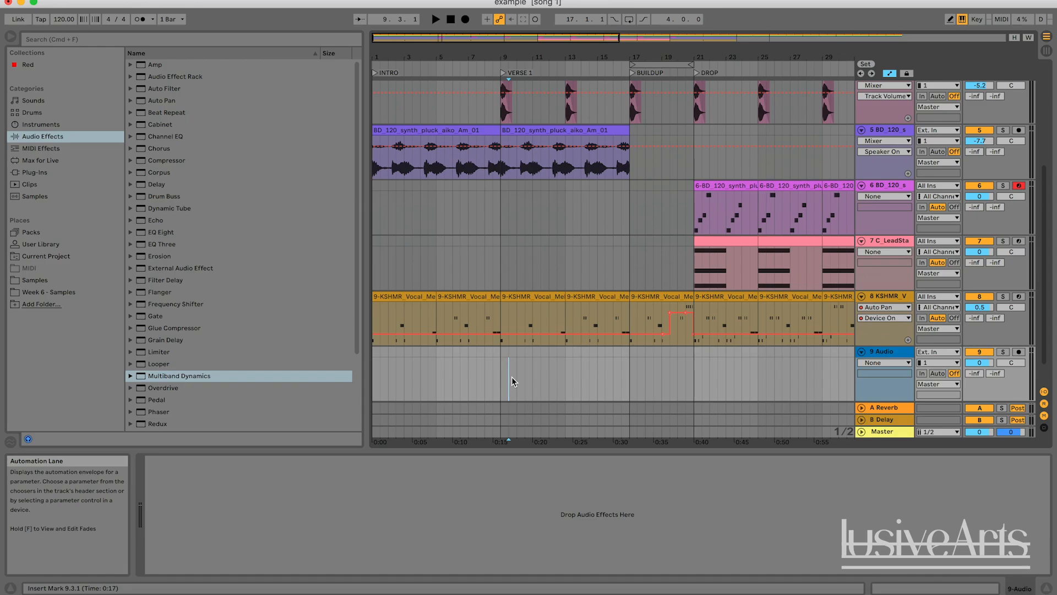
Switch to the Splice library showing the search results for impact samples
scroll(511, 381, down, 1)
scroll(512, 381, up, 5)
scroll(512, 381, down, 4)
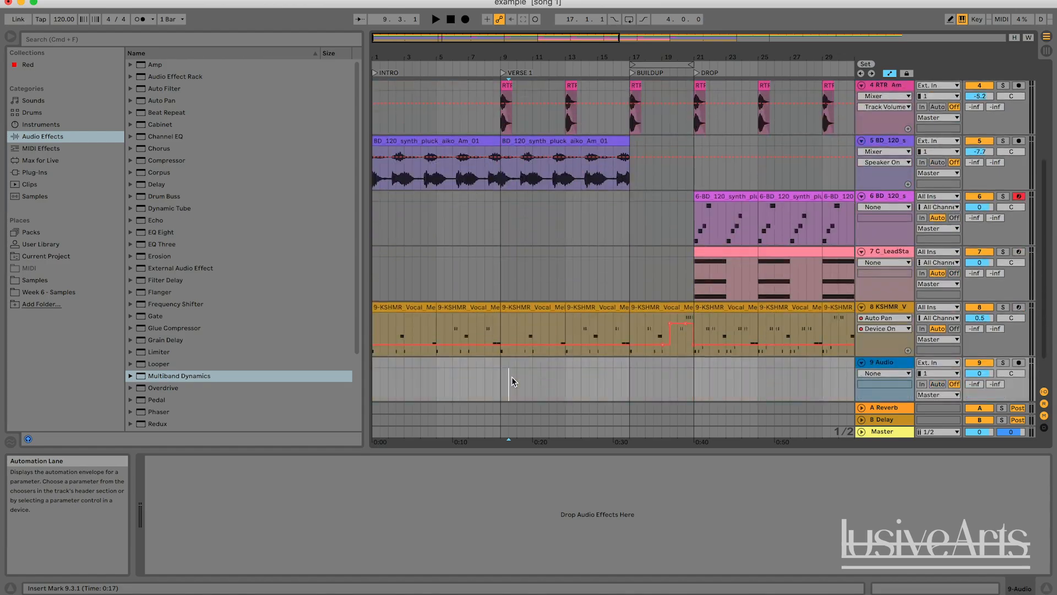
scroll(510, 376, down, 1)
click(499, 342)
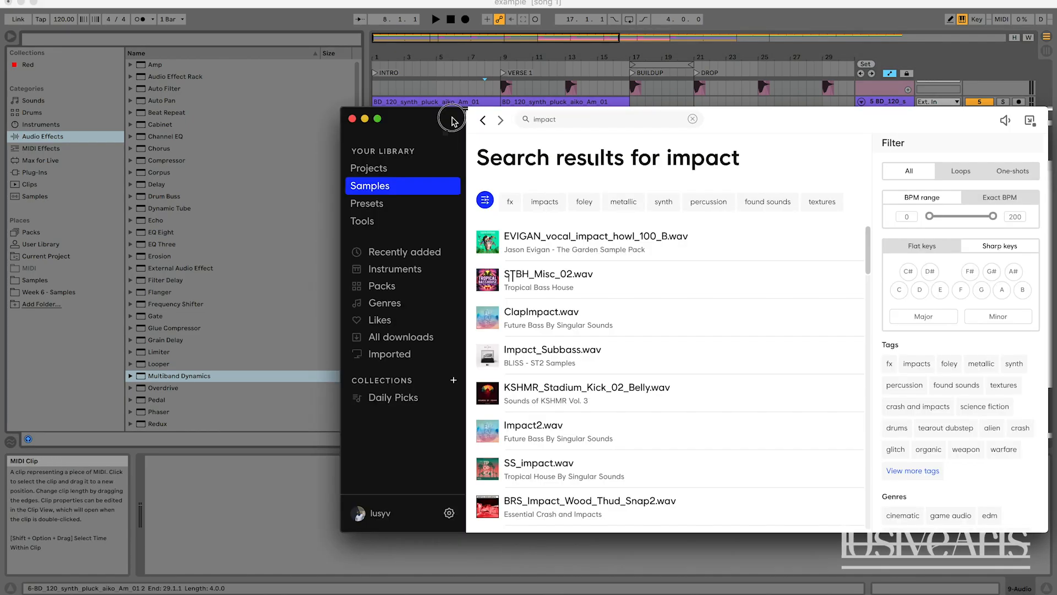
drag(447, 123, 422, 173)
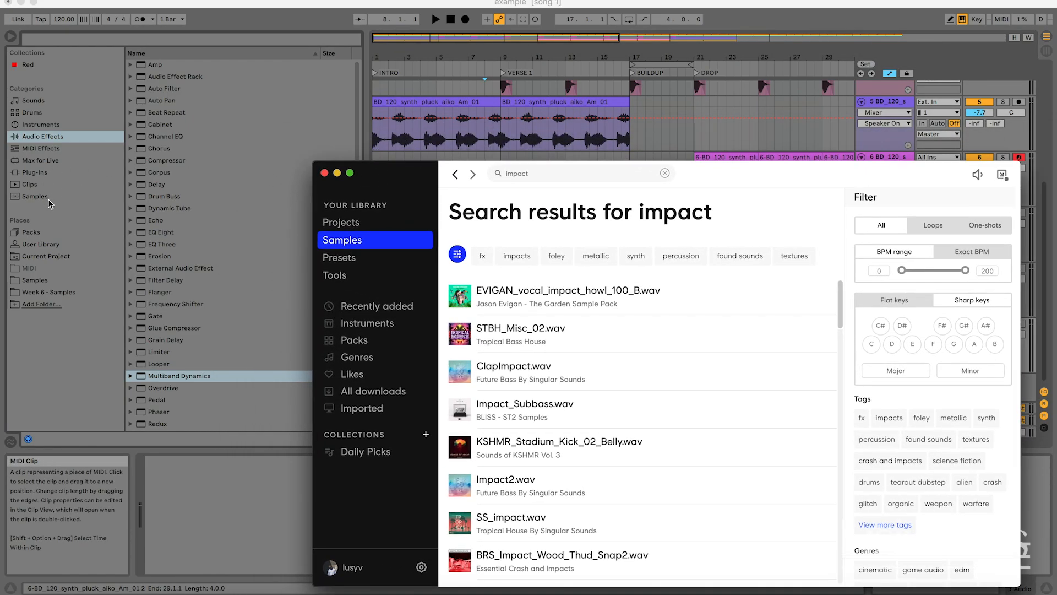
Drag the ClapImpact.wav sample from Splice onto the start of the new audio track
key(super+Tab)
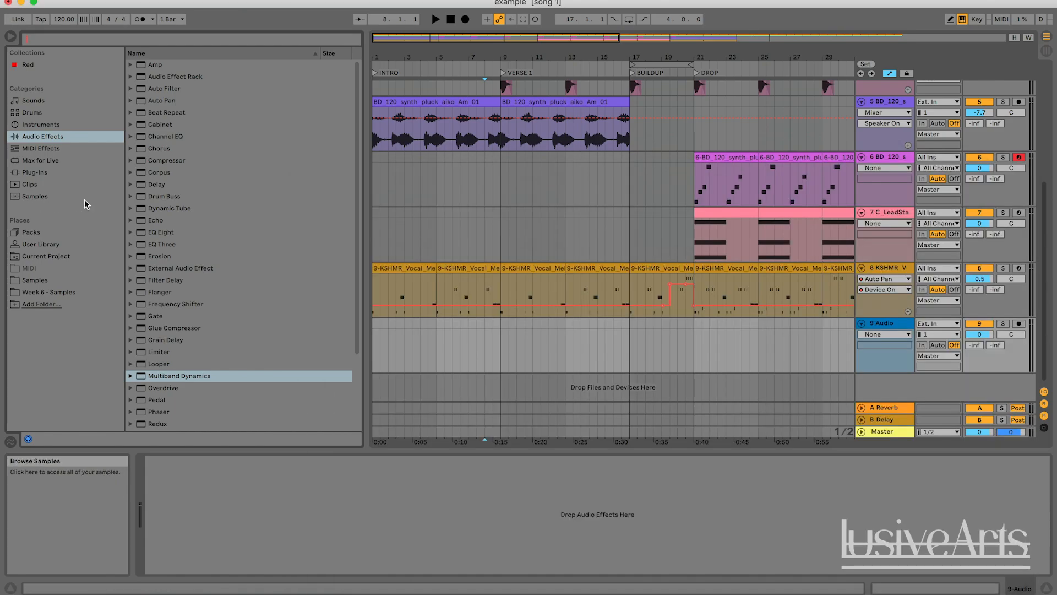
click(436, 194)
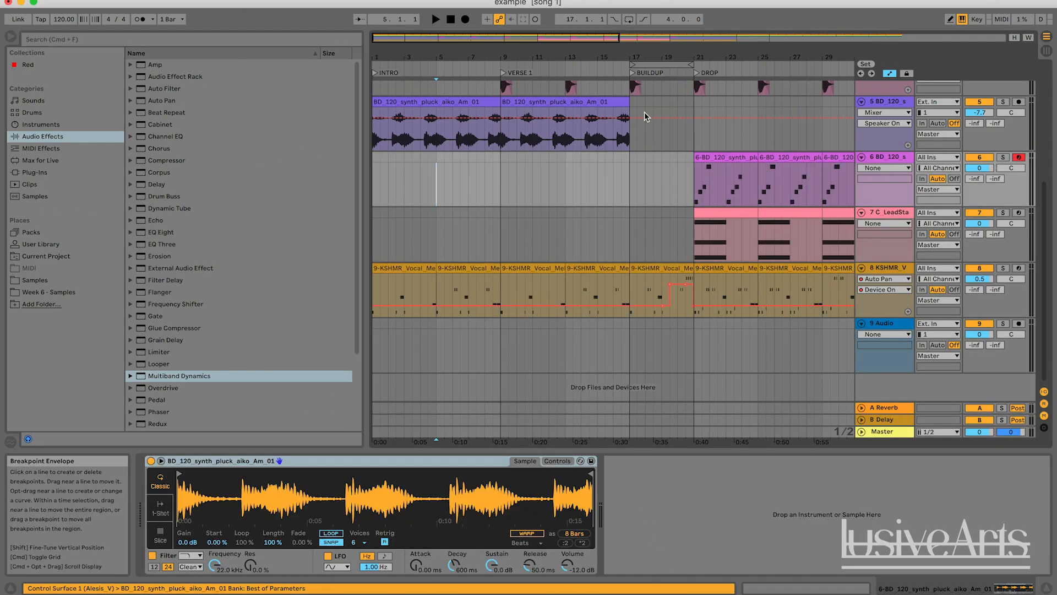
key(super+Tab)
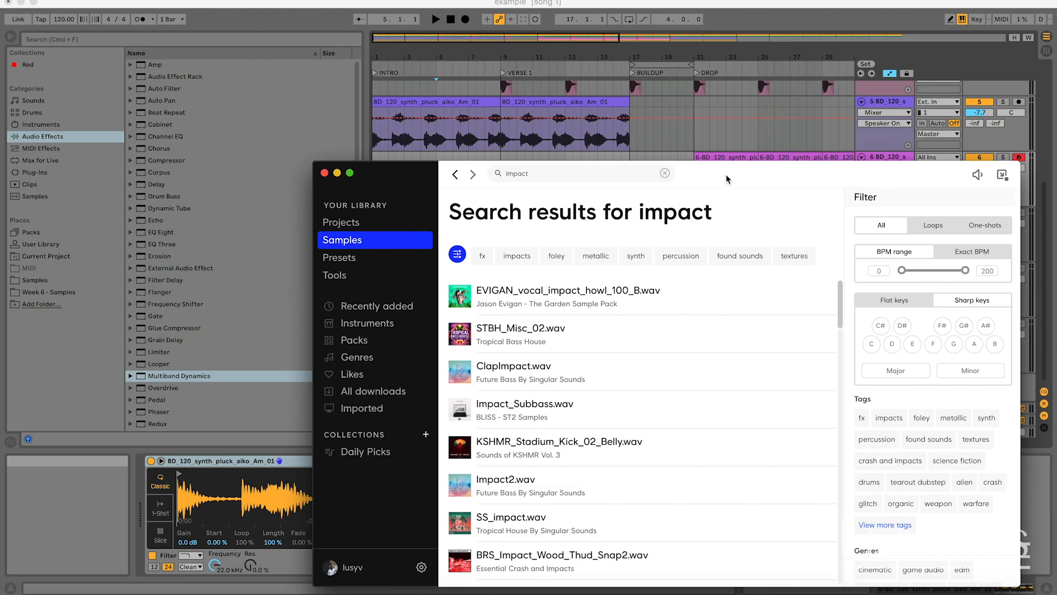
drag(726, 179, 773, 297)
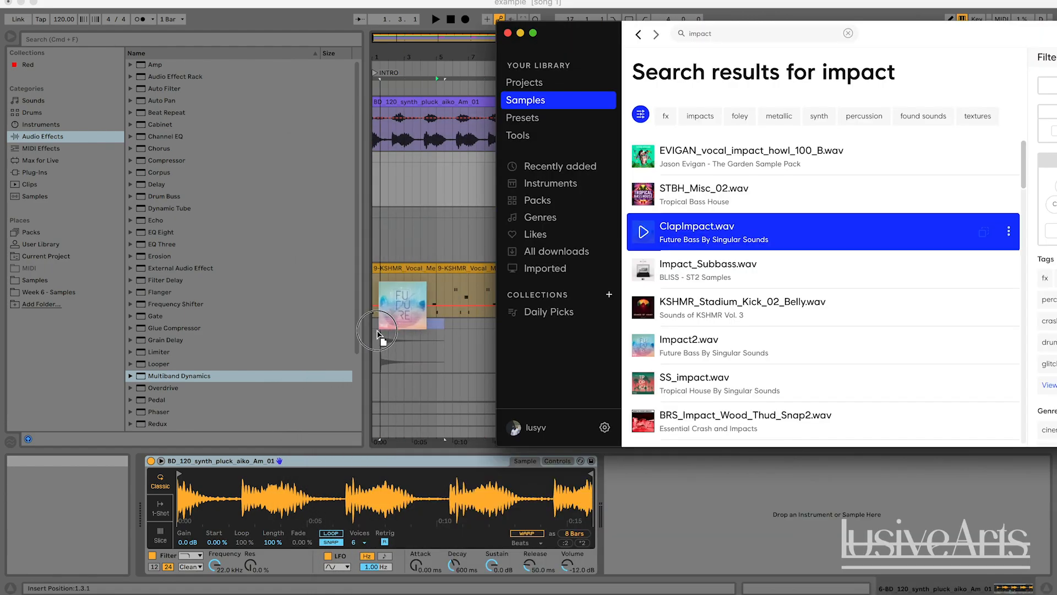
mouse_move(363, 330)
mouse_down()
mouse_move(358, 341)
mouse_move(377, 332)
mouse_up()
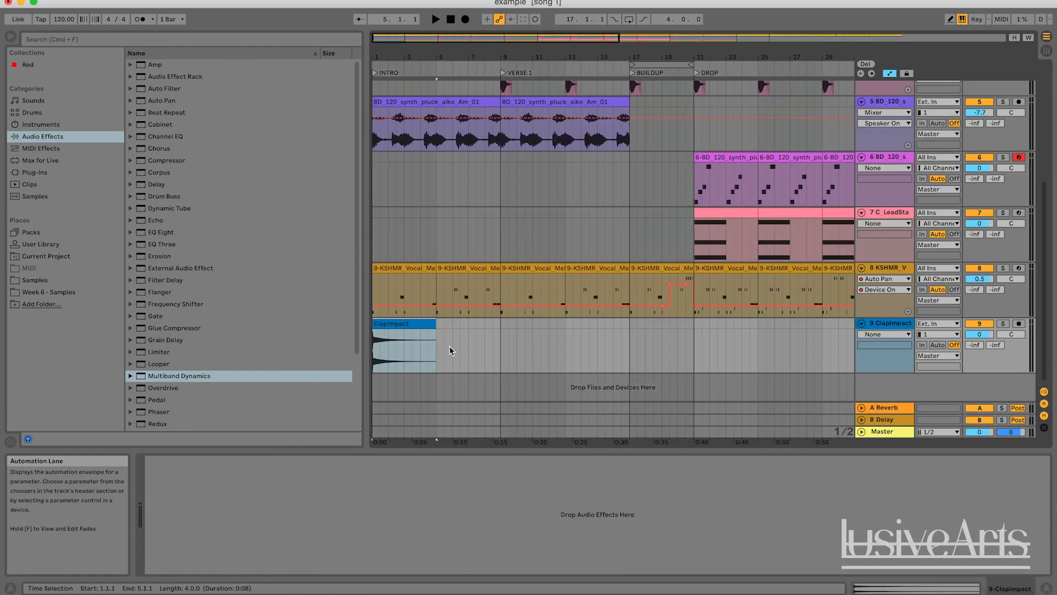
Play the song and lower the ClapImpact track's volume to about -9 dB
key(space)
drag(979, 334, 985, 358)
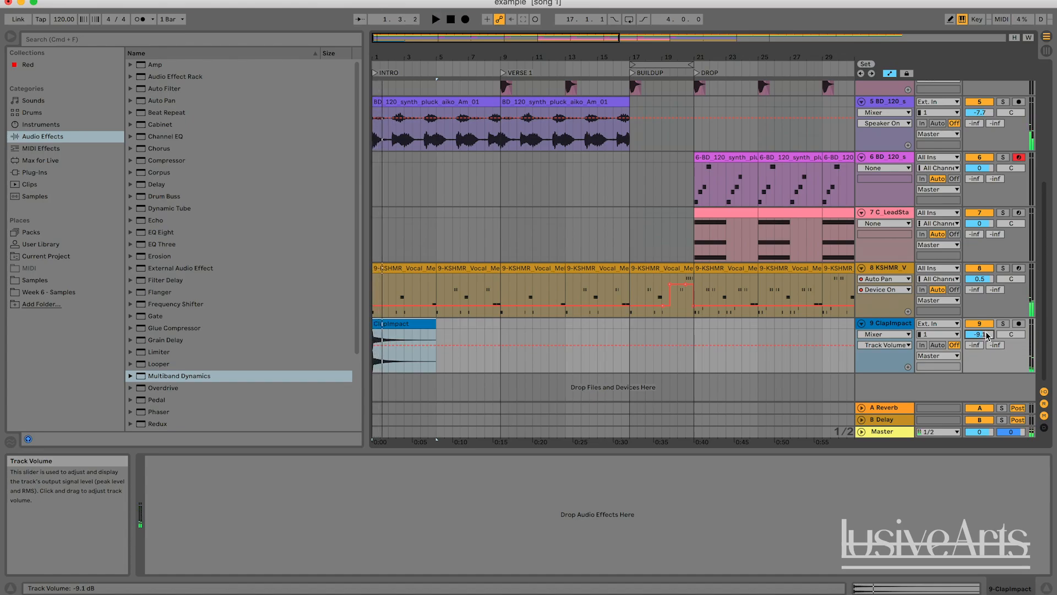
key(space)
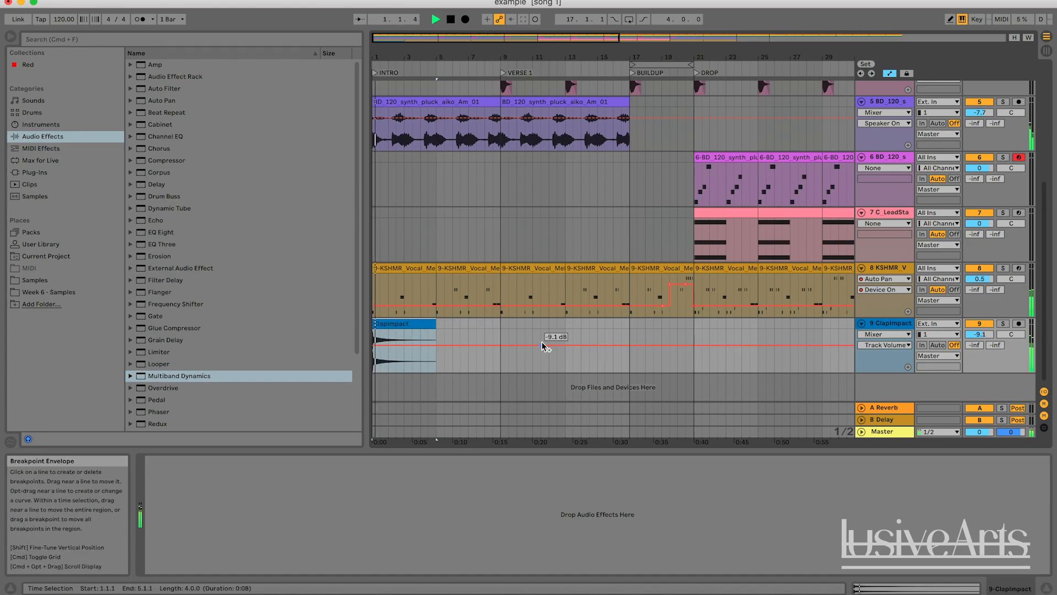
drag(981, 334, 981, 336)
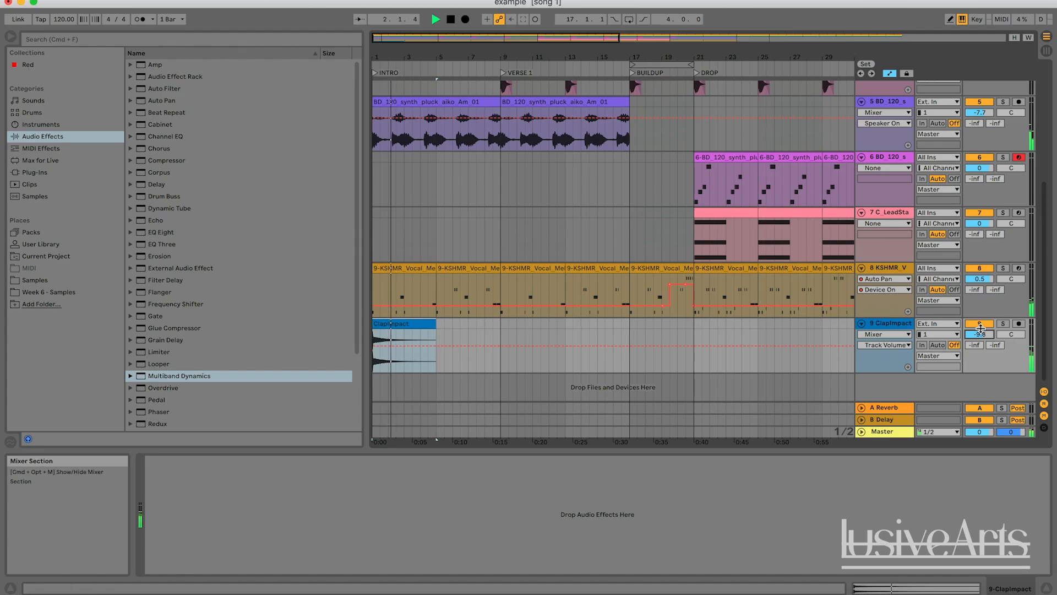
Rename the drum rack track as DRUMS
drag(407, 44, 425, 68)
scroll(594, 284, up, 5)
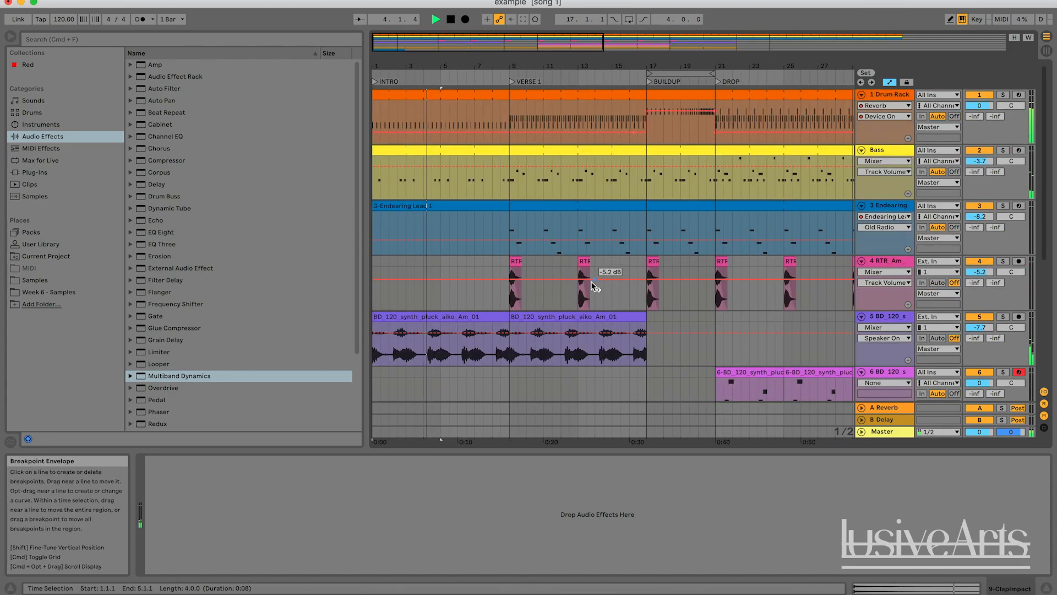
scroll(592, 282, down, 5)
scroll(591, 282, up, 5)
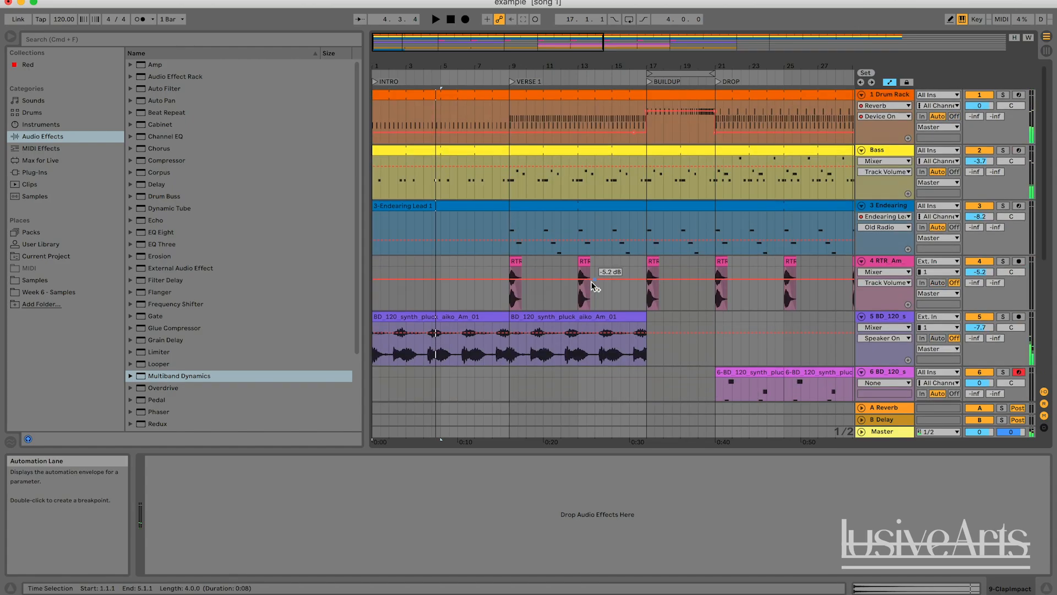
click(878, 135)
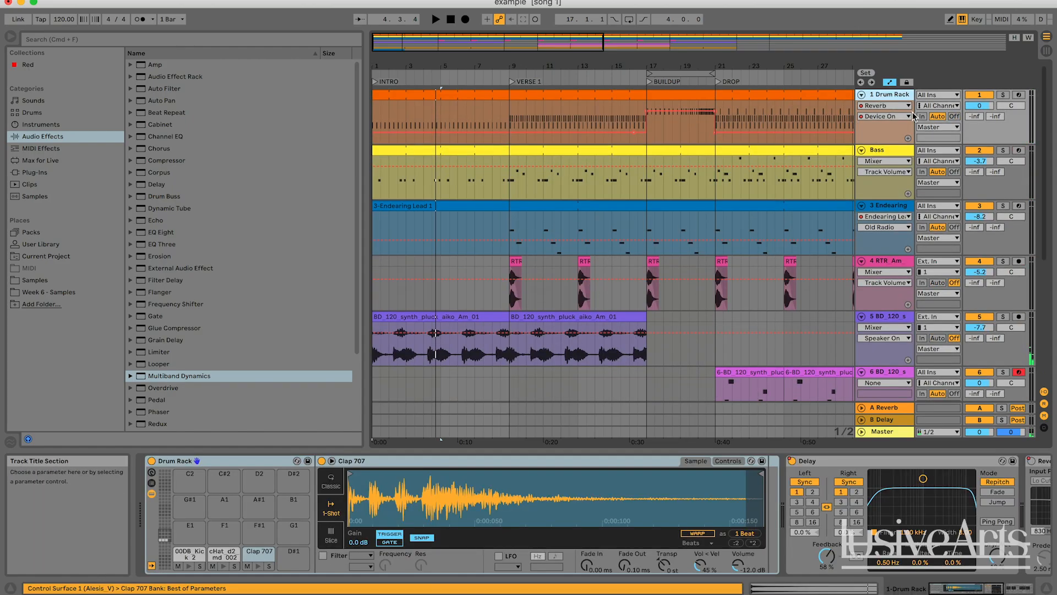
key(super+r)
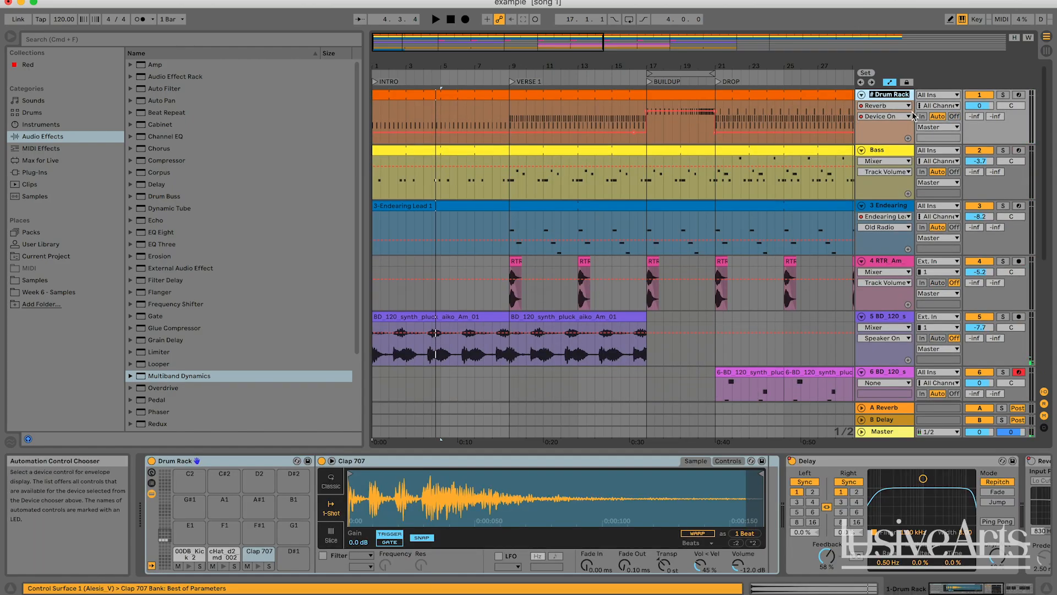
text(DRUMS)
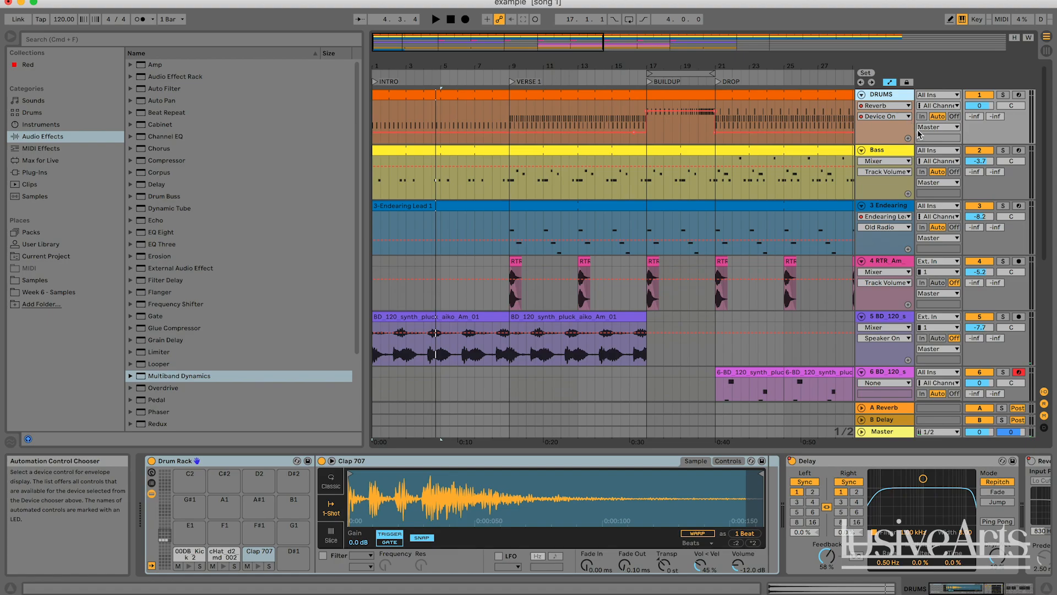
Rename the next tracks as BASS, SYNTH LEAD, GUITAR and ATMOS FLUTE
click(895, 149)
key(super+r)
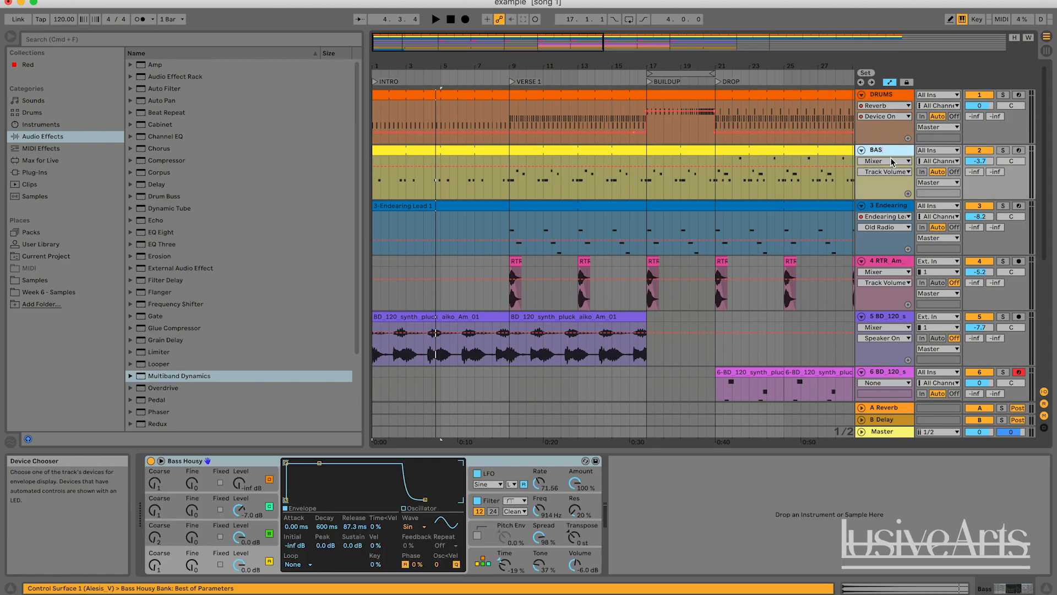
click(538, 205)
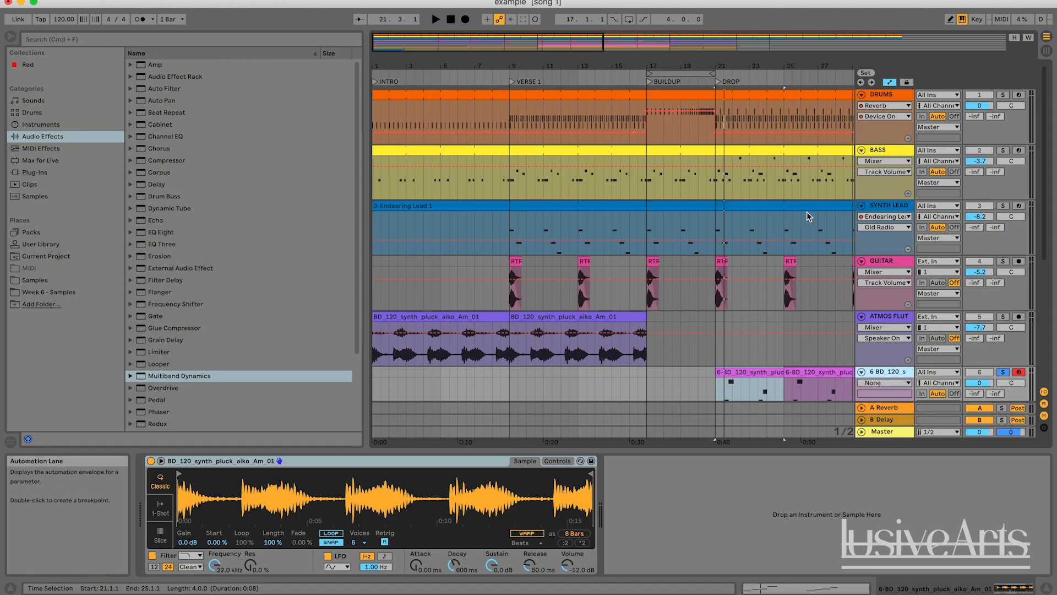
Rename the lower tracks as SYNTH PLUCK, CHORDS and VOX CHOPS, and briefly play the song
scroll(807, 212, down, 5)
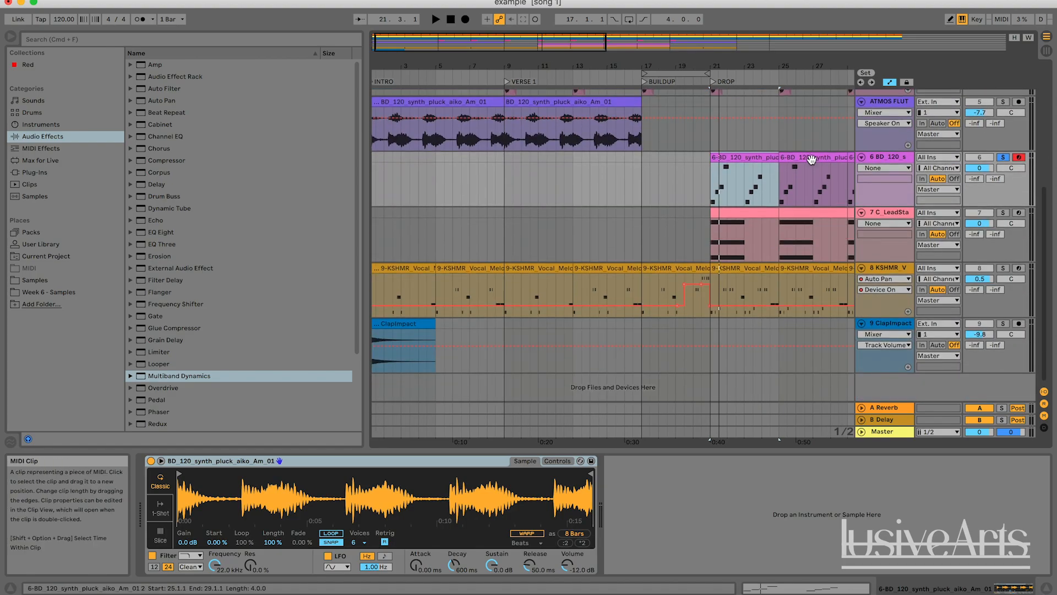
scroll(812, 159, up, 5)
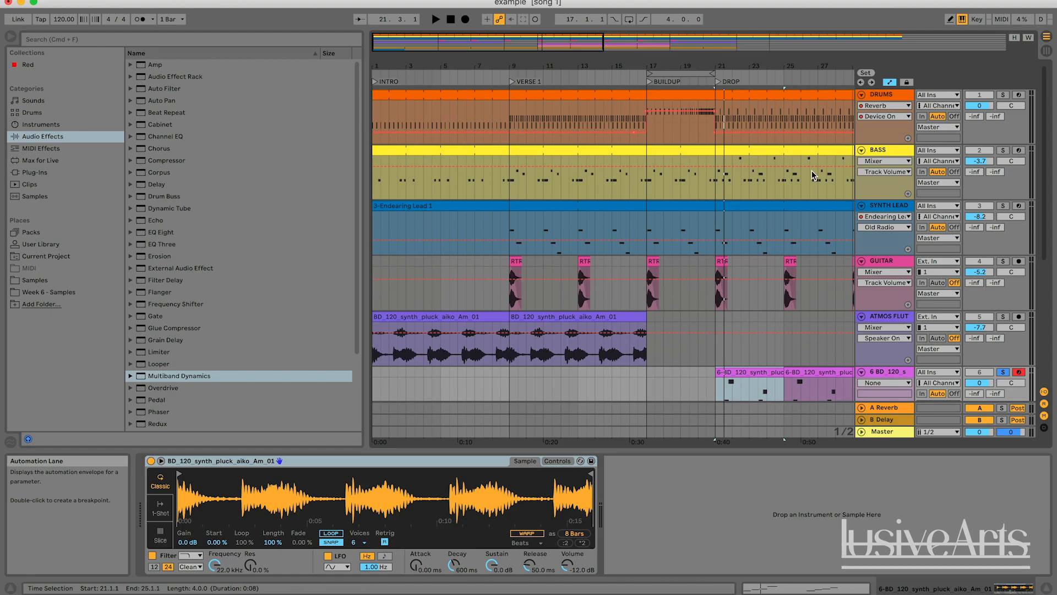
scroll(811, 170, down, 5)
scroll(851, 187, up, 5)
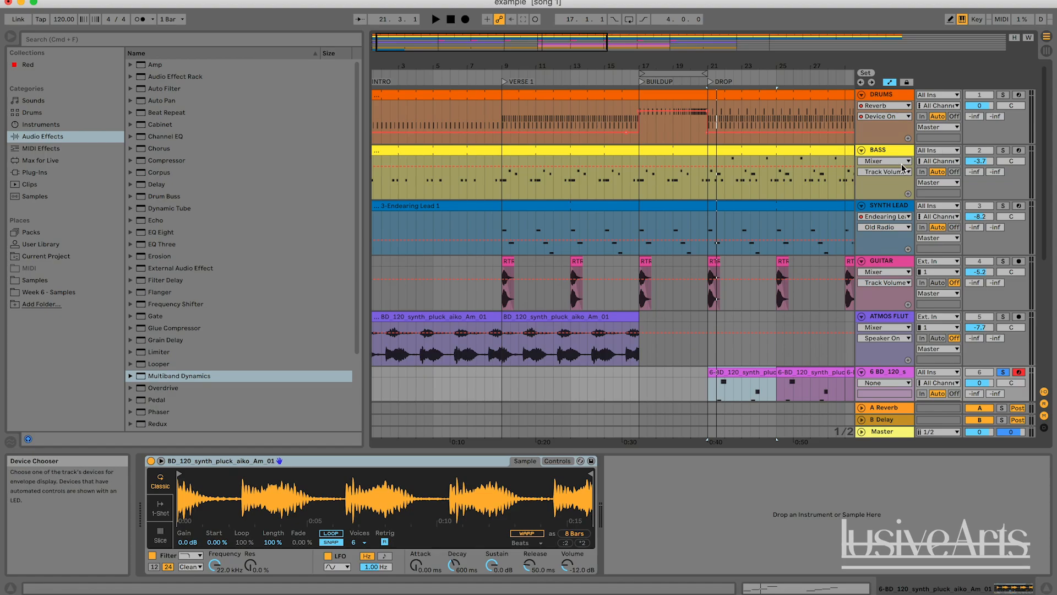
scroll(903, 168, down, 4)
scroll(888, 270, down, 1)
click(887, 268)
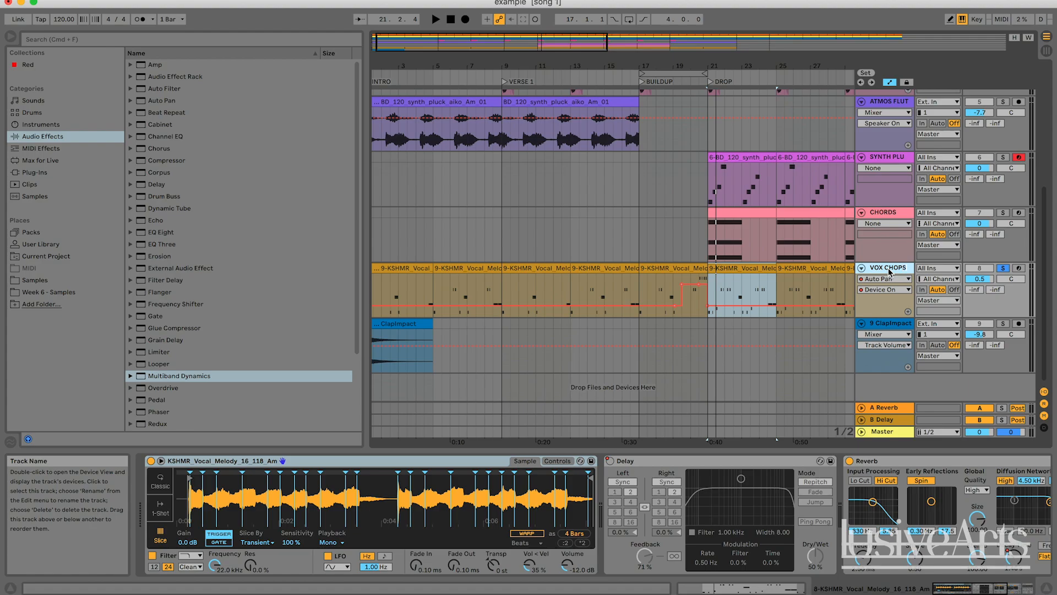
key(space)
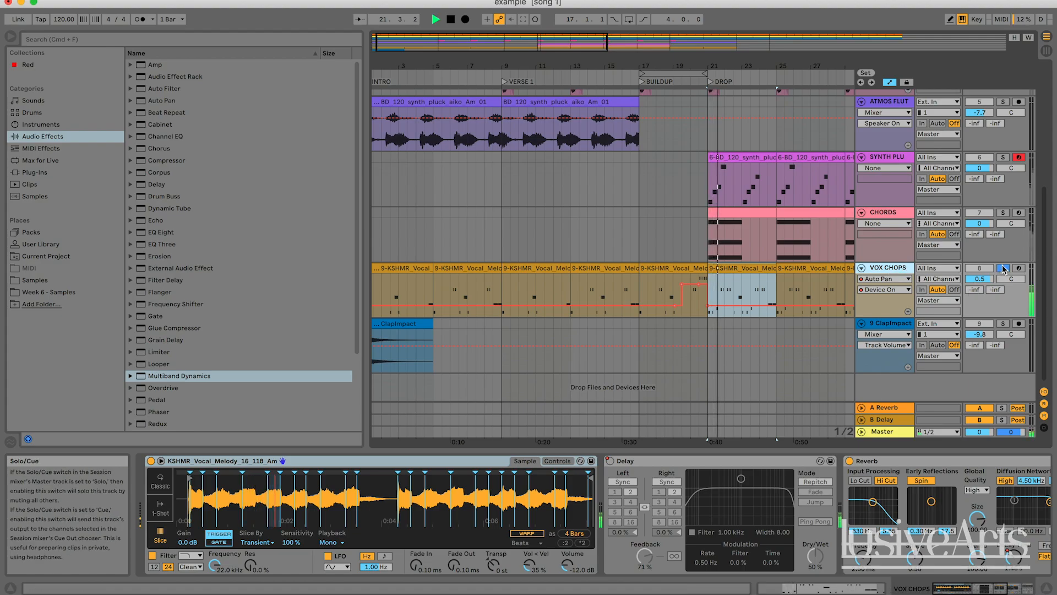
key(space)
Group the ClapImpact track into a group track named FX
click(888, 324)
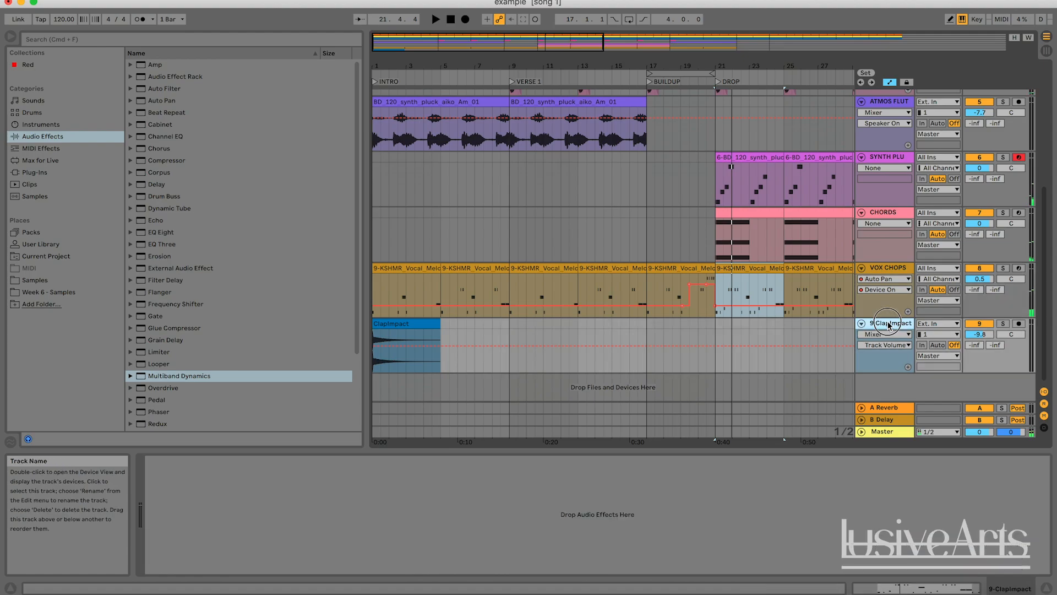
key(super+g)
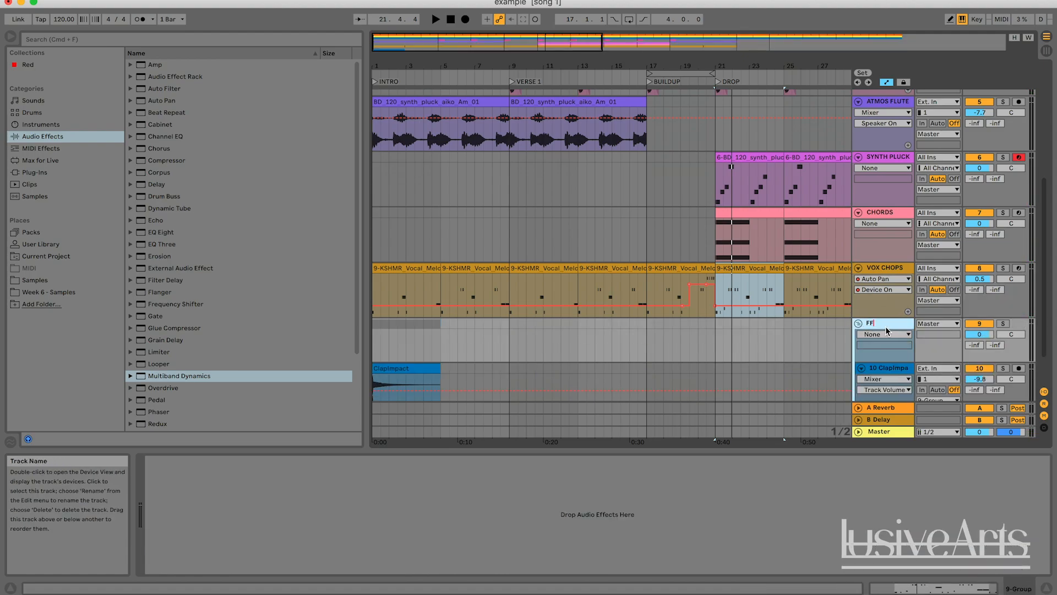
key(Return)
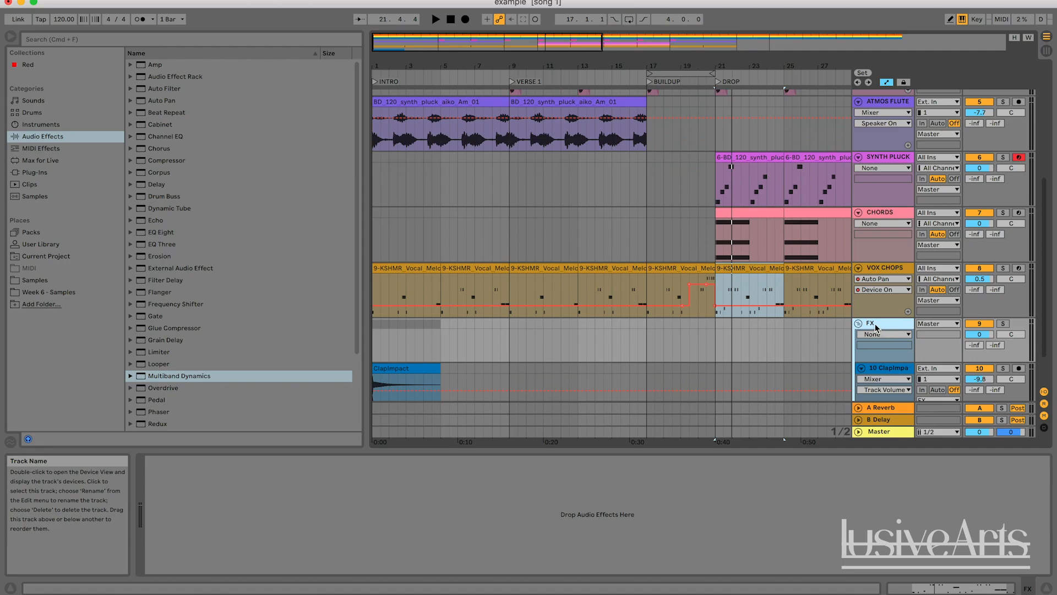
scroll(885, 326, down, 2)
right_click(887, 326)
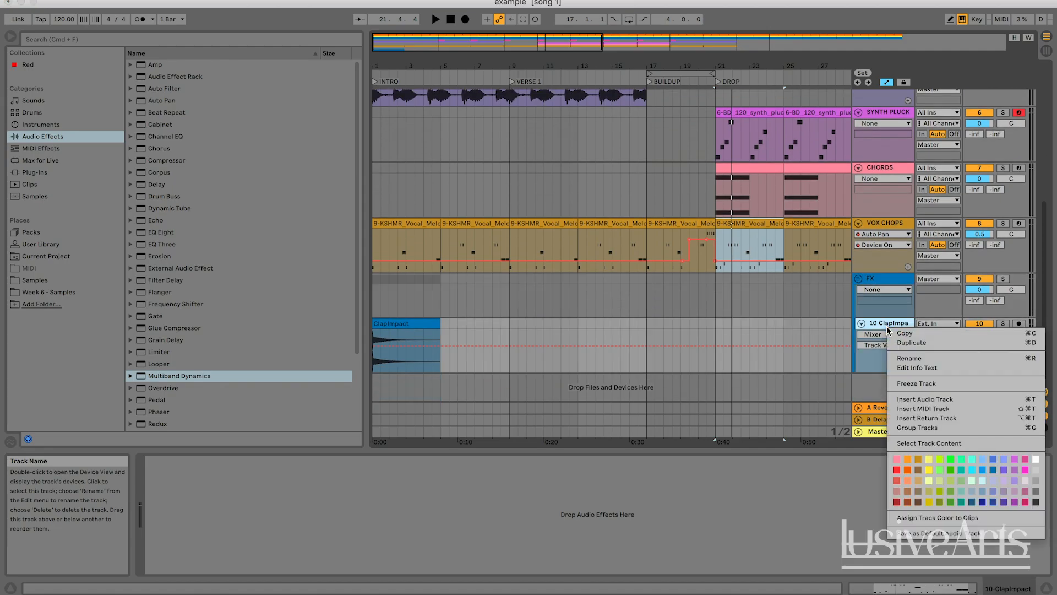
click(553, 304)
click(405, 329)
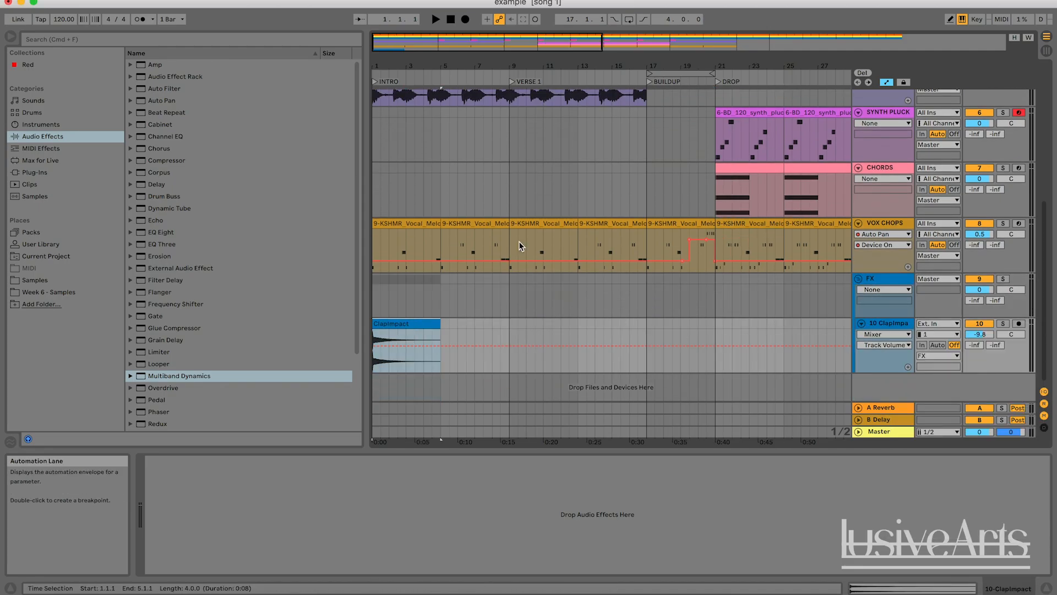
Play back the arrangement to audition the impact at the start
scroll(518, 242, up, 10)
scroll(519, 242, down, 10)
key(space)
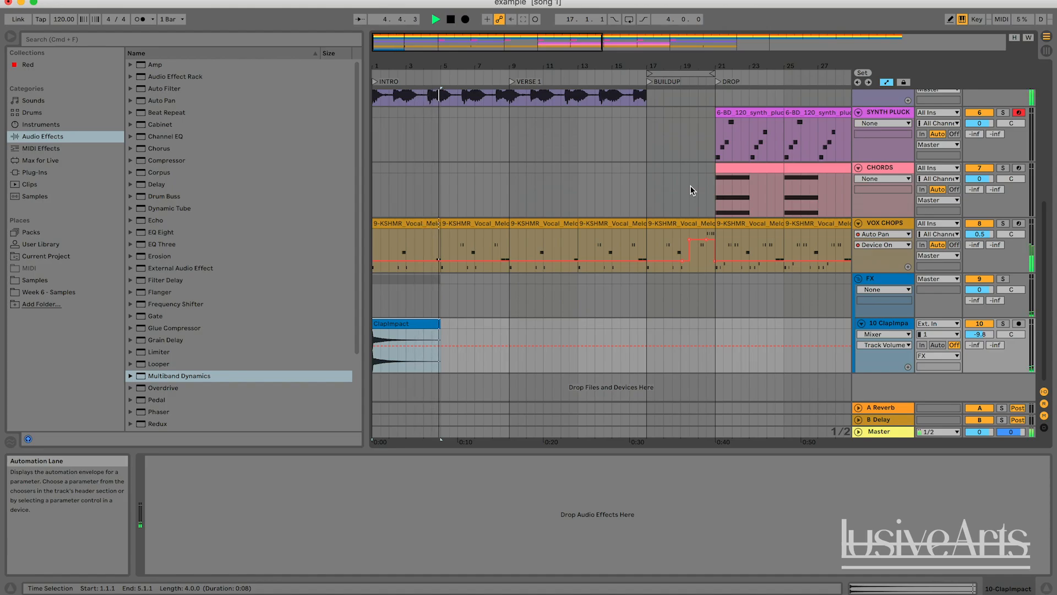
click(509, 335)
key(space)
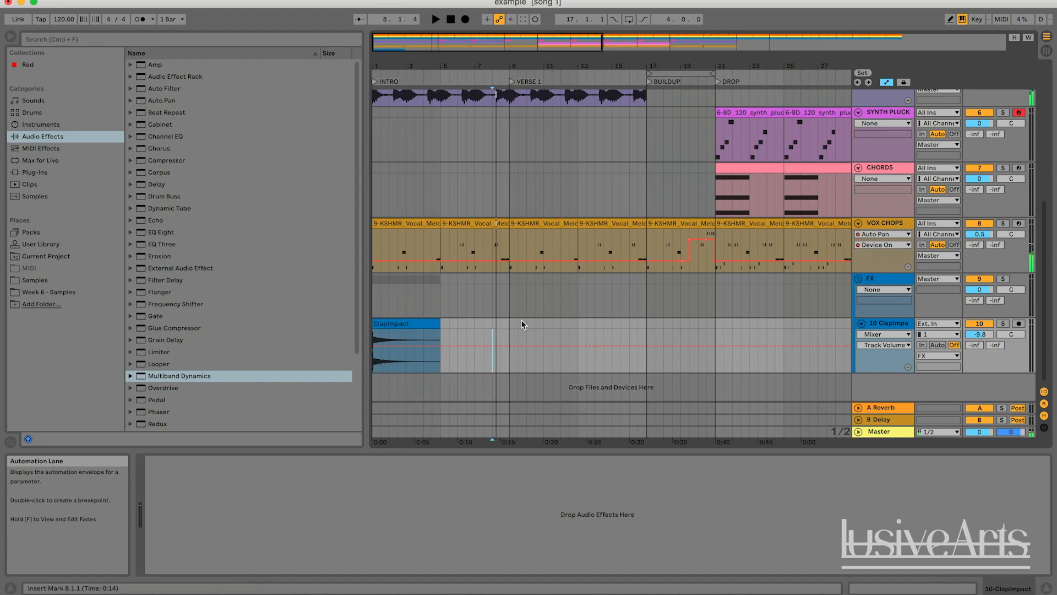
Search Splice for sweep and add the LF_fx_sweep_01 sample on a new audio track after the ClapImpact clip
drag(509, 329, 542, 324)
click(511, 324)
click(491, 323)
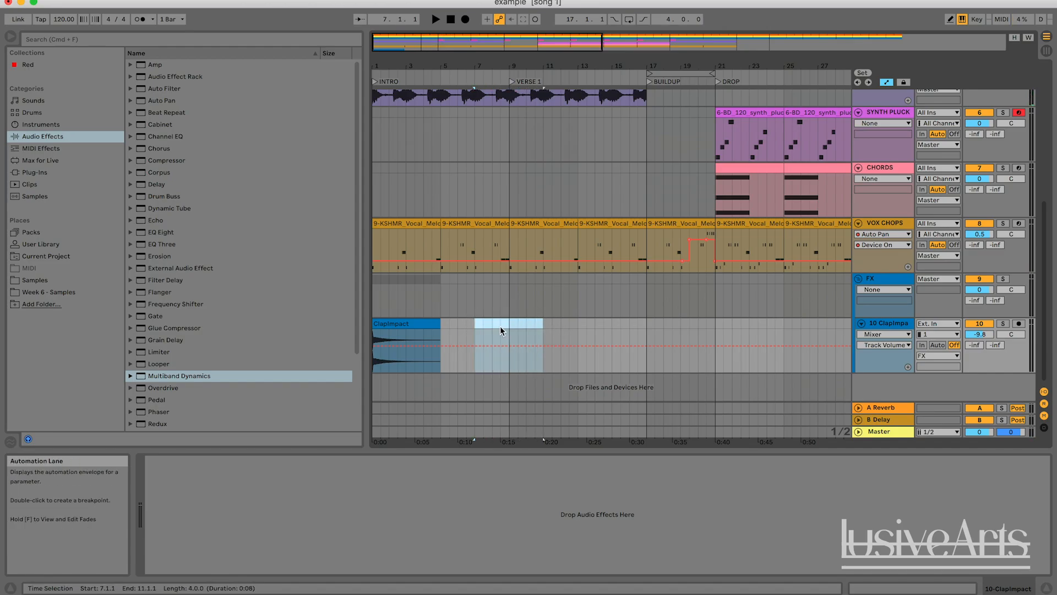
click(500, 325)
click(853, 592)
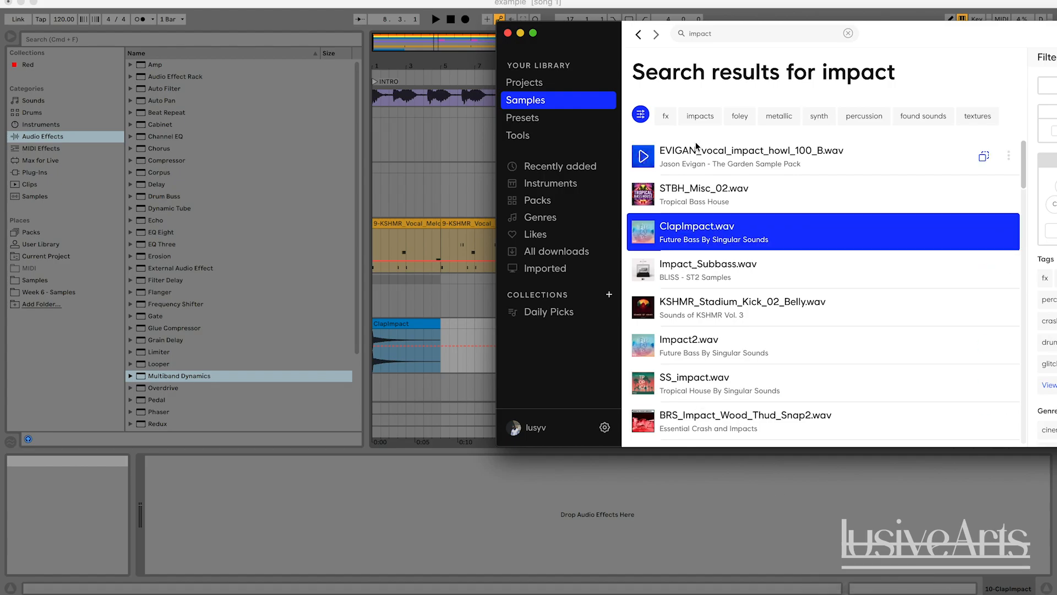
click(721, 34)
text(swEEP)
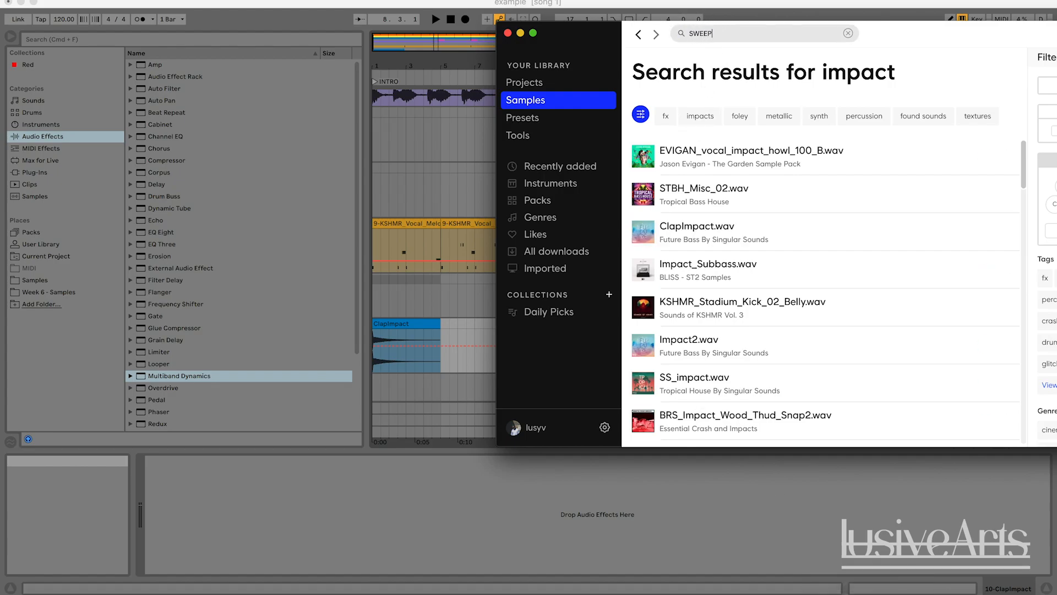
click(642, 156)
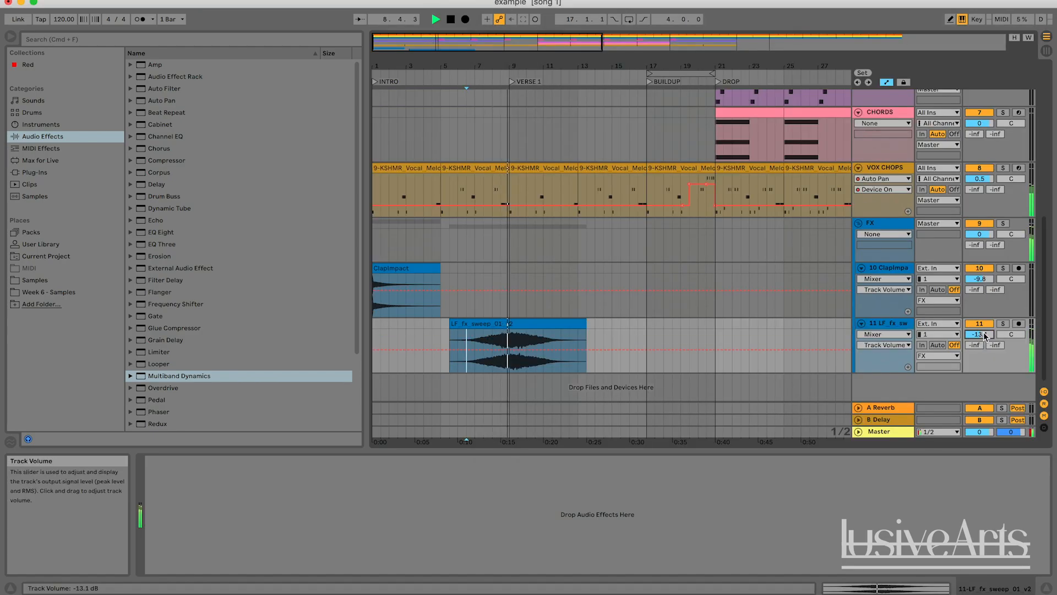
Open the sweep clip's details and toggle its Warp off and back on
key(space)
double_click(505, 328)
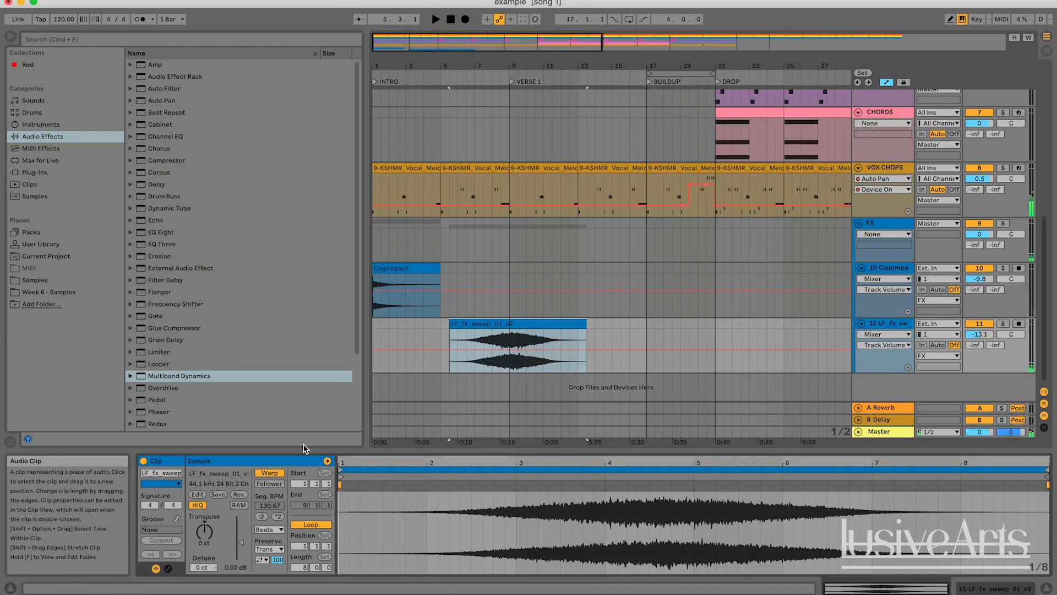
click(269, 472)
click(583, 333)
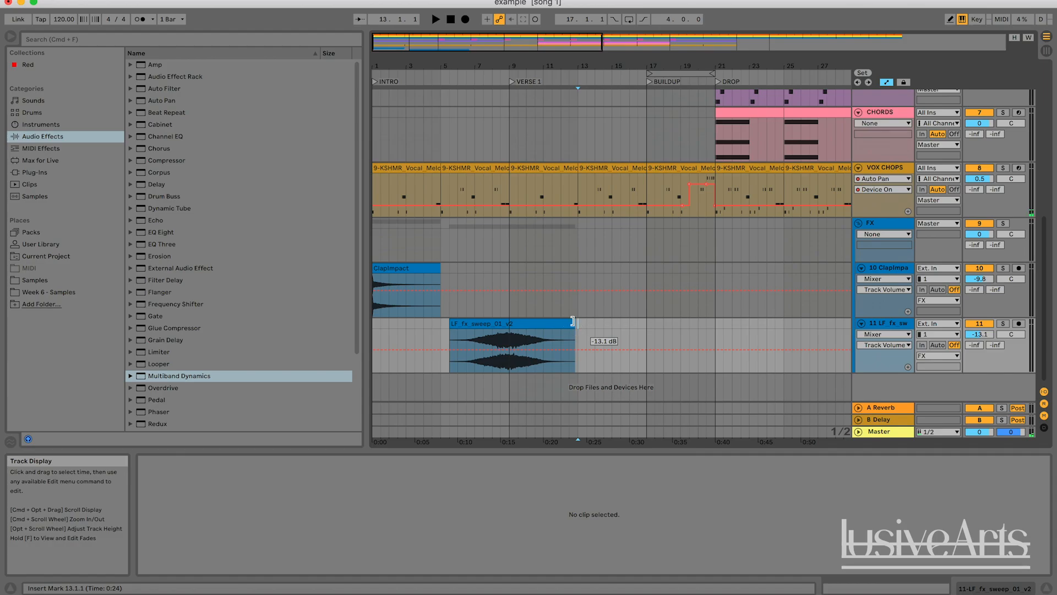
click(503, 325)
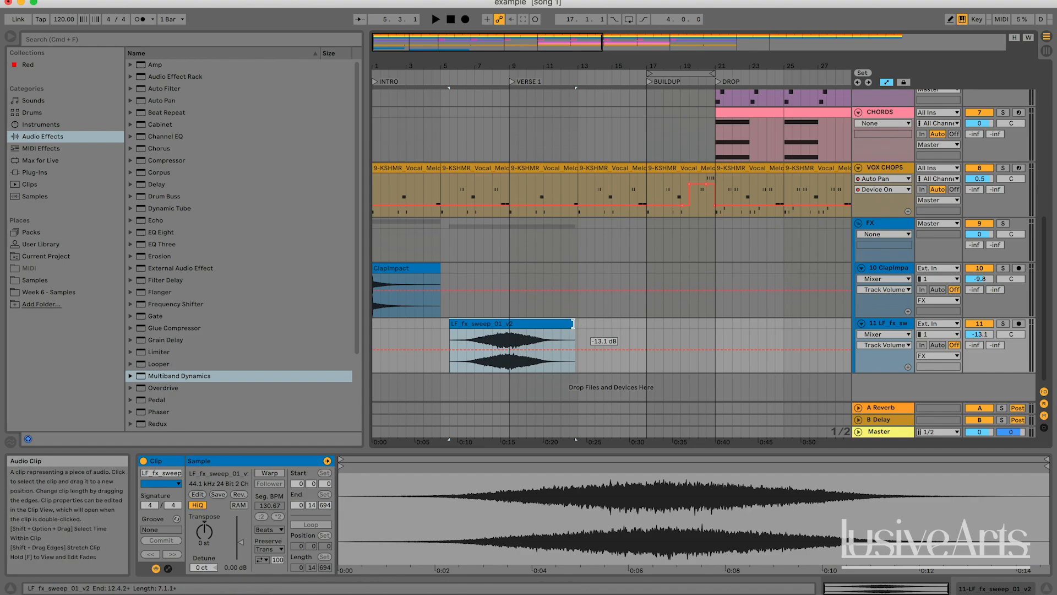
click(594, 326)
click(564, 323)
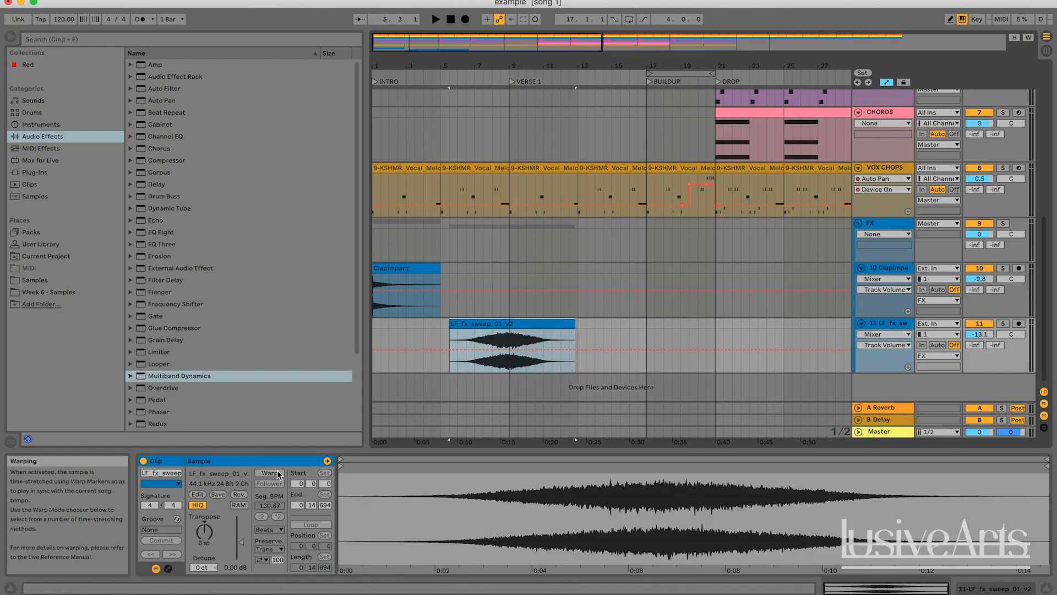
click(278, 472)
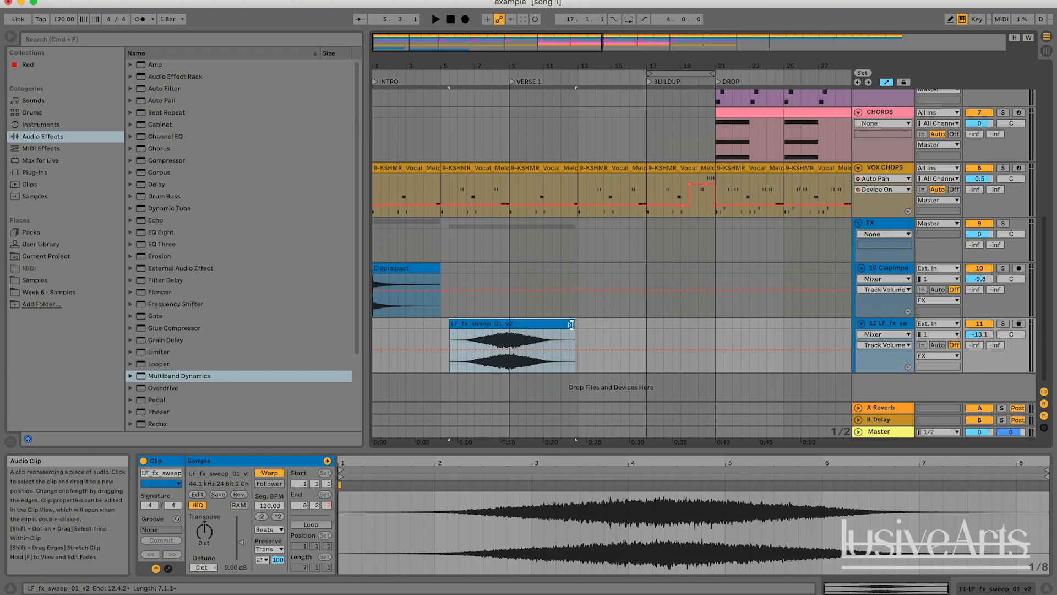
Shorten the warped sweep clip so its audio stretches to end at bar 9
drag(571, 324, 510, 330)
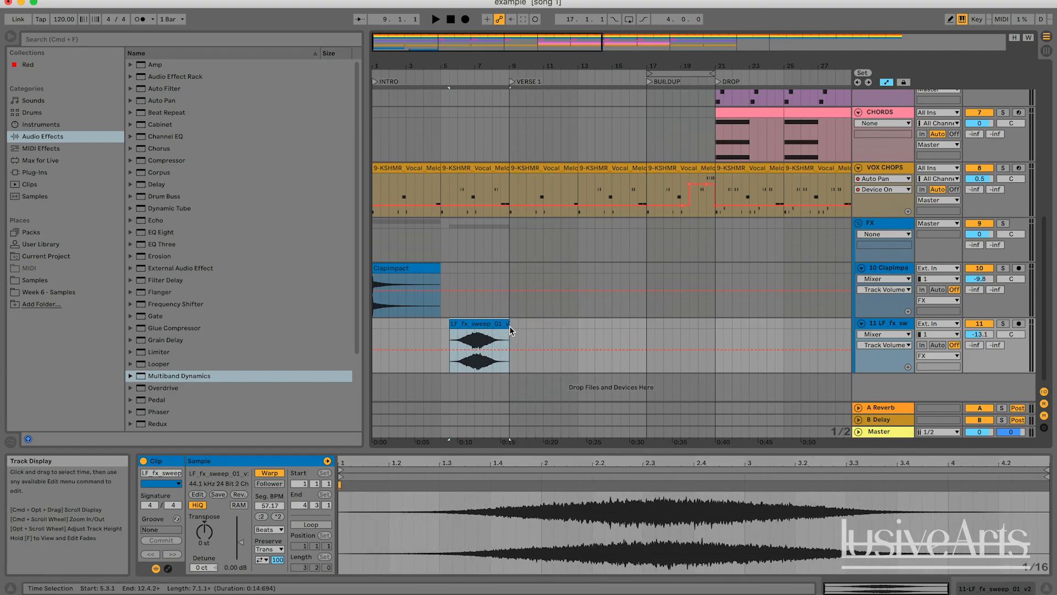
click(274, 531)
click(272, 538)
Move the sweep clip to start at 7.3.1 so it ends at bar 11, and play it back
drag(478, 325, 512, 328)
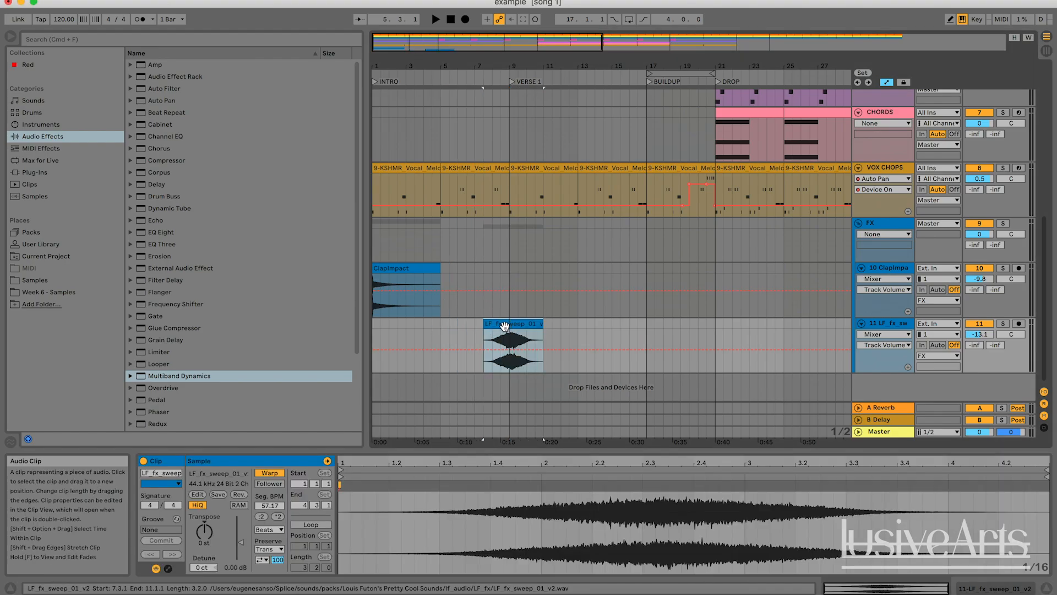
click(491, 336)
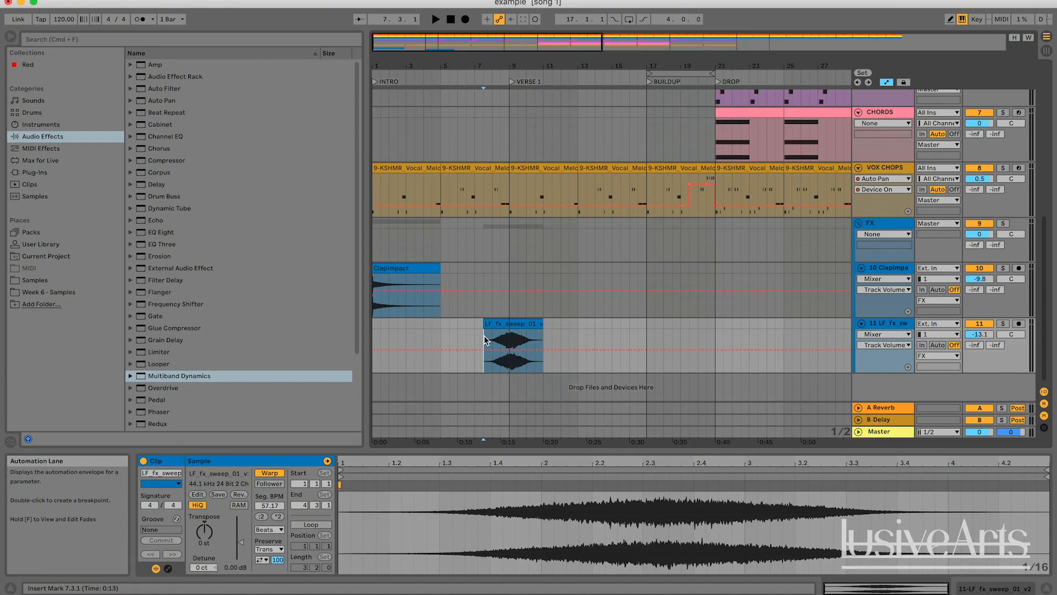
key(space)
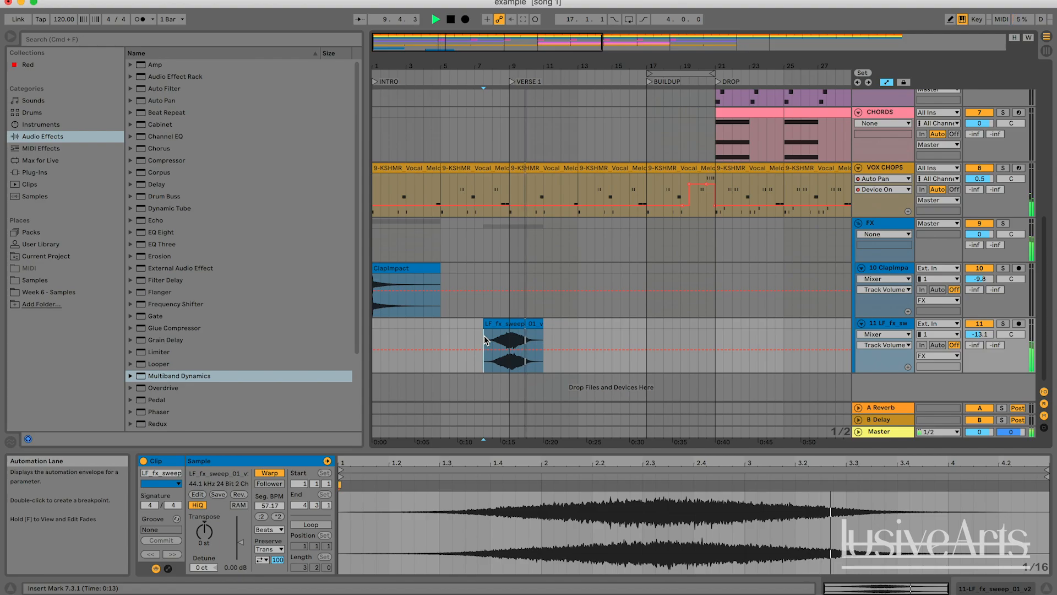
key(space)
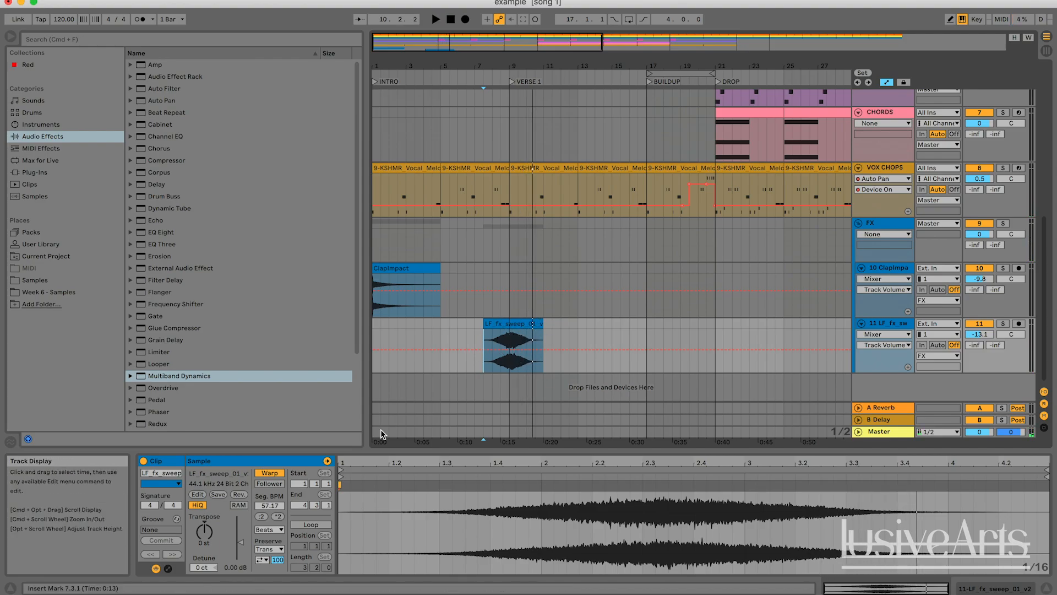
Set the sweep clip's warp mode to Complex and play it back
click(281, 529)
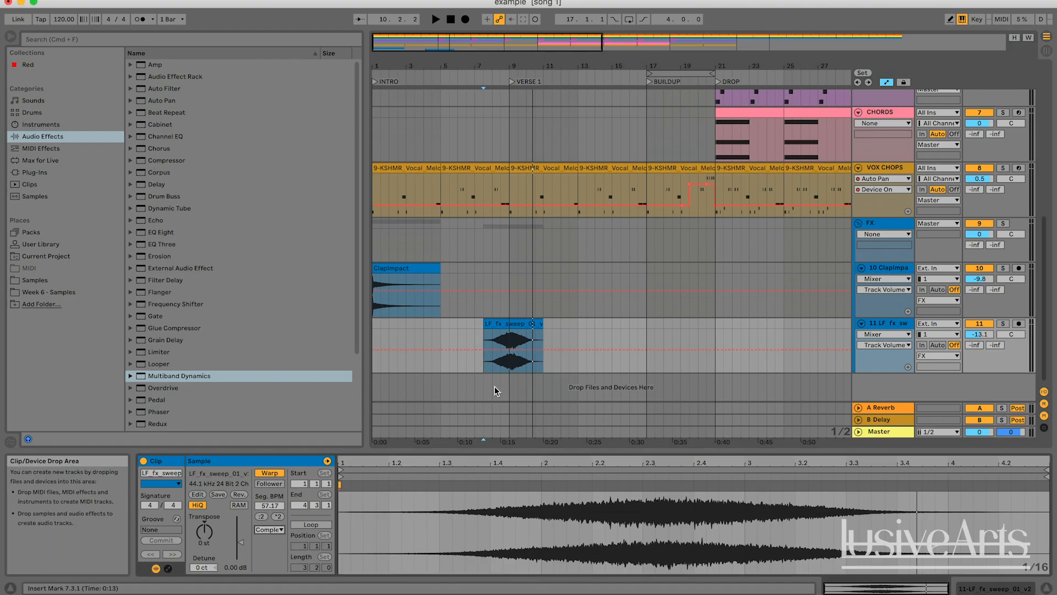
click(502, 327)
key(space)
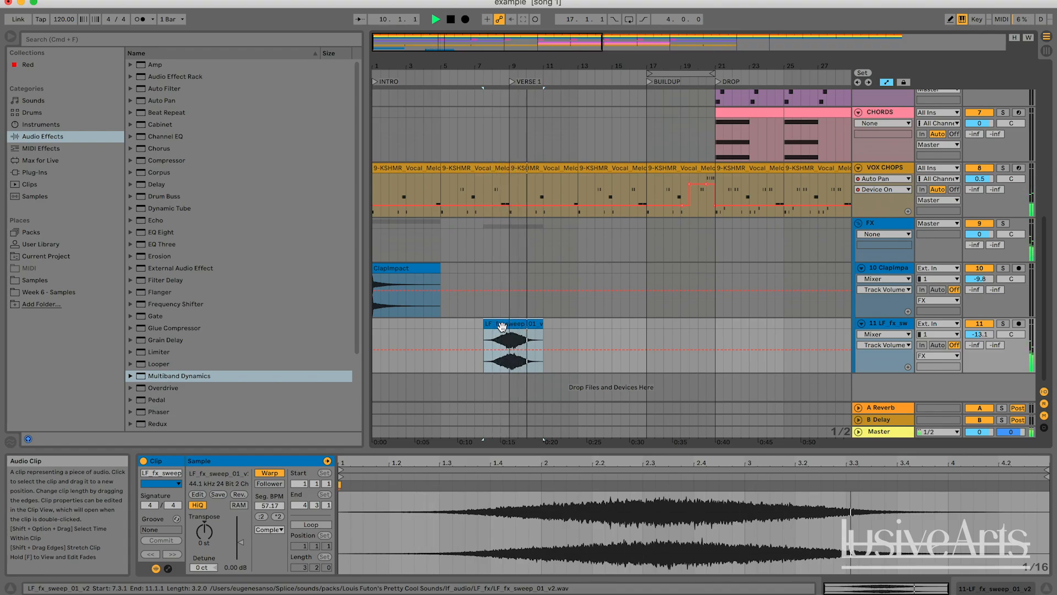
Try to lengthen the sweep clip so it extends past bar 11
key(space)
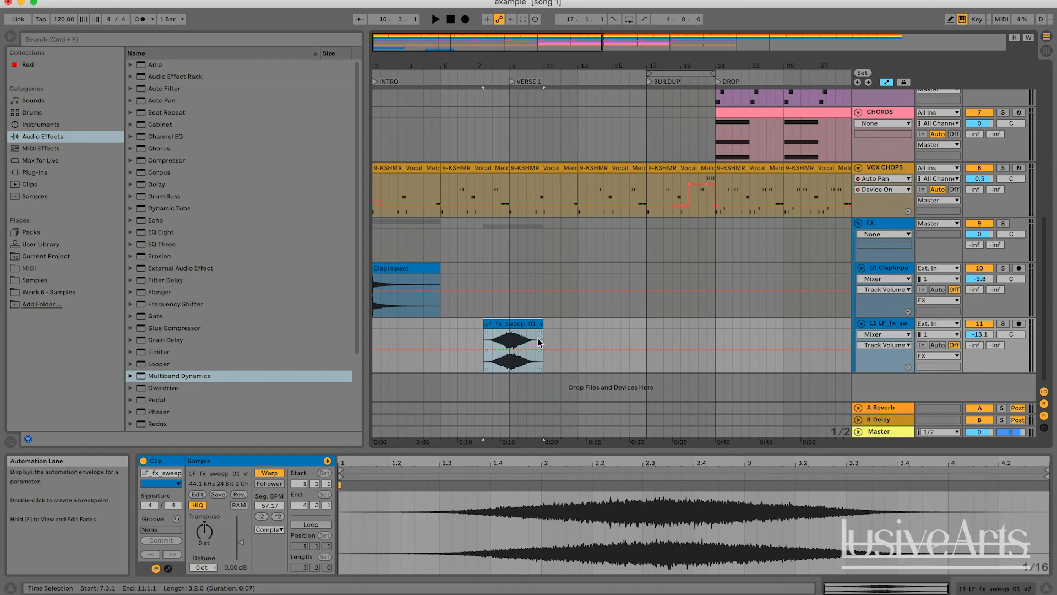
click(603, 326)
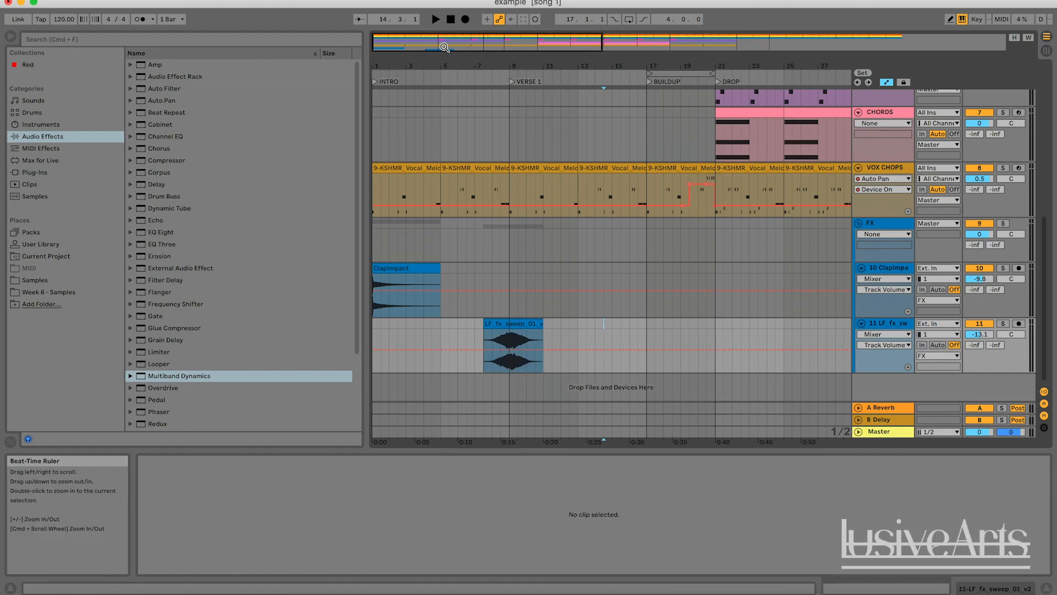
drag(445, 47, 447, 69)
click(577, 321)
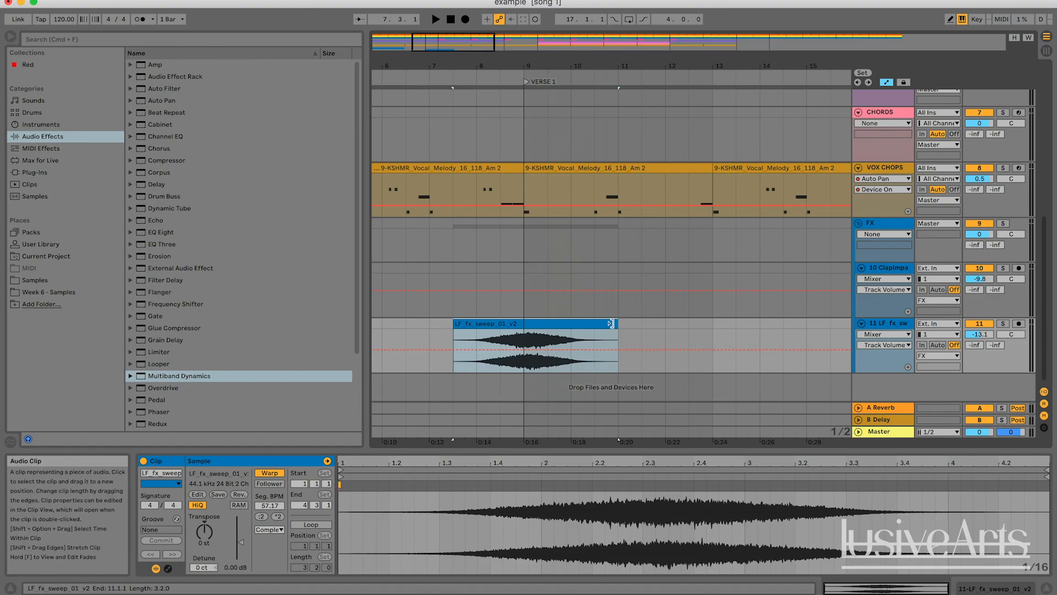
drag(610, 323, 633, 323)
click(641, 333)
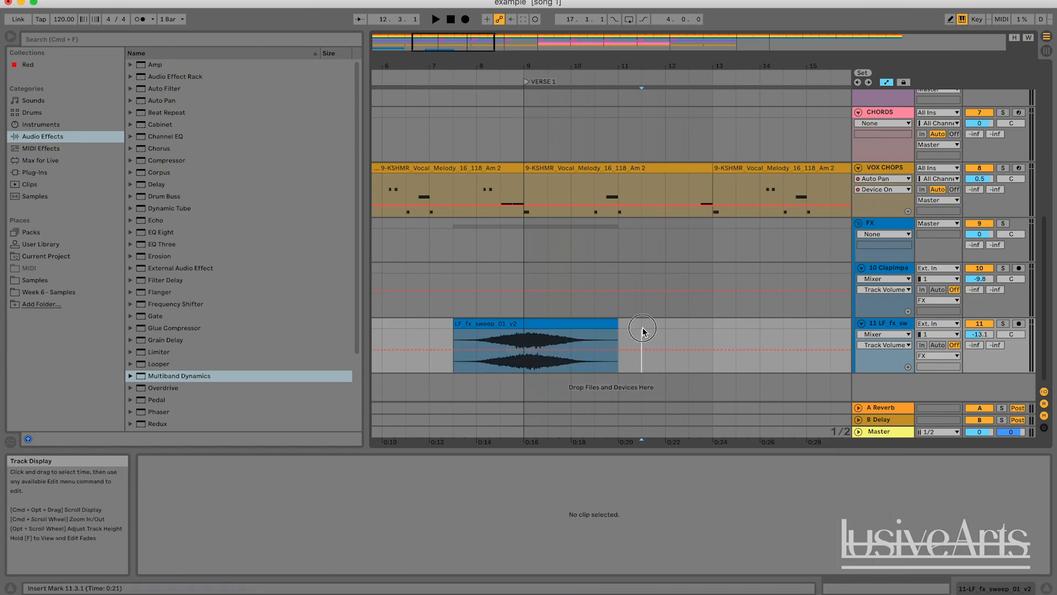
Review the sweep clip's warp mode options without changing them
click(532, 324)
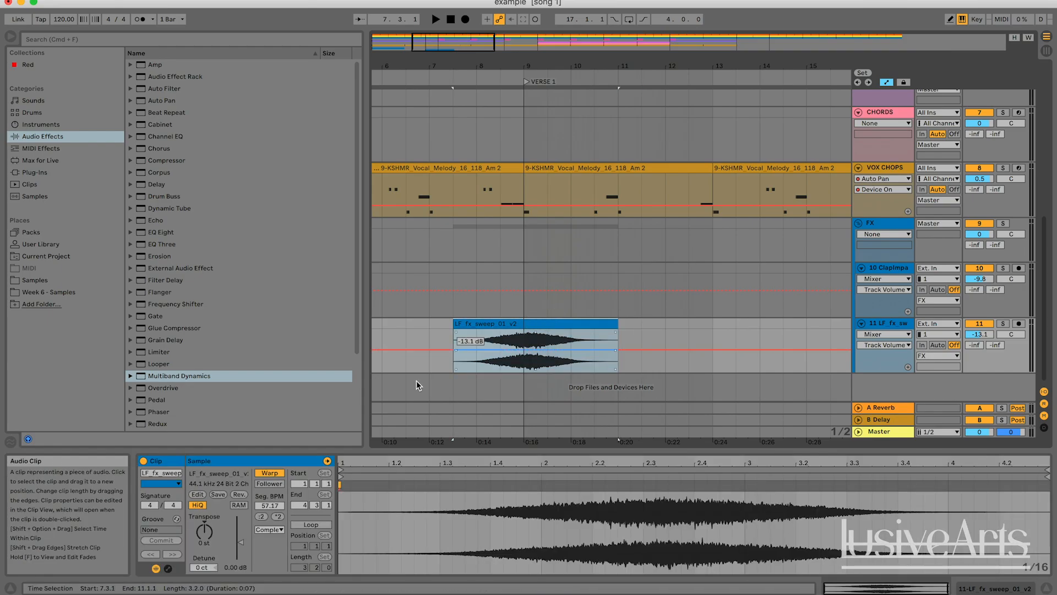
click(271, 529)
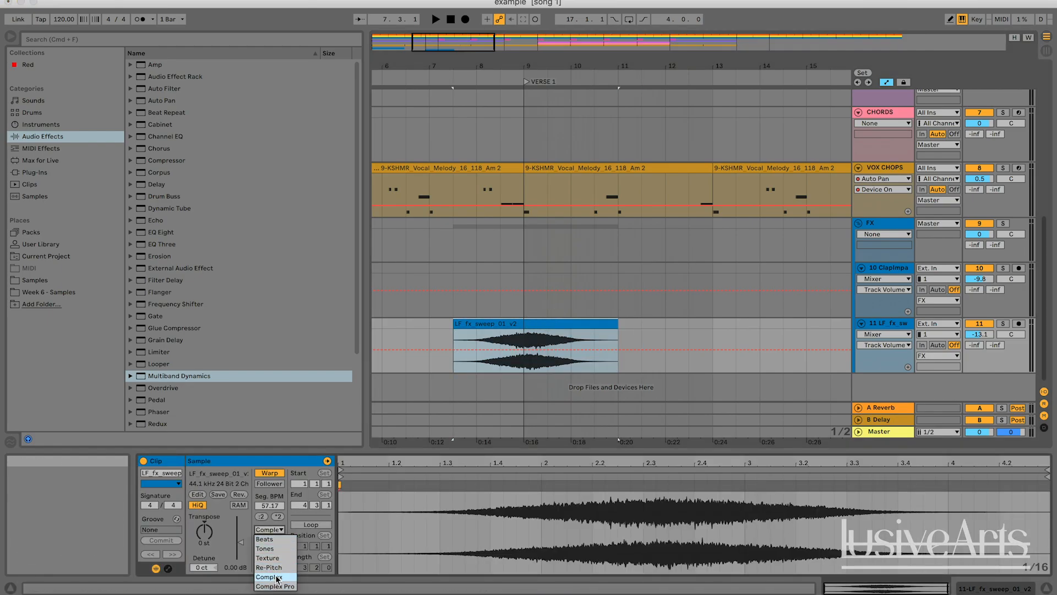
click(276, 529)
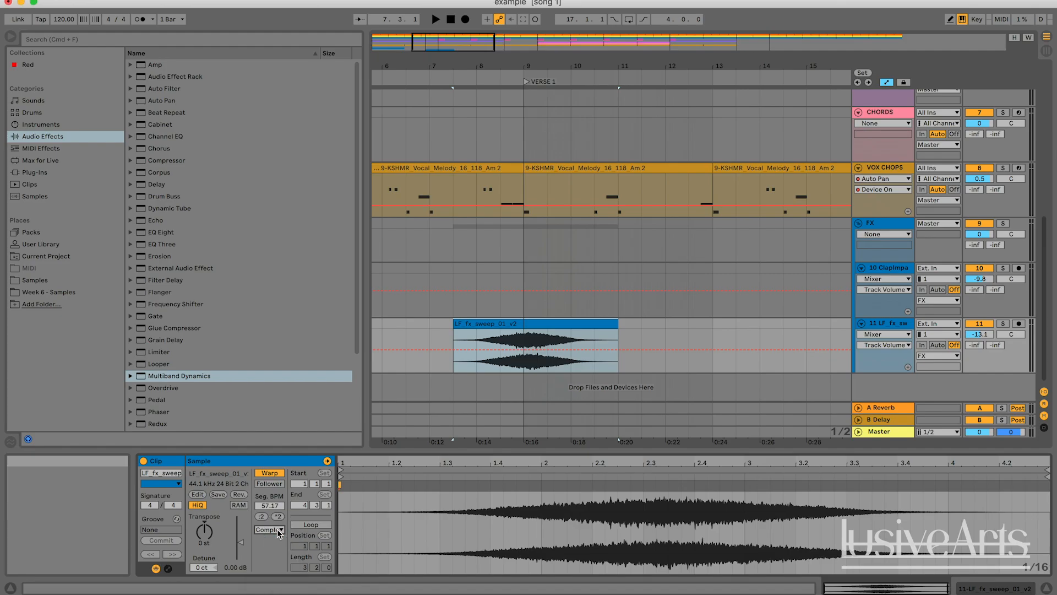
click(501, 340)
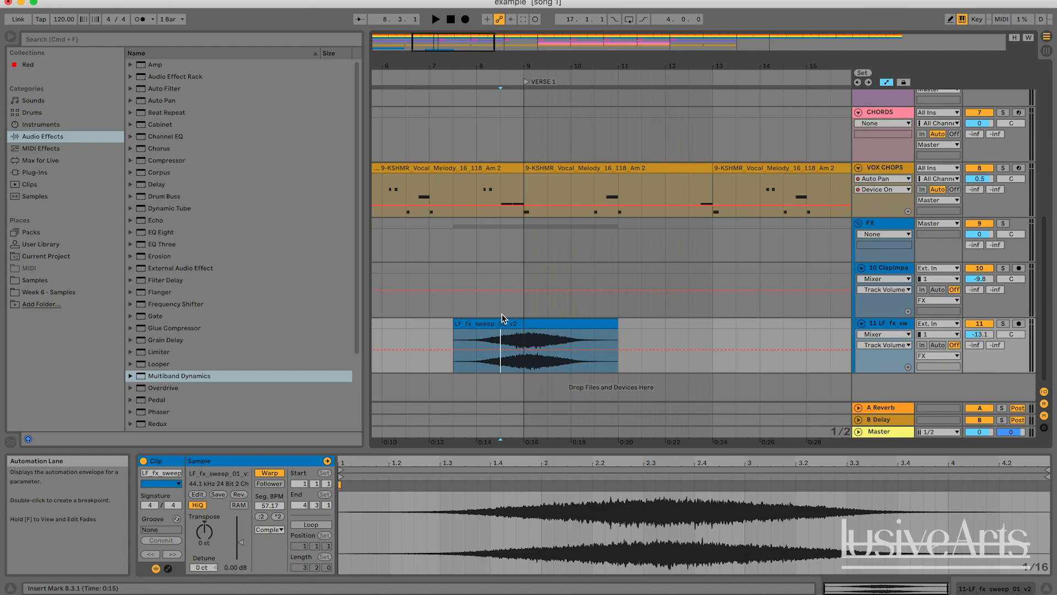
drag(450, 51, 450, 41)
click(484, 323)
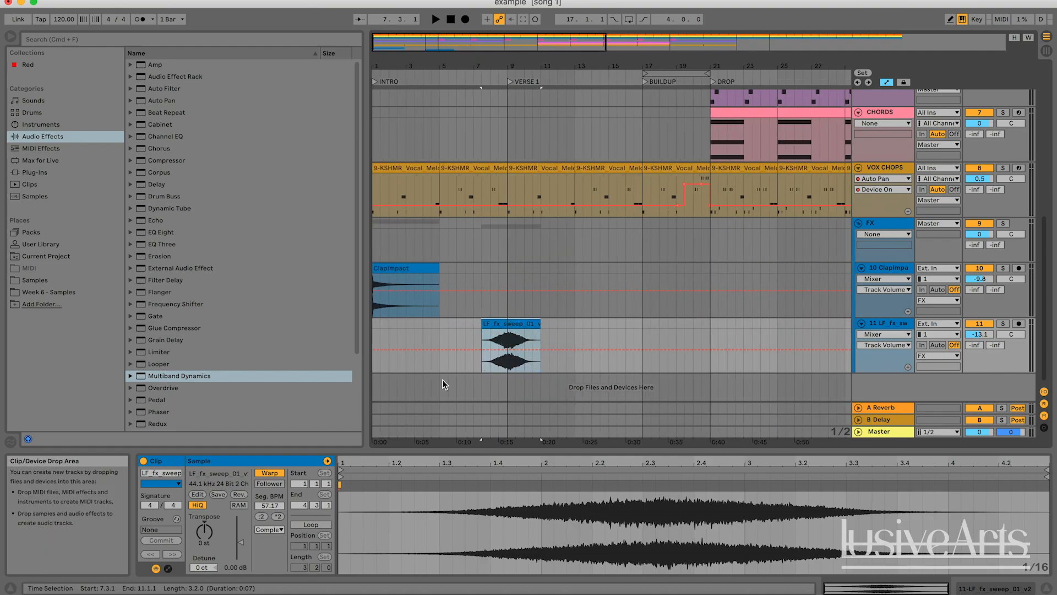
click(270, 529)
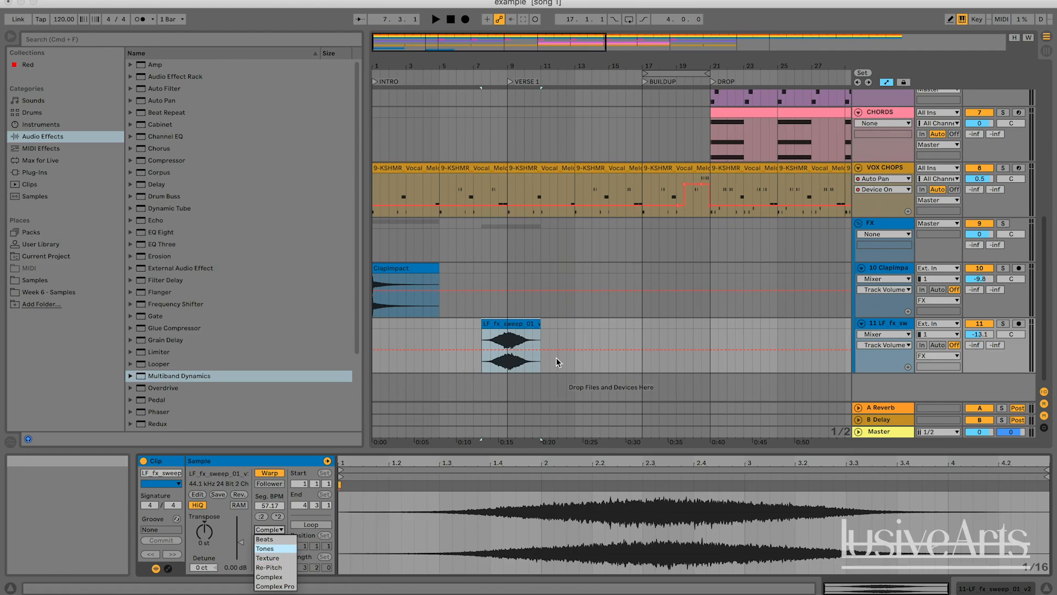
click(556, 342)
Play the arrangement from 8.3.1 to hear the sweep in context, then stop playback
click(502, 338)
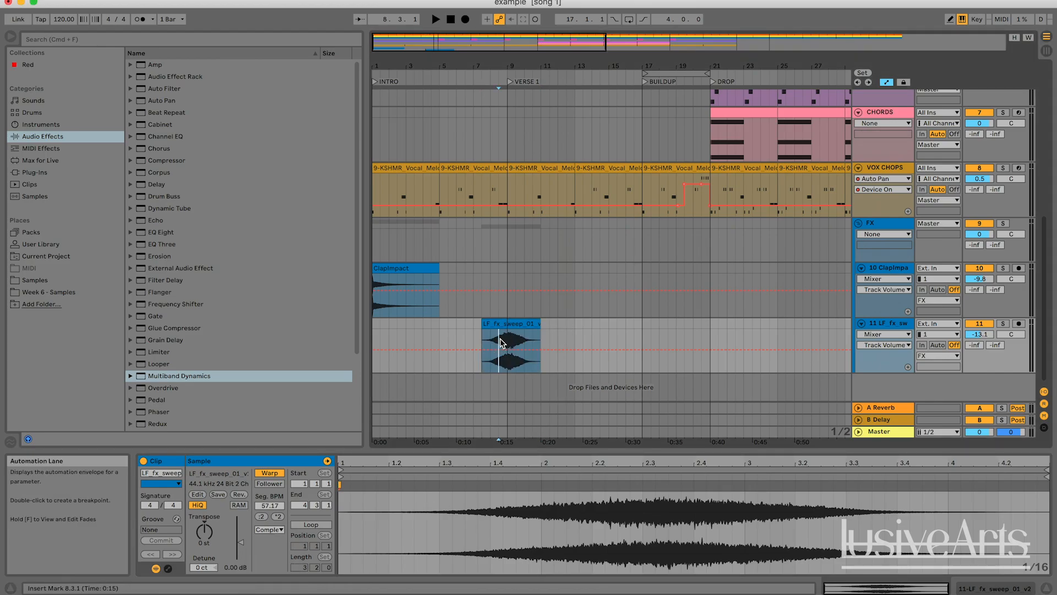
key(space)
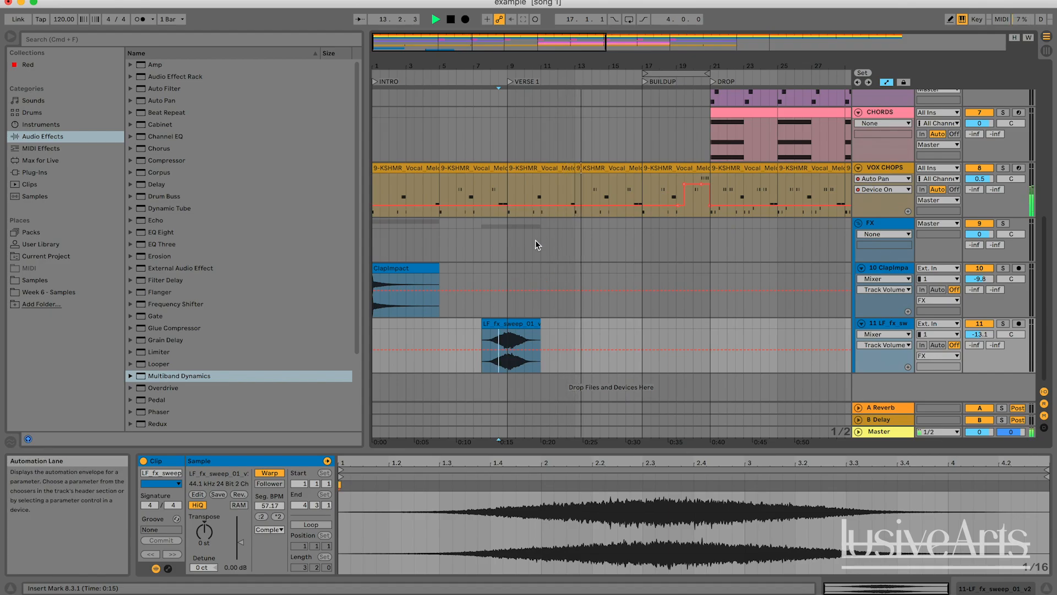
mouse_move(509, 44)
mouse_down()
mouse_move(509, 32)
mouse_move(516, 47)
mouse_up()
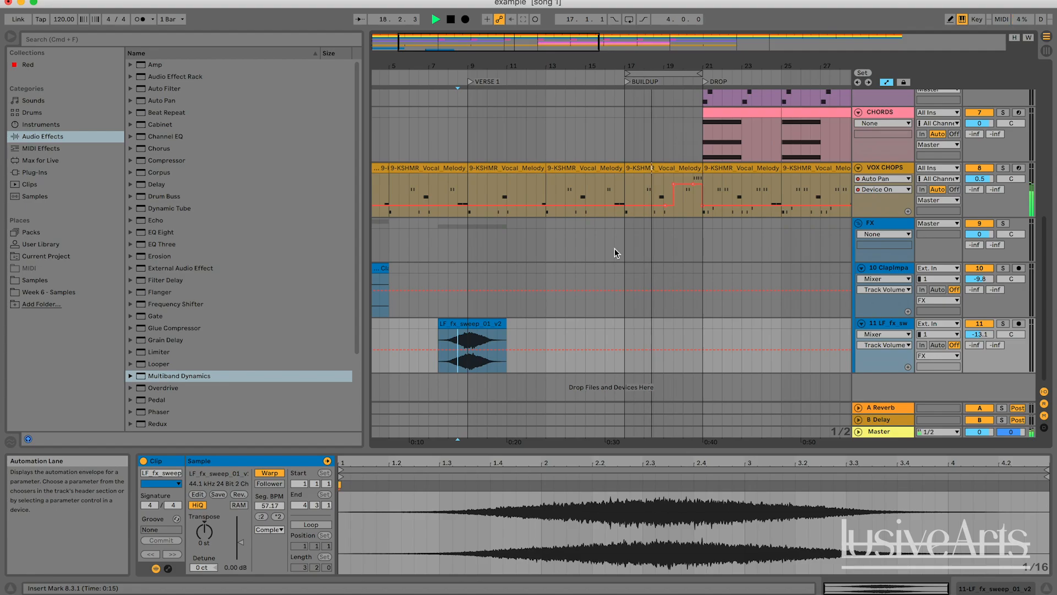
scroll(614, 249, up, 2)
scroll(615, 249, right, 1)
scroll(615, 249, down, 2)
scroll(614, 249, left, 2)
scroll(614, 248, up, 3)
scroll(614, 249, right, 3)
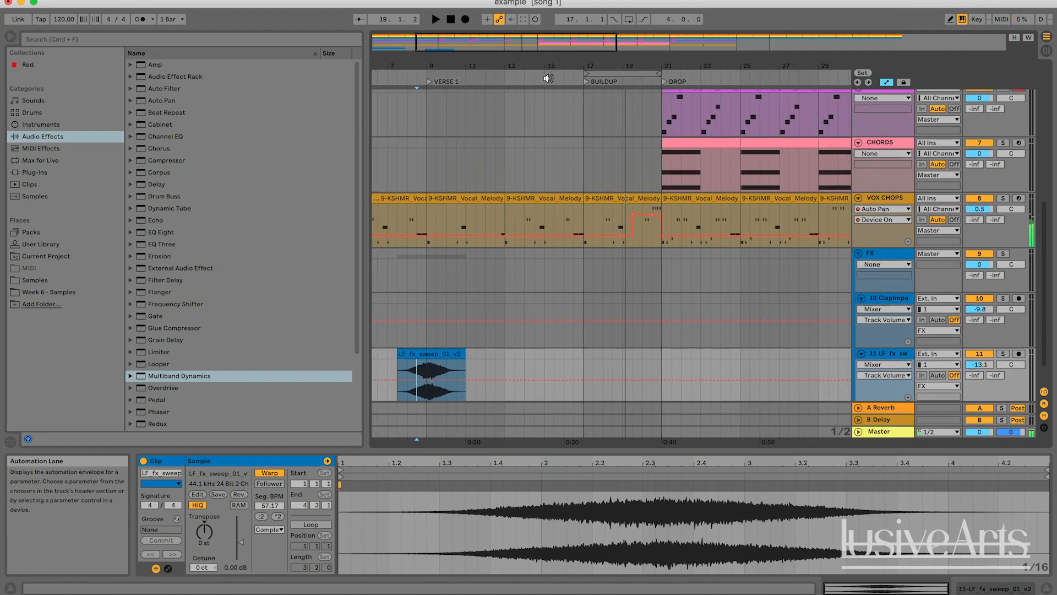
click(529, 82)
scroll(578, 157, up, 5)
scroll(579, 154, left, 1)
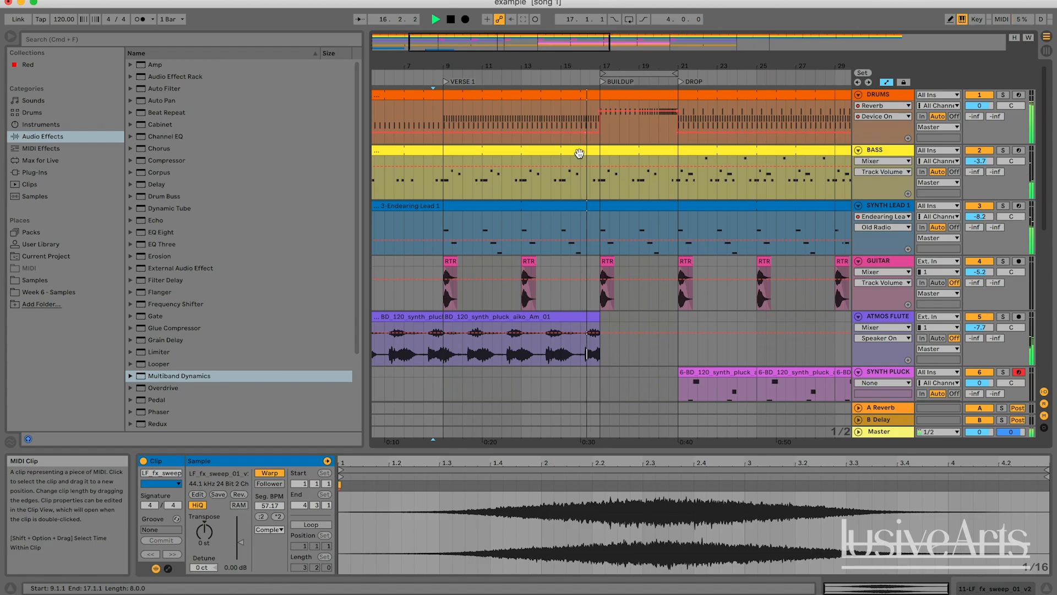
key(space)
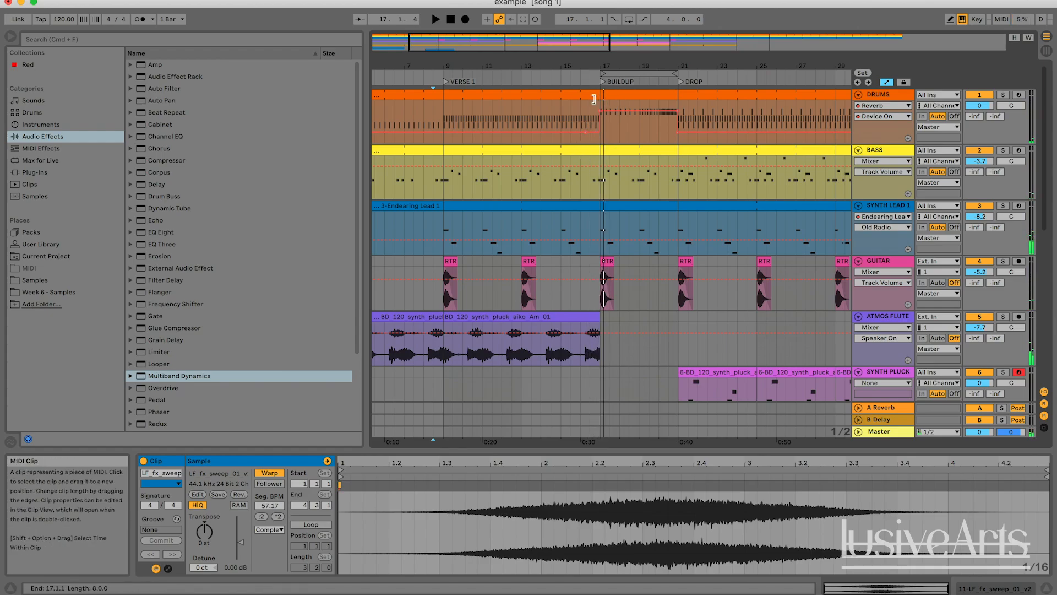
Insert a new audio track below the sweep track
scroll(621, 164, down, 2)
scroll(621, 164, down, 8)
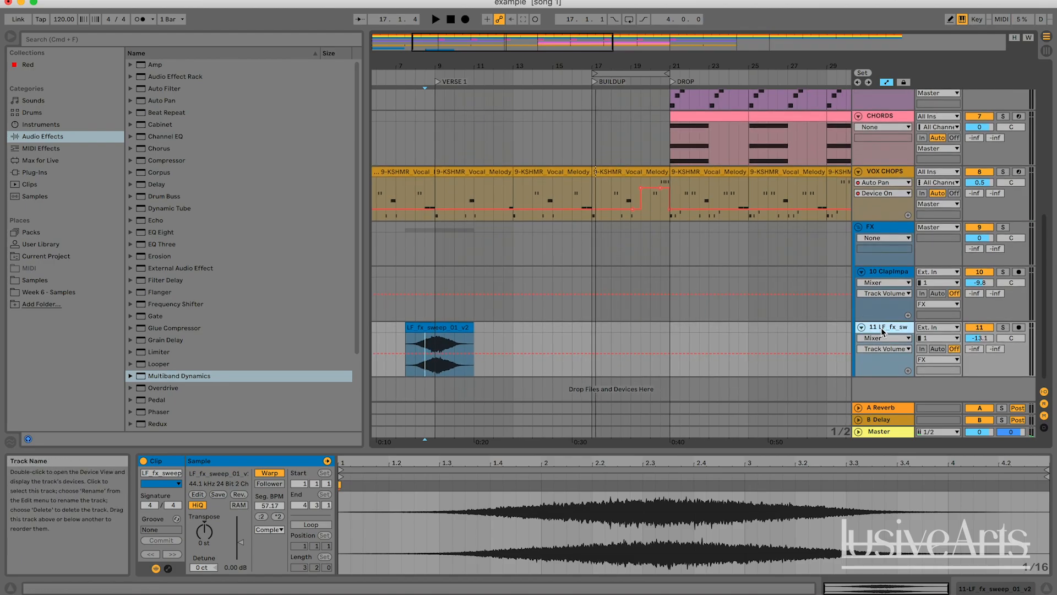
key(super+t)
scroll(732, 324, left, 1)
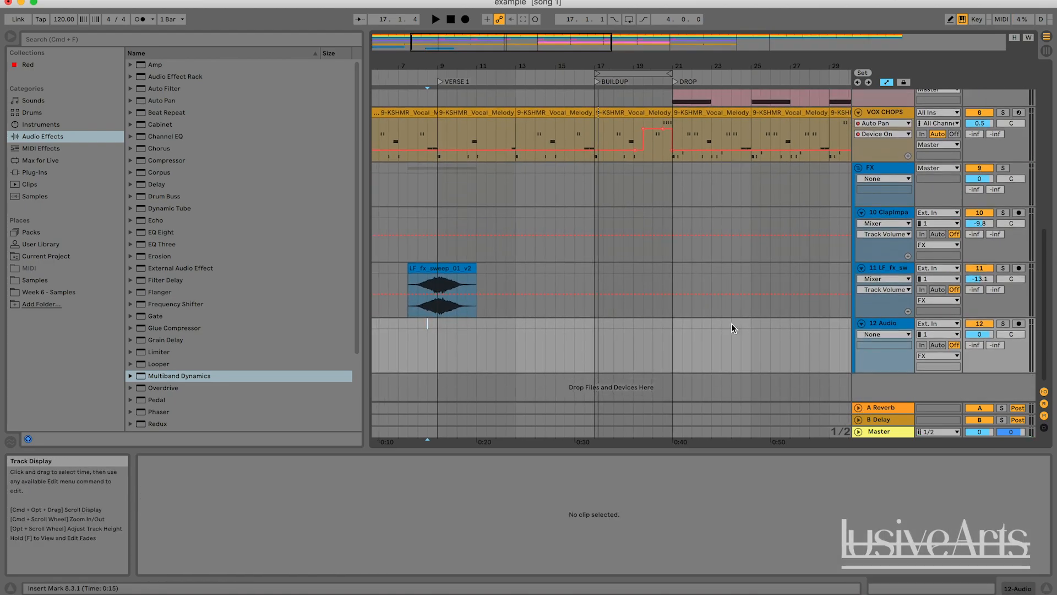
Search the samples for "dum" and place the Cymatics X Drum Fill 10 clip at bar 16 on the new track
click(52, 196)
click(127, 38)
text(dum)
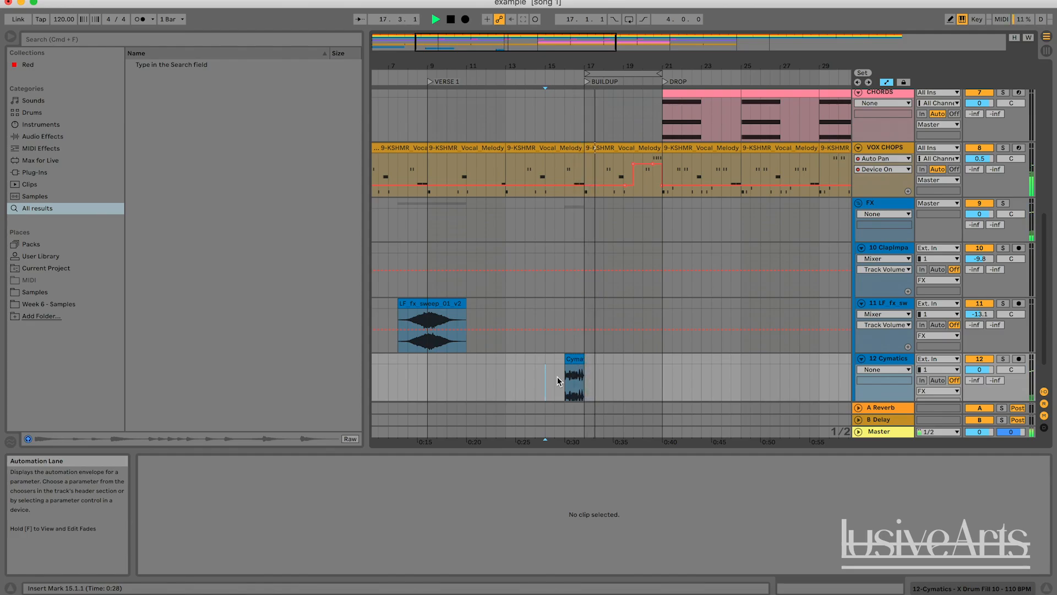
Play the arrangement around the drum fill at bar 16 to audition it
key(space)
click(623, 369)
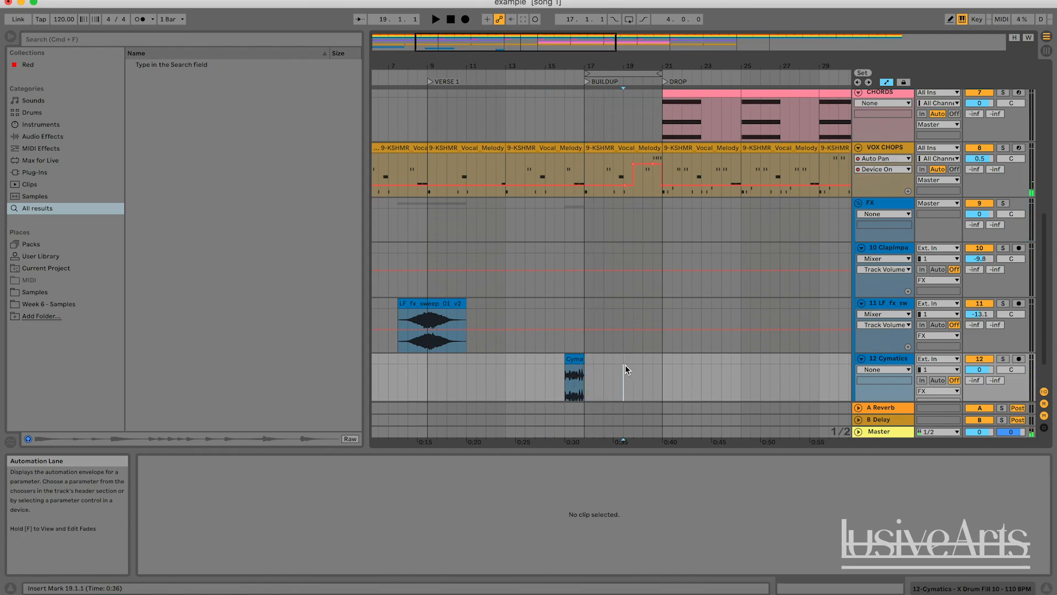
drag(626, 373, 586, 359)
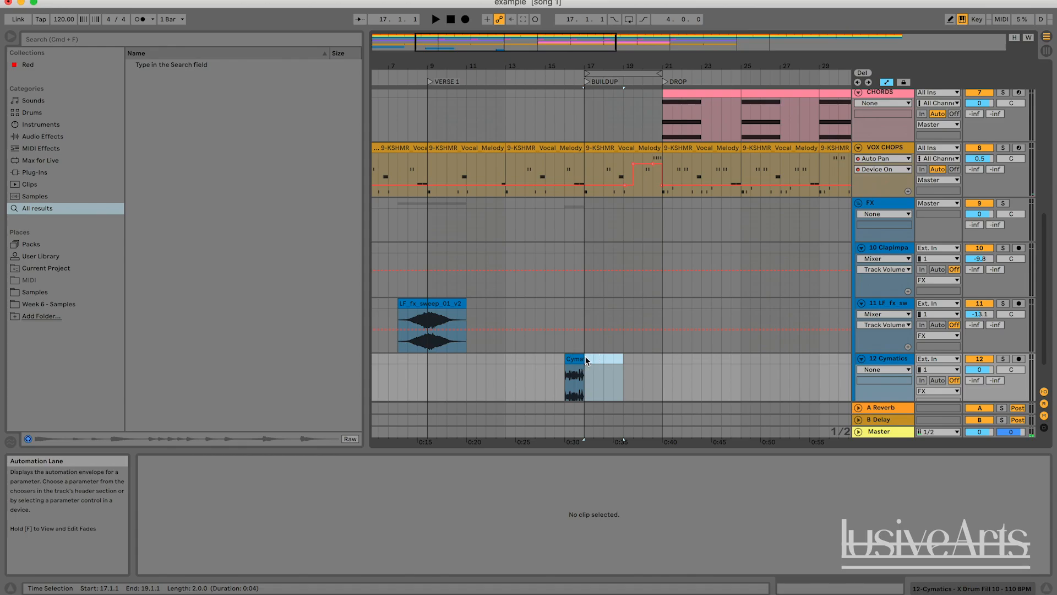
click(589, 356)
key(space)
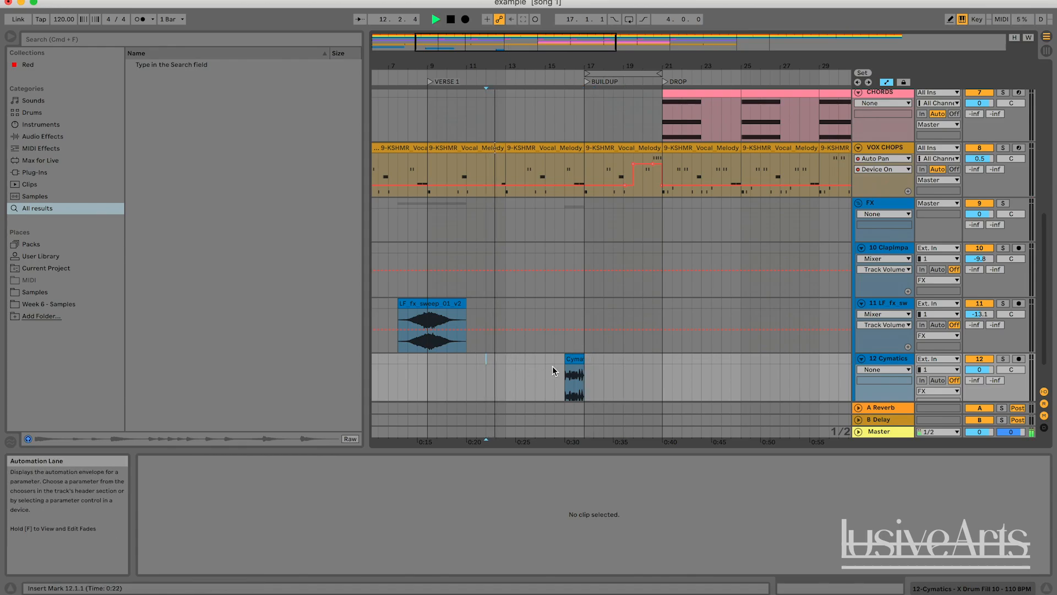
key(space)
Select the drum fill clip and play it back from bar 16
click(573, 356)
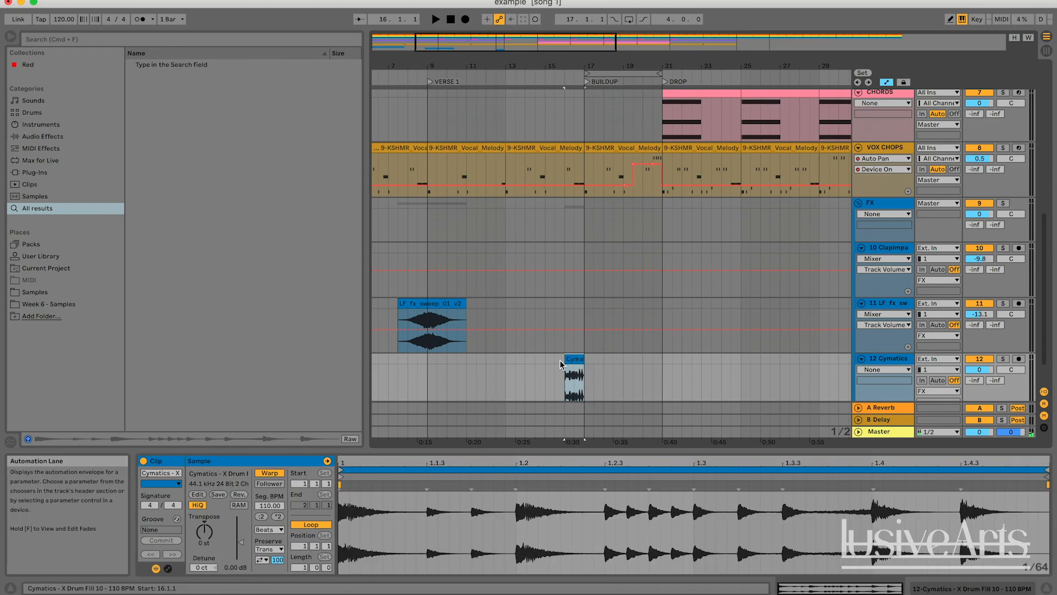
click(521, 370)
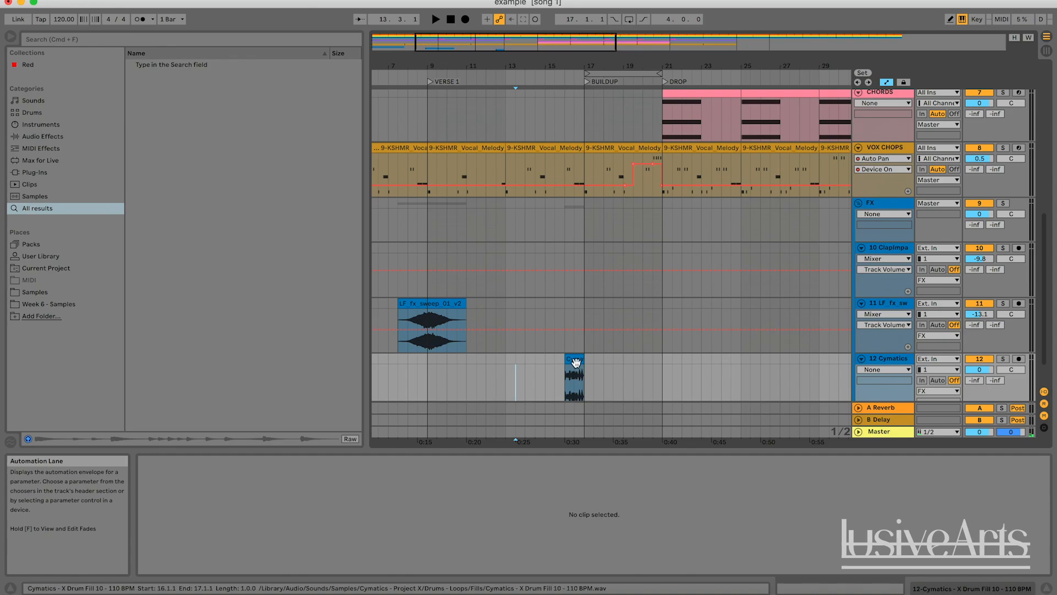
click(576, 375)
click(515, 369)
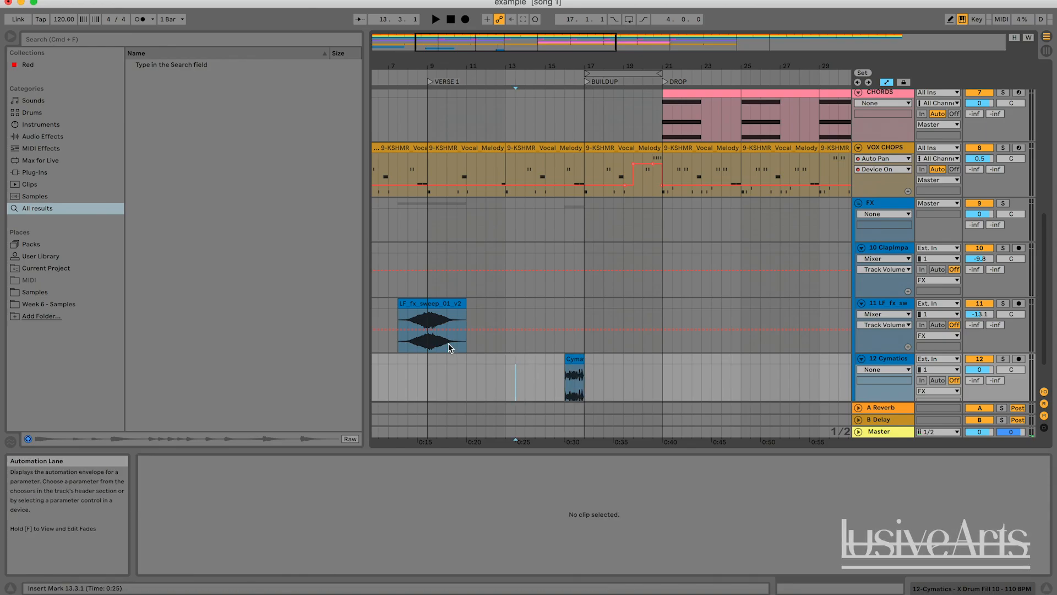
click(575, 377)
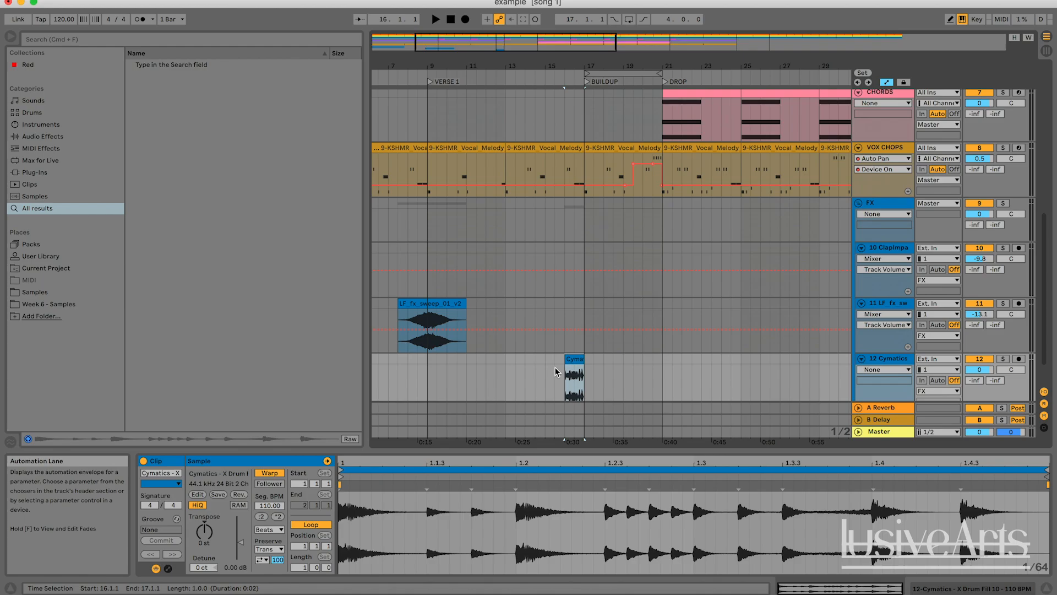
click(555, 371)
click(567, 380)
key(space)
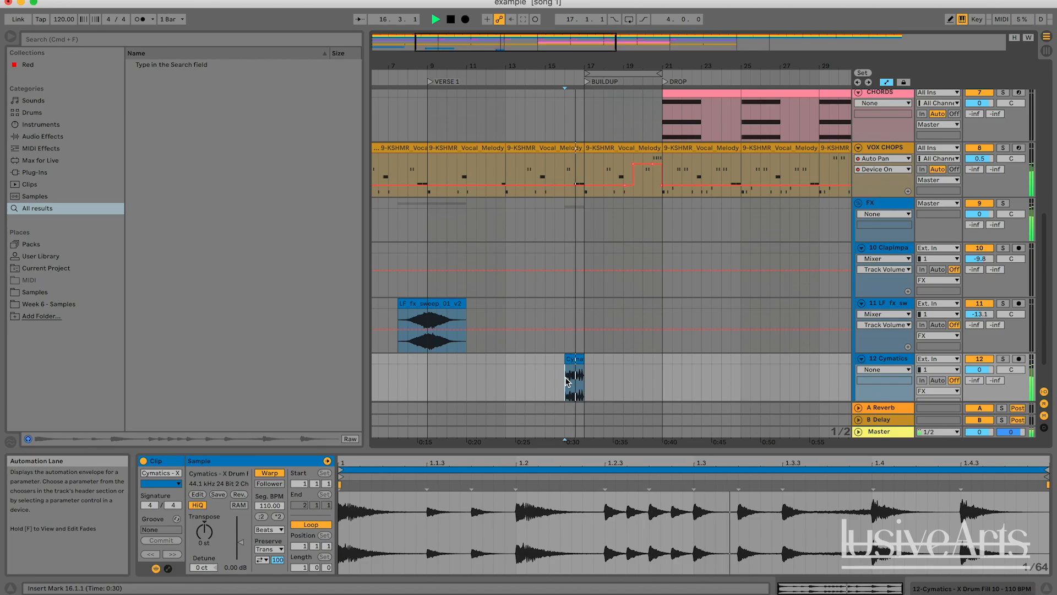
Delete the drum fill clip from the new audio track
click(574, 358)
key(space)
key(Delete)
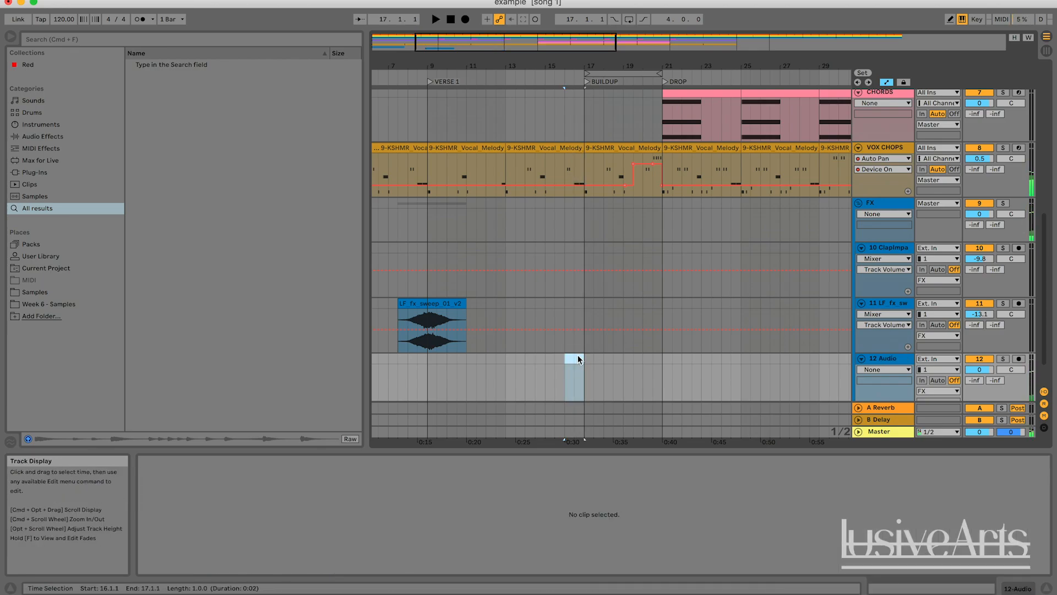
Zoom into the drums before the buildup and play them from around bar 15
click(578, 368)
scroll(579, 373, up, 10)
scroll(579, 373, down, 11)
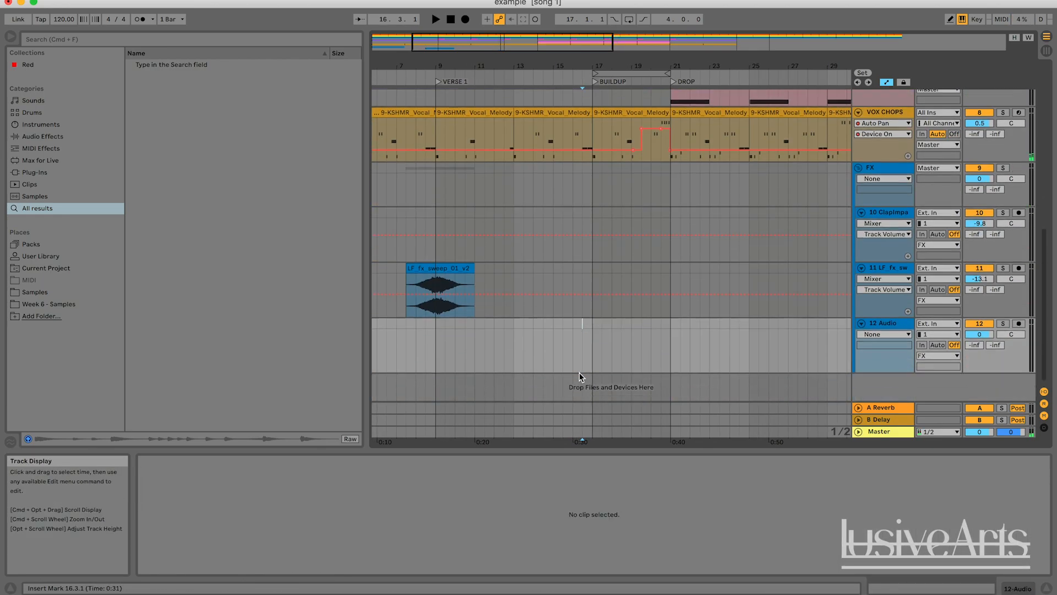
click(589, 333)
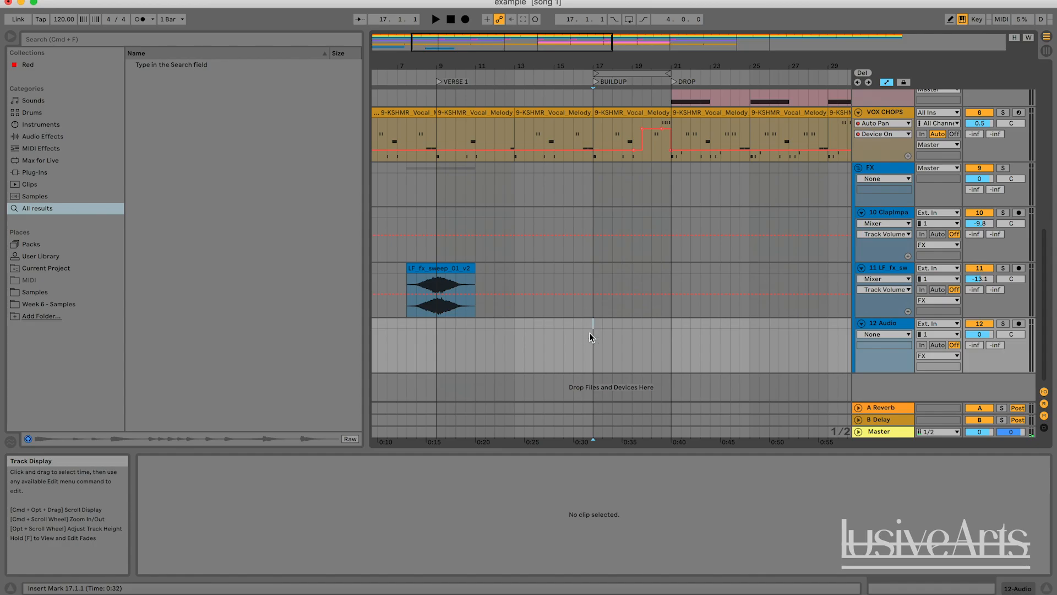
scroll(590, 336, up, 10)
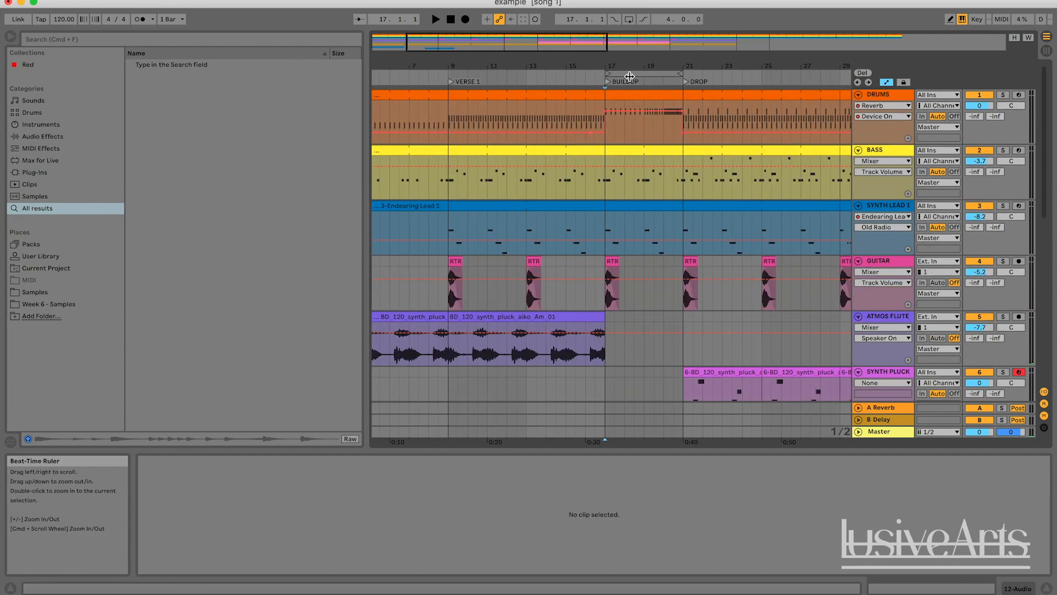
click(588, 105)
click(586, 110)
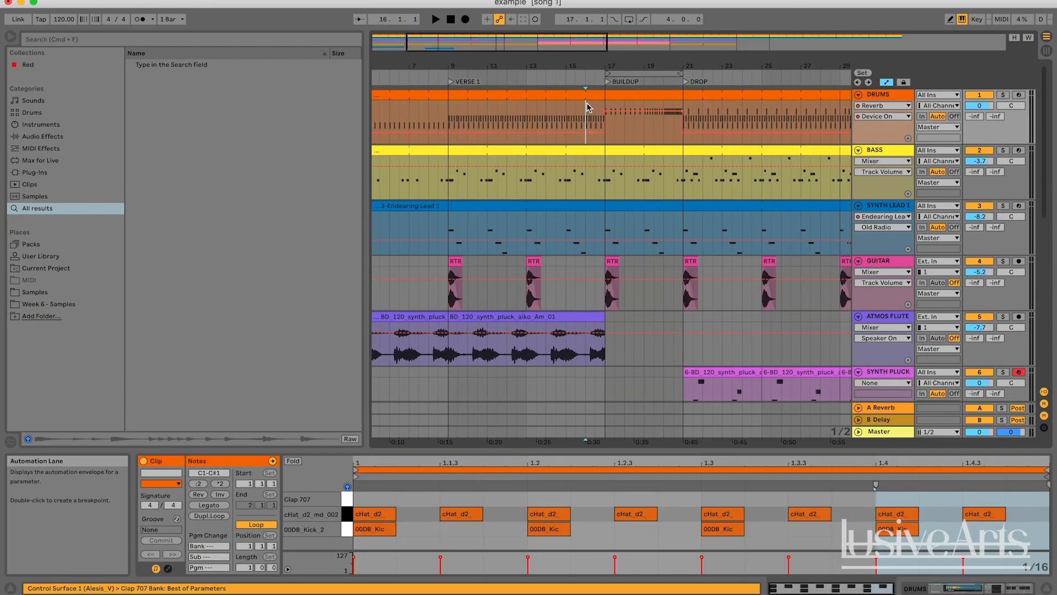
drag(583, 61, 408, 138)
drag(815, 138, 787, 112)
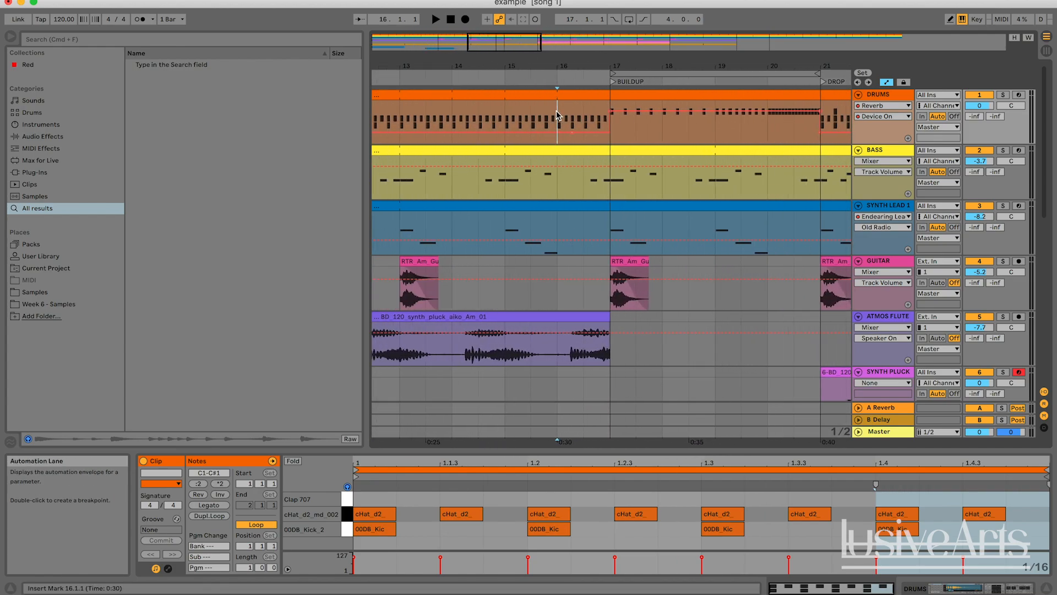
click(506, 113)
key(space)
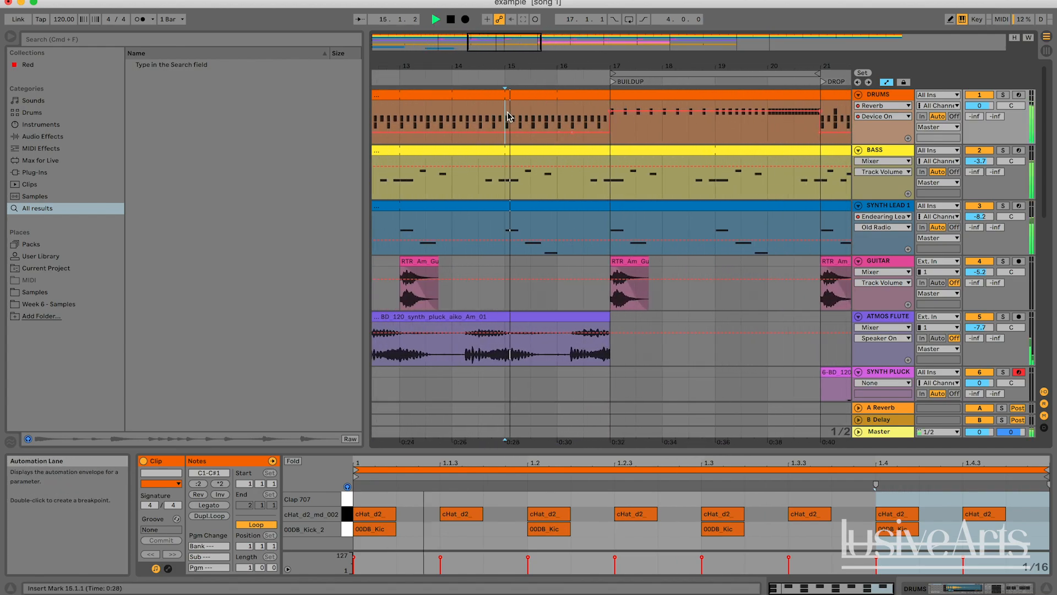
click(558, 114)
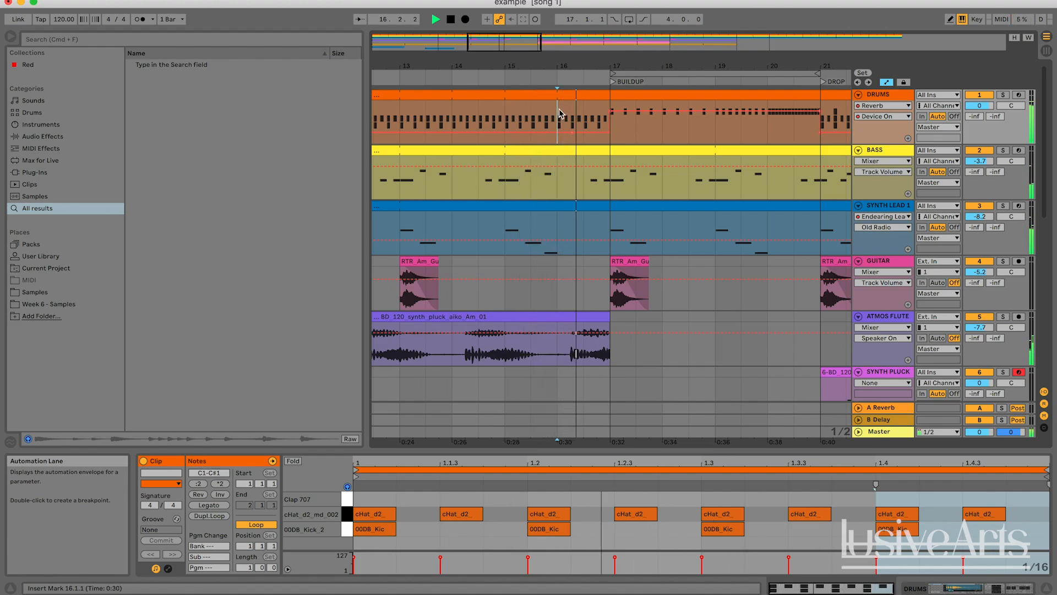
Consolidate bar 16 of the drums track into its own one-bar clip and select it
key(space)
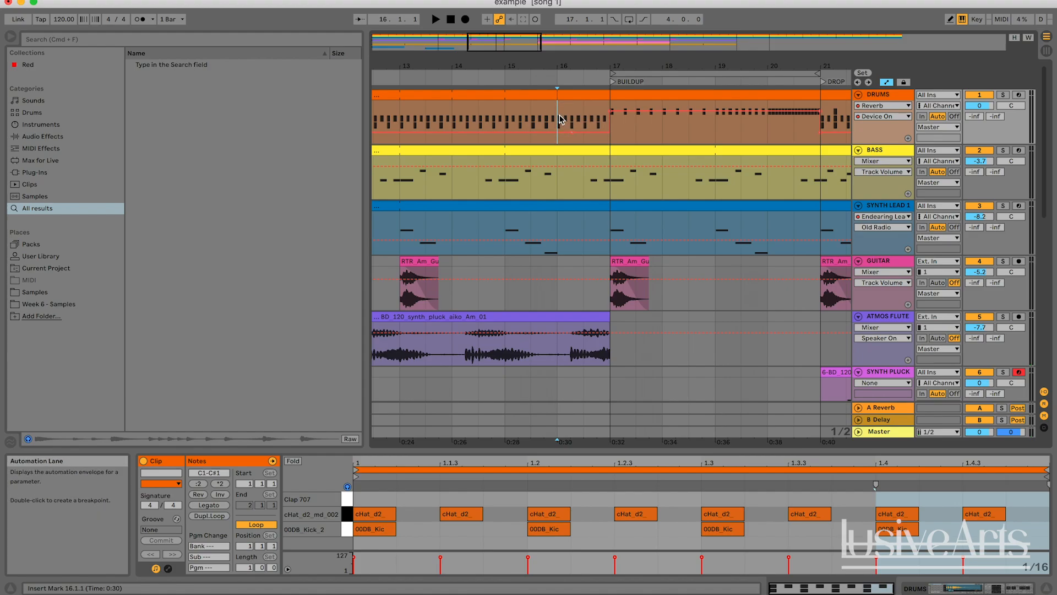
click(593, 98)
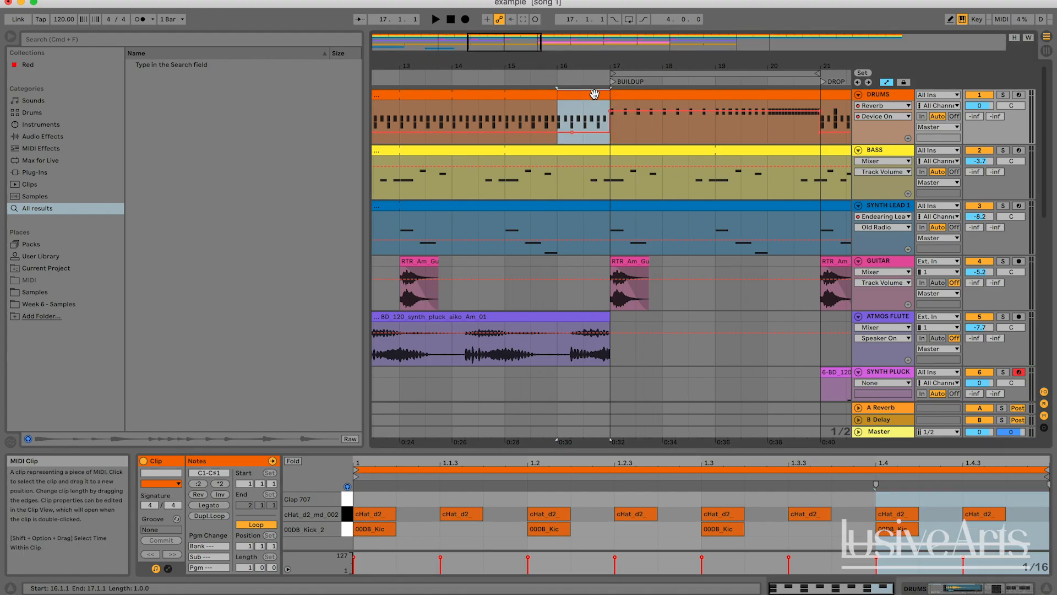
key(super+j)
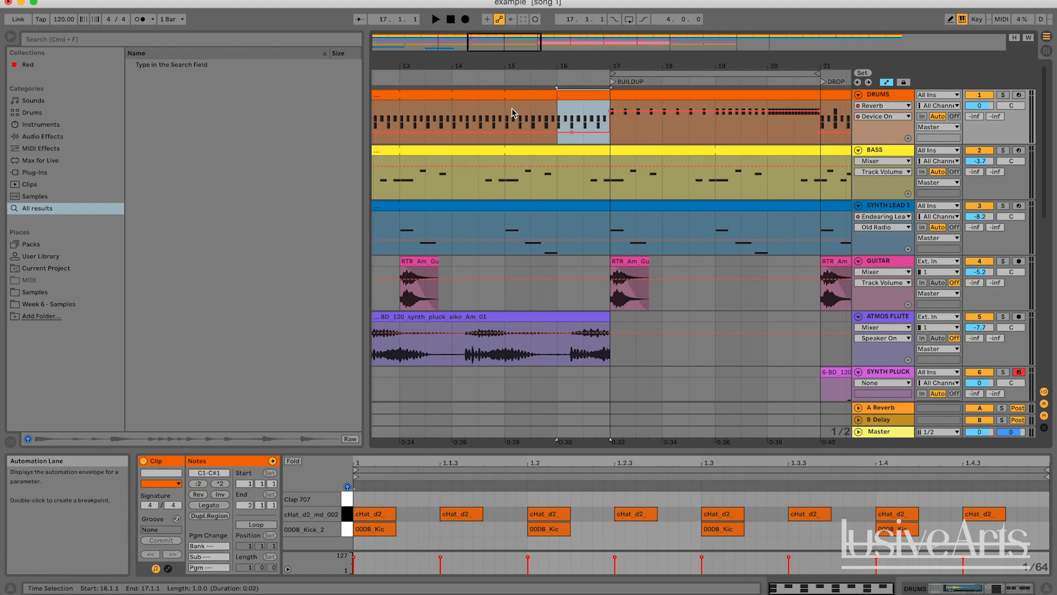
click(498, 95)
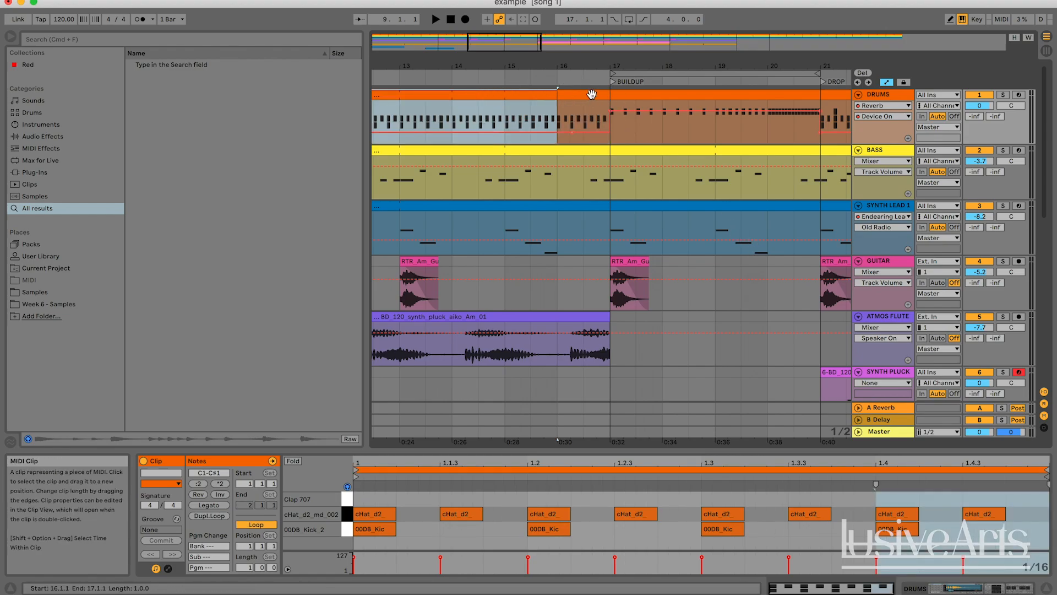
click(603, 127)
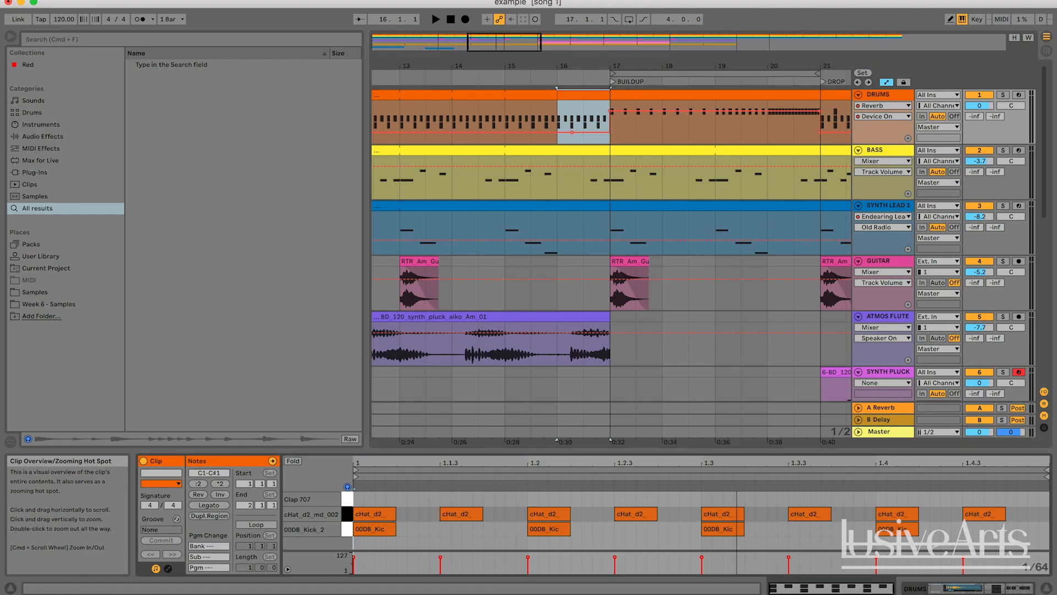
Enlarge the clip editor and loop the one-bar drum clip for playback
drag(722, 452, 721, 376)
key(space)
key(space)
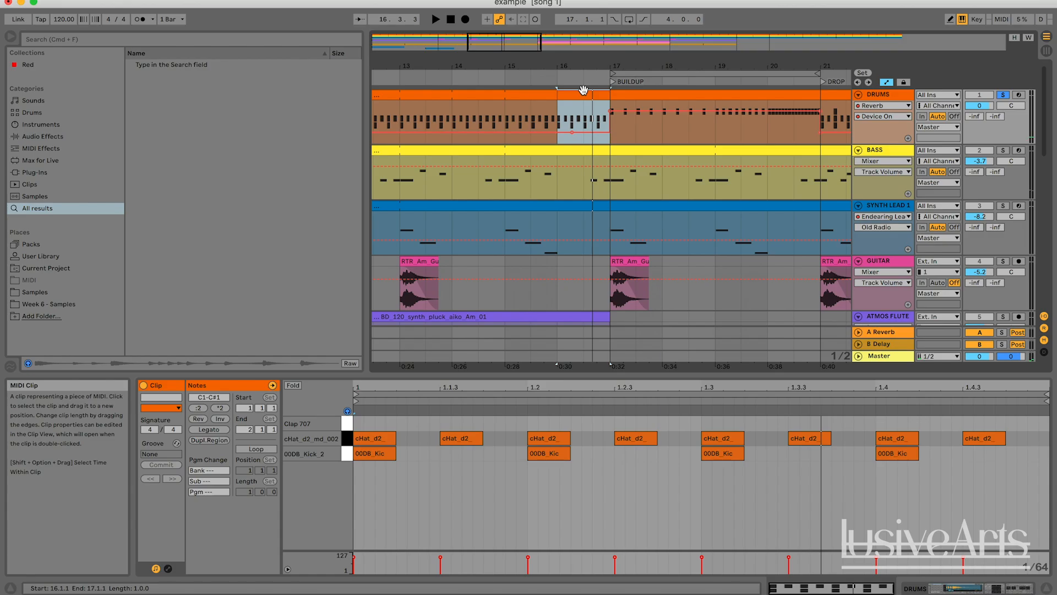
key(super+l)
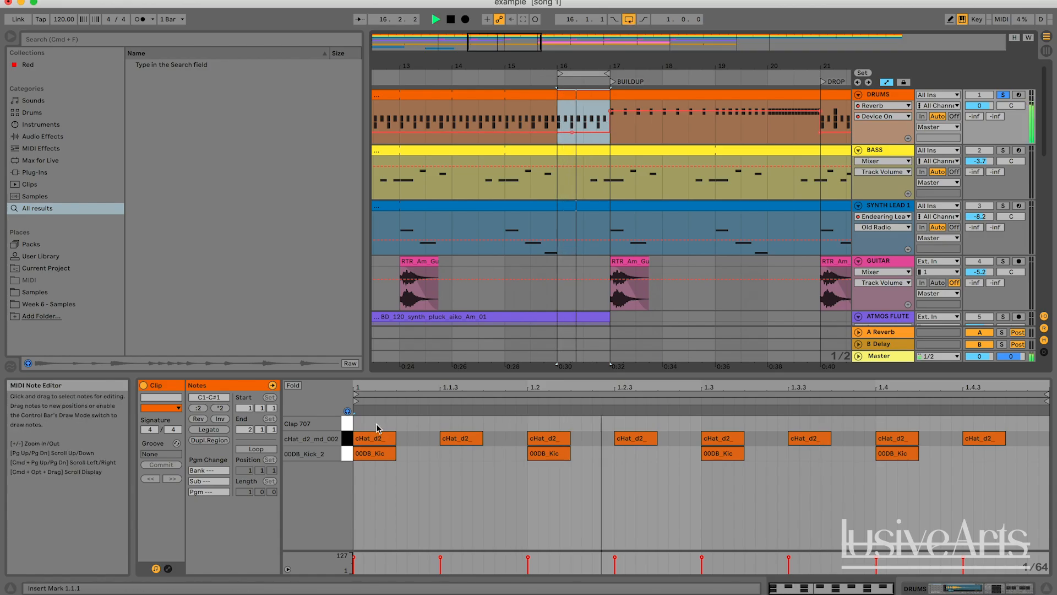
Delete all the kick notes from the one-bar drum clip
double_click(376, 455)
double_click(566, 454)
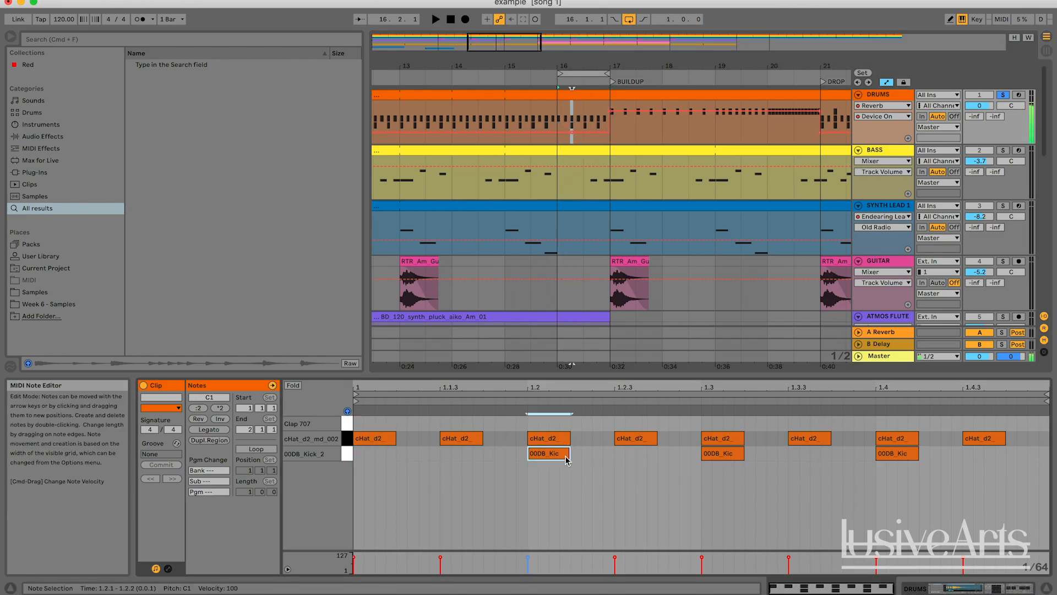
double_click(715, 453)
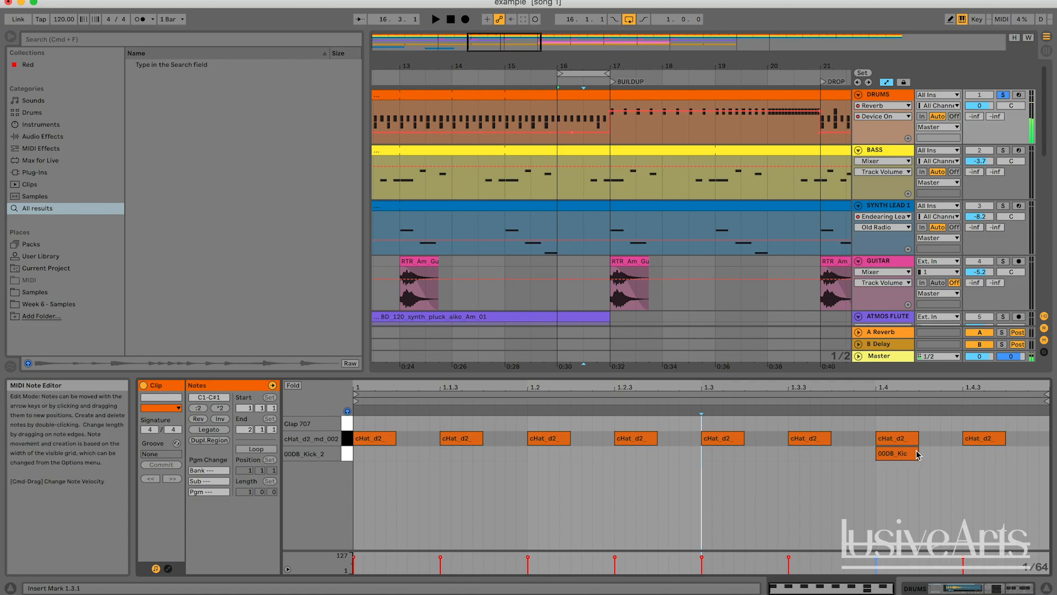
double_click(892, 453)
Add a clap on the first beat and a lengthened kick at 1.1.3, auditioning the clip
double_click(393, 429)
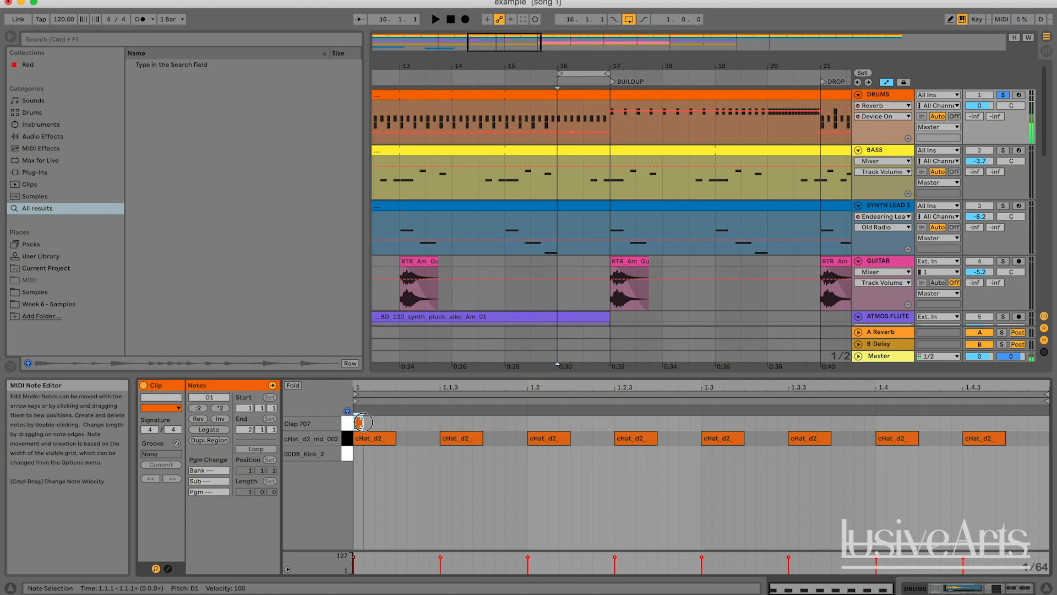
key(space)
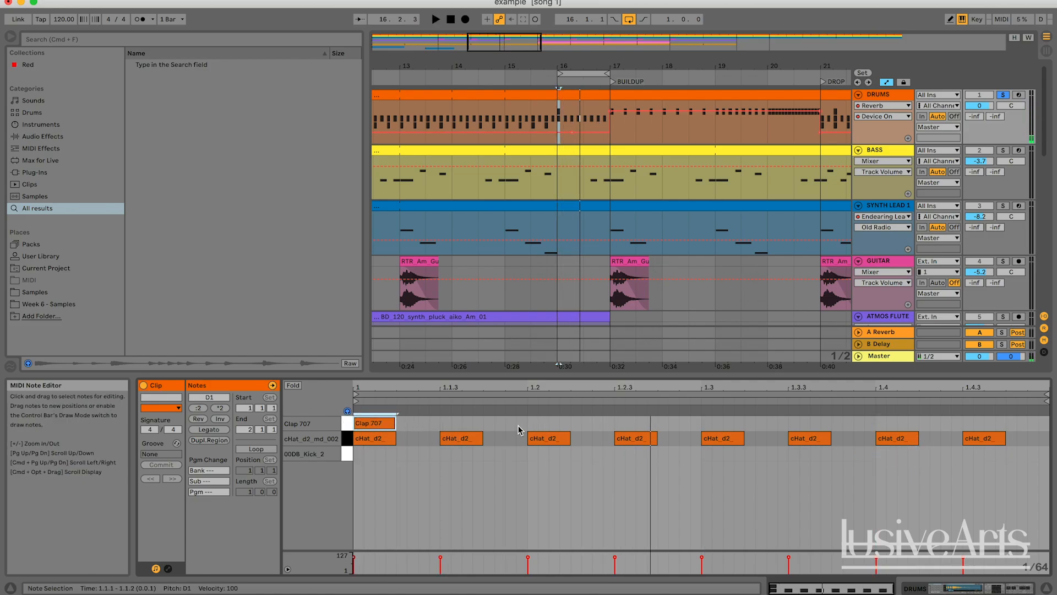
double_click(450, 454)
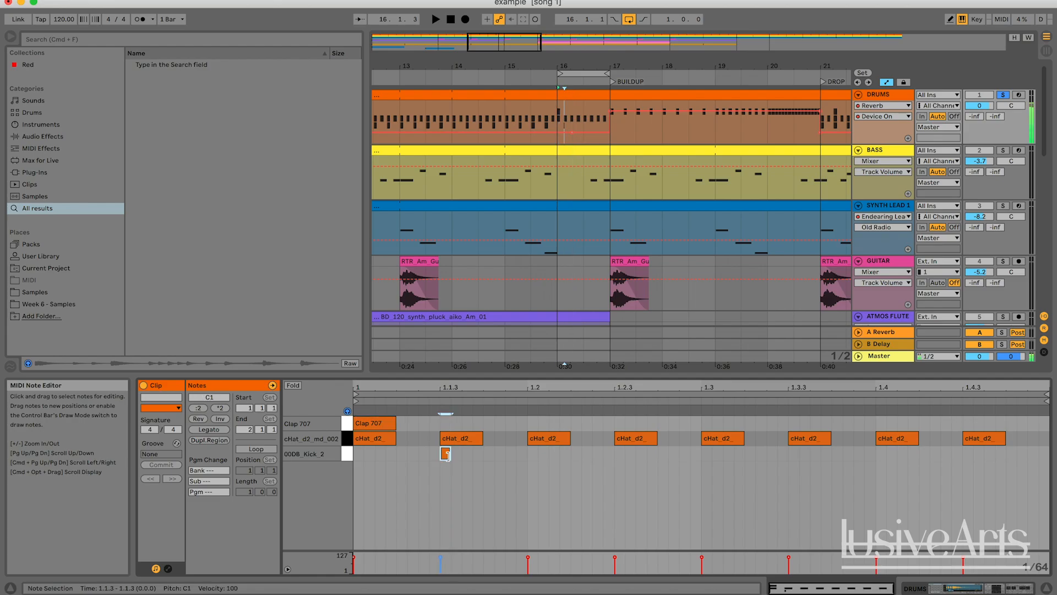
drag(453, 455, 482, 454)
key(space)
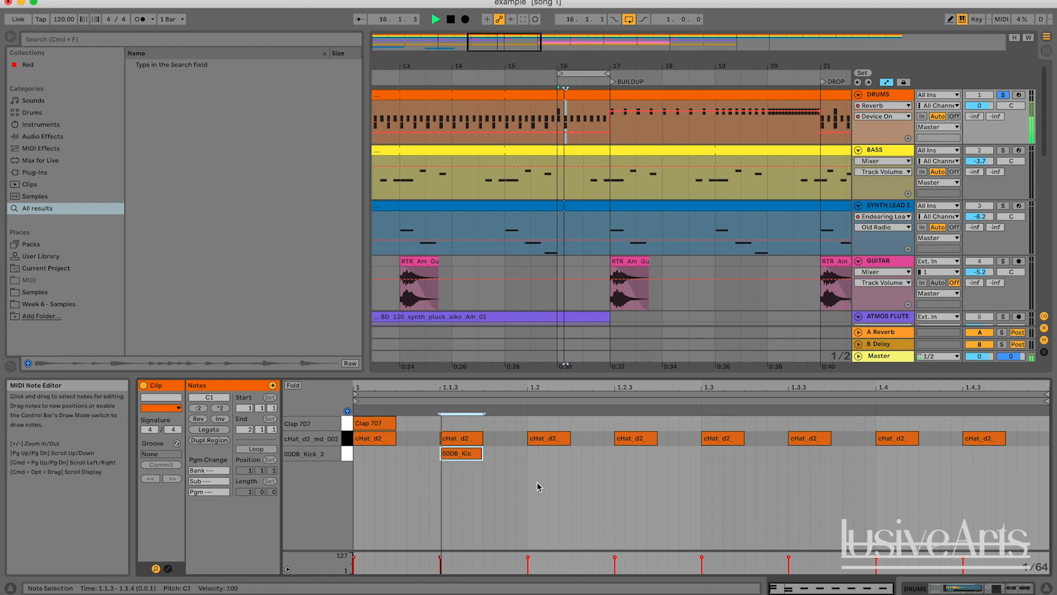
key(space)
Add a clap on beat 2 and duplicate it onto beats 3 and 4
double_click(534, 421)
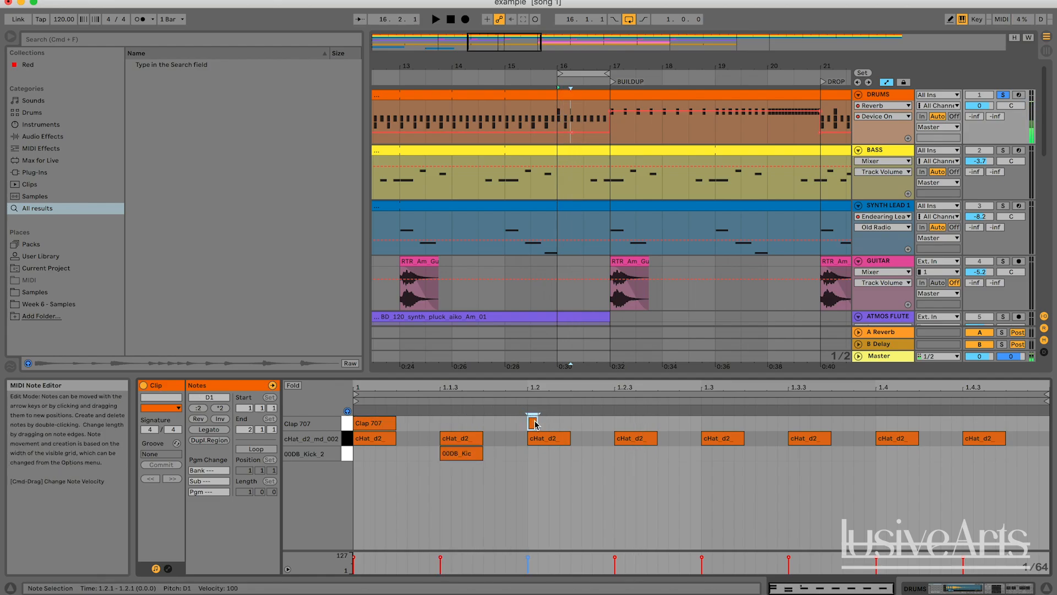
drag(527, 422, 317, 417)
key(super+d)
key(super+d)
key(super+d)
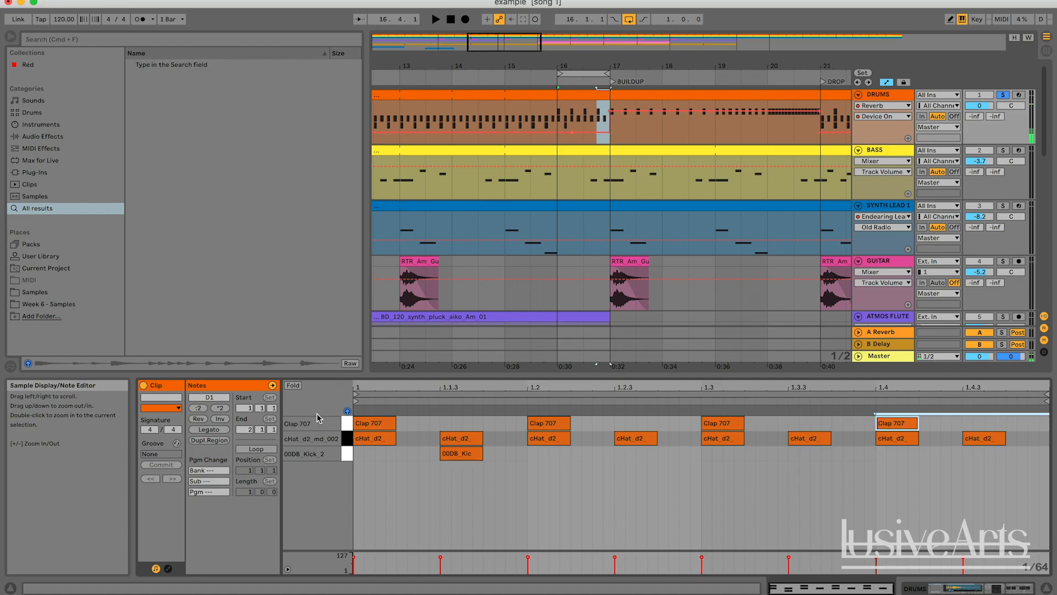
key(space)
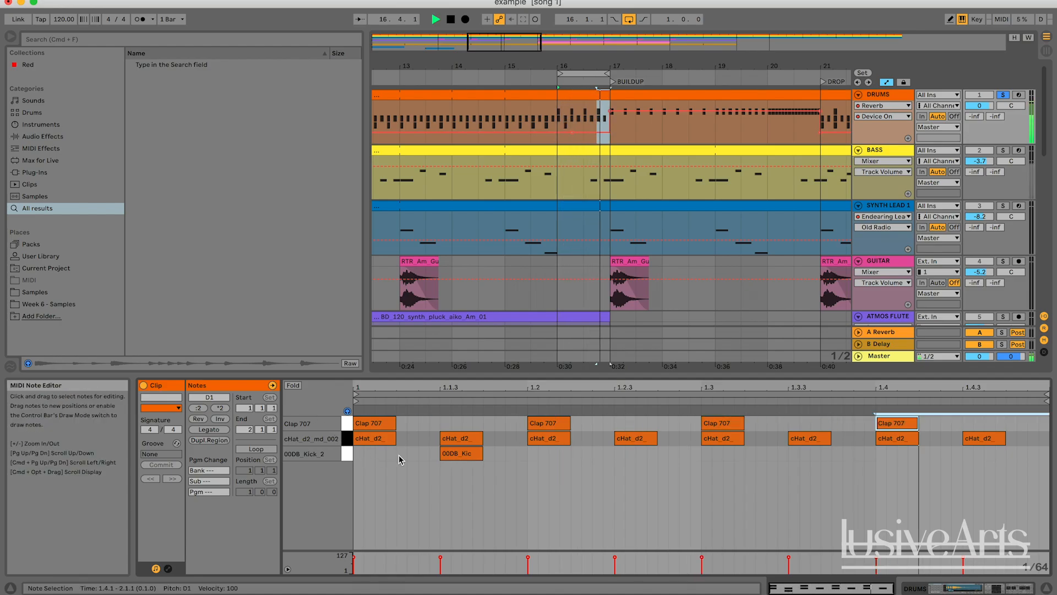
Add kick notes at 1.2.3 and 1.3.3 while auditioning the fill
click(604, 466)
key(space)
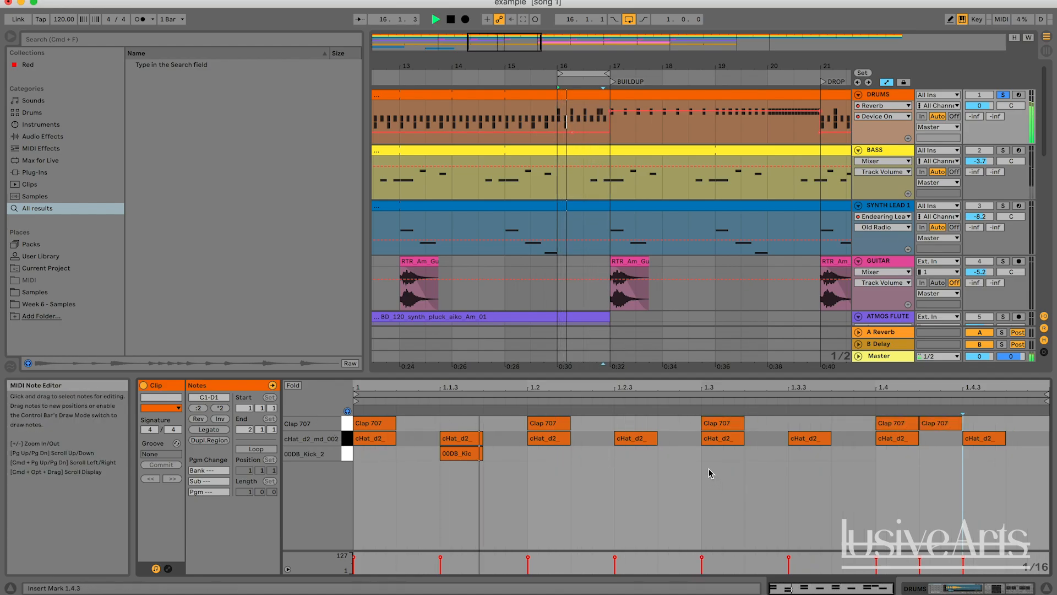
double_click(635, 454)
key(space)
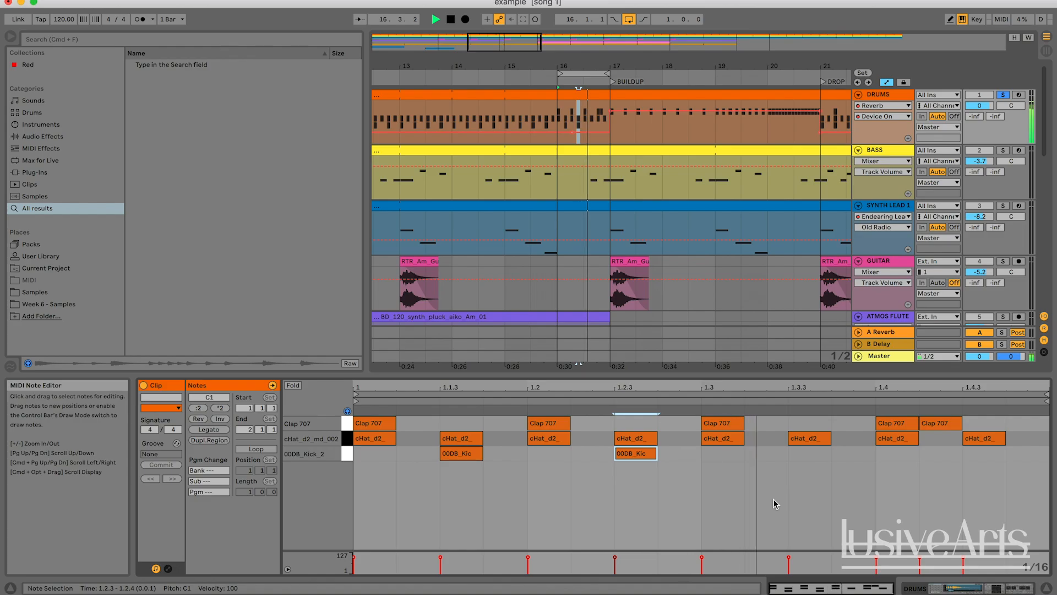
double_click(816, 454)
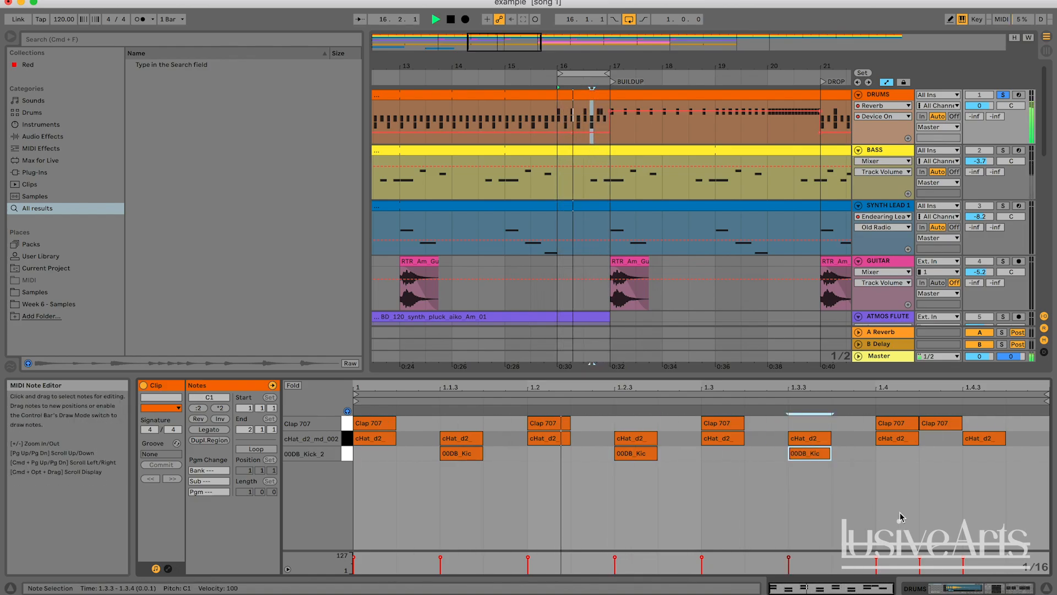
Unsolo the drums, turn off looping and play the arrangement from around bar 15
click(1003, 94)
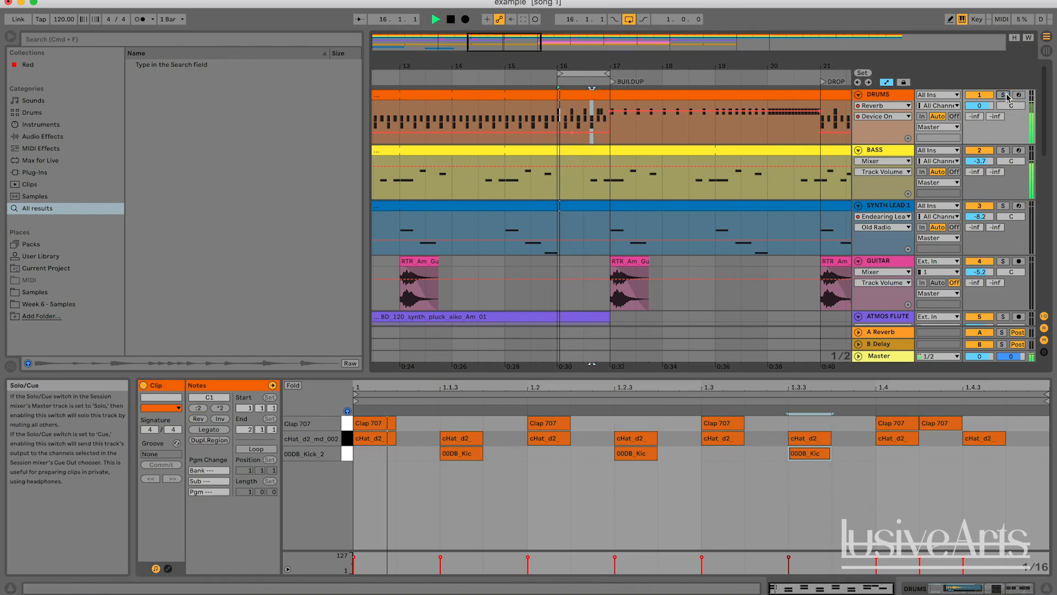
click(629, 20)
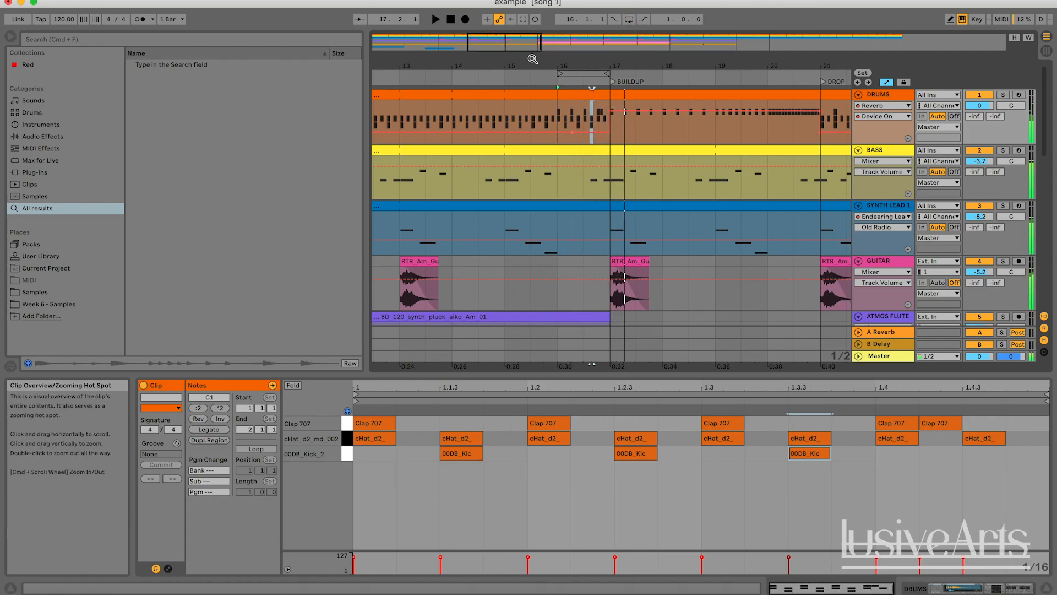
click(509, 72)
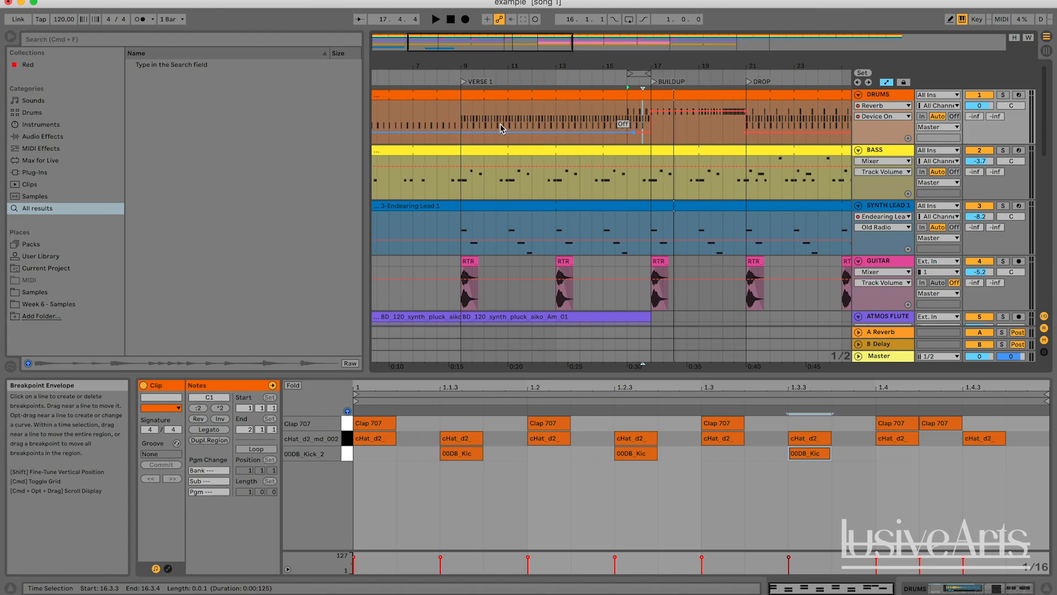
click(611, 72)
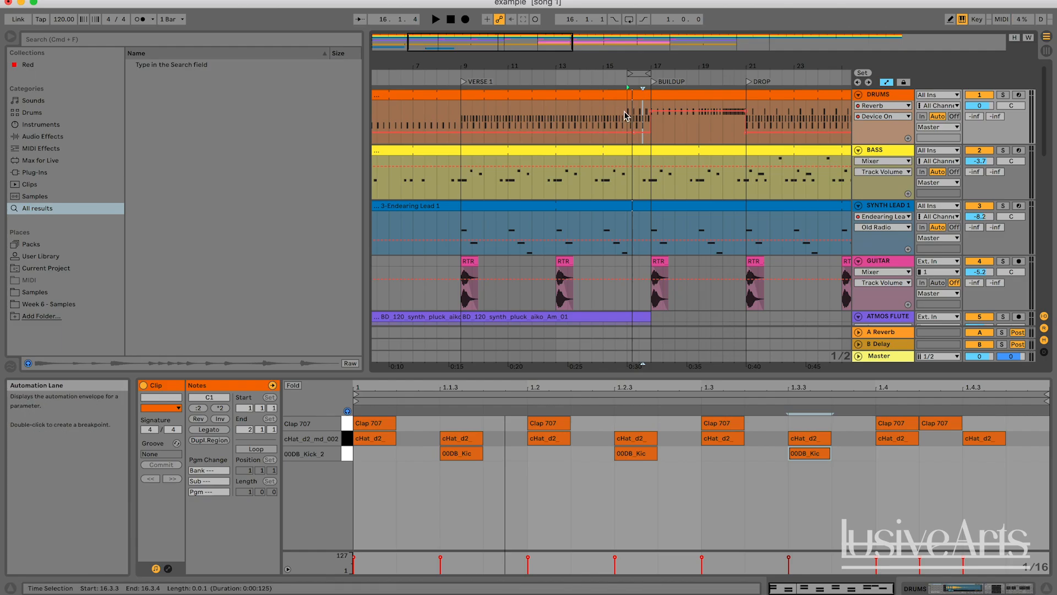
drag(580, 50, 576, 48)
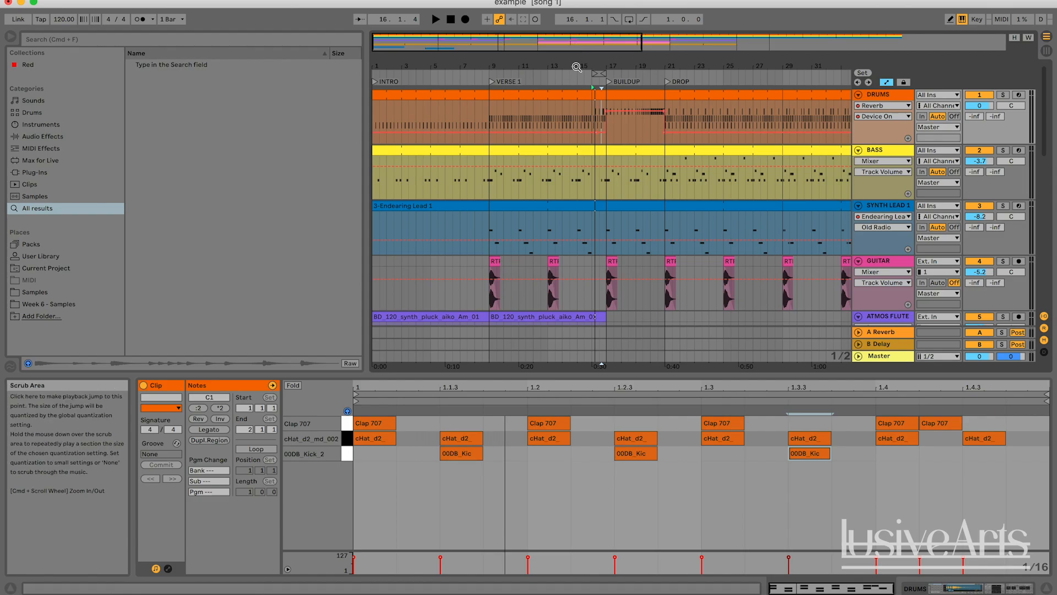
drag(576, 66, 435, 133)
drag(525, 45, 512, 45)
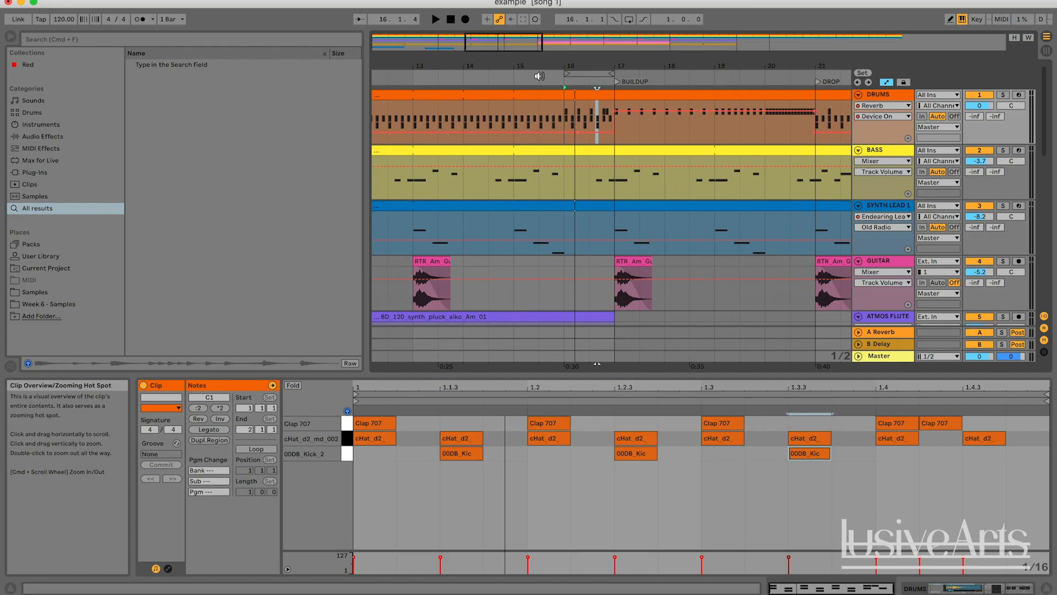
click(535, 81)
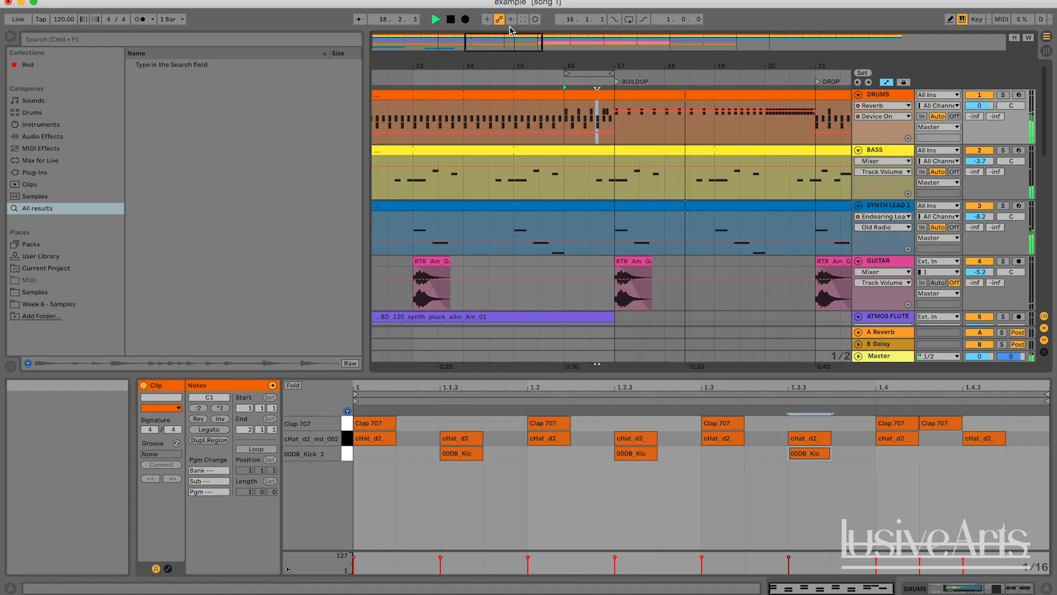
drag(497, 42, 501, 11)
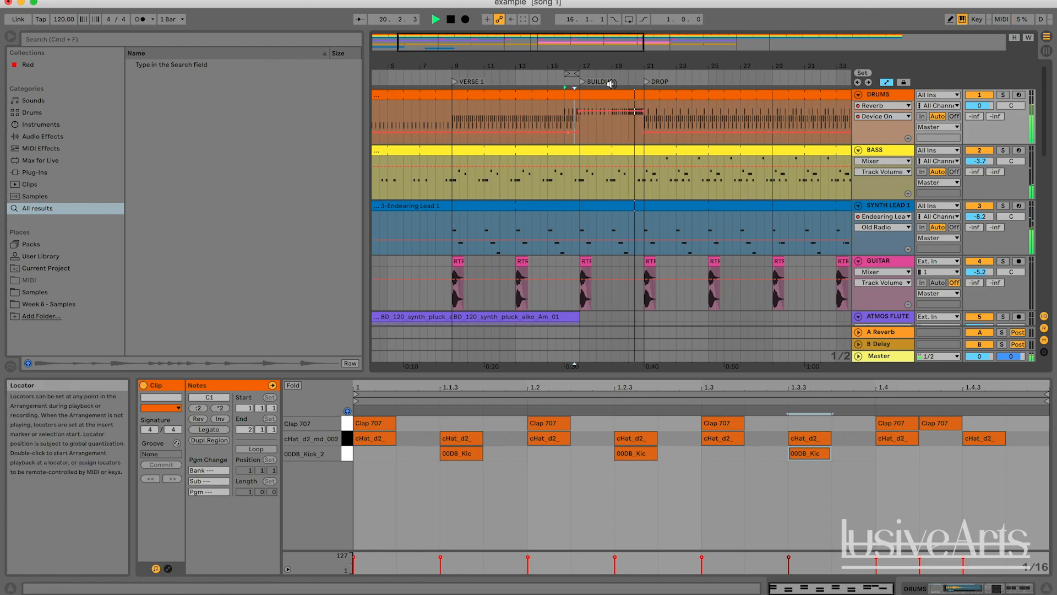
Select the buildup drum clip from bar 17 to 21 and inspect its notes
click(623, 94)
key(space)
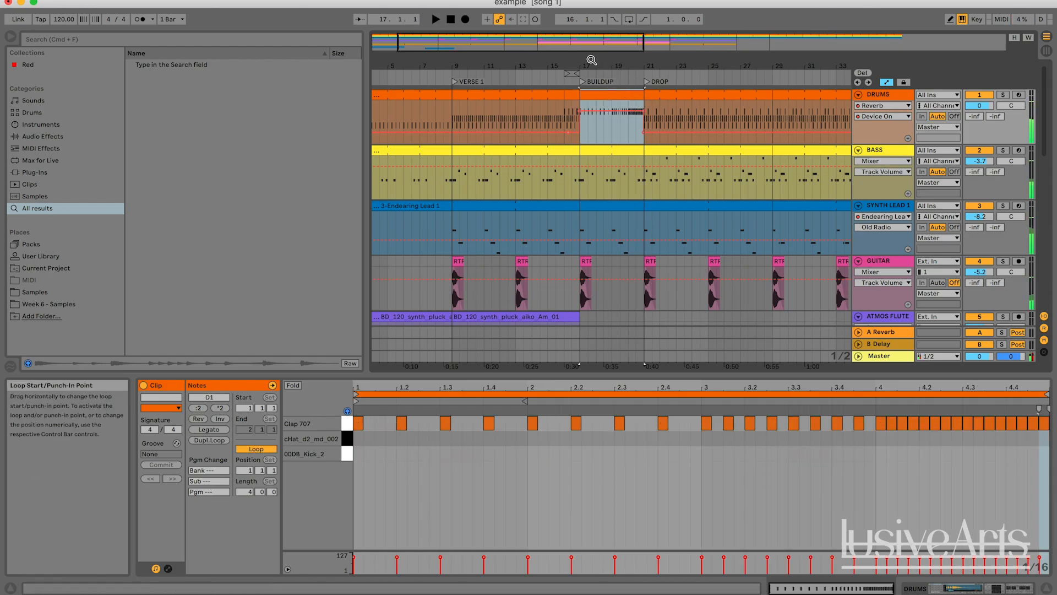
drag(611, 67, 532, 90)
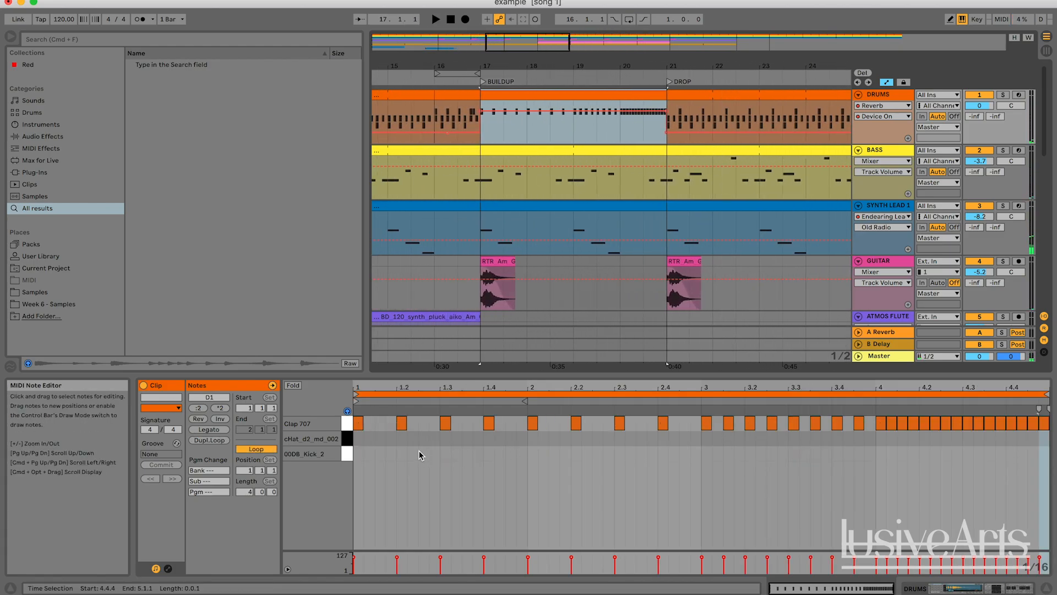
click(1007, 450)
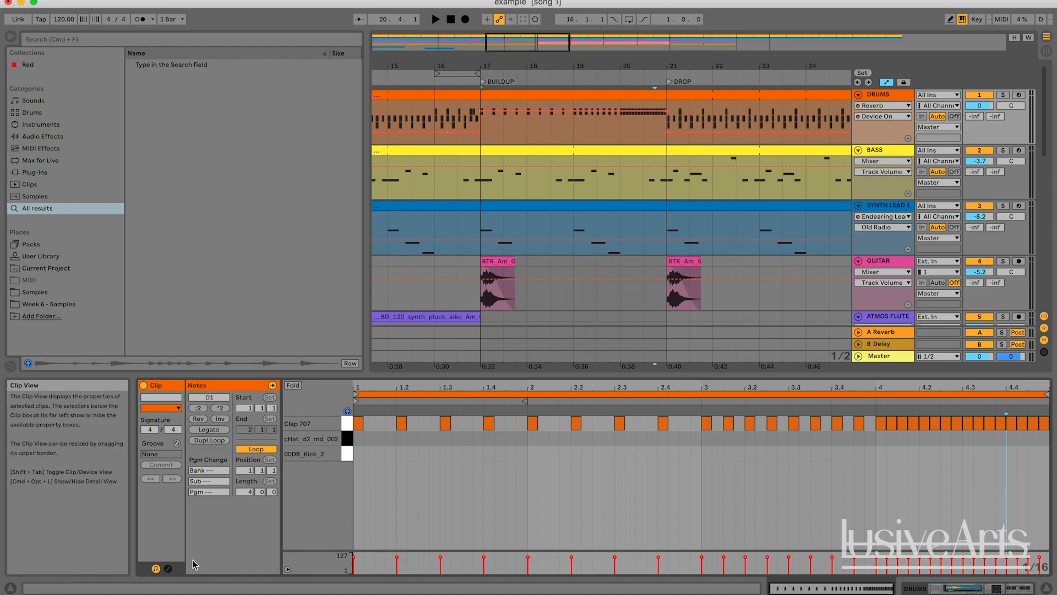
click(550, 95)
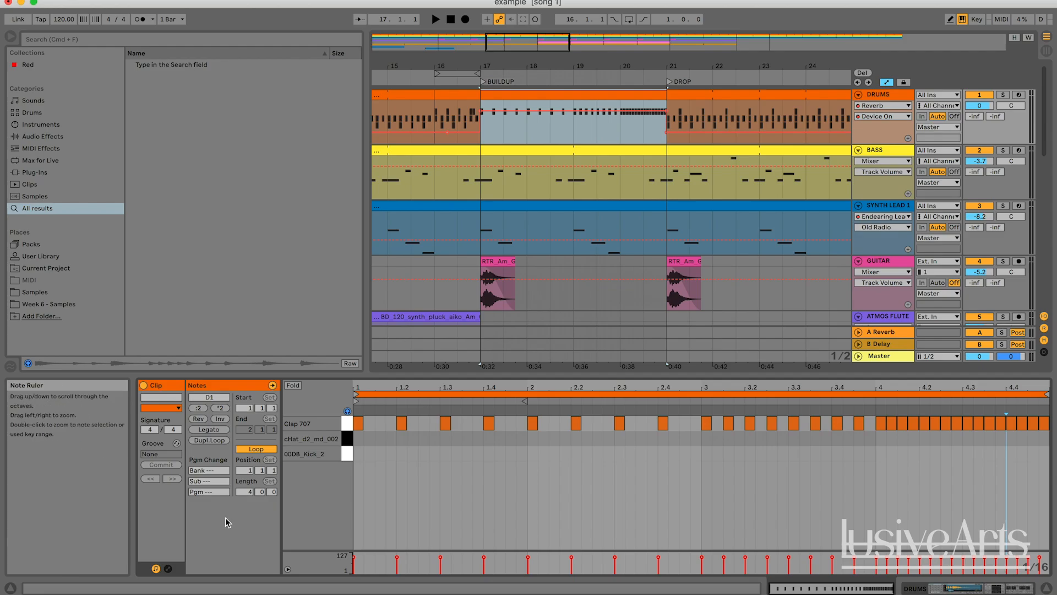
Open the drum clip's envelopes and choose the MIDI Ctrl Pitch Bend envelope
click(168, 568)
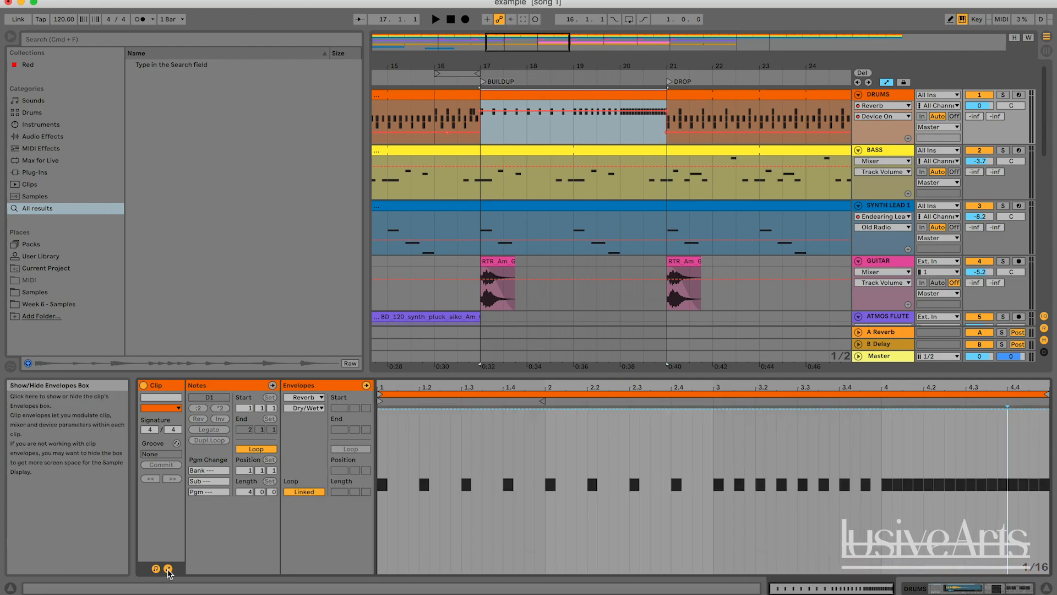
click(309, 398)
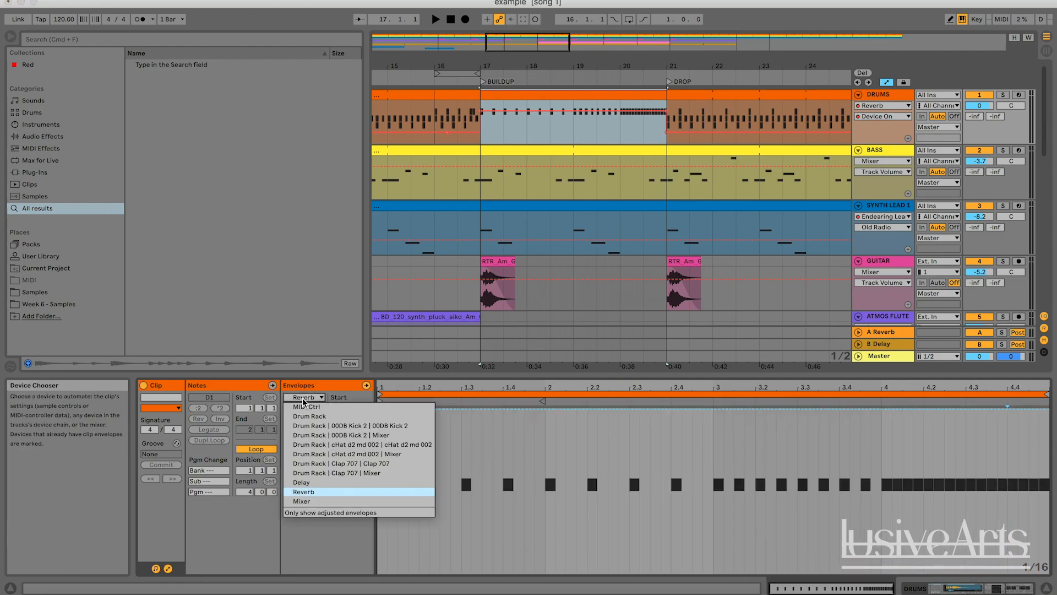
click(309, 407)
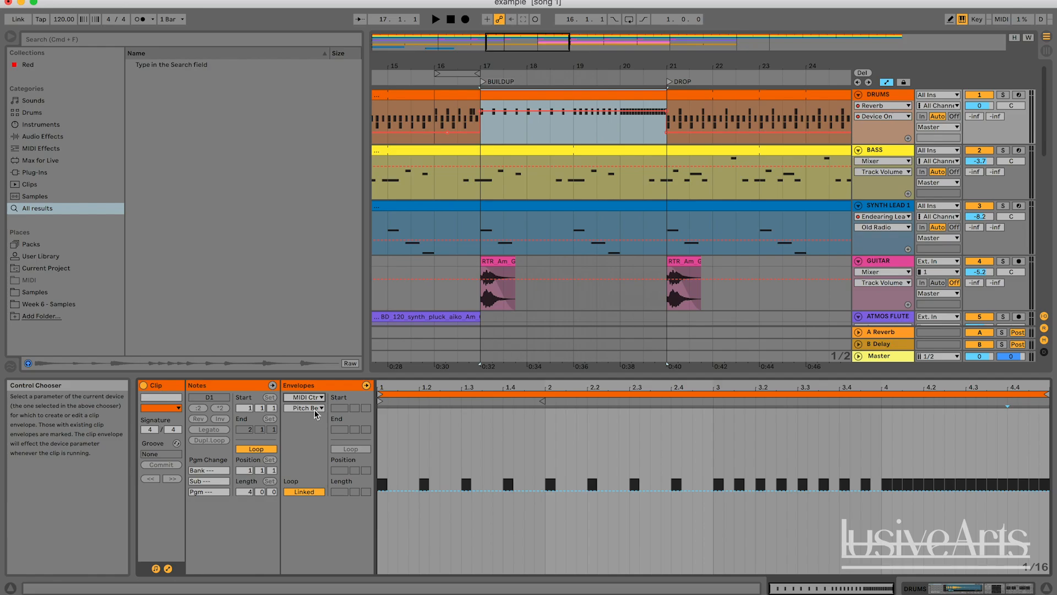
click(316, 411)
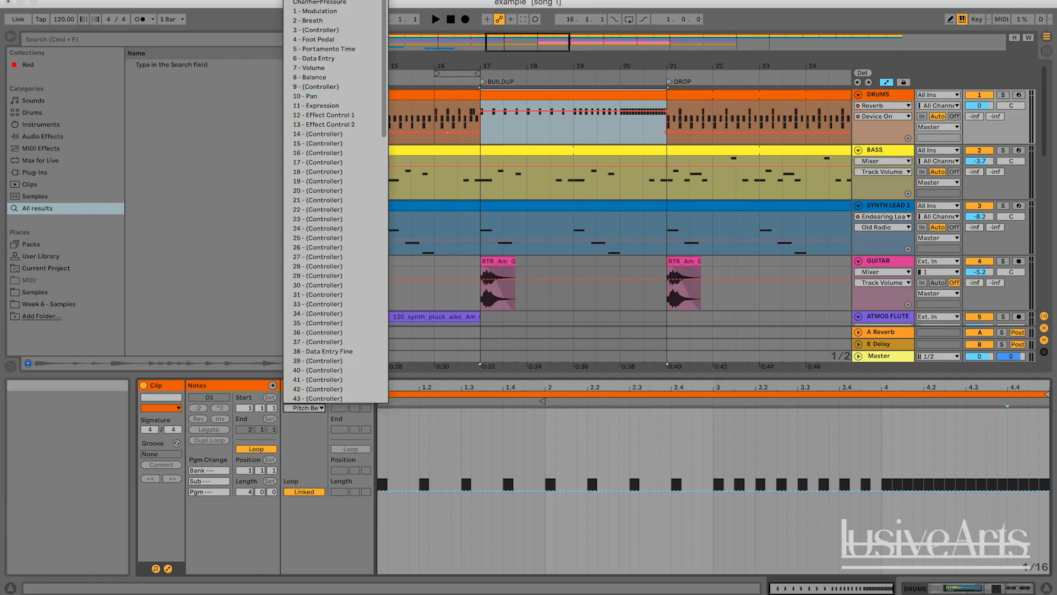
key(Escape)
Draw a Pitch Bend envelope rising from the bottom at the clip start to the top at its end
click(439, 465)
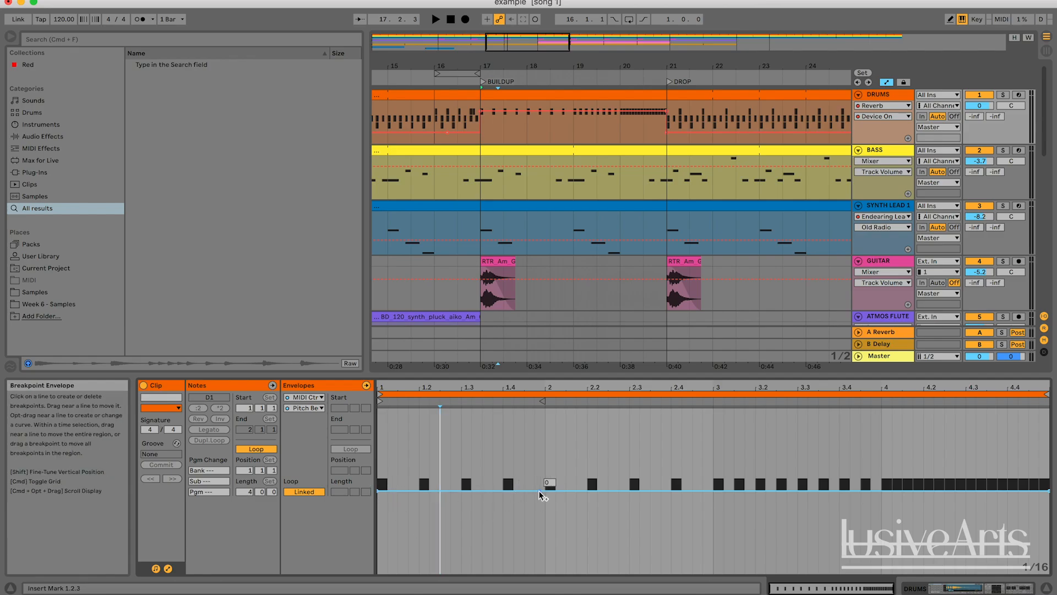
drag(540, 490, 577, 456)
drag(650, 410, 784, 412)
Play the buildup to audition the pitch-bend rise on the drums, toggling the drums' solo
key(space)
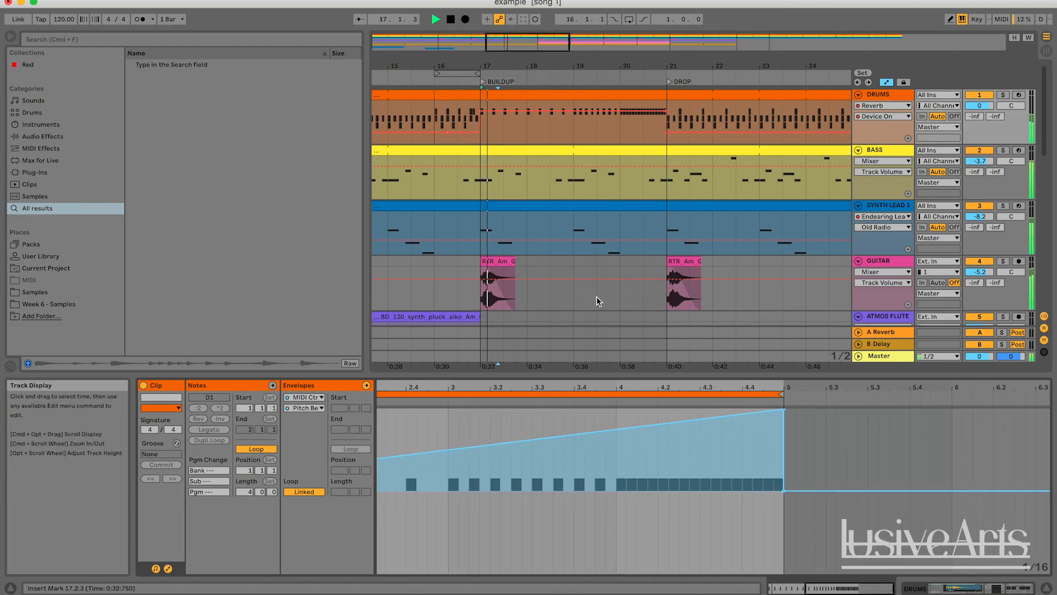
scroll(593, 249, left, 3)
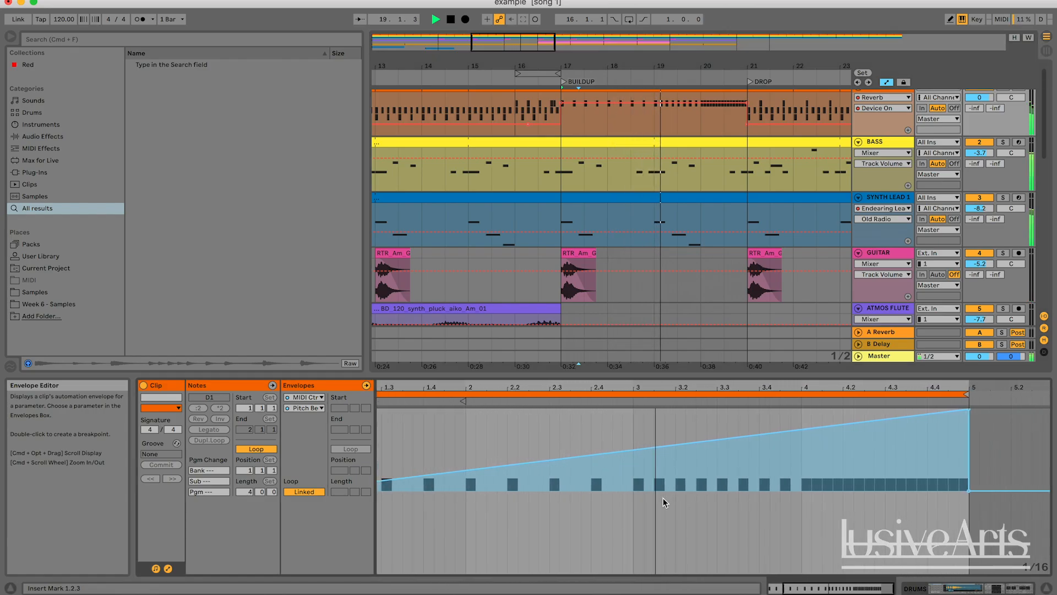
scroll(929, 134, up, 1)
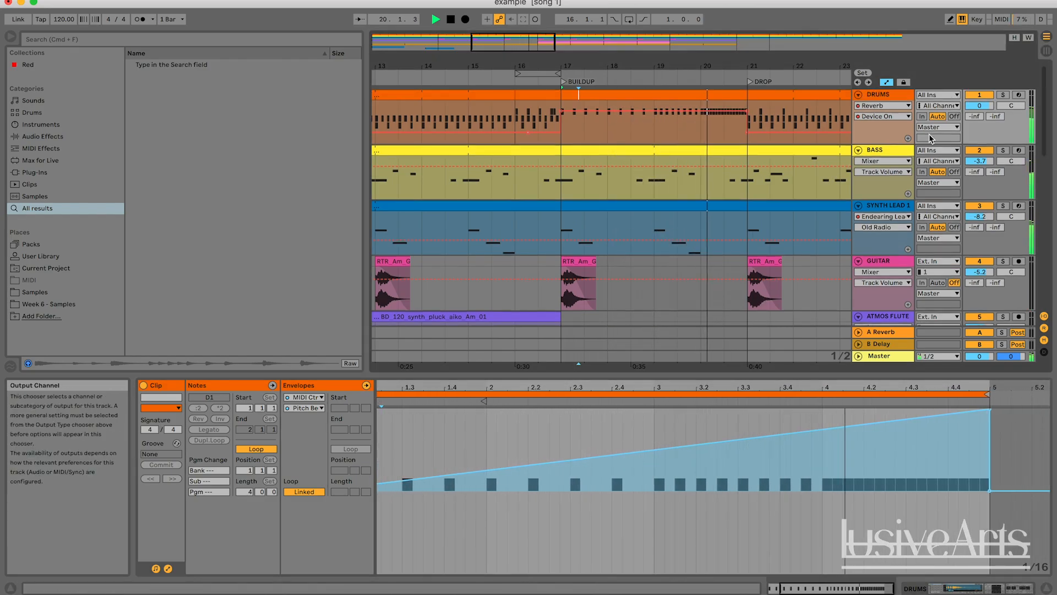
key(space)
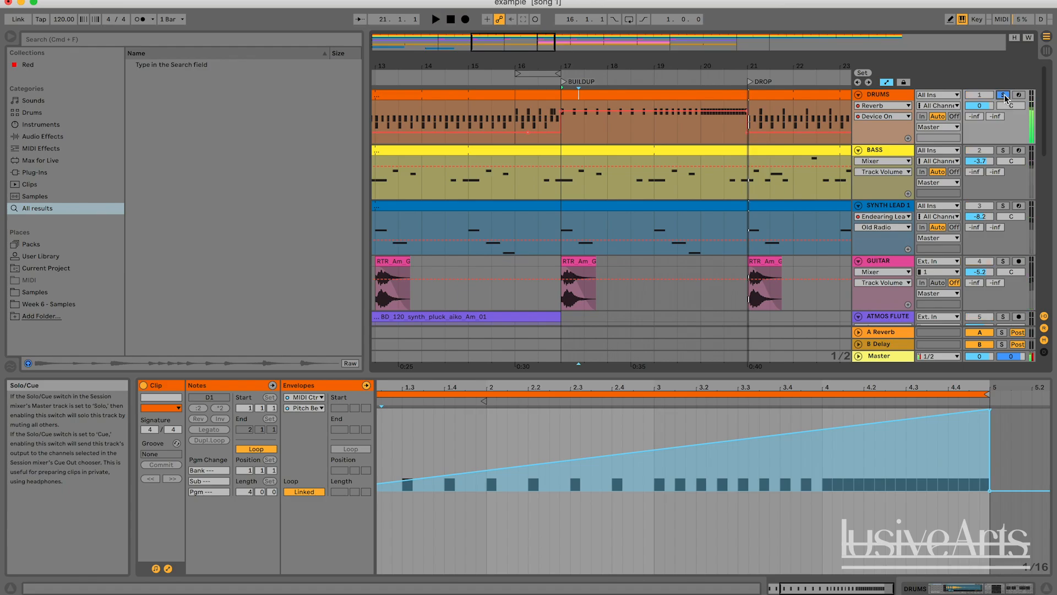
click(1003, 95)
Play the arrangement from bar 19 beat 3 to listen to the buildup drum clip
click(619, 95)
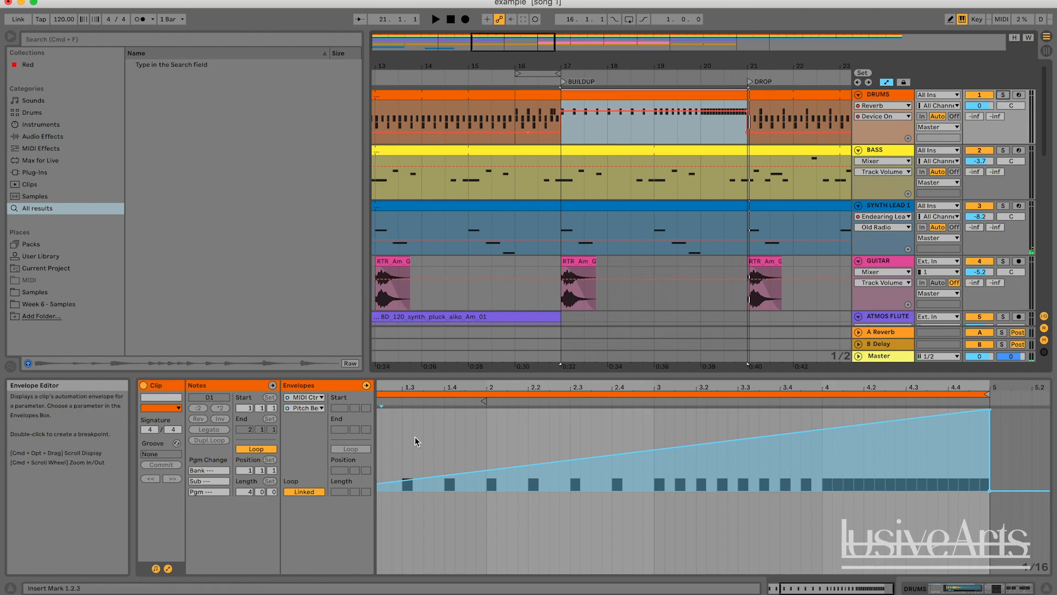
drag(509, 45, 516, 44)
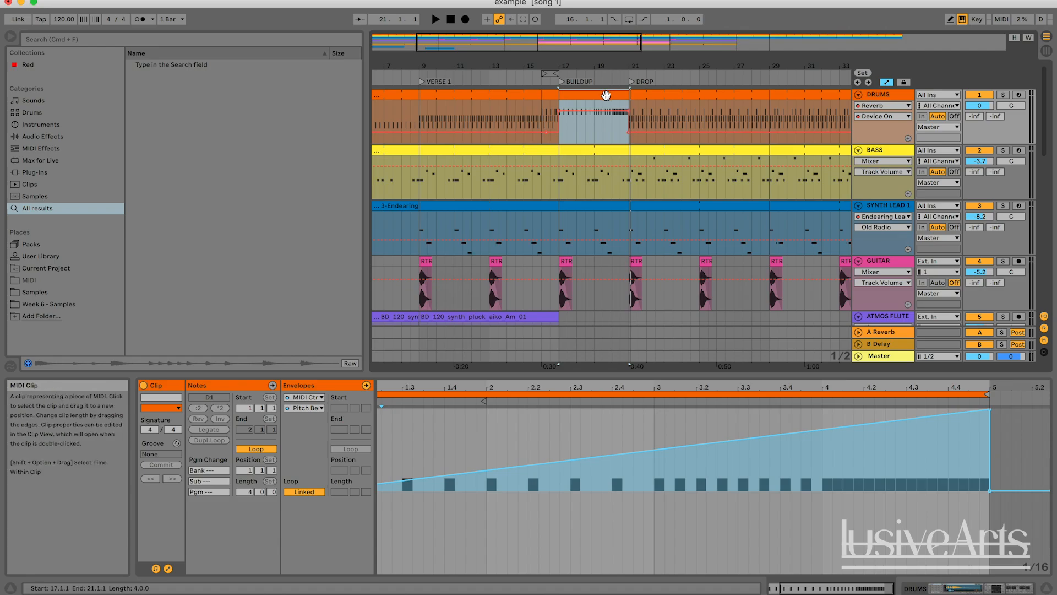
click(604, 124)
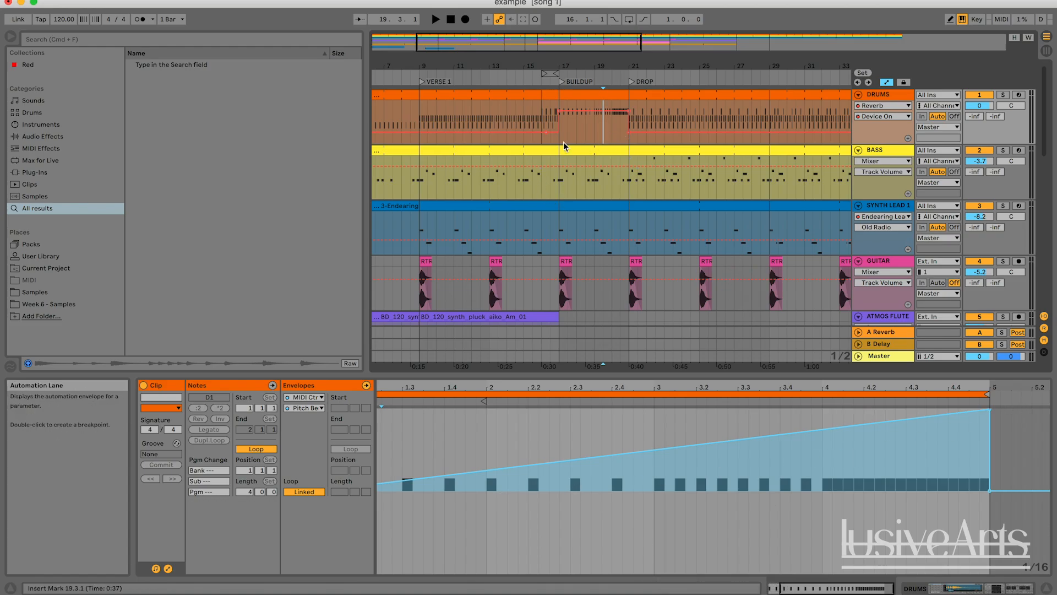
key(space)
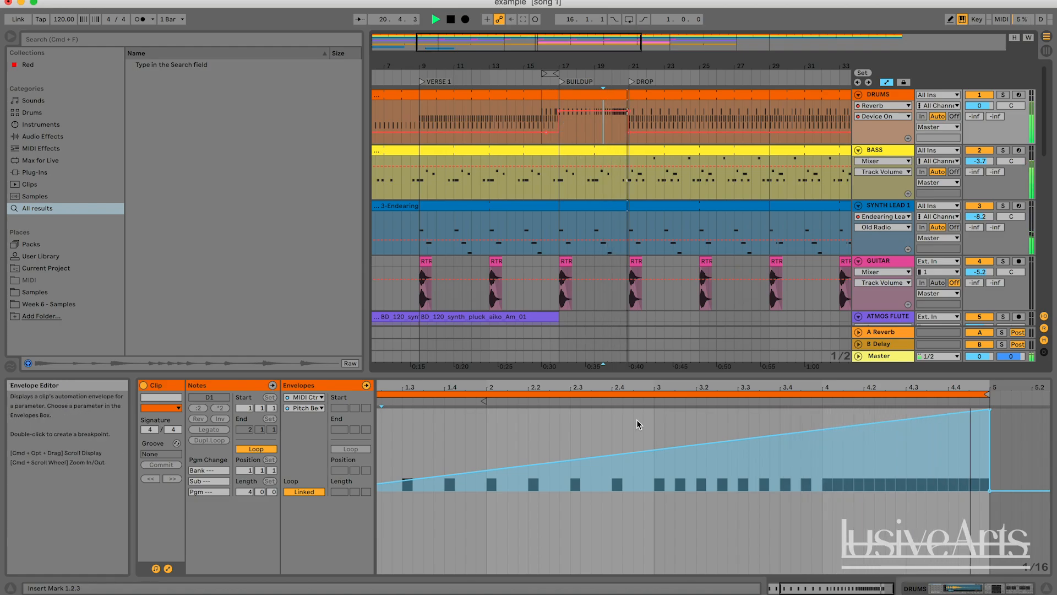
key(space)
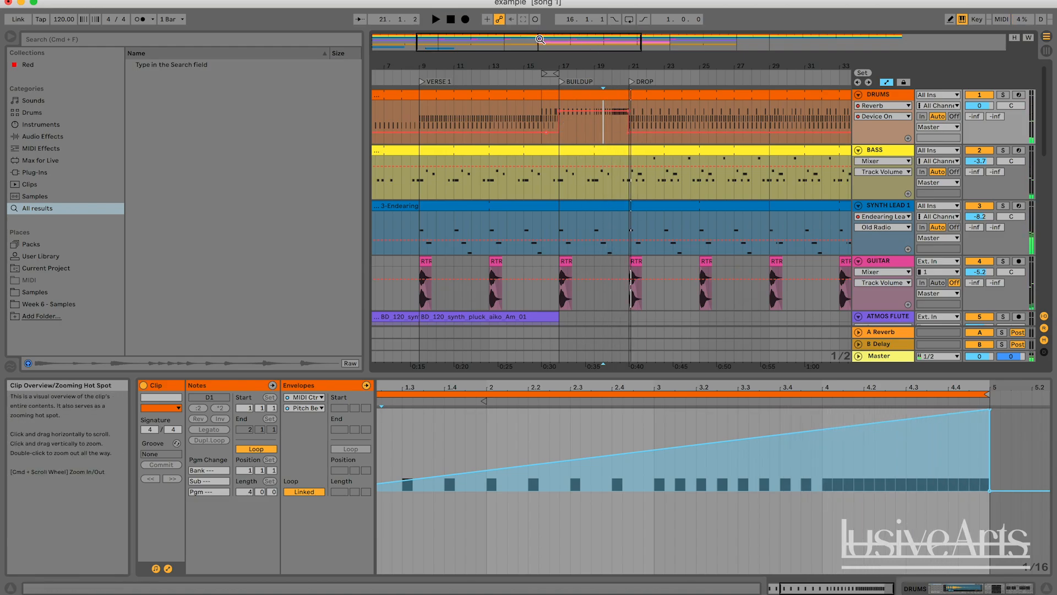
Drag DF_fx_sweeeep.wav from the Splice riser search results into the arrangement as a new audio track
drag(541, 40, 521, 41)
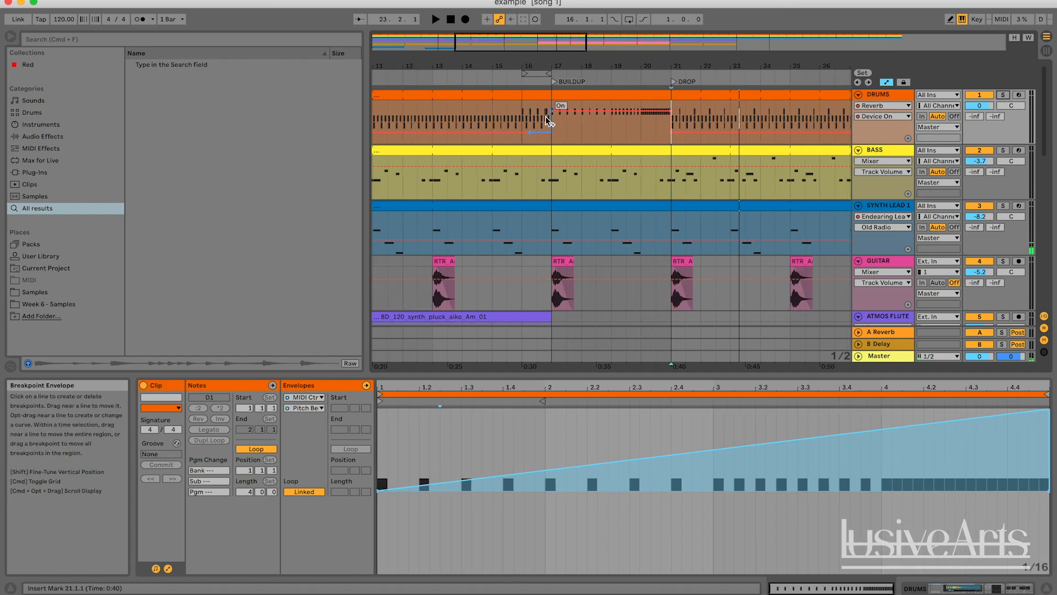
scroll(549, 120, down, 10)
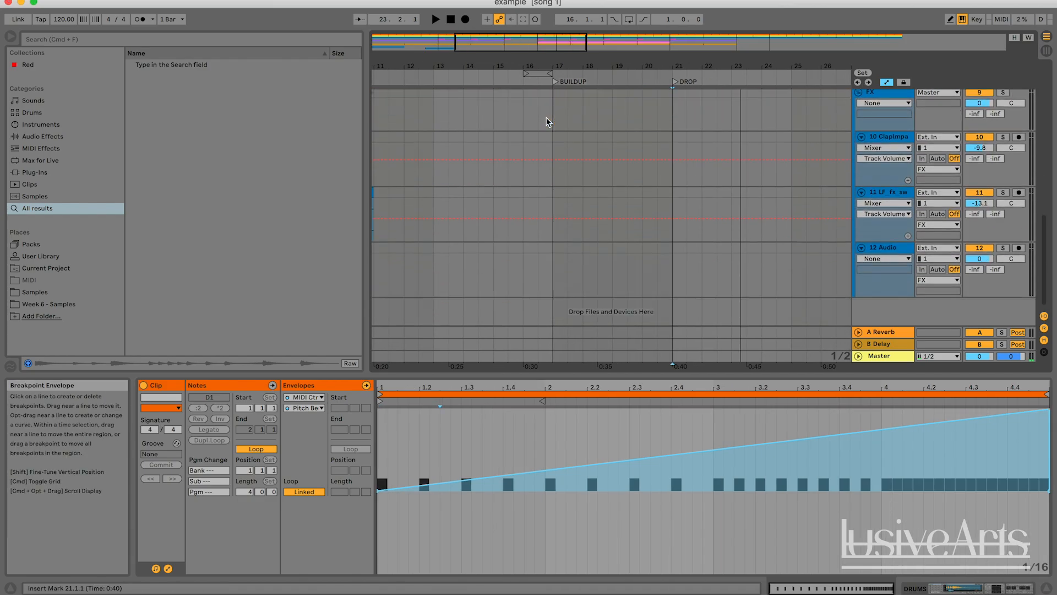
drag(545, 43, 556, 37)
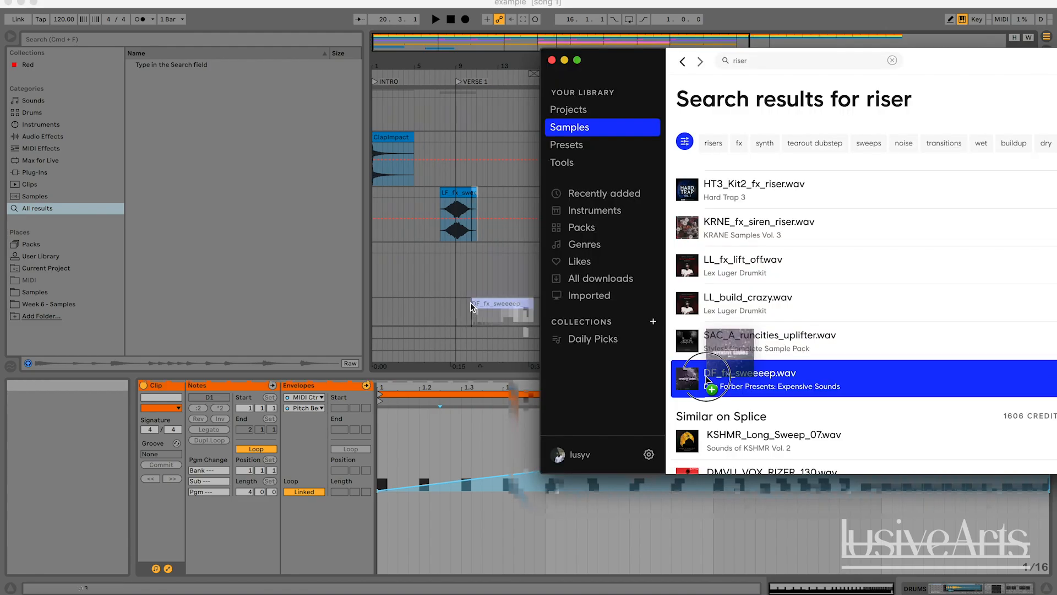
drag(688, 379, 479, 307)
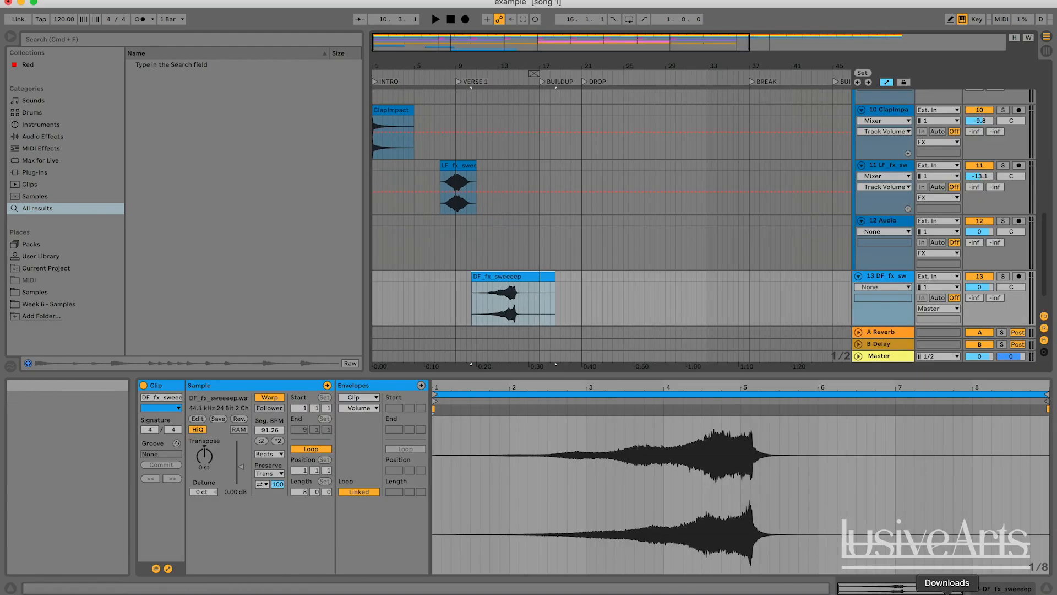
Move the sweep clip so it starts at the BUILDUP marker at bar 17 and play it
click(901, 593)
click(473, 270)
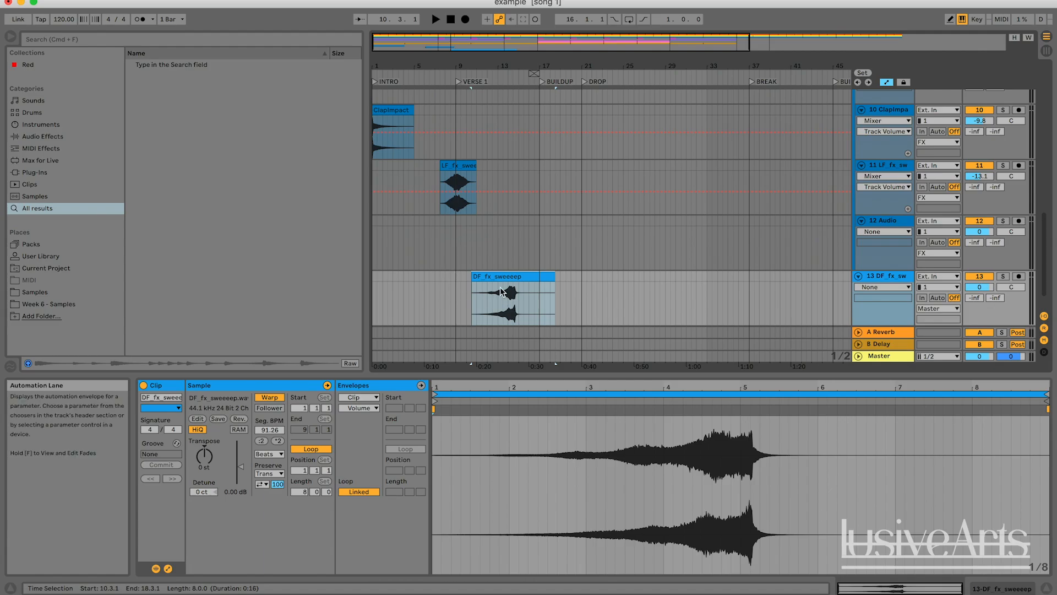
drag(500, 286, 561, 279)
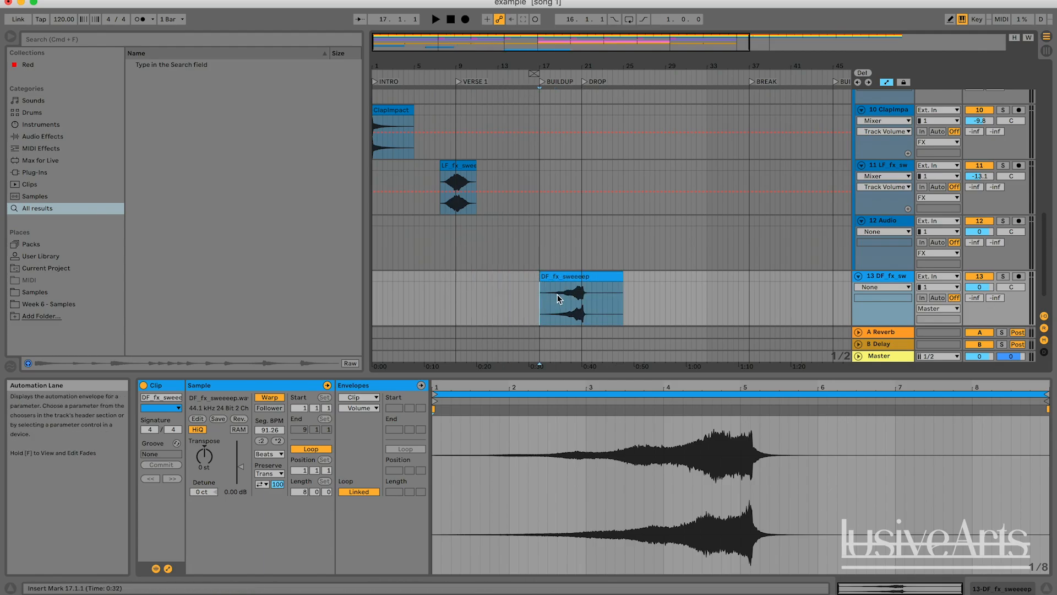
key(space)
Move the sweep track above the empty Audio track and set its volume to about -9.5 dB
drag(571, 66, 571, 129)
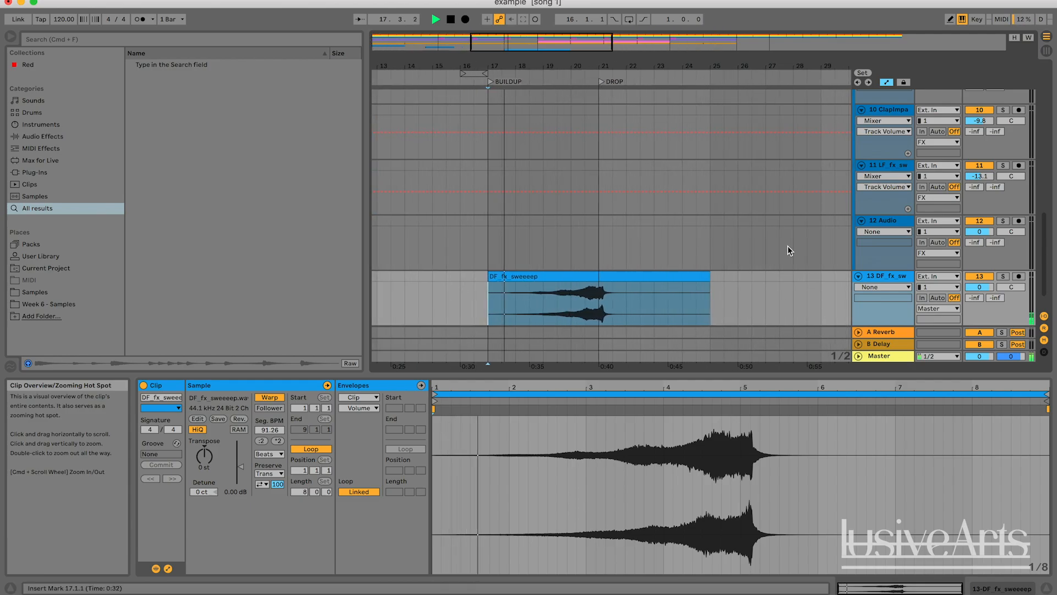
drag(979, 287, 979, 288)
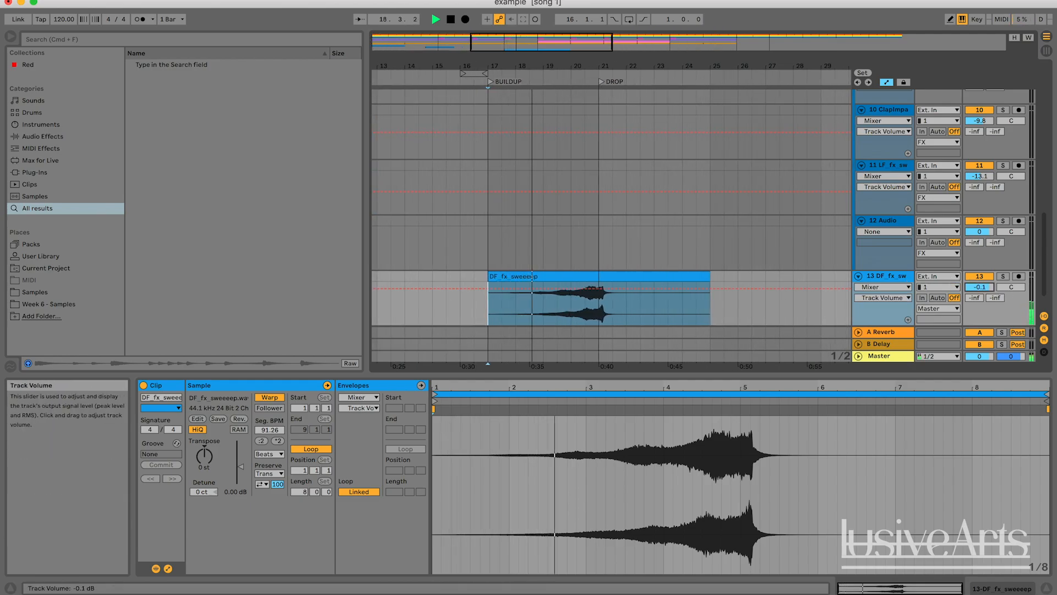
drag(899, 276, 897, 224)
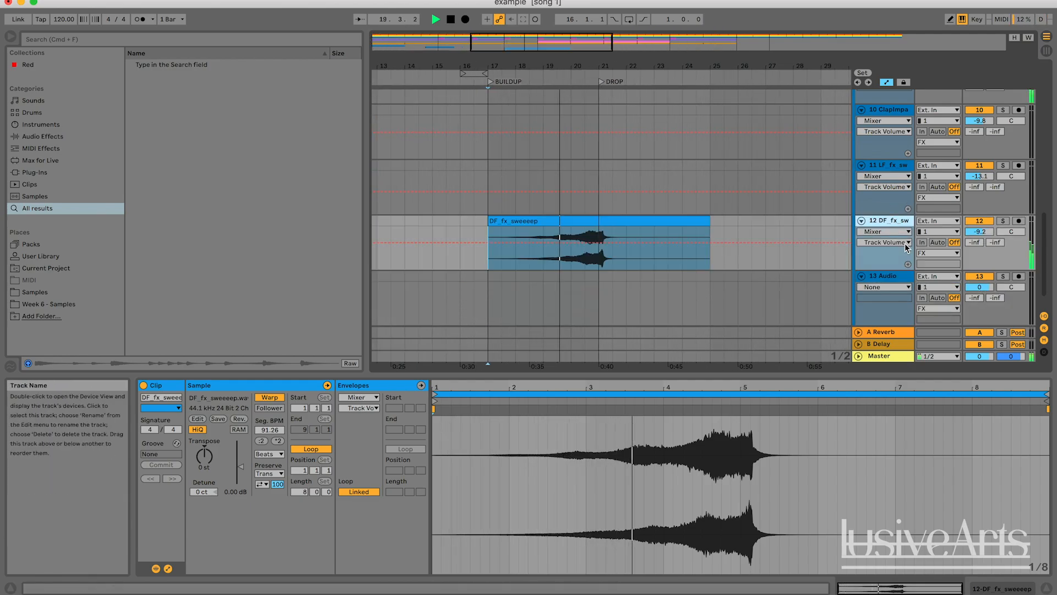
drag(978, 233, 977, 233)
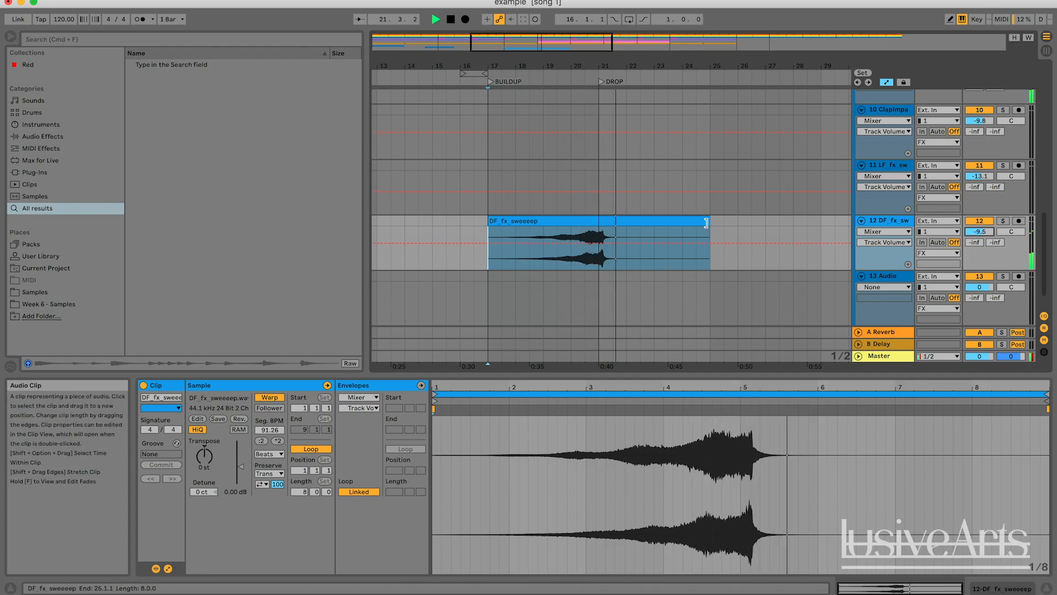
key(space)
click(571, 219)
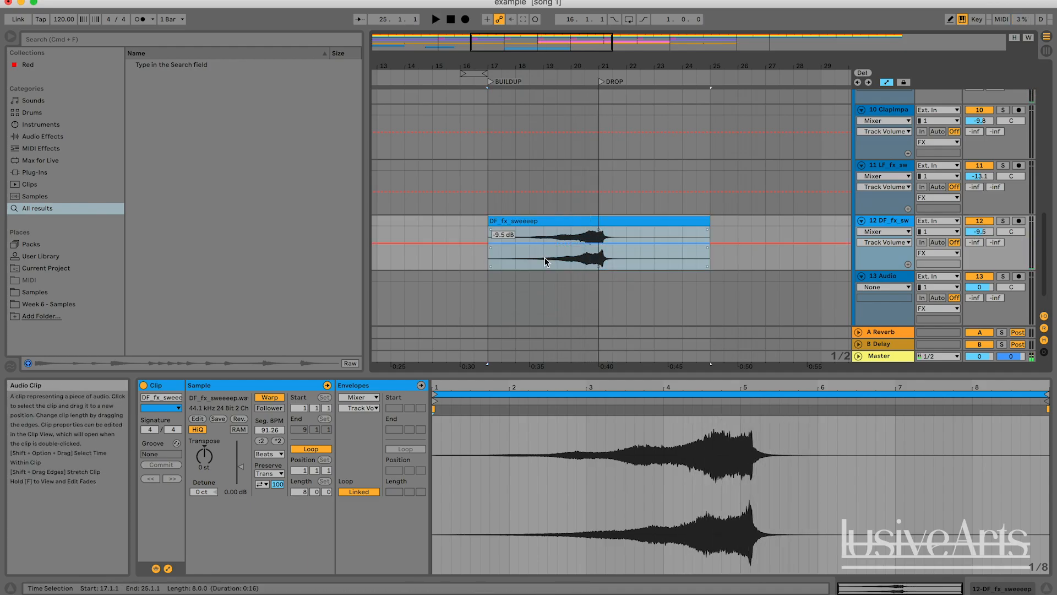
click(270, 397)
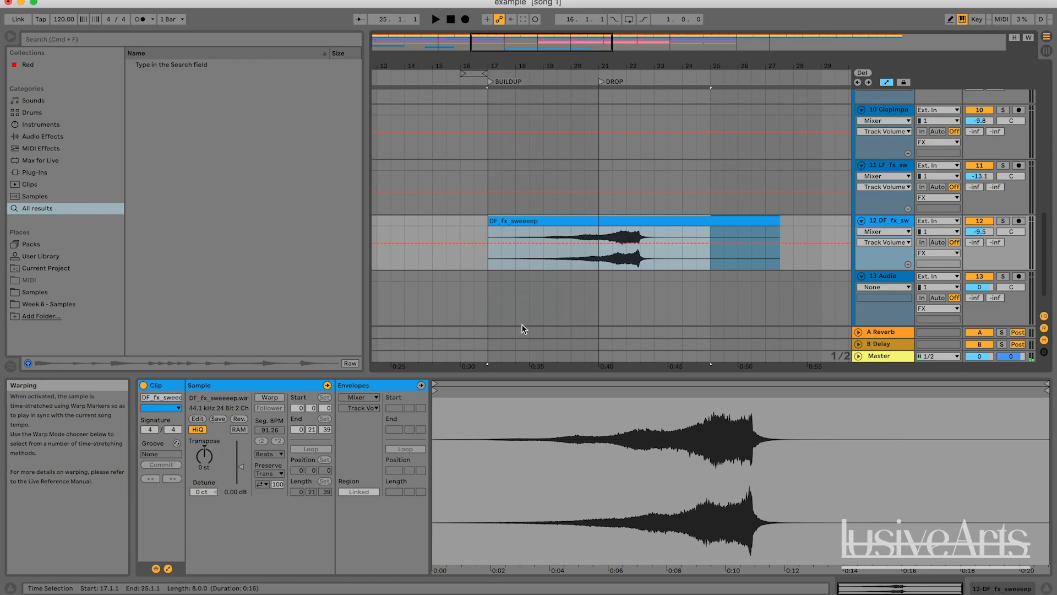
click(646, 221)
key(super+z)
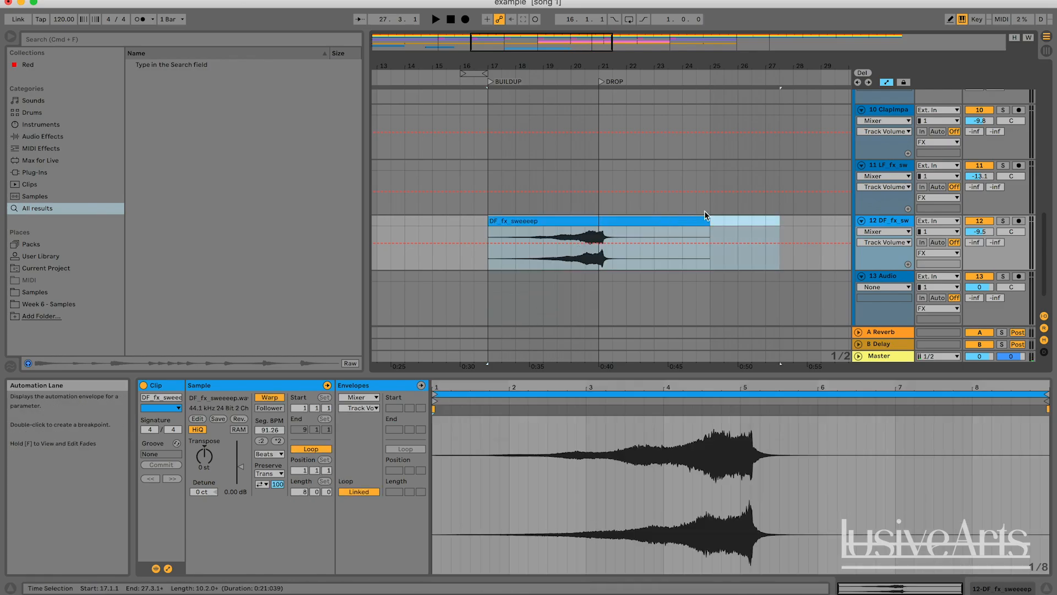
Stretch the sweep clip so it ends at the DROP marker at bar 21
click(723, 221)
click(597, 220)
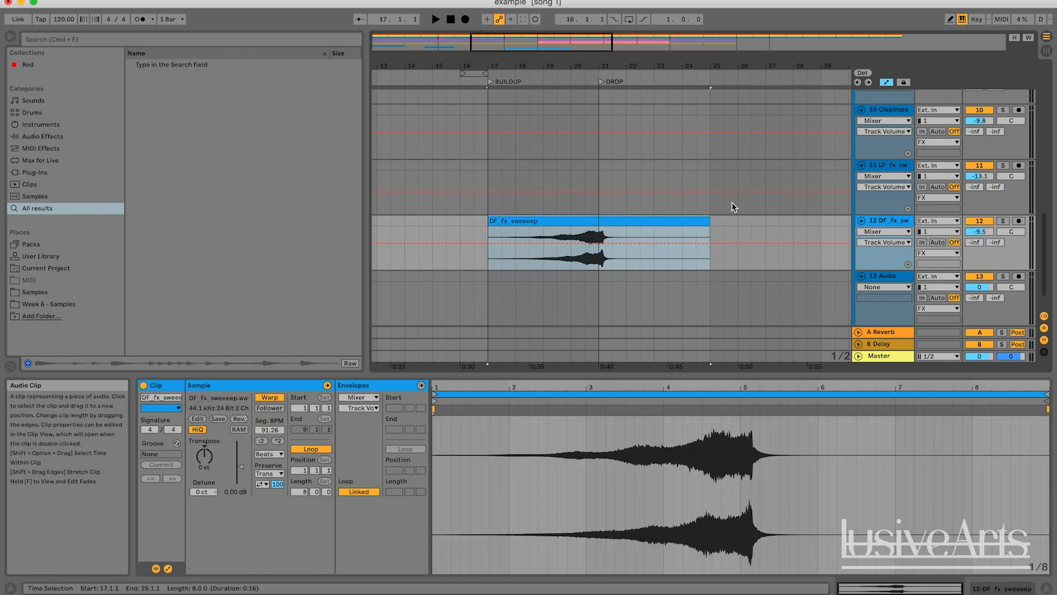
drag(705, 221, 600, 223)
click(710, 226)
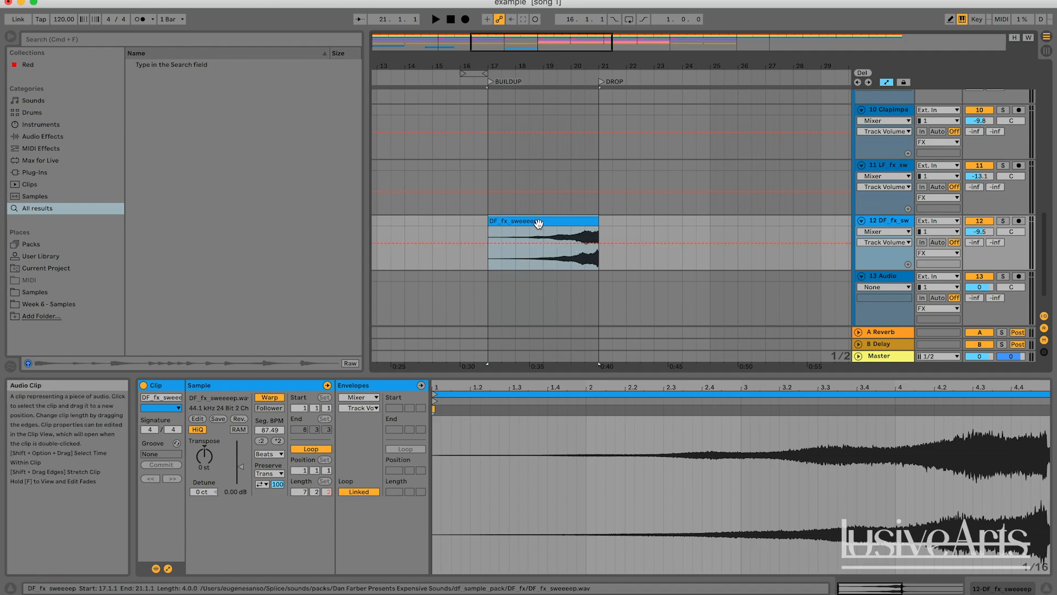
Set the sweep clip's warp mode to Texture
key(space)
click(639, 223)
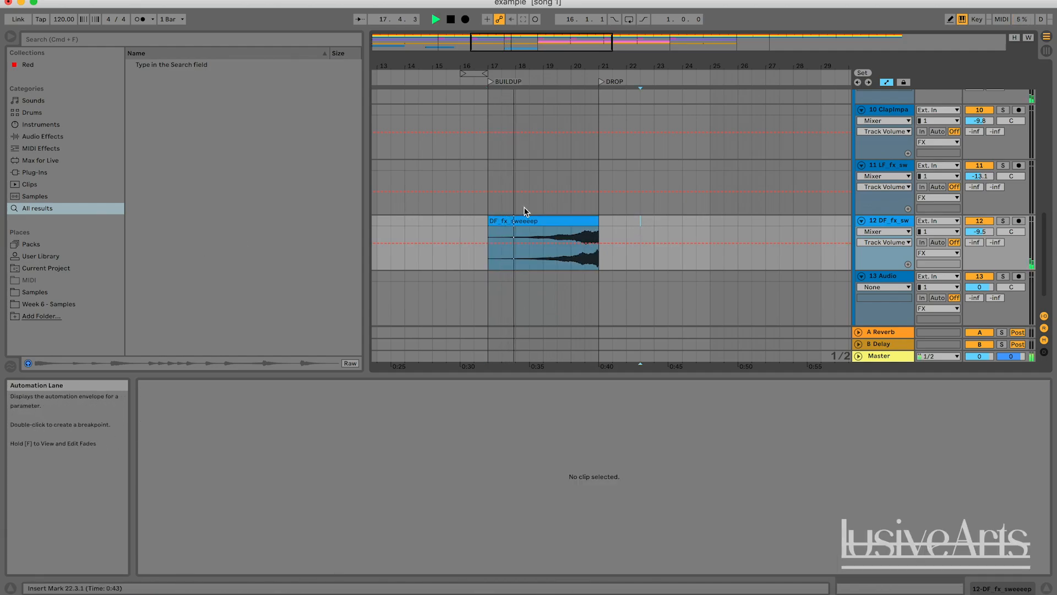
click(529, 220)
key(space)
click(269, 453)
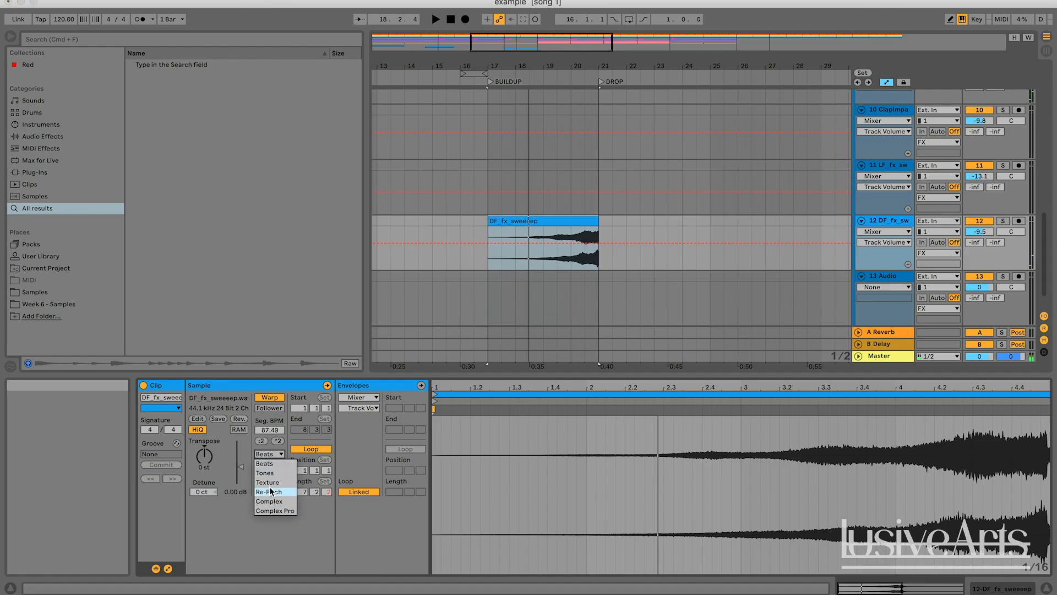
click(269, 483)
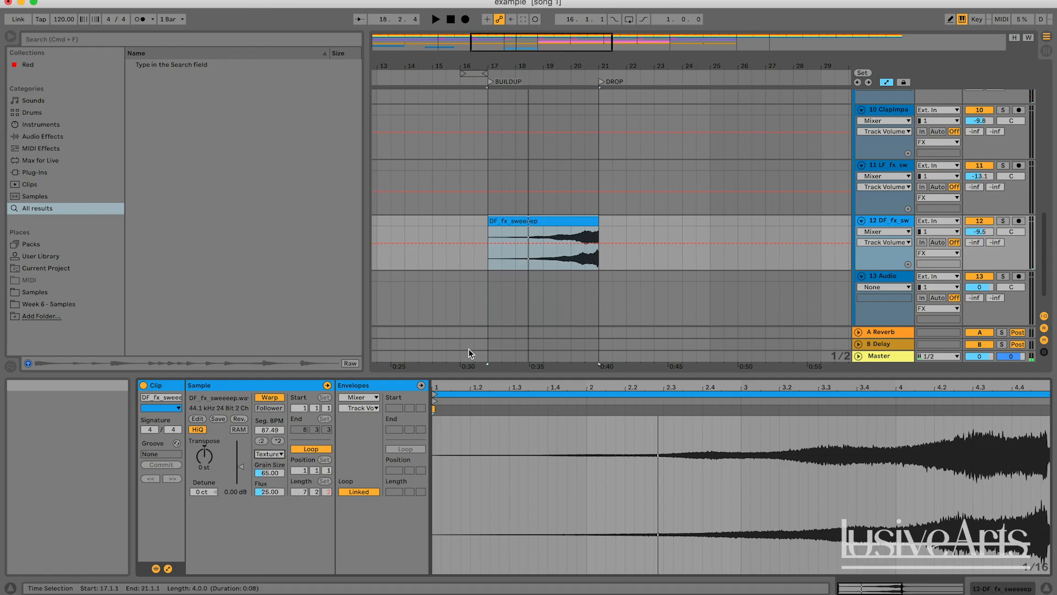
Audition the soloed sweep track and lengthen its clip to end at about bar 21.3
click(1003, 220)
click(557, 257)
key(space)
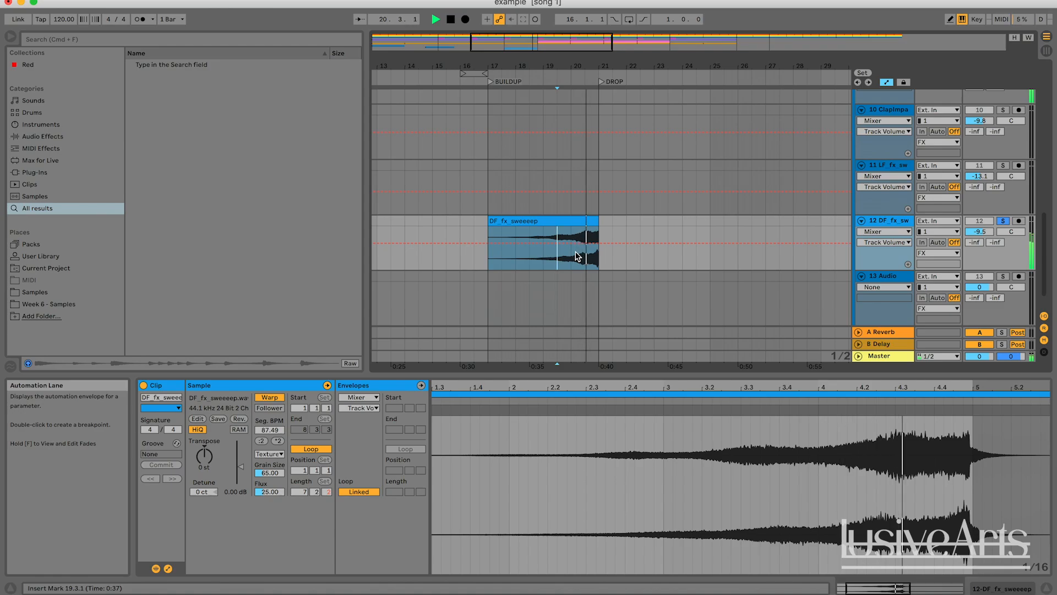
key(space)
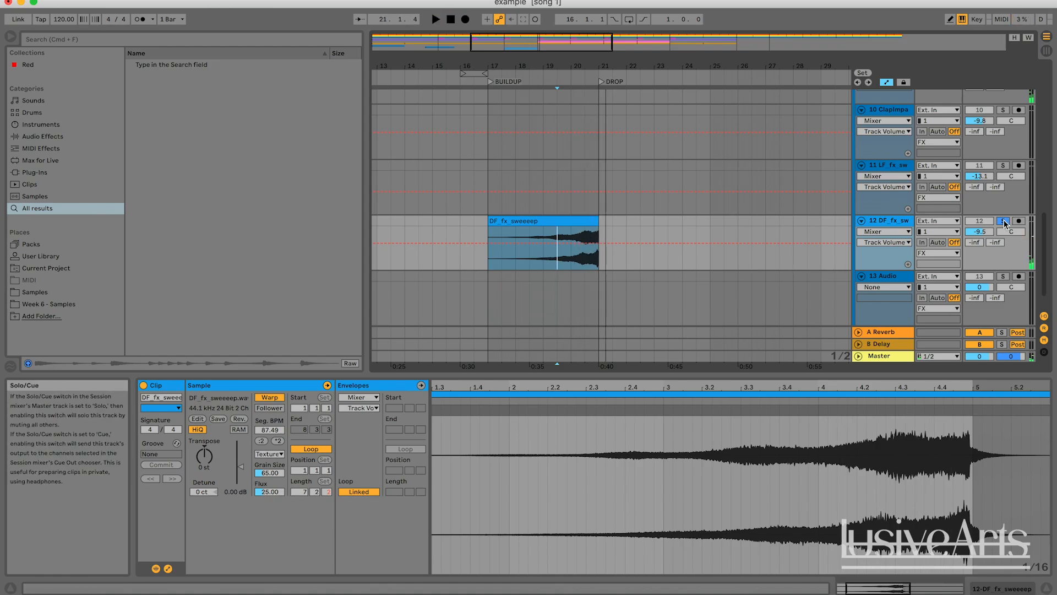
drag(598, 222, 616, 221)
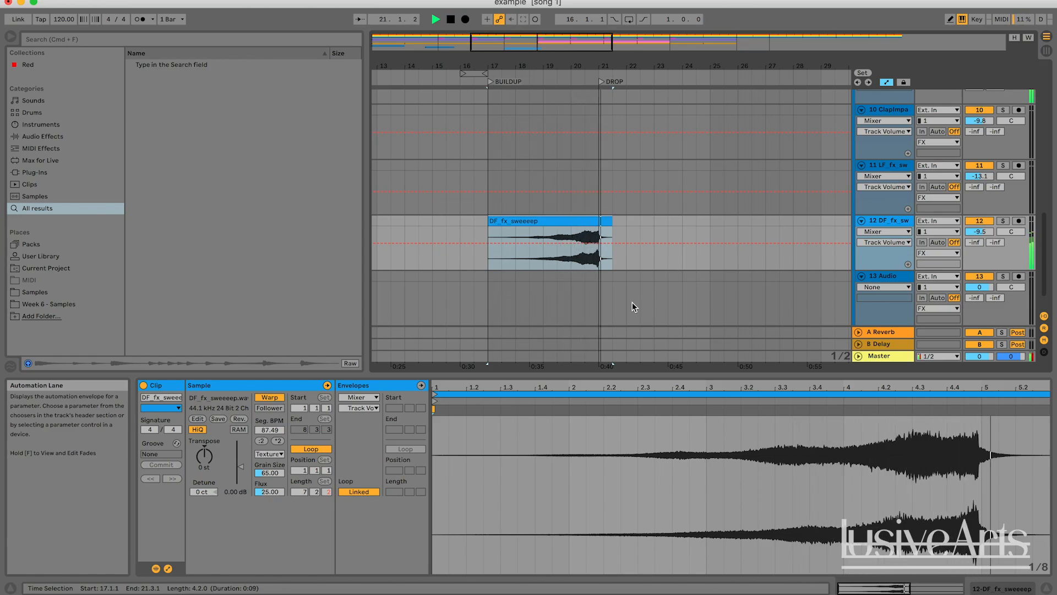
Draw a Pitch Bend envelope on the VOX CHOPS clip ramping upward toward the clip's end
mouse_move(566, 68)
mouse_down()
mouse_move(576, 41)
mouse_move(525, 46)
mouse_move(575, 54)
mouse_up()
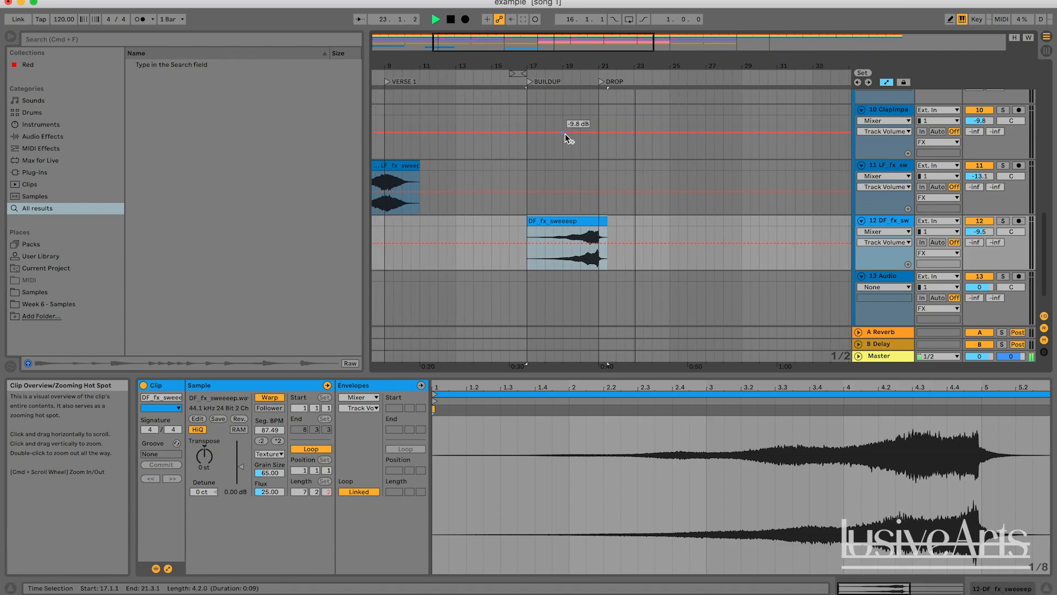
scroll(566, 134, up, 10)
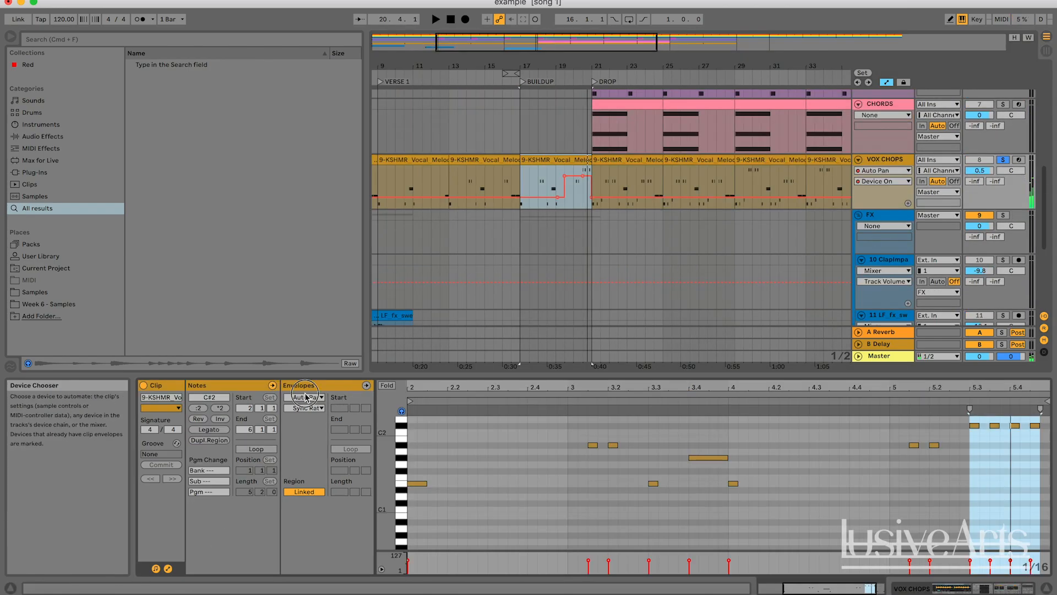
click(306, 396)
click(309, 407)
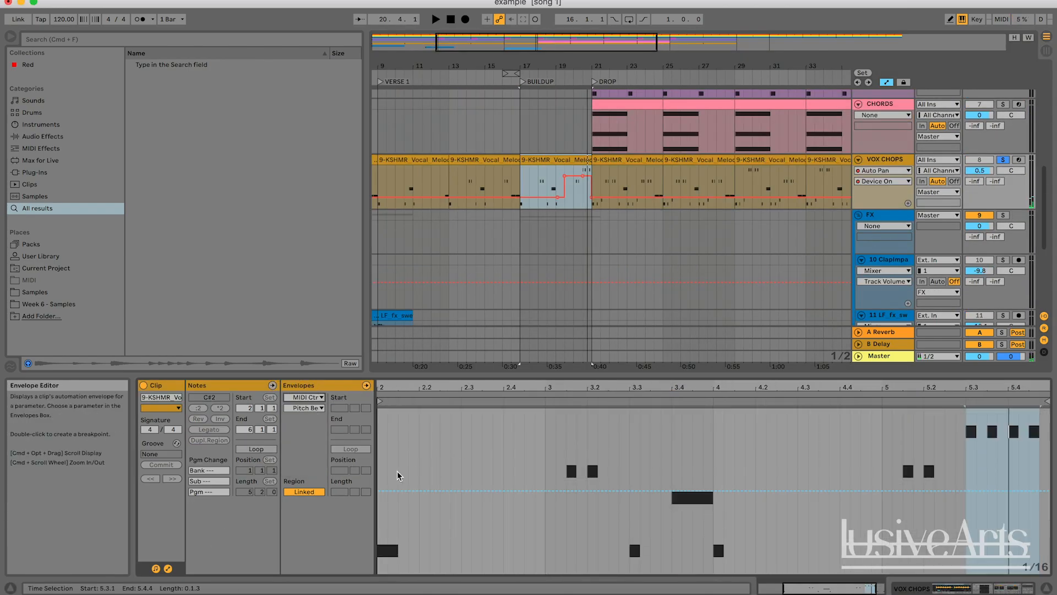
click(387, 487)
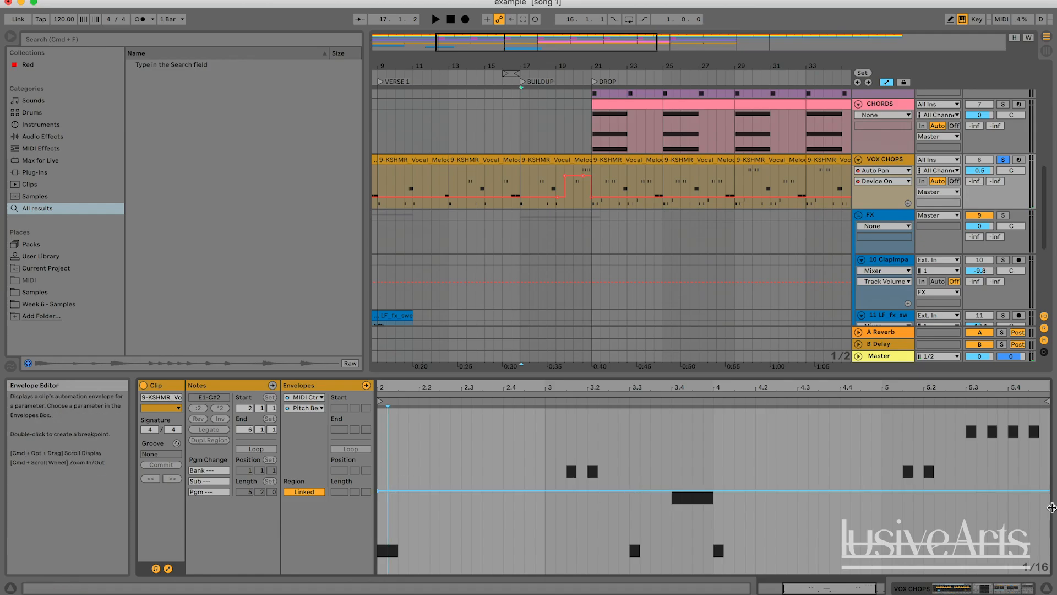
drag(829, 587, 821, 589)
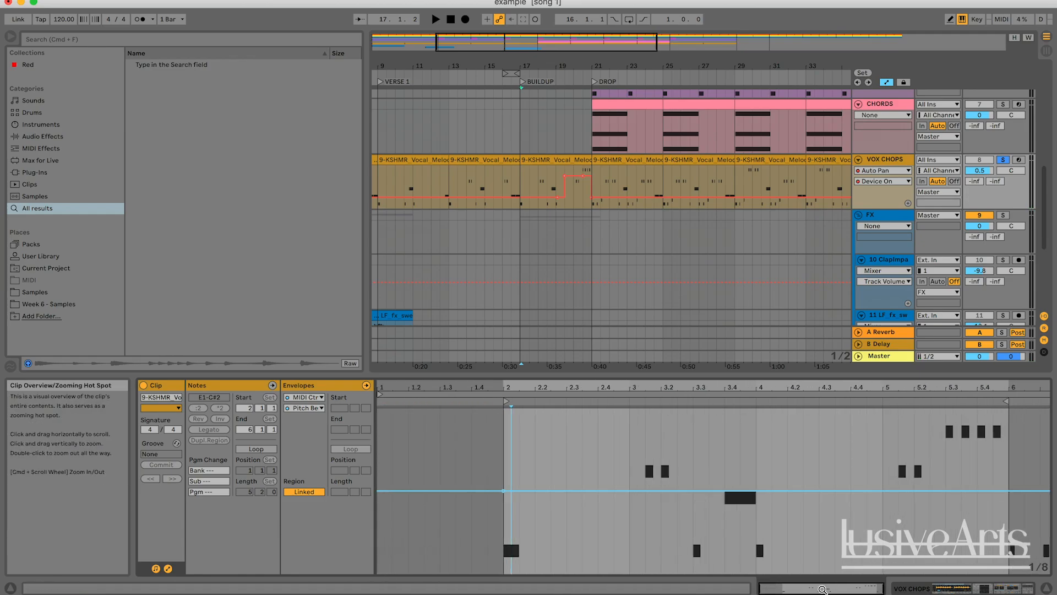
drag(970, 492, 935, 374)
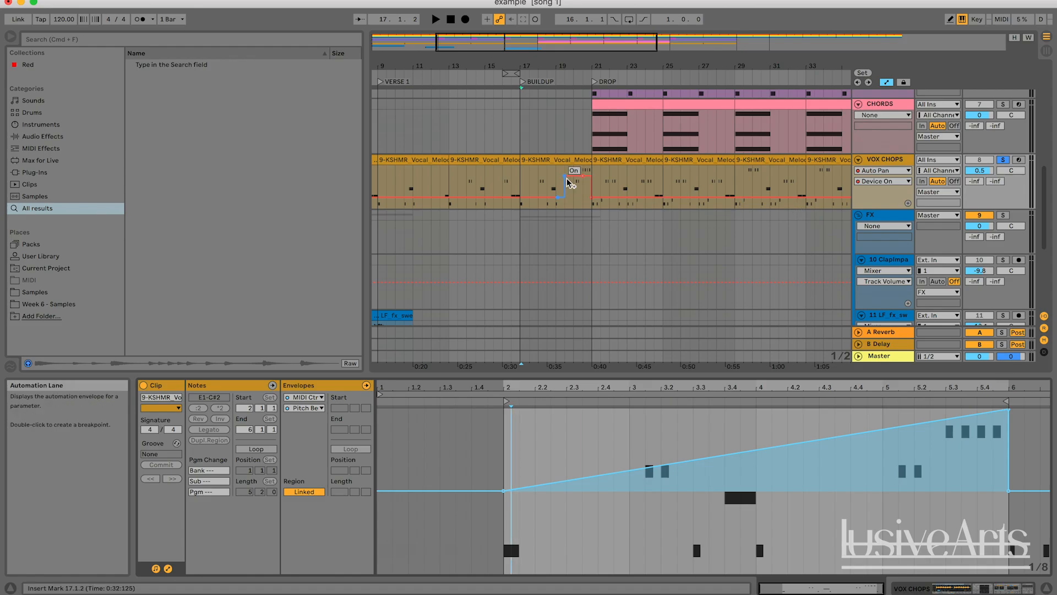
Solo the VOX CHOPS track and play the buildup to audition the pitch bend ramp
click(1003, 159)
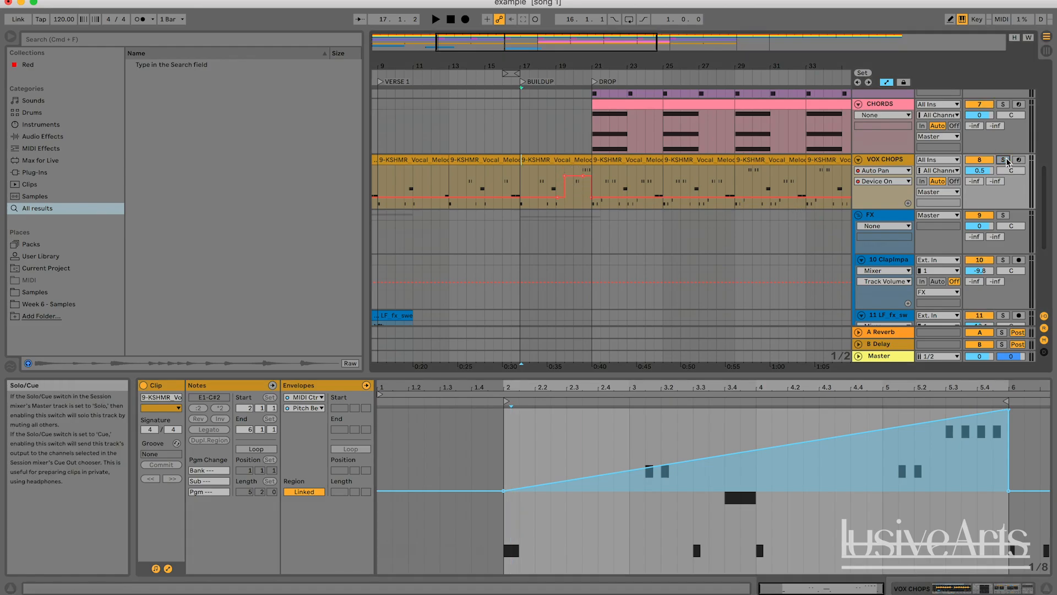
click(542, 159)
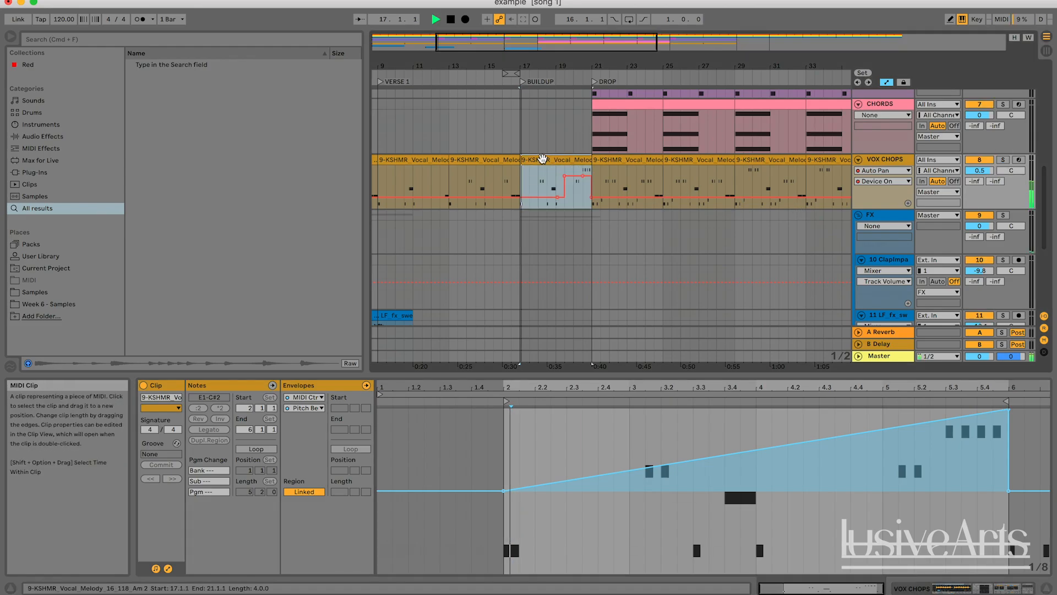
click(539, 174)
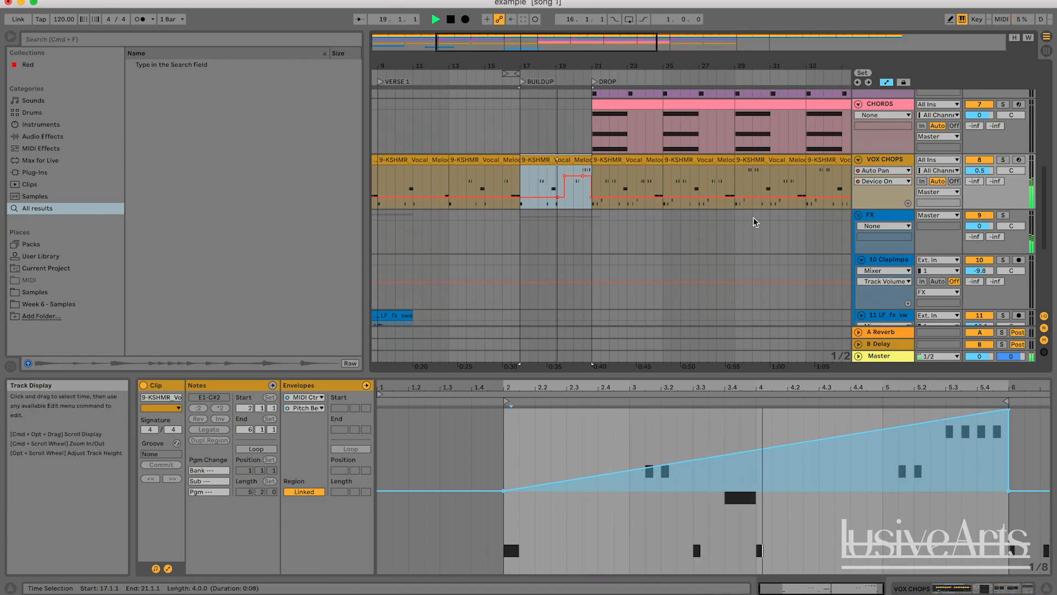
key(space)
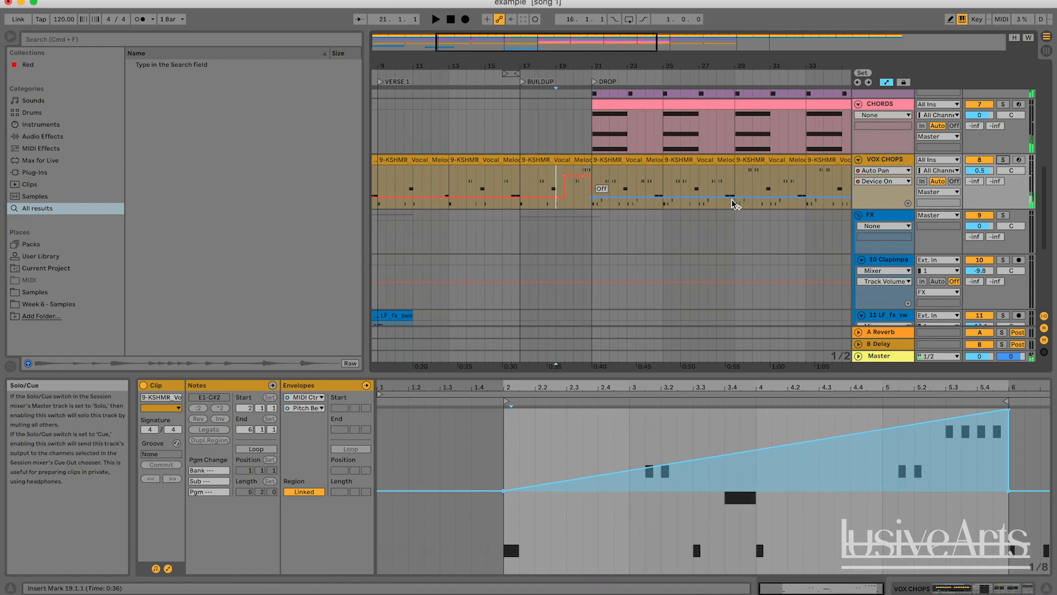
Remove the pitch bend ramp from the VOX CHOPS clip's envelope
click(756, 489)
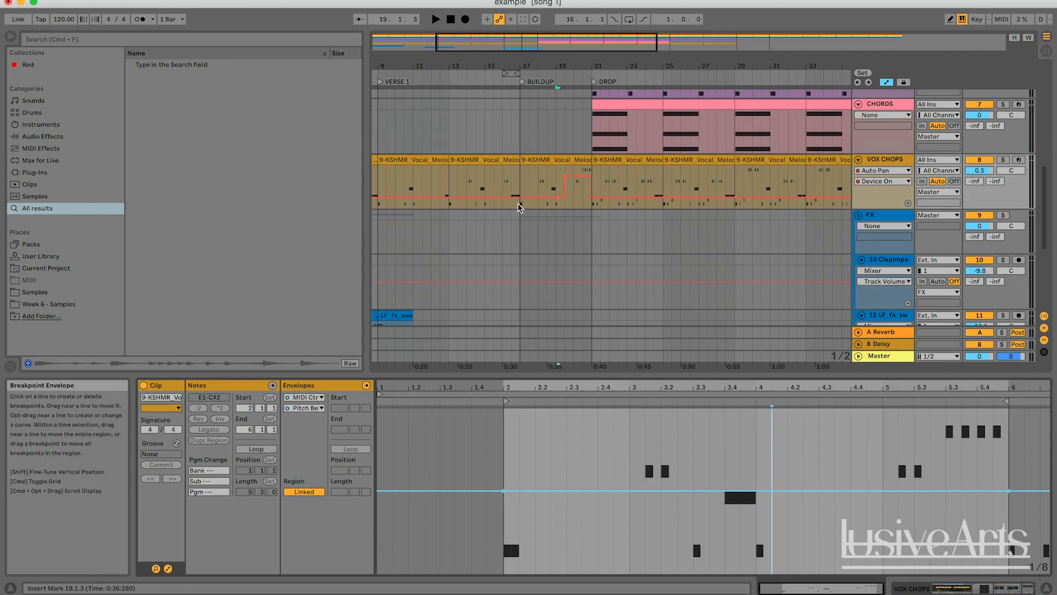
click(562, 159)
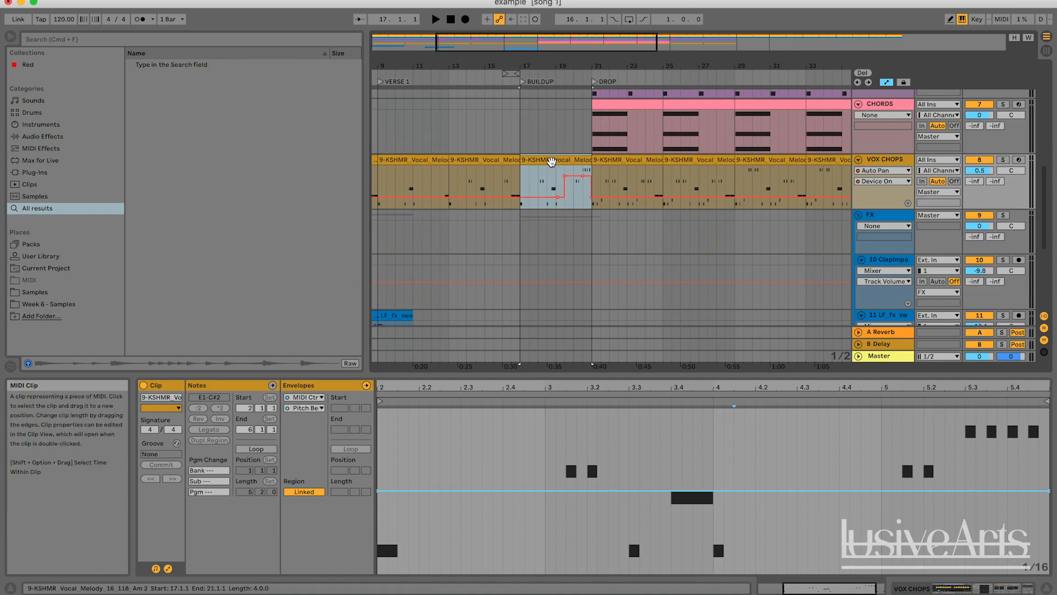
key(space)
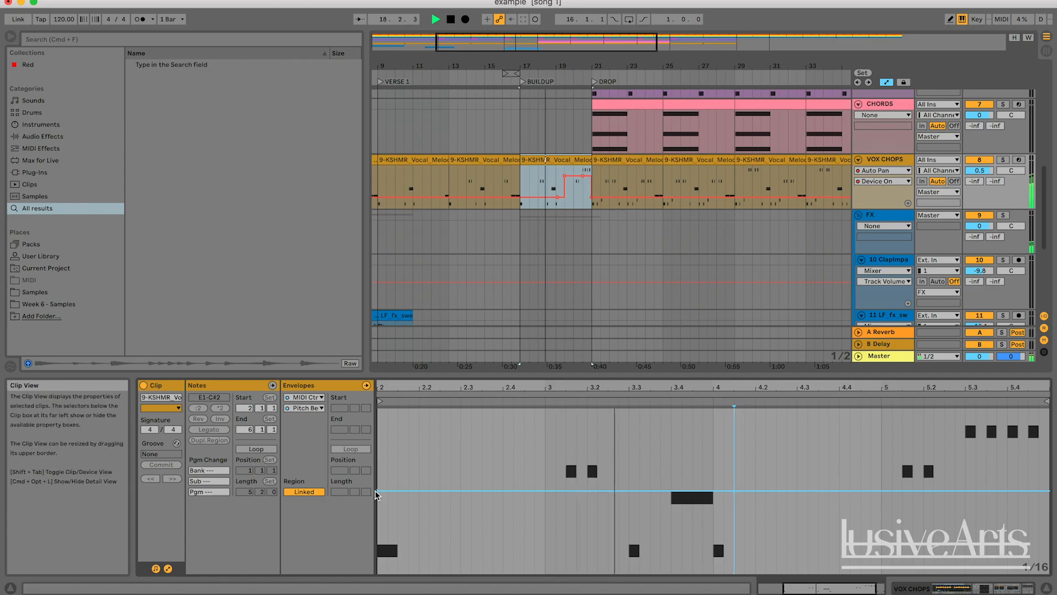
click(492, 464)
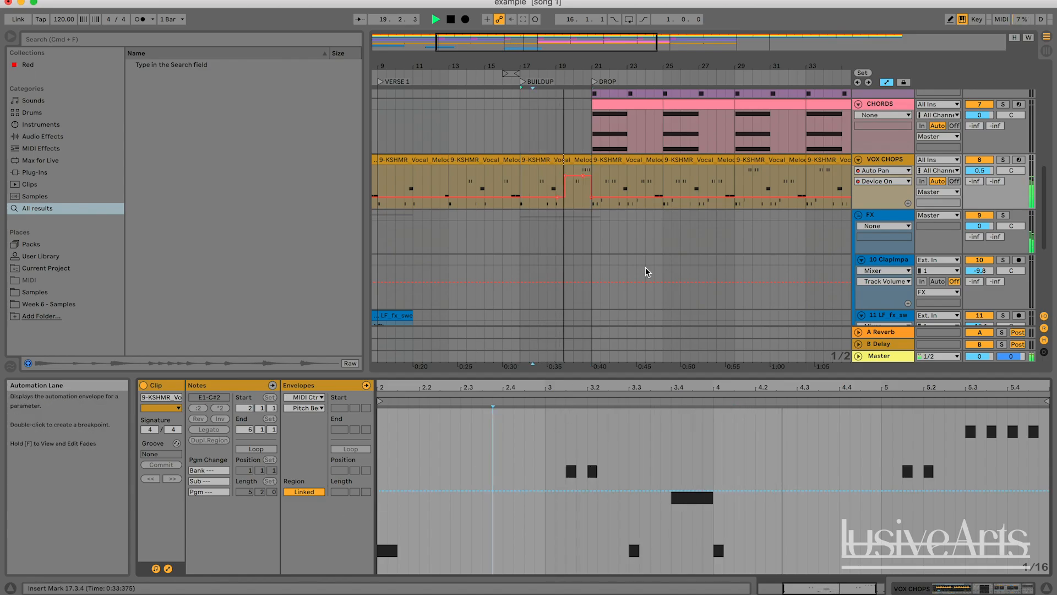
Search the browser for RISER and place 18 FFX Riser 8 bars G 128 on the empty Audio track from bar 17 to the DROP
scroll(746, 206, down, 5)
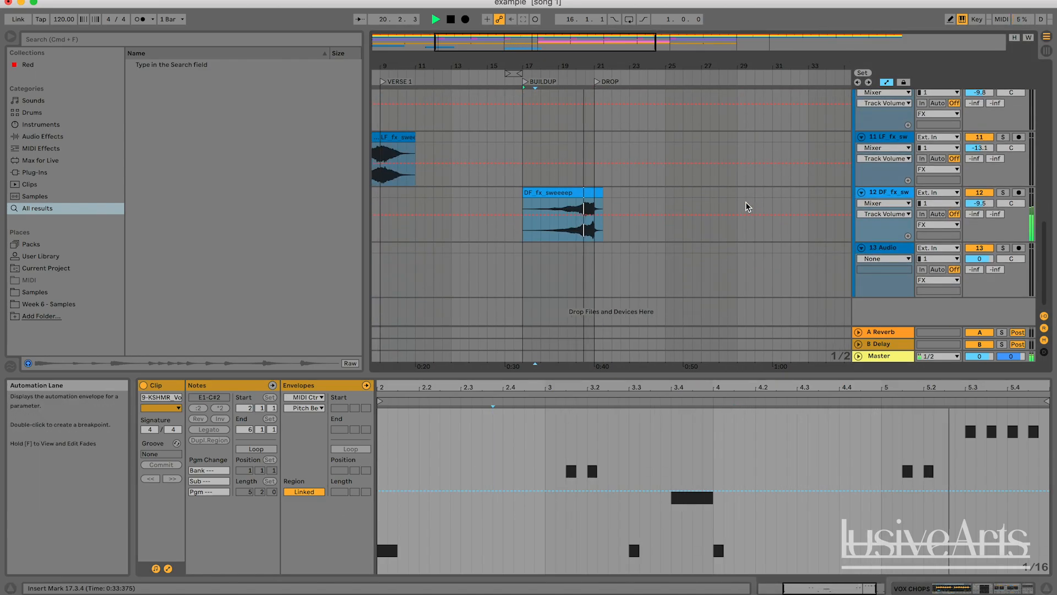
drag(564, 46, 540, 33)
key(space)
click(591, 252)
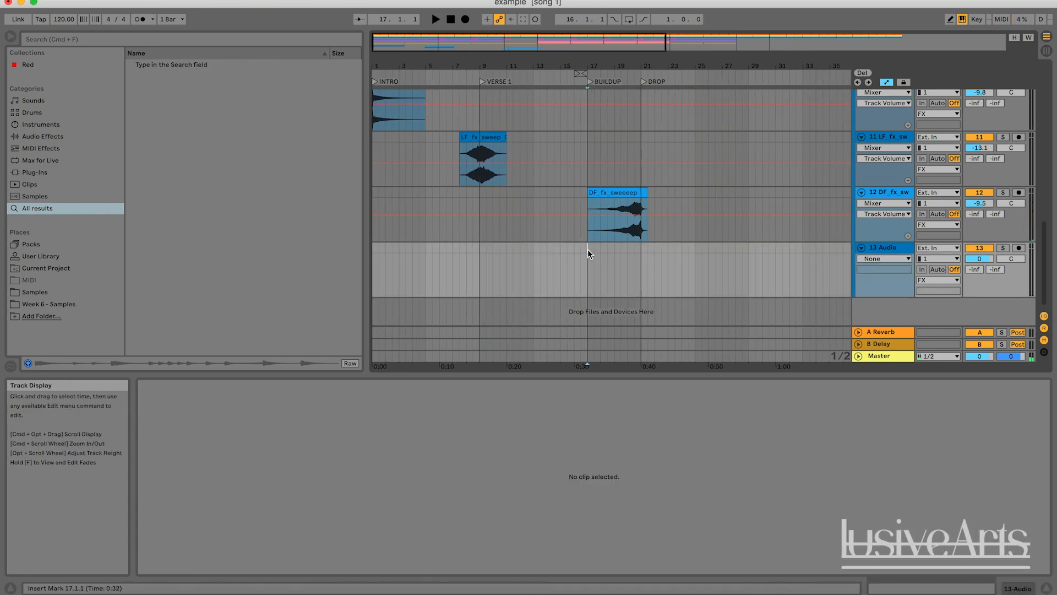
click(620, 193)
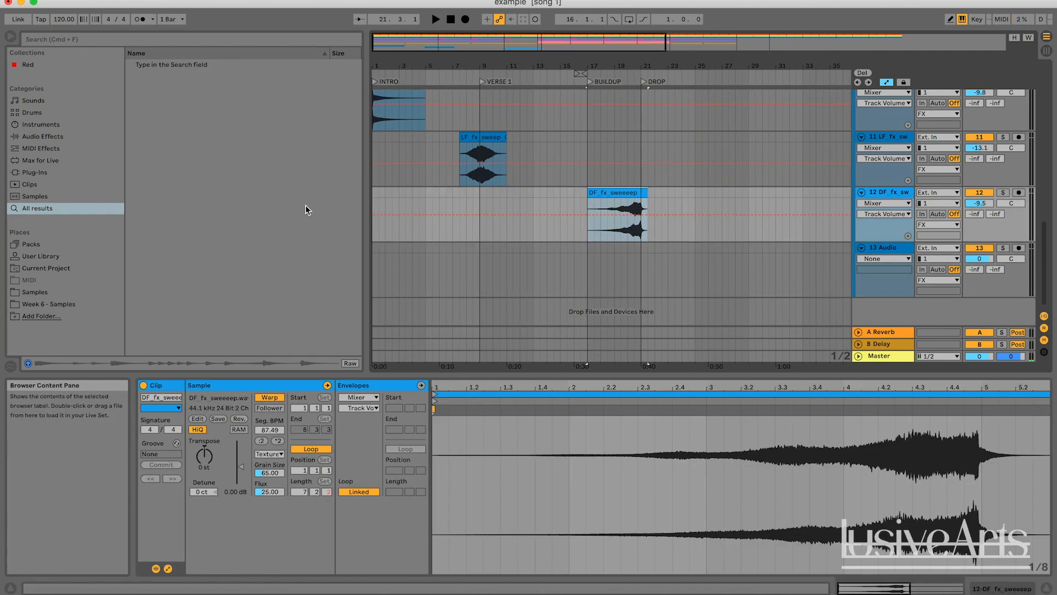
click(161, 34)
text(RISER)
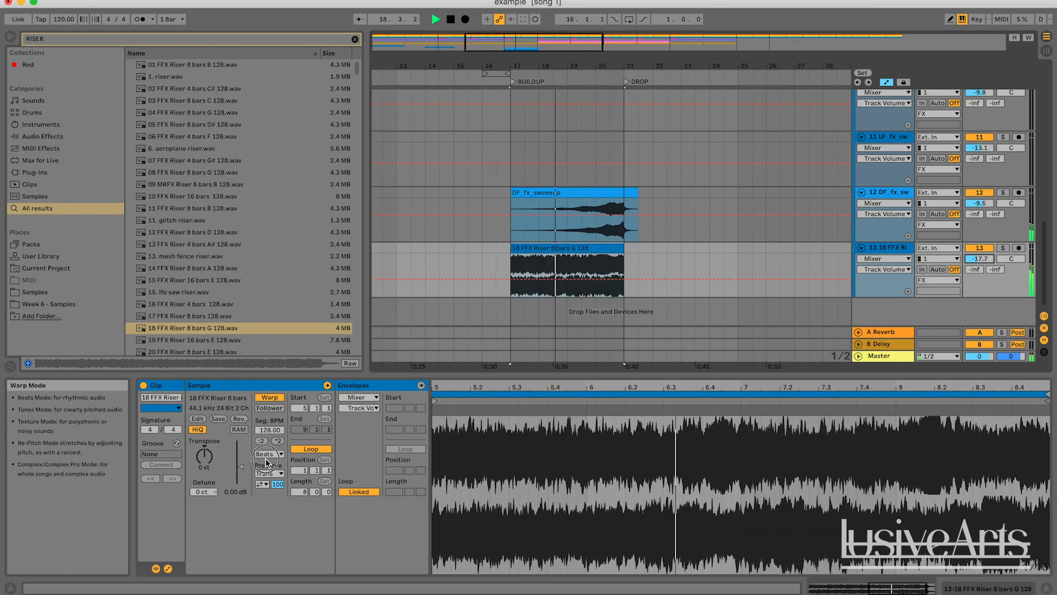
Set the riser clip's warp mode to Complex and its track volume to about -21.6 dB
click(269, 453)
click(269, 499)
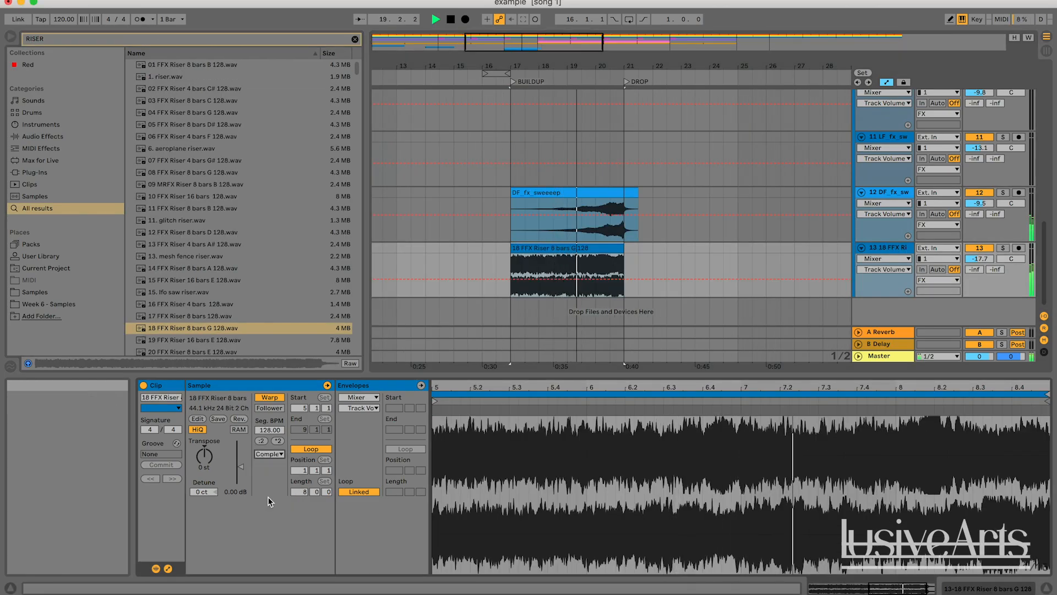
click(664, 247)
drag(979, 258, 980, 265)
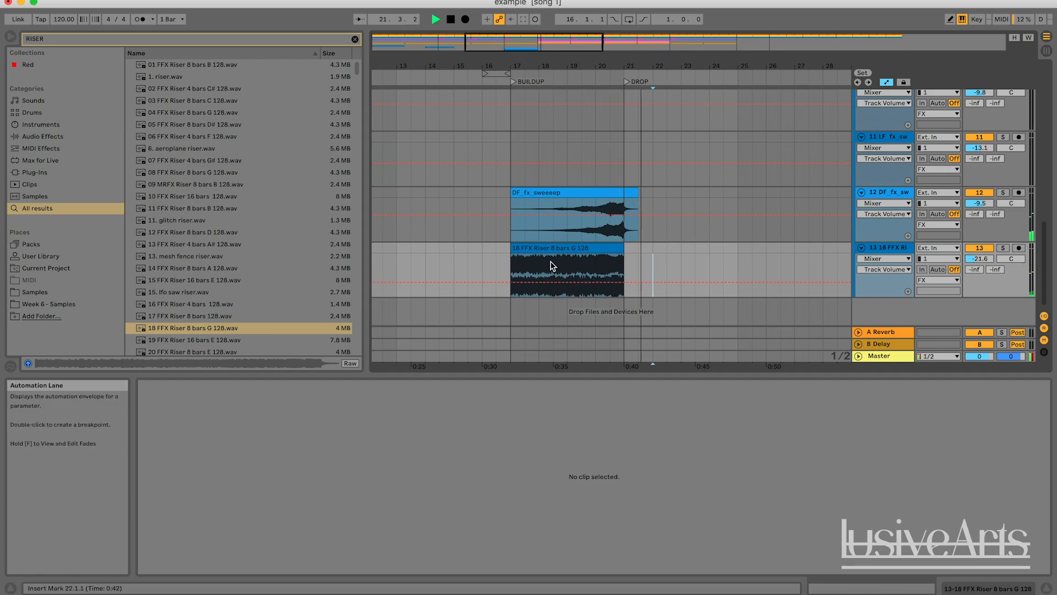
Clear the browser search, audition the riser, and lower its track volume to about -23.2 dB
click(515, 265)
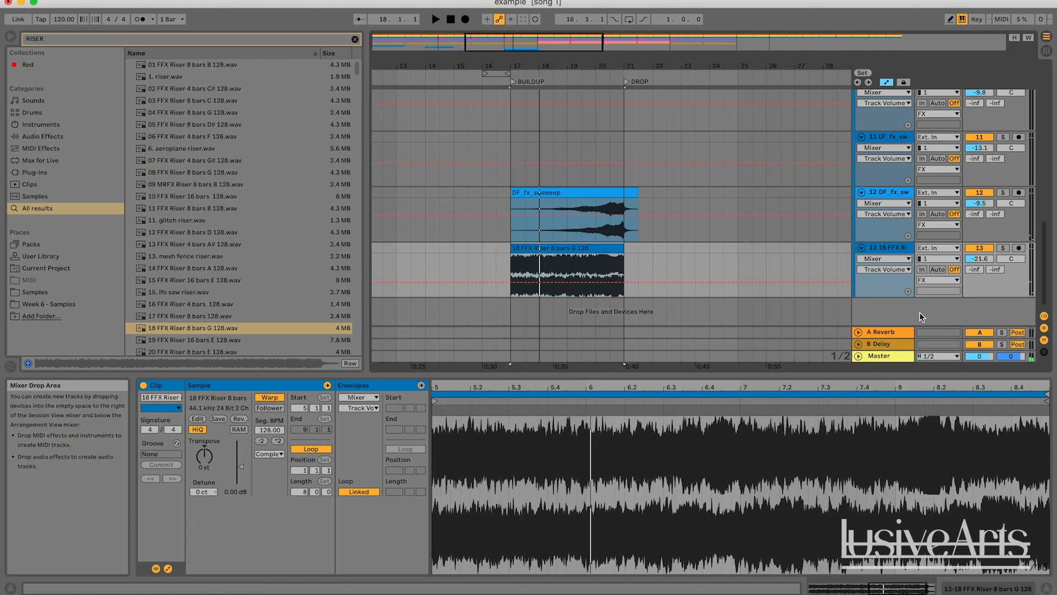
click(887, 247)
click(592, 325)
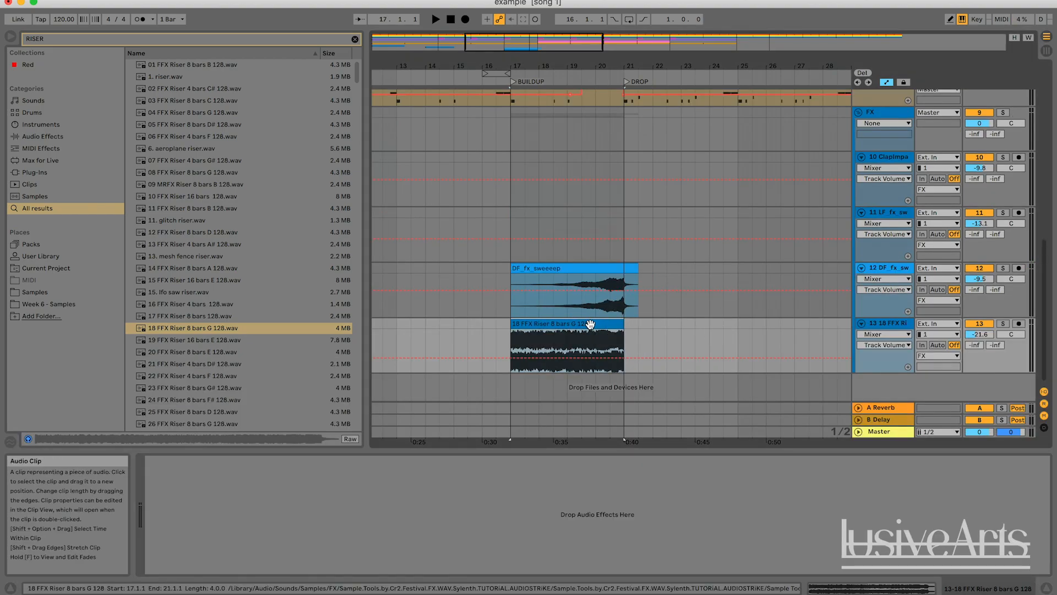
click(355, 39)
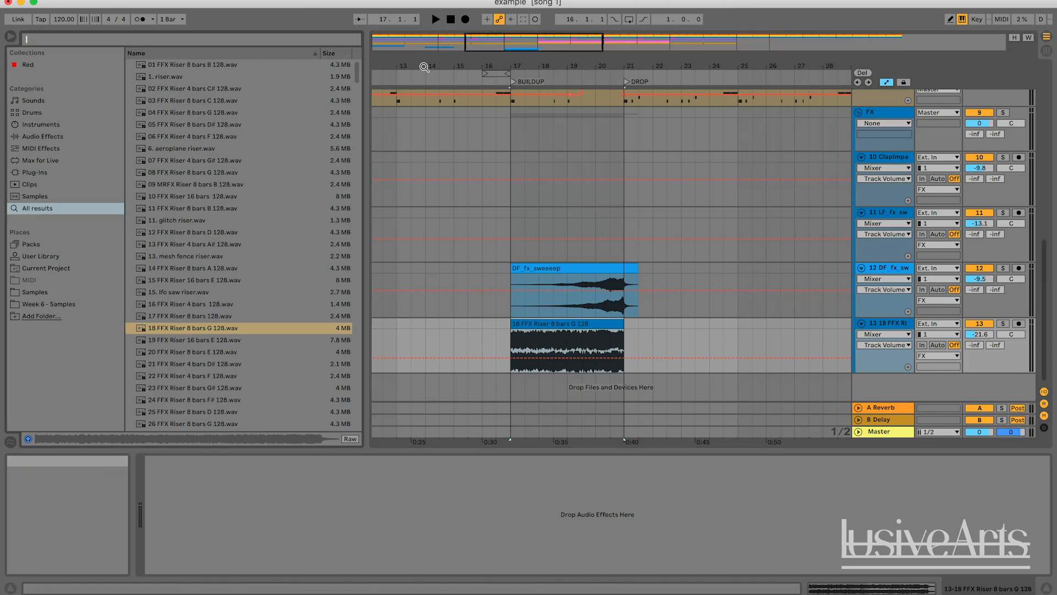
click(667, 331)
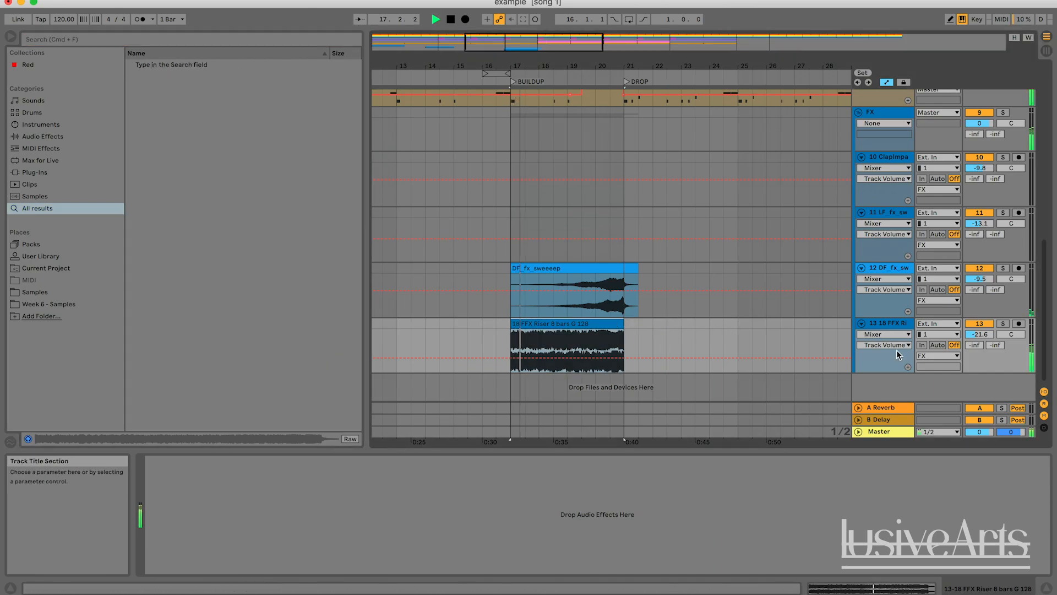
key(space)
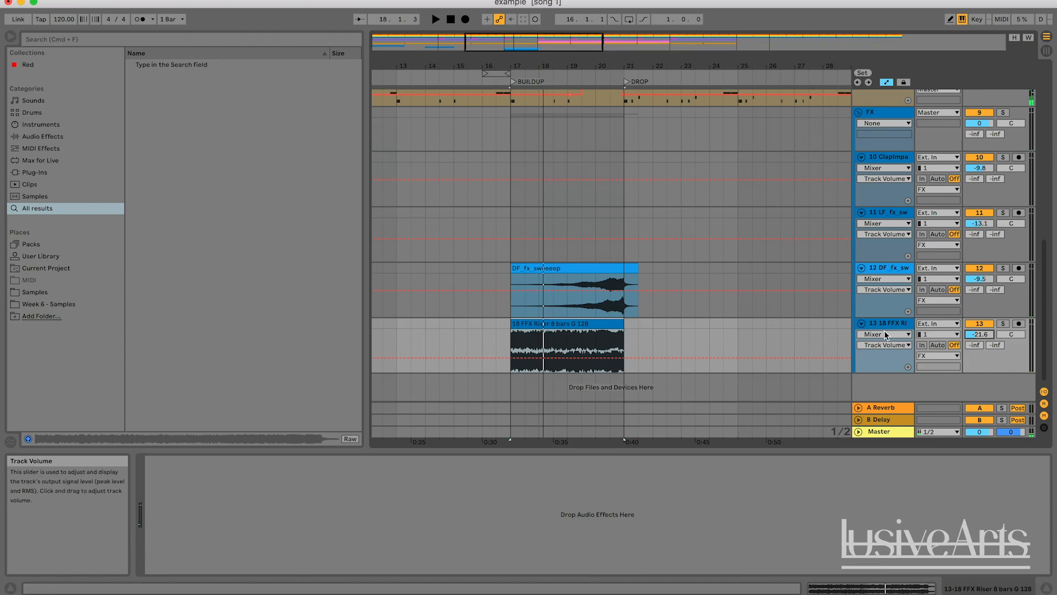
key(space)
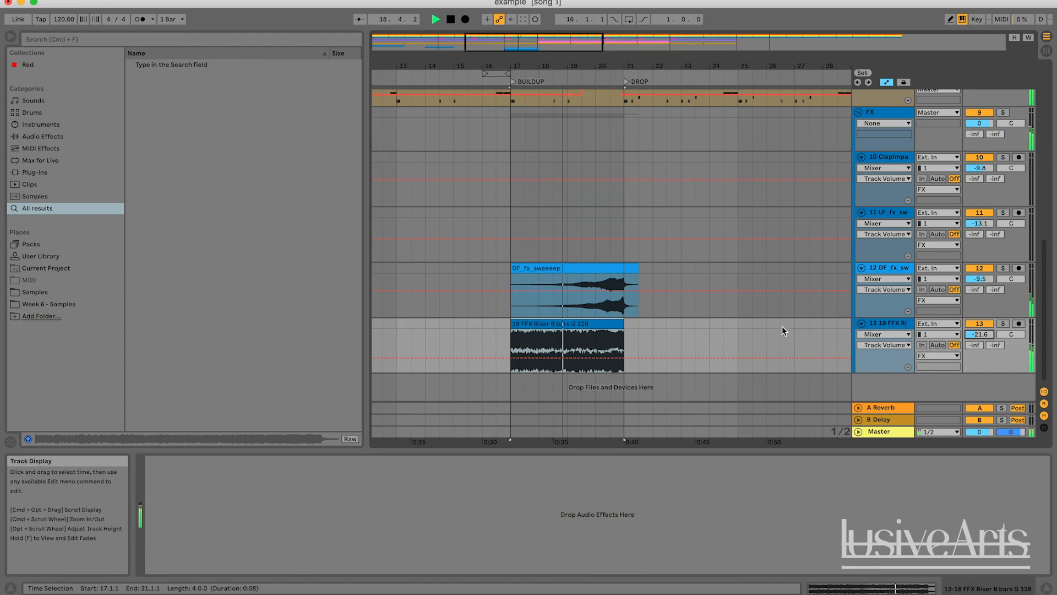
mouse_move(980, 334)
mouse_down()
mouse_move(979, 348)
mouse_move(979, 335)
mouse_up()
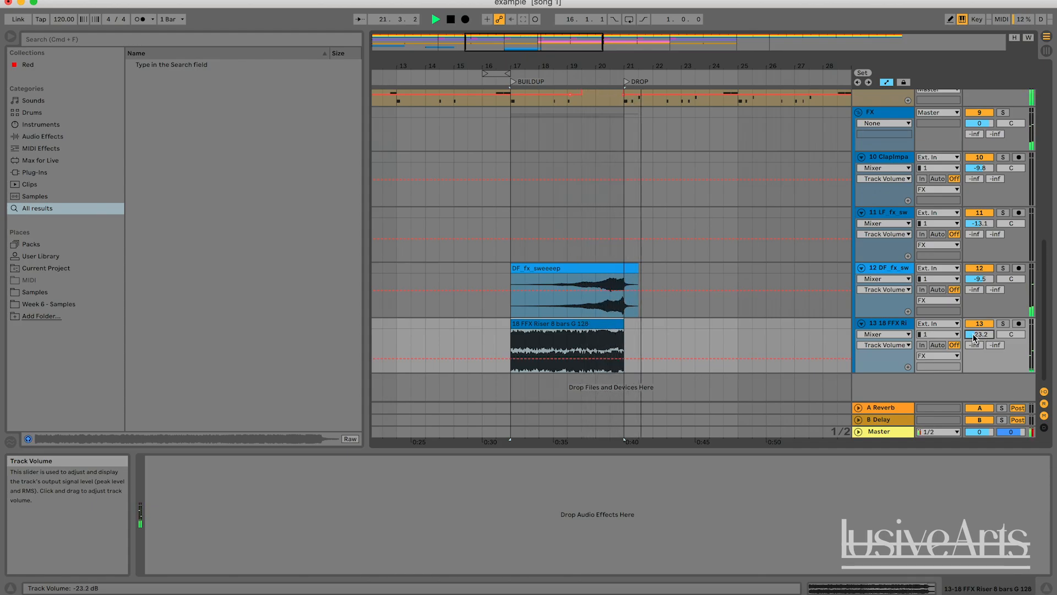
Load a Reverb audio effect onto the riser track
click(884, 326)
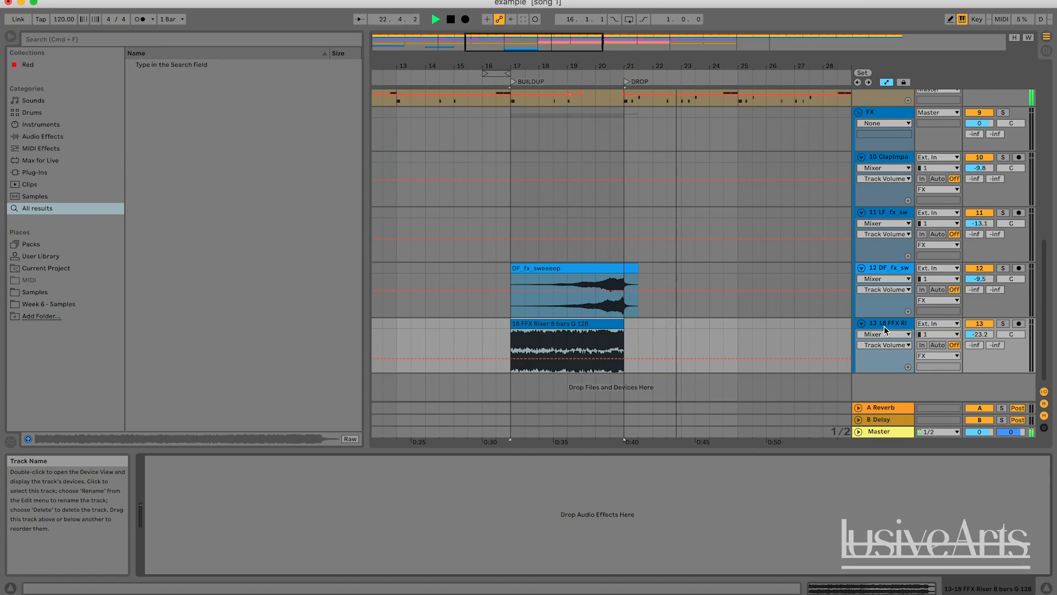
click(41, 135)
scroll(276, 369, down, 4)
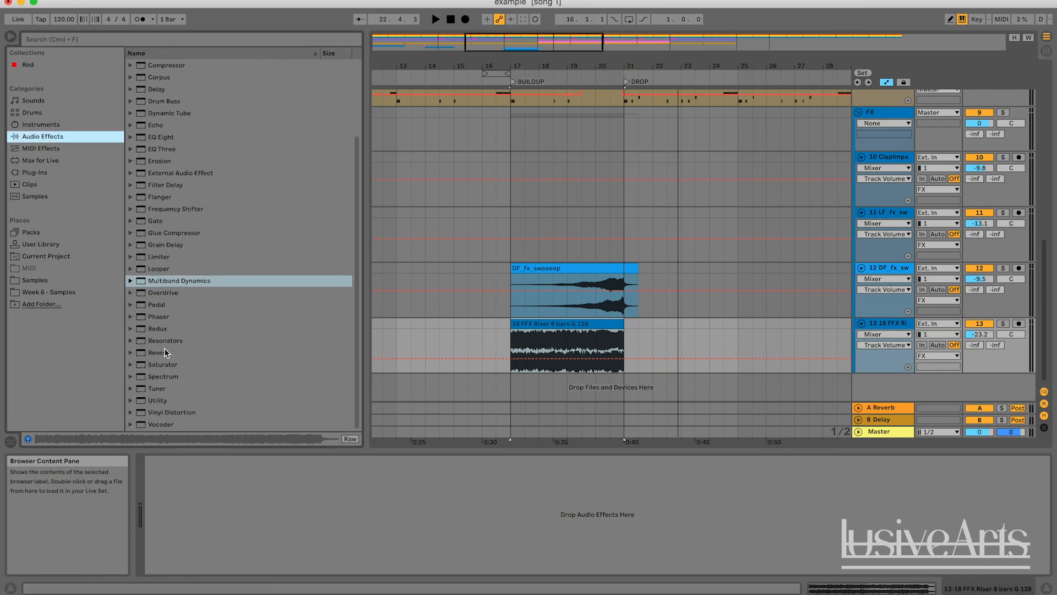
double_click(161, 352)
key(space)
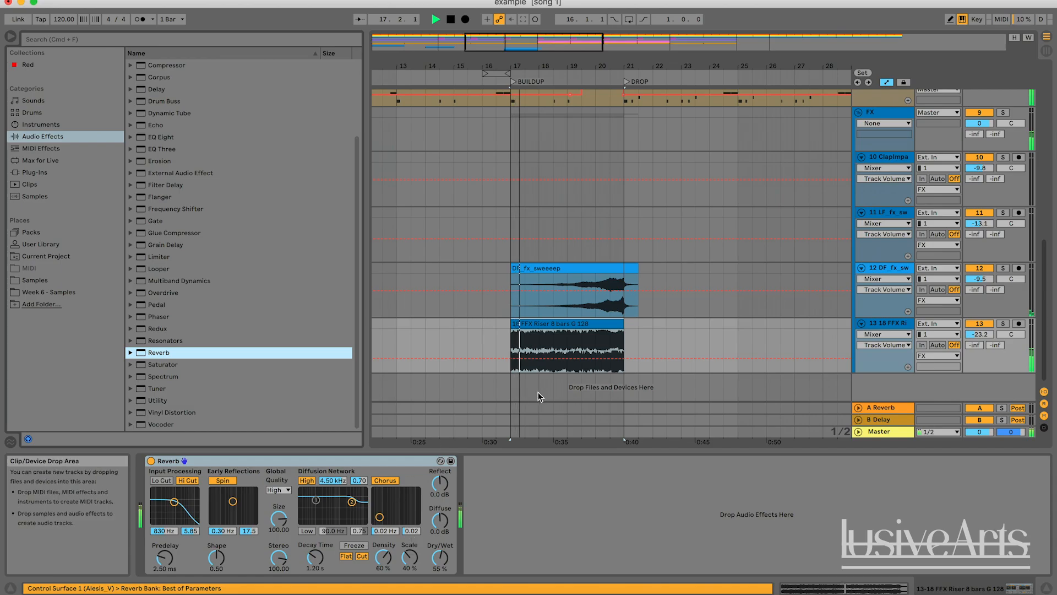
With the riser soloed, set the Reverb's Dry/Wet to about 65% and Decay Time to 2.41 s
click(1003, 324)
drag(451, 554, 451, 548)
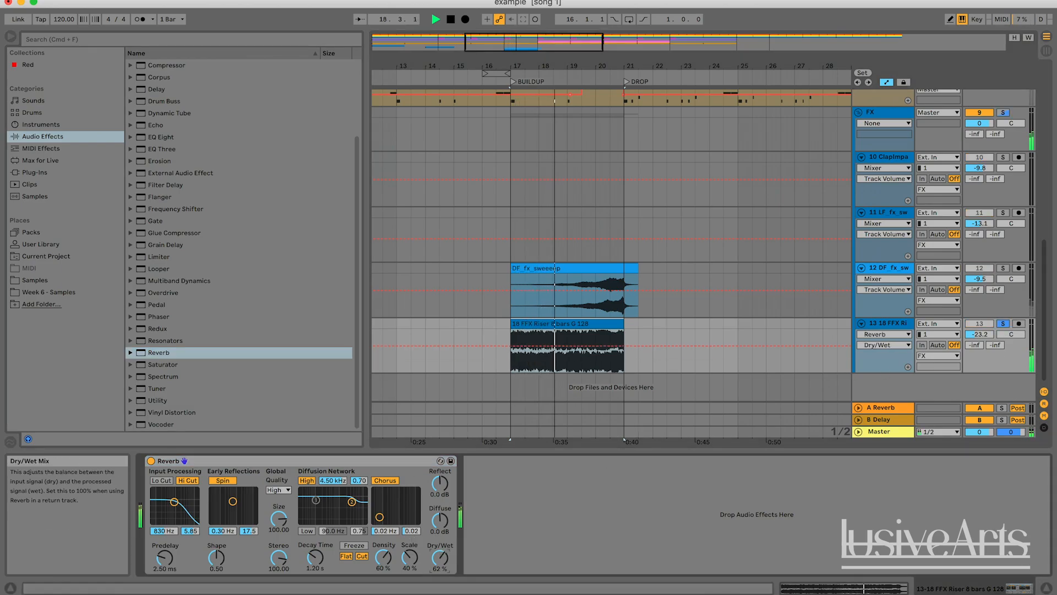
drag(315, 557, 490, 451)
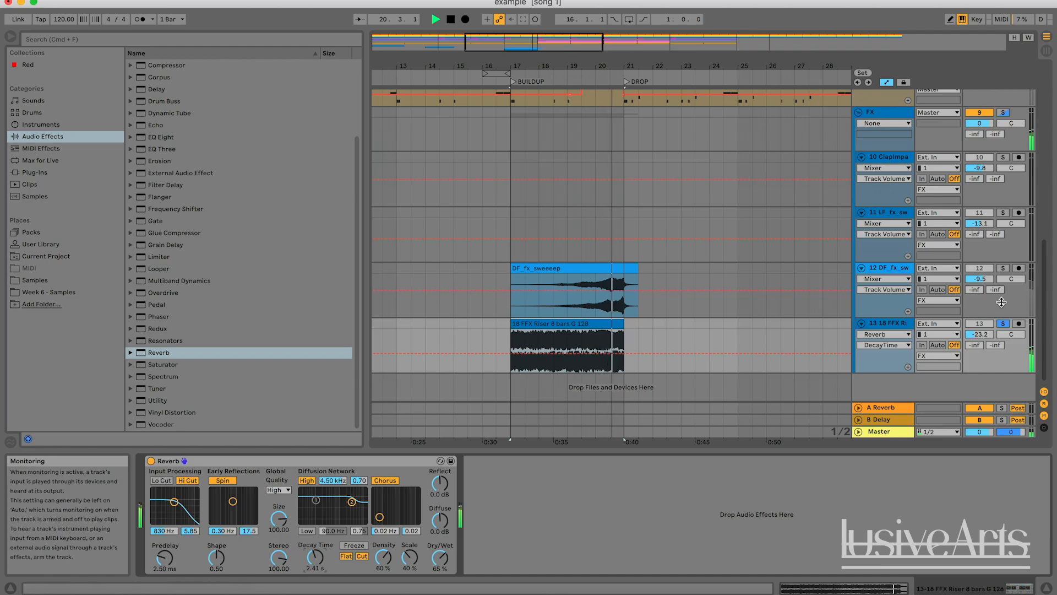
click(1003, 324)
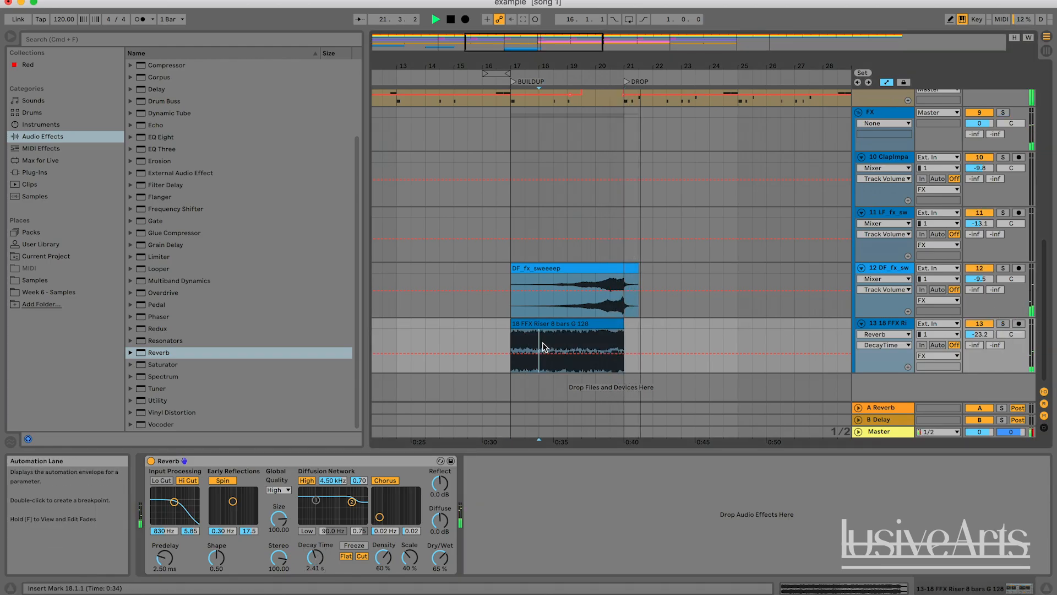
Play the riser track from just before the buildup to audition the reverb
click(462, 334)
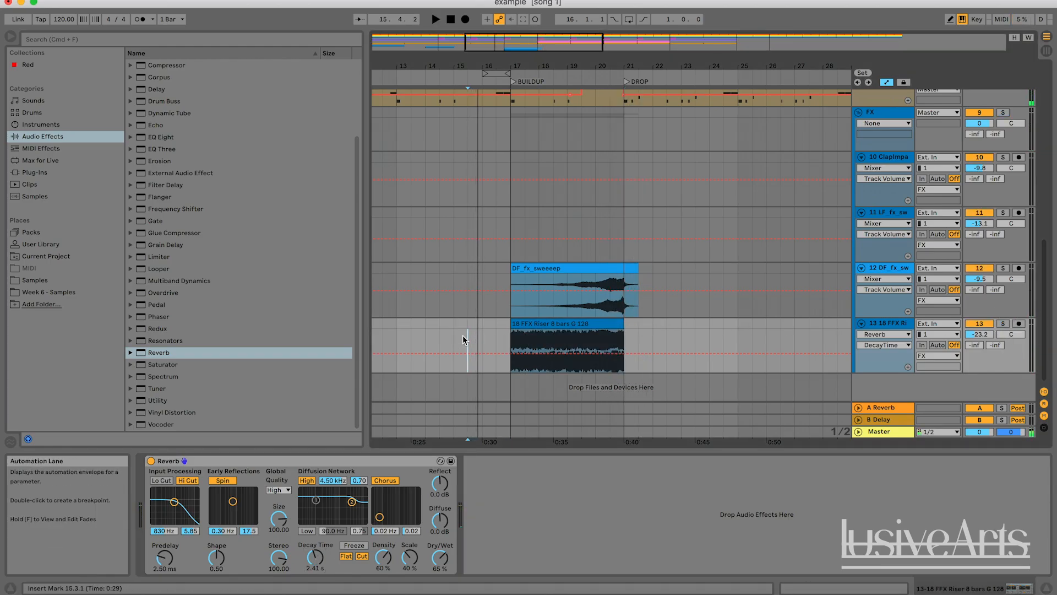
click(482, 336)
key(space)
click(496, 338)
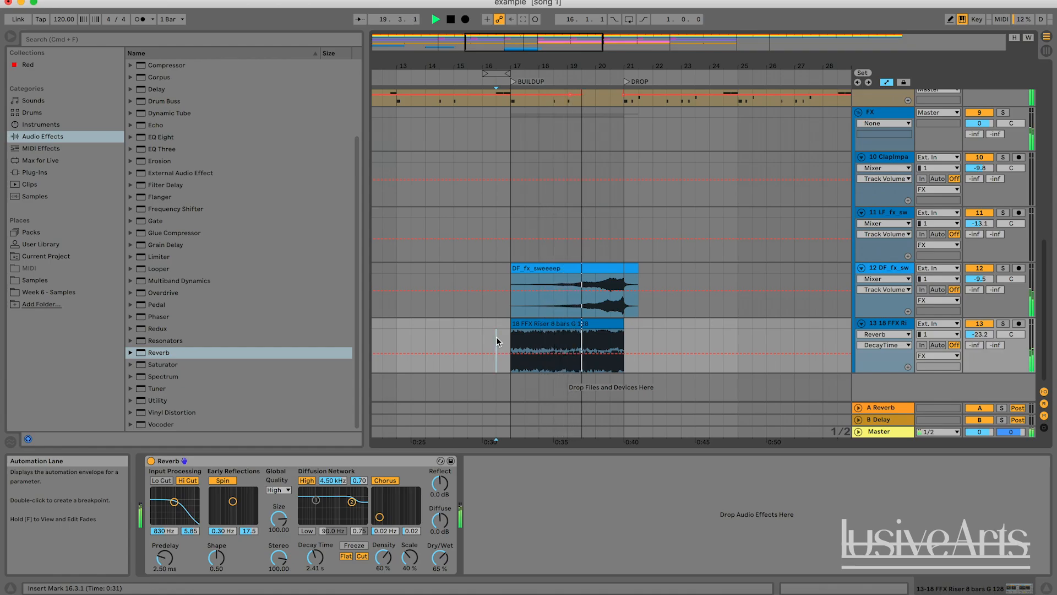
Set the riser track volume to about -22.1 dB and play around the drop, briefly muting and unmuting the riser track
drag(977, 334, 978, 331)
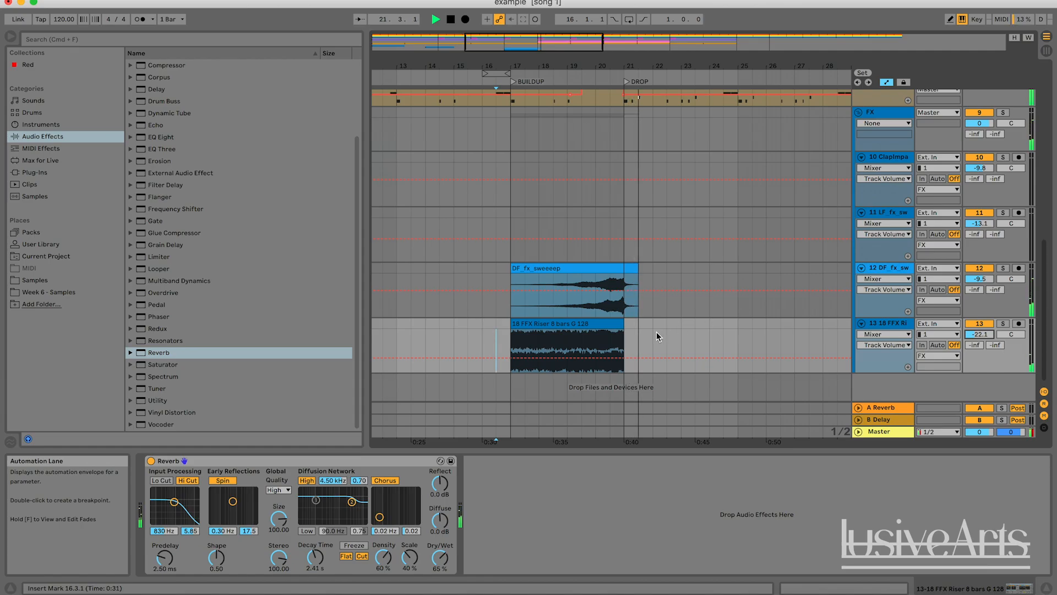
click(675, 346)
key(space)
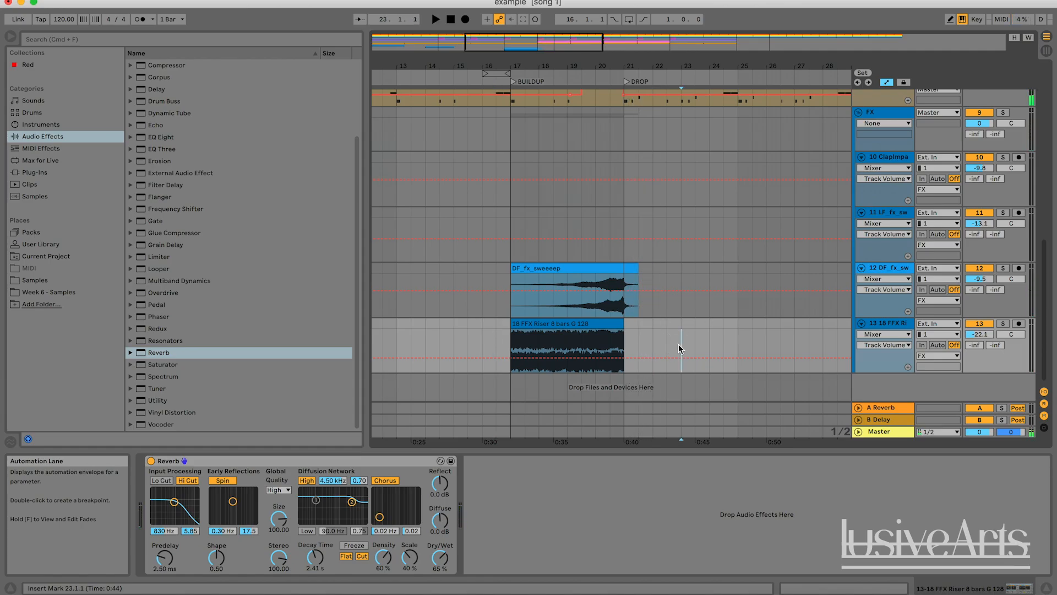
click(539, 344)
key(space)
click(974, 325)
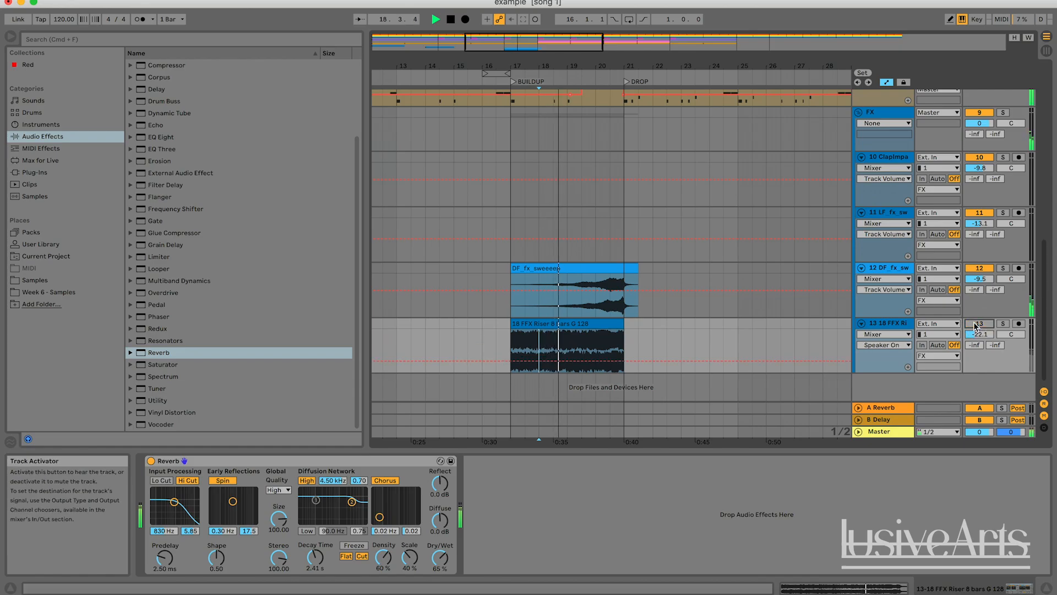
click(975, 325)
key(space)
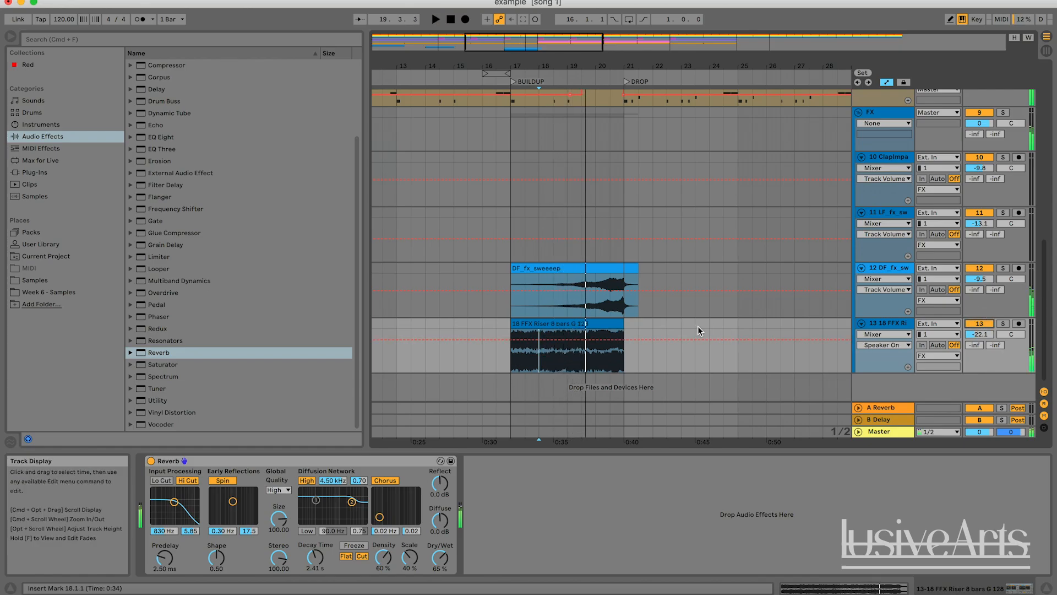
Play the arrangement from just before the buildup and zoom out to review all tracks around the riser
click(680, 325)
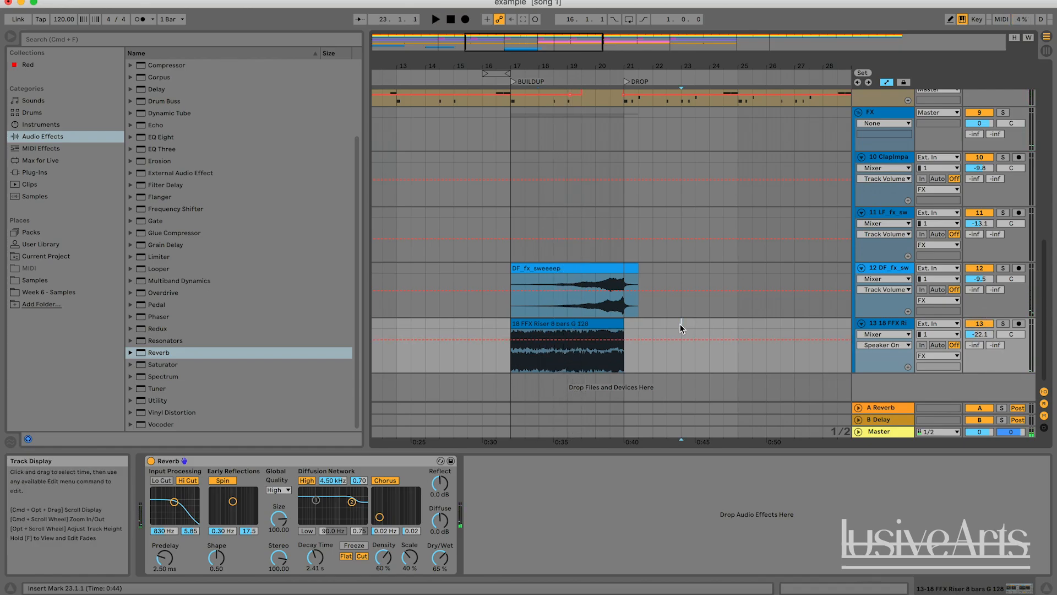
drag(624, 331, 579, 343)
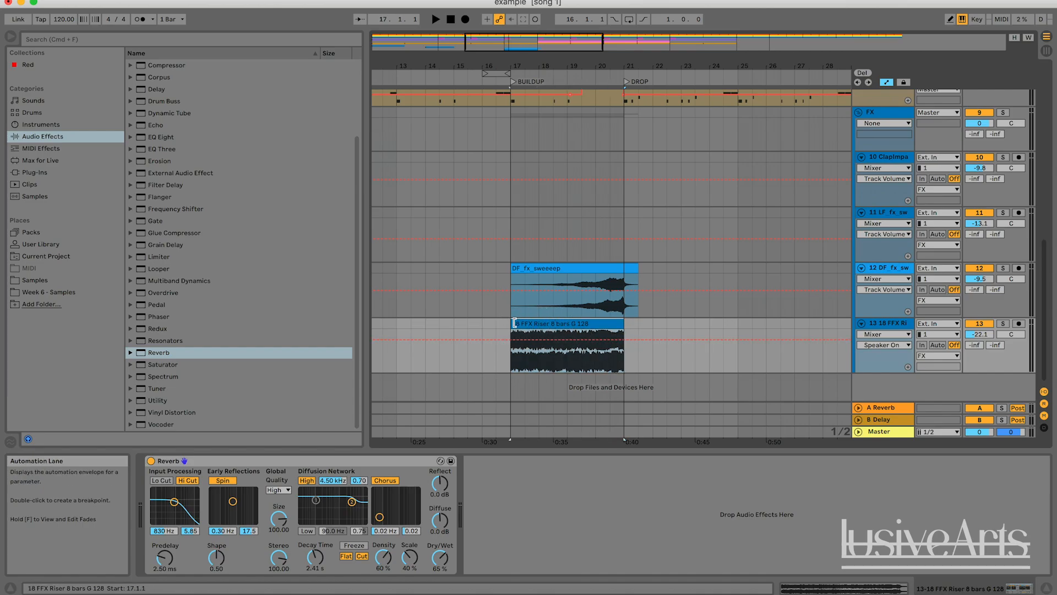
click(499, 355)
key(space)
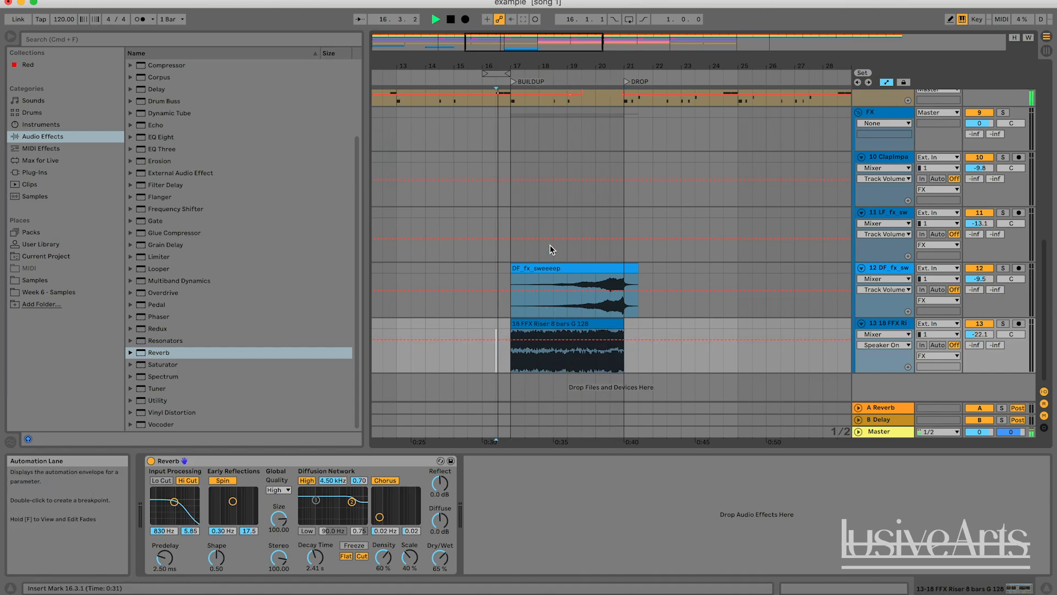
scroll(550, 244, up, 10)
scroll(549, 245, down, 10)
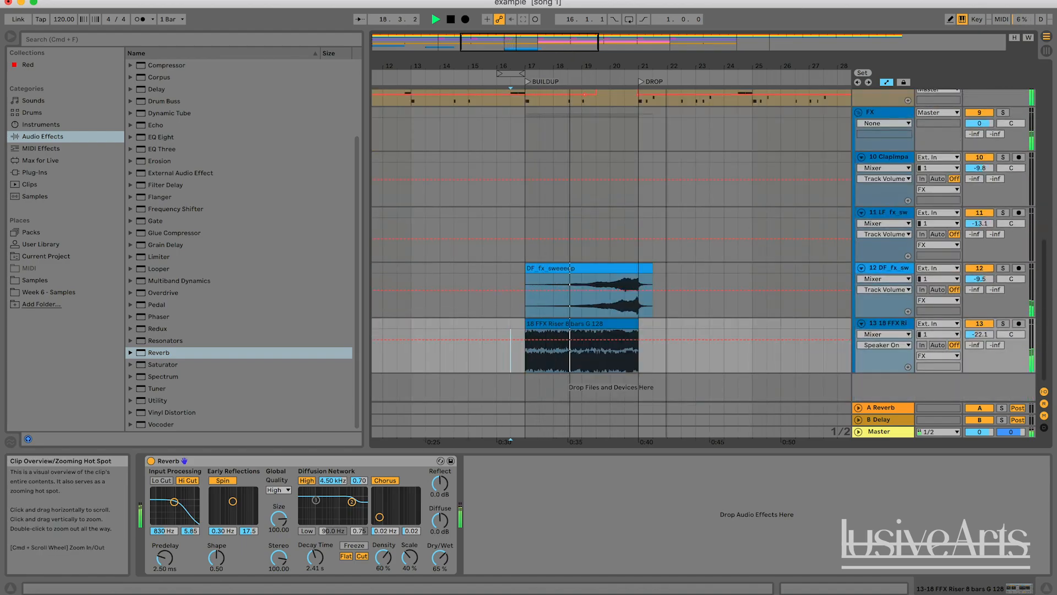
key(minus)
scroll(554, 155, up, 10)
scroll(554, 156, up, 10)
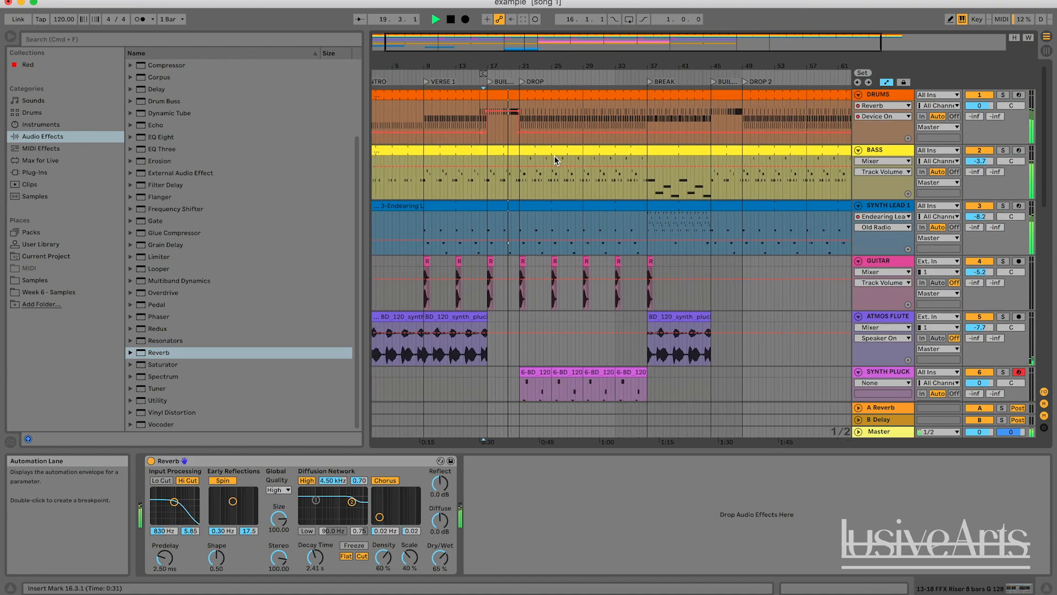
key(space)
Select the bar from 24 to 25 in the drums clip after the drop and open that clip in the note editor
key(plus)
drag(534, 37, 534, 44)
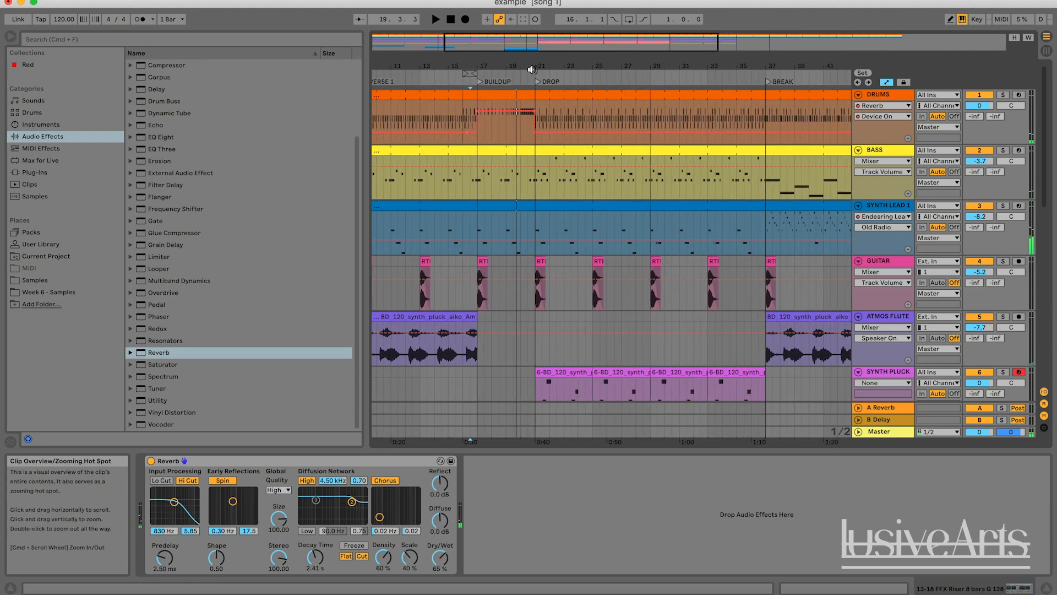
click(534, 82)
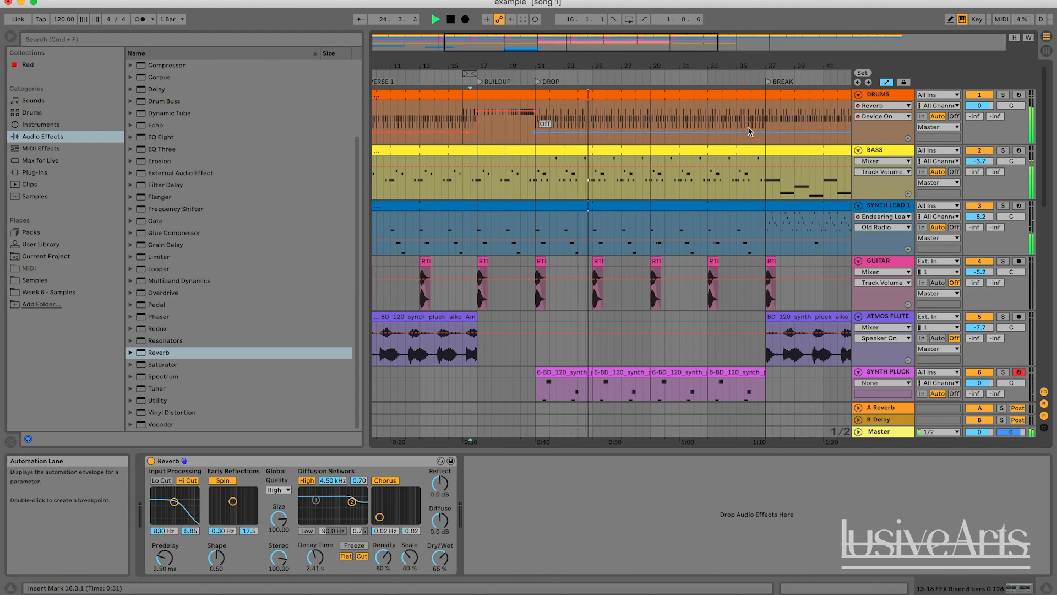
key(space)
drag(548, 42, 548, 68)
drag(647, 67, 596, 67)
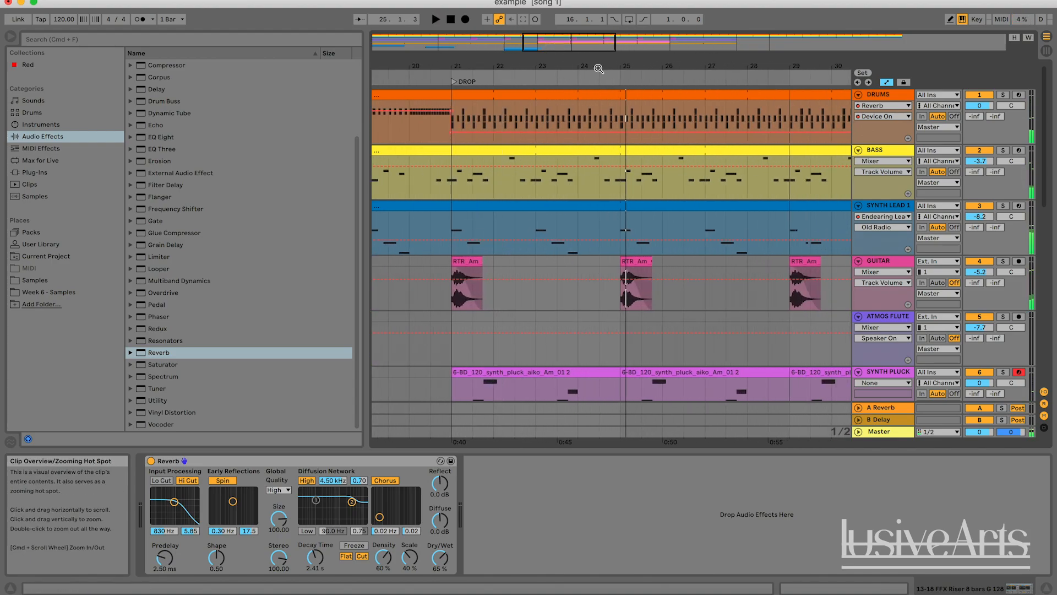
drag(626, 113, 603, 117)
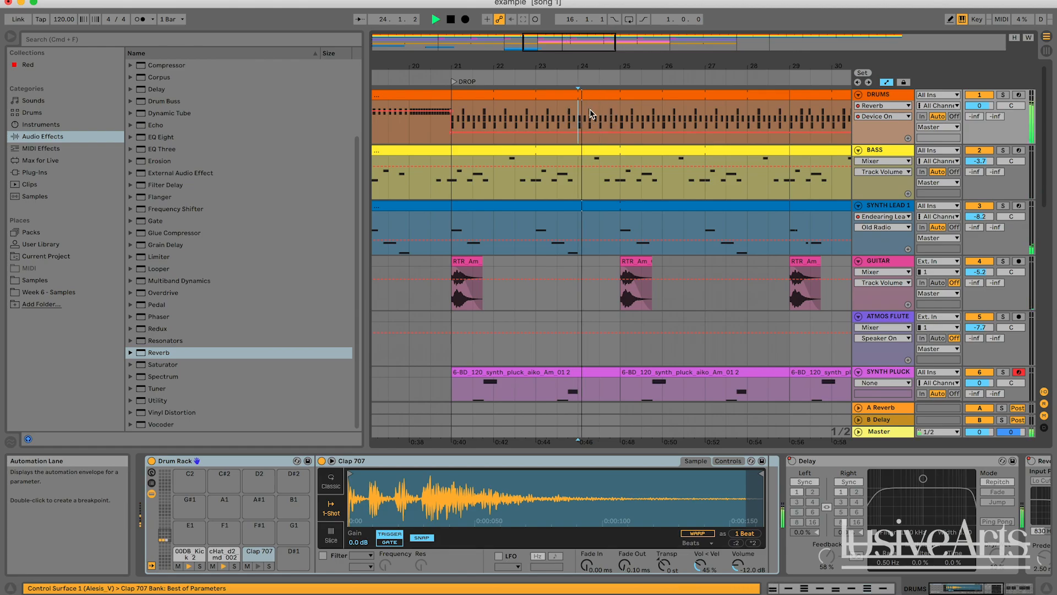
click(621, 116)
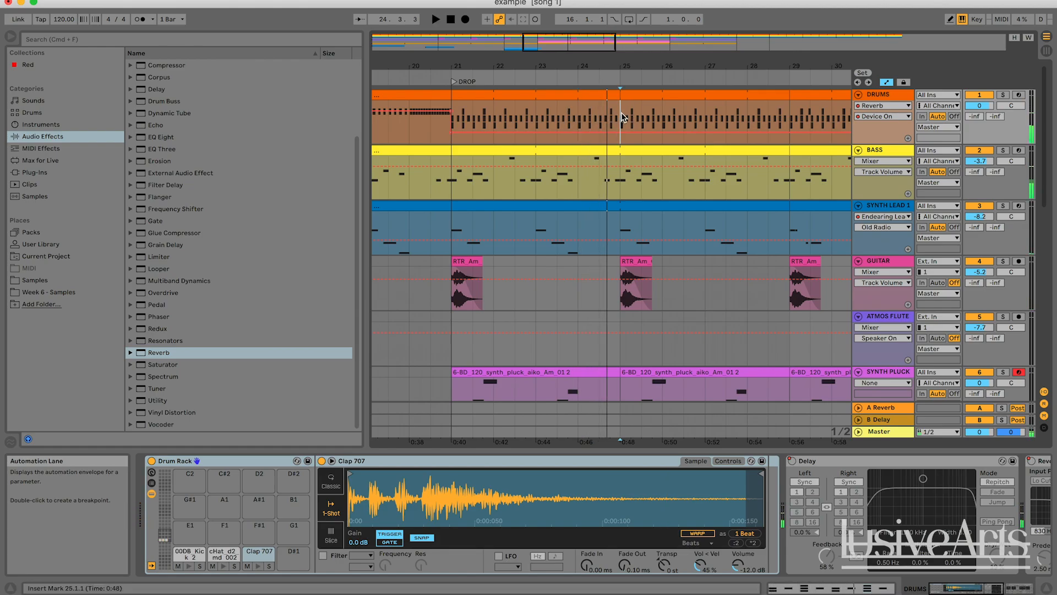
click(594, 97)
click(569, 122)
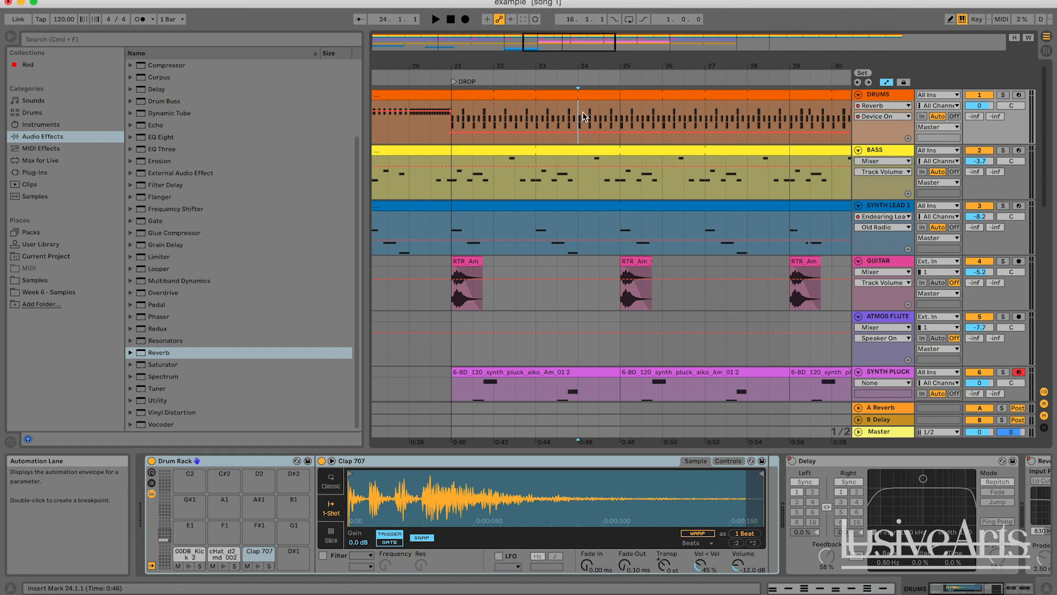
double_click(590, 119)
key(space)
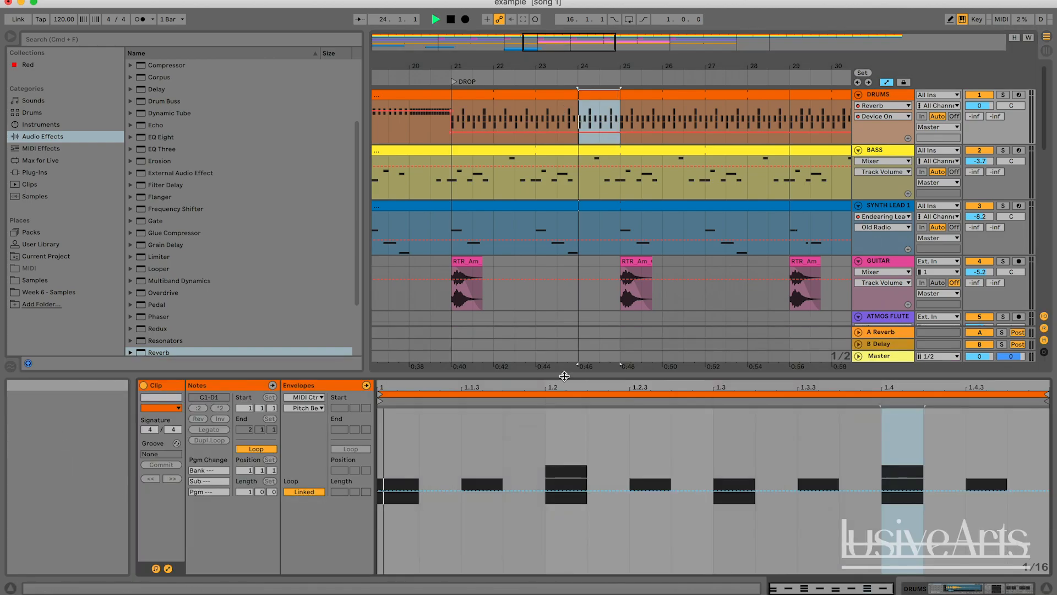
click(367, 385)
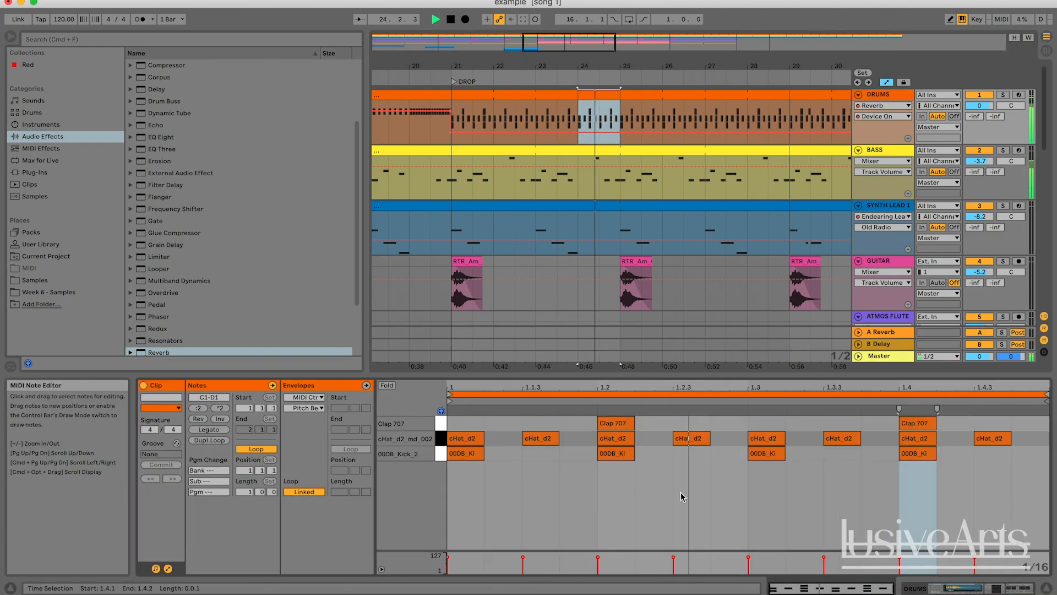
Add Clap 707 notes at 1.4.3 and 1.4.4 and delete the kick at 1.4 to create a drum fill
key(space)
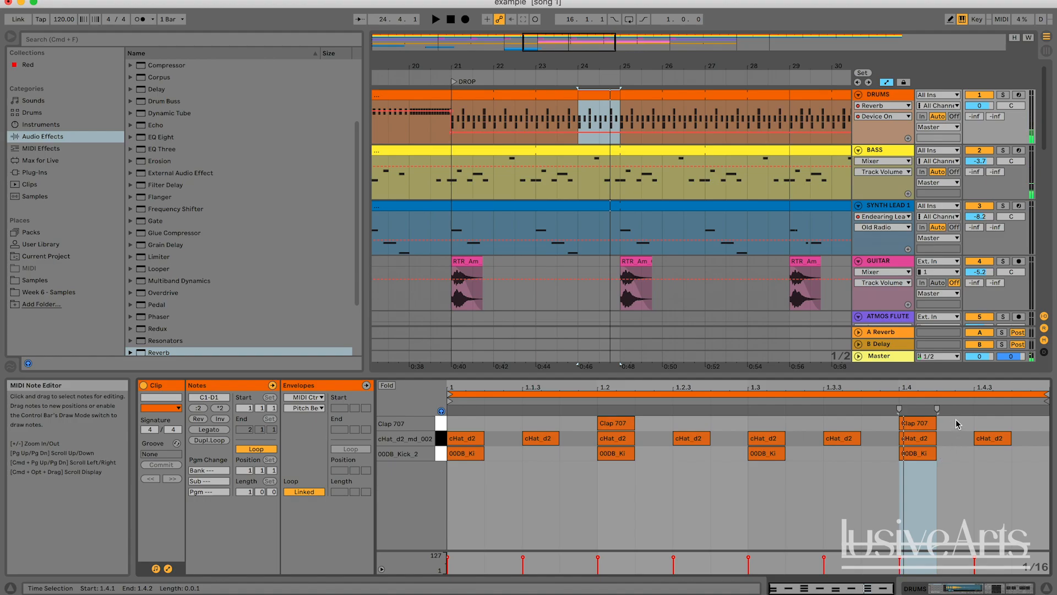
double_click(985, 423)
double_click(1017, 422)
click(984, 473)
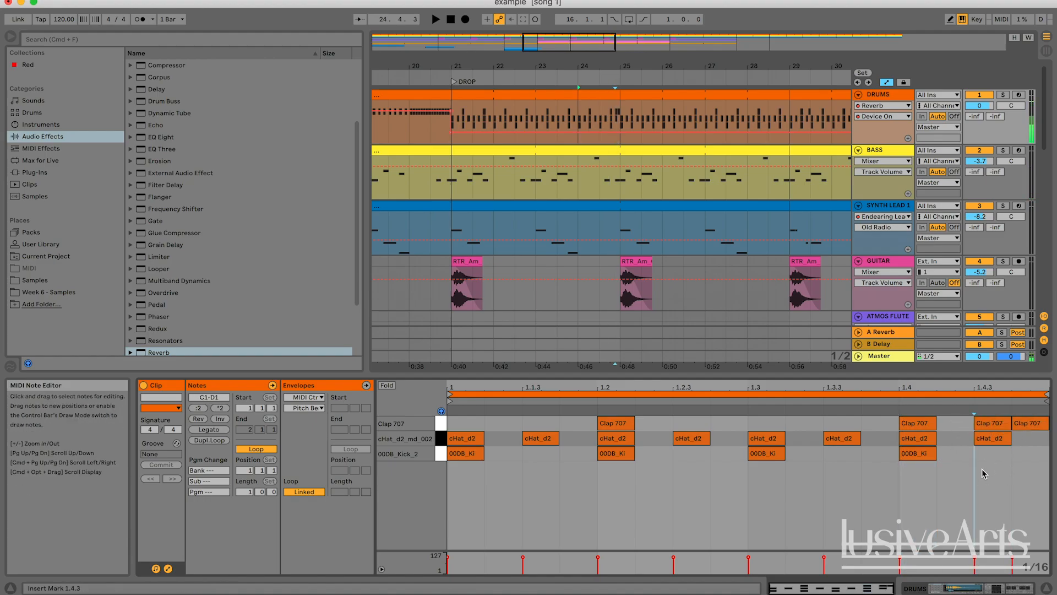
double_click(927, 455)
Play the section after the drop to audition the new drum fill
key(space)
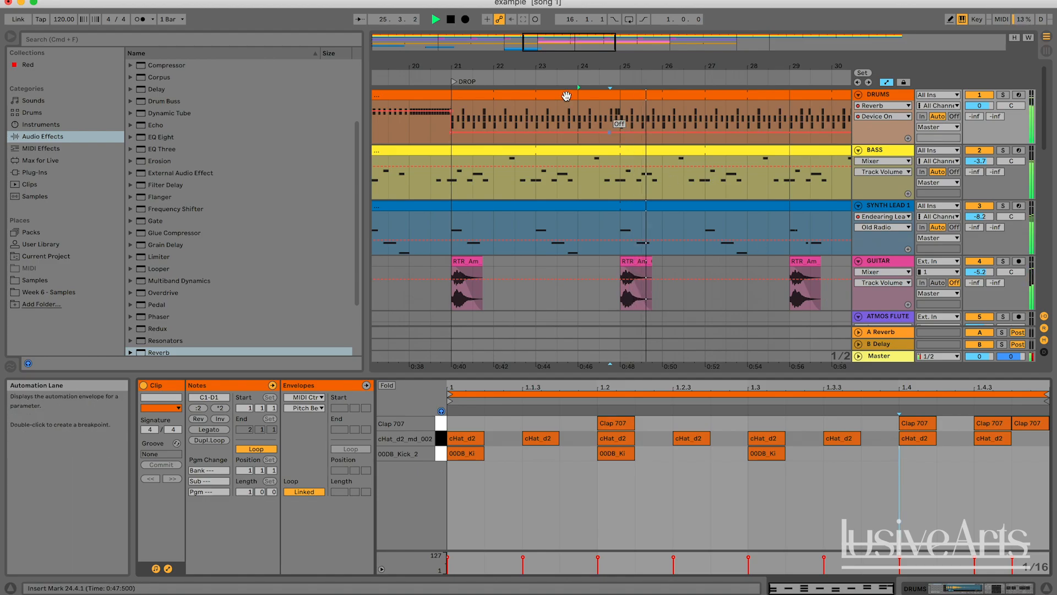
key(space)
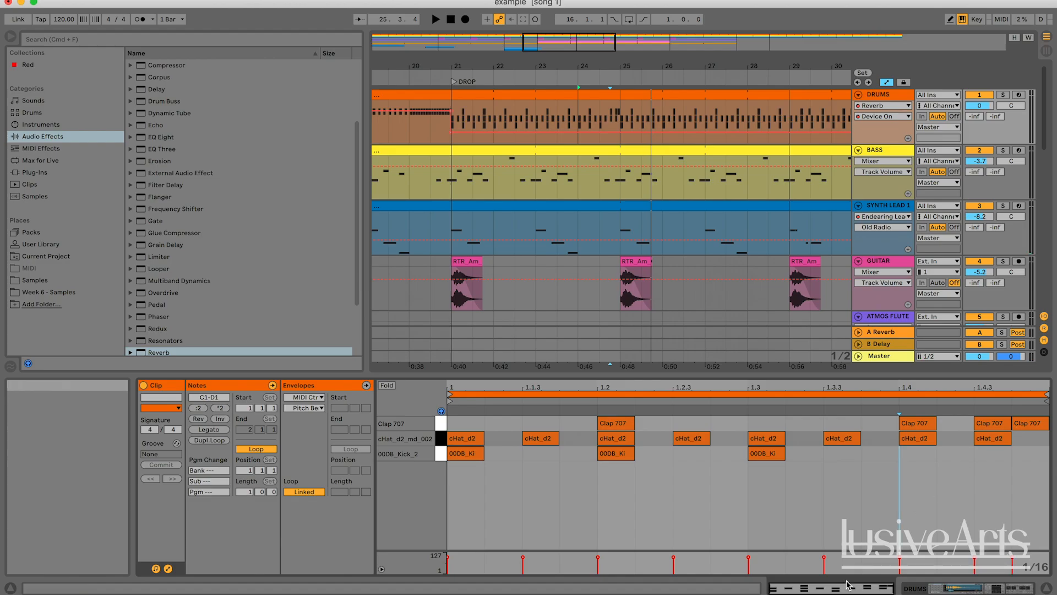
key(space)
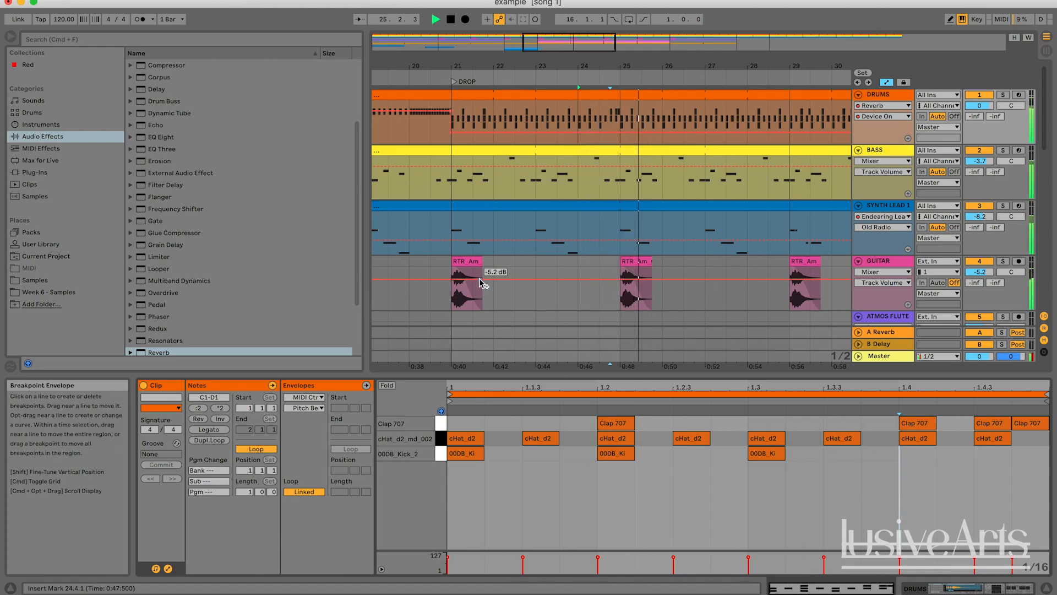
key(space)
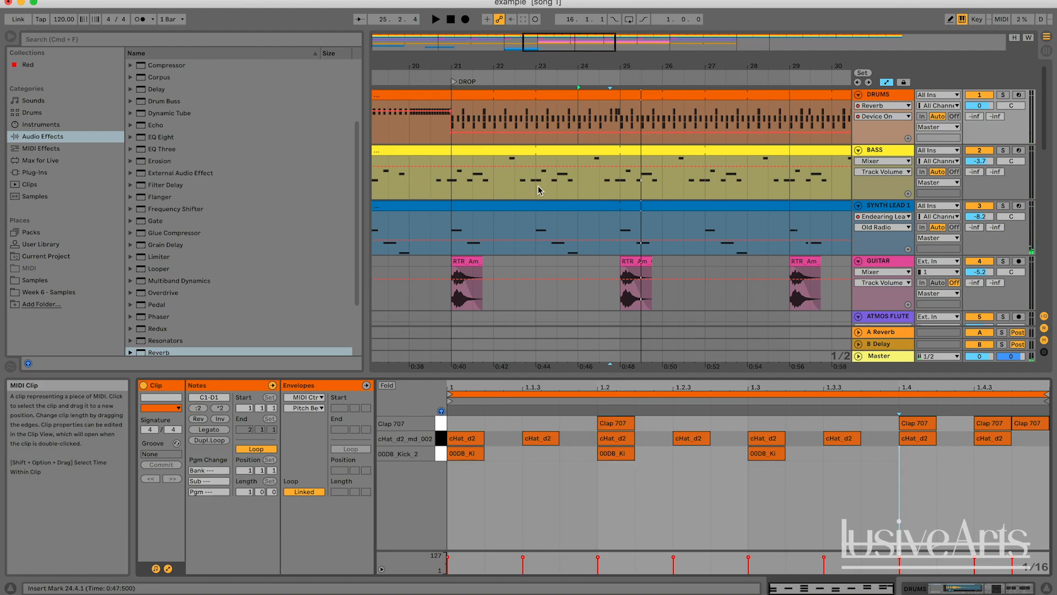
drag(553, 48, 557, 46)
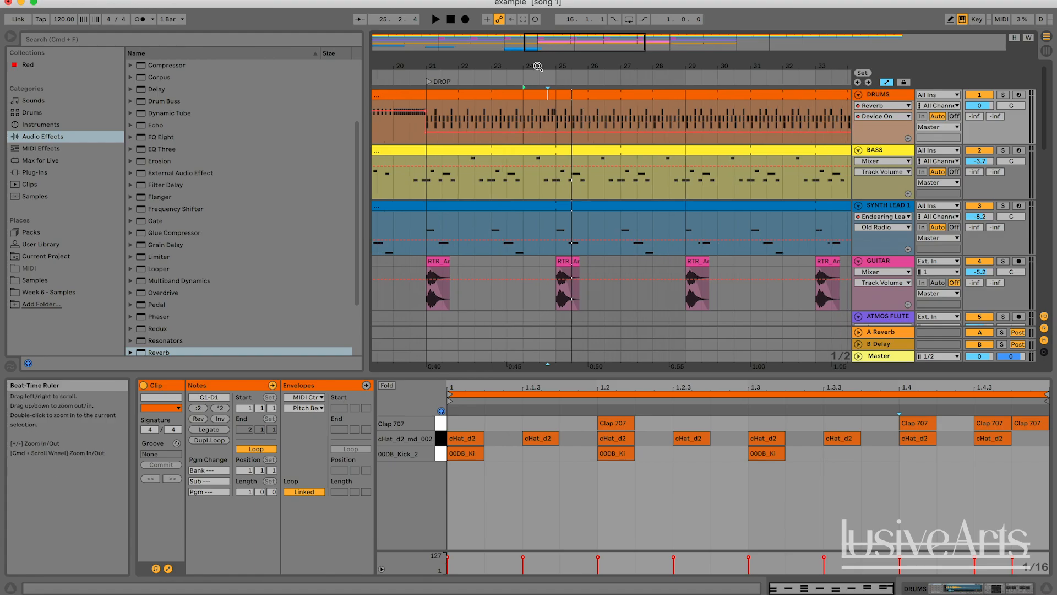
Insert a new audio track below the riser track
scroll(542, 100, down, 10)
scroll(542, 100, down, 5)
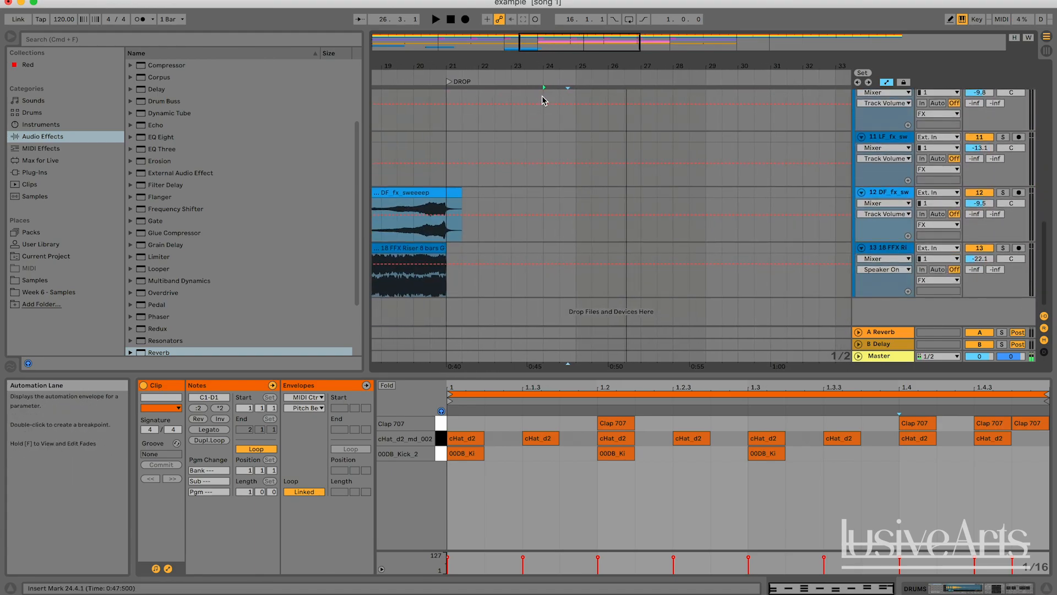
click(900, 253)
key(super+t)
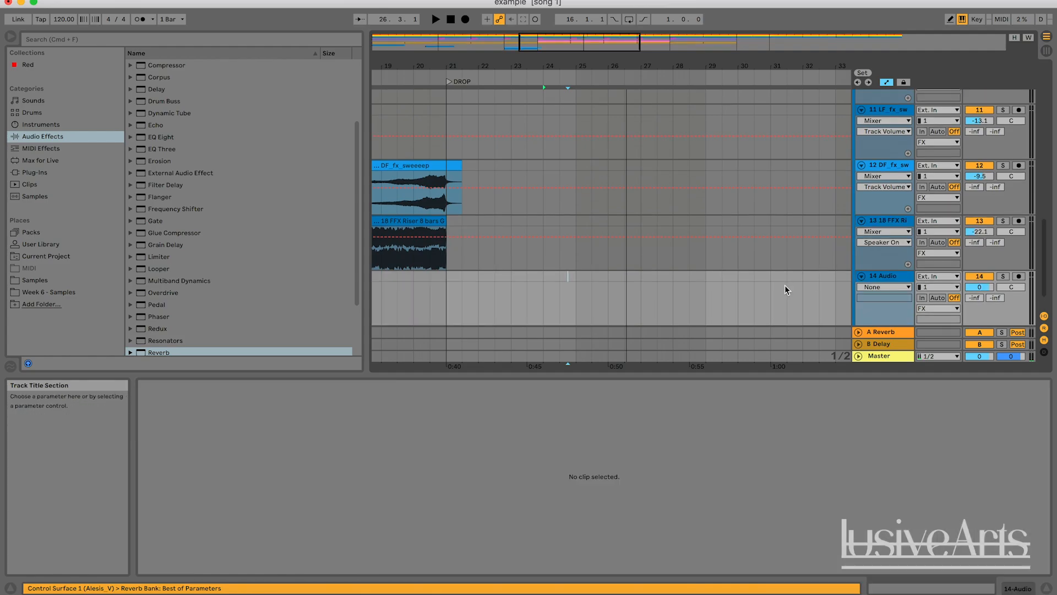
Search the browser for REVERSE and place 01 FFX Reverse Crash FX.wav on the new audio track around bar 24
click(154, 38)
text(REVERSE)
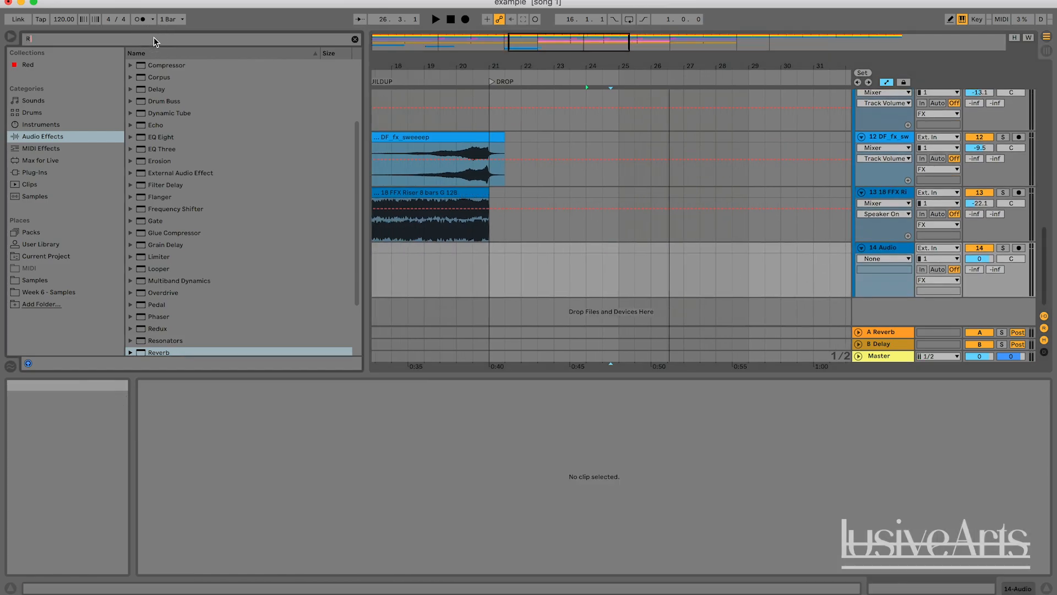
click(42, 196)
click(42, 208)
click(212, 63)
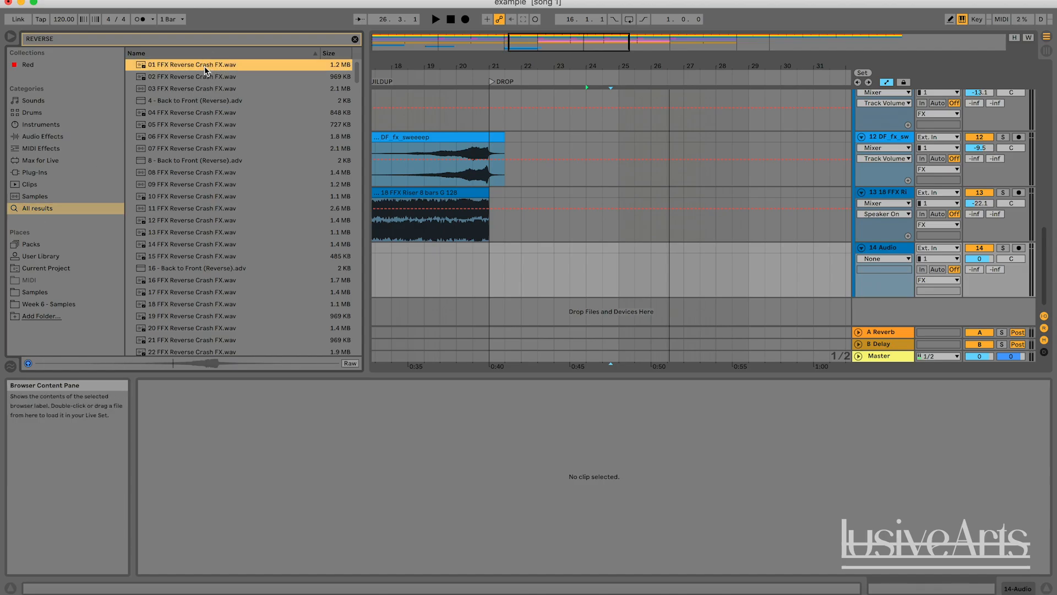
drag(204, 66, 607, 246)
Audition the reverse crash and lower its track volume to about -17.3 dB
click(700, 272)
click(603, 268)
key(space)
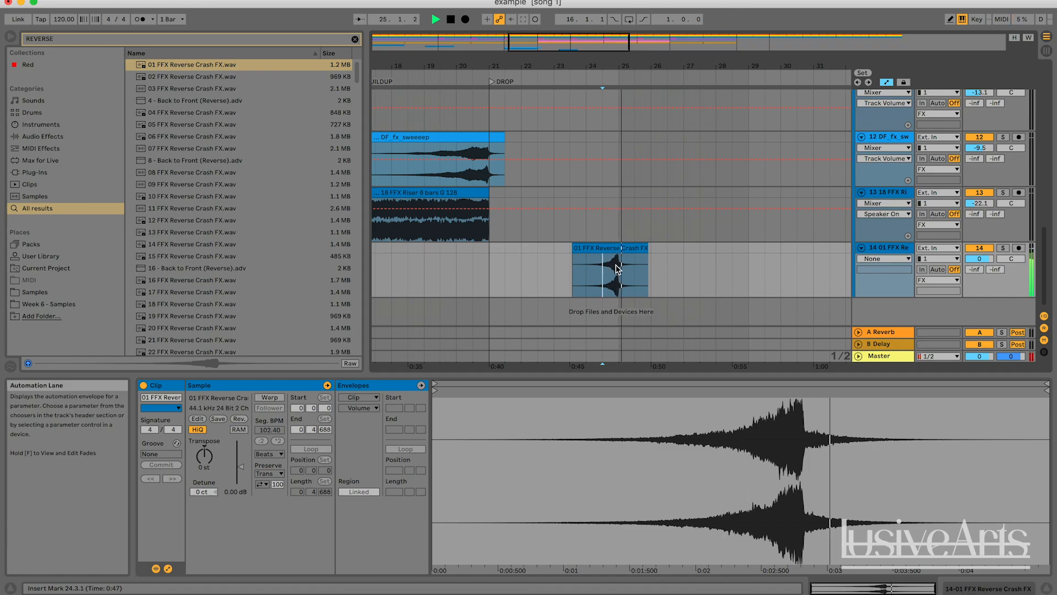
key(space)
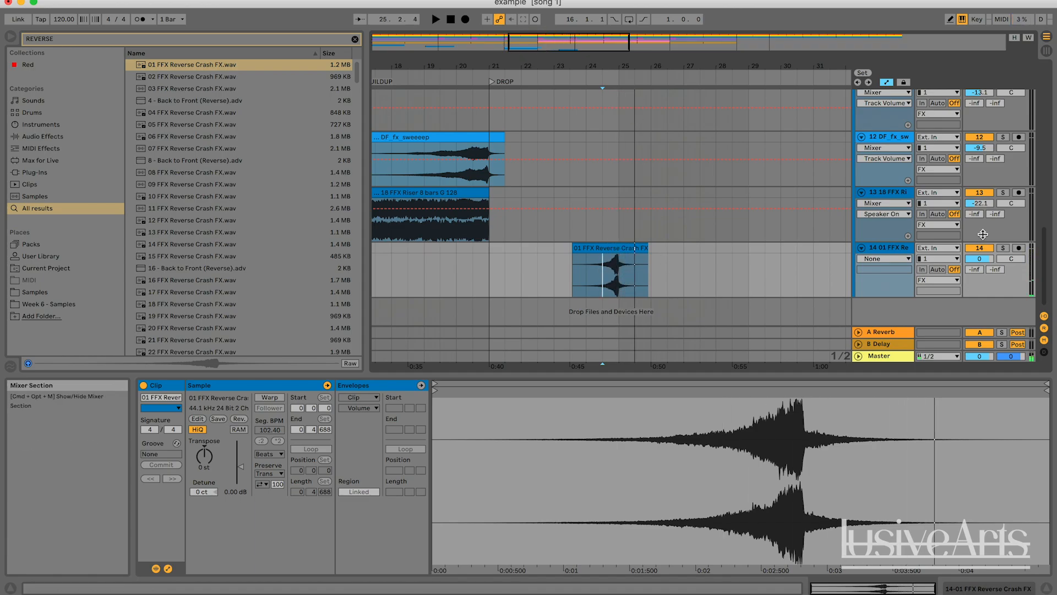
drag(980, 258, 979, 281)
key(space)
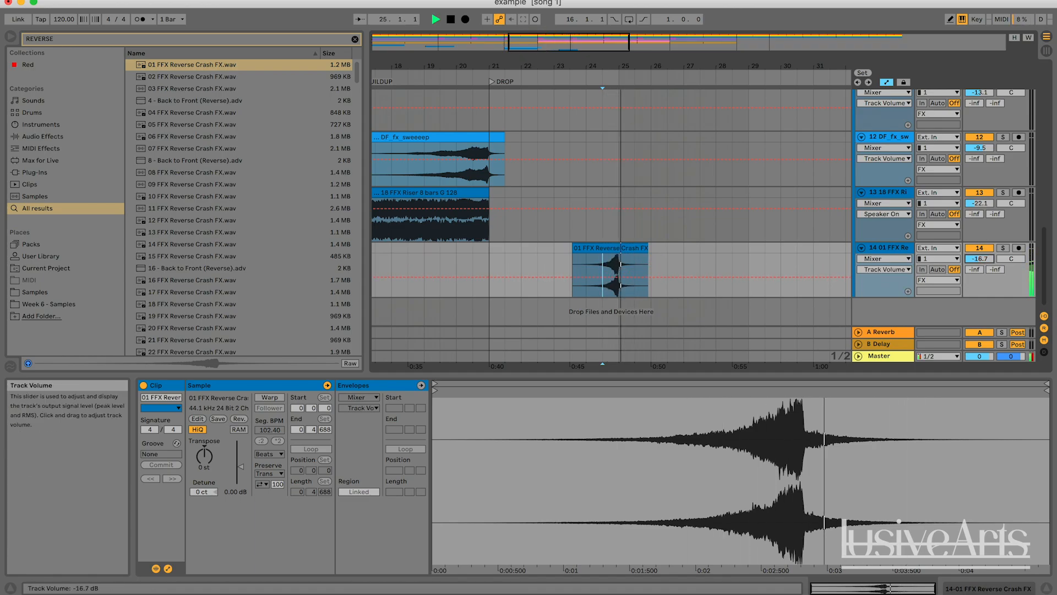
Play from just before the reverse crash to audition it in context
click(562, 257)
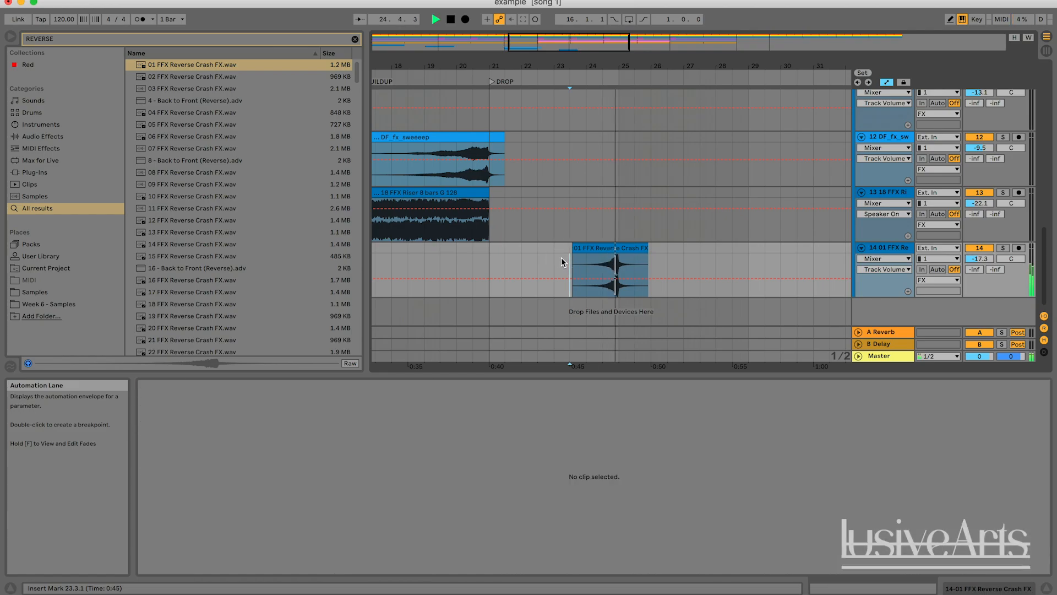
key(space)
key(space)
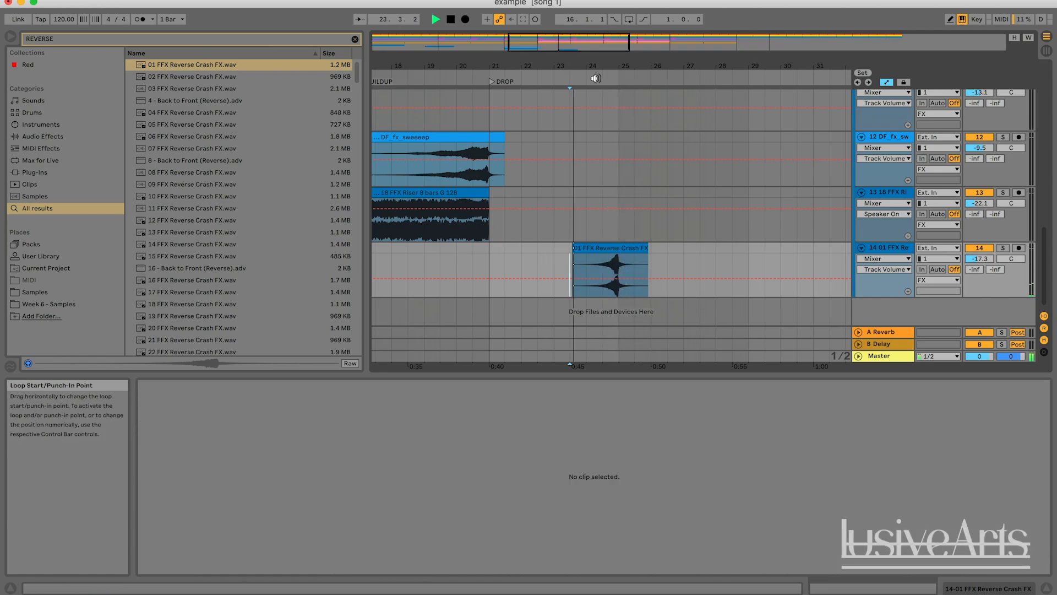
key(space)
Insert a new audio track below the reverse crash track and search the browser for downlif
scroll(566, 138, down, 3)
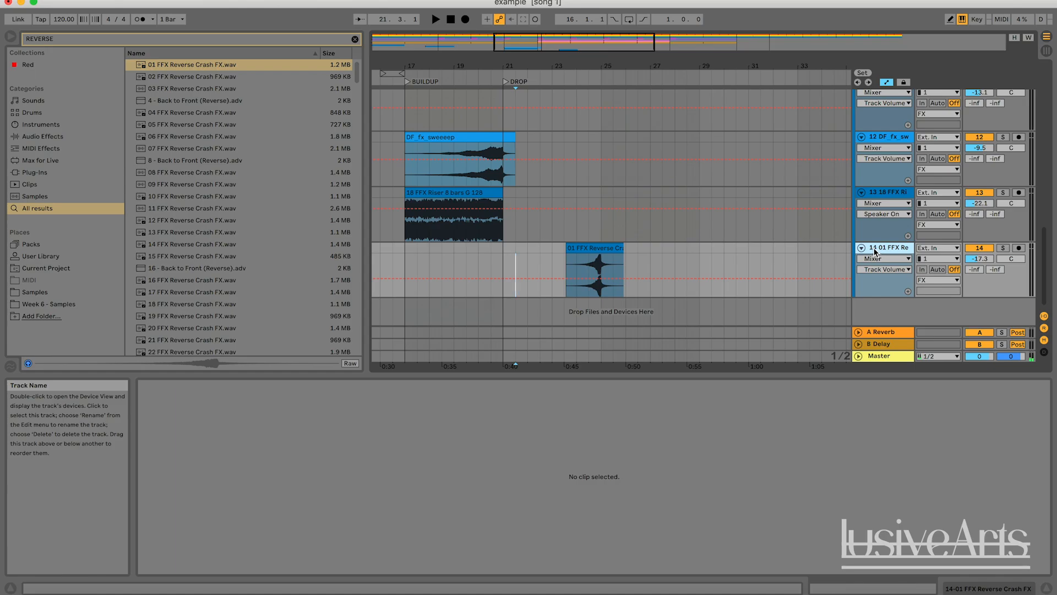
key(super+t)
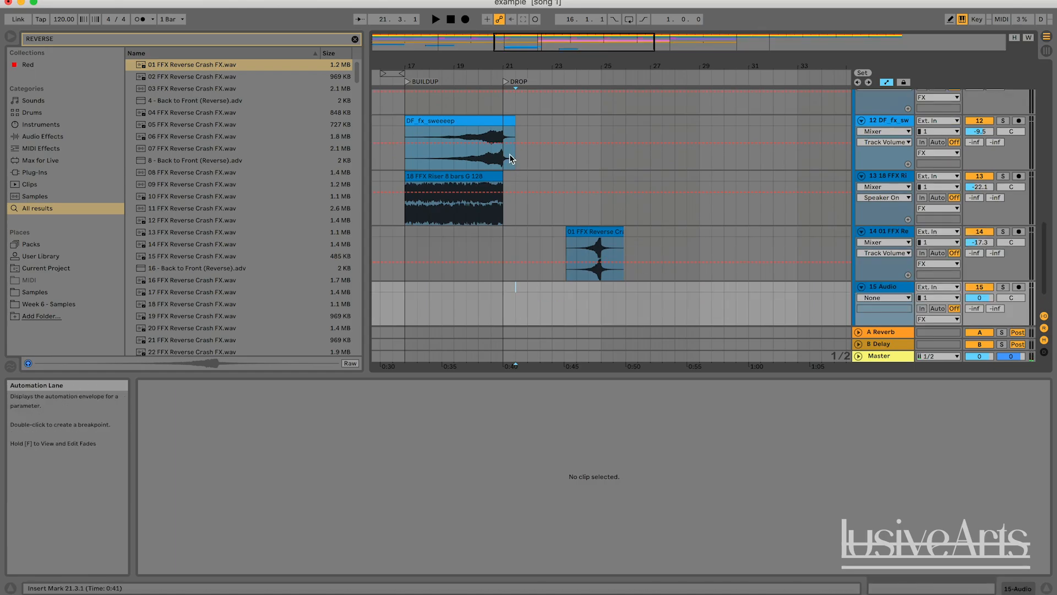
click(128, 40)
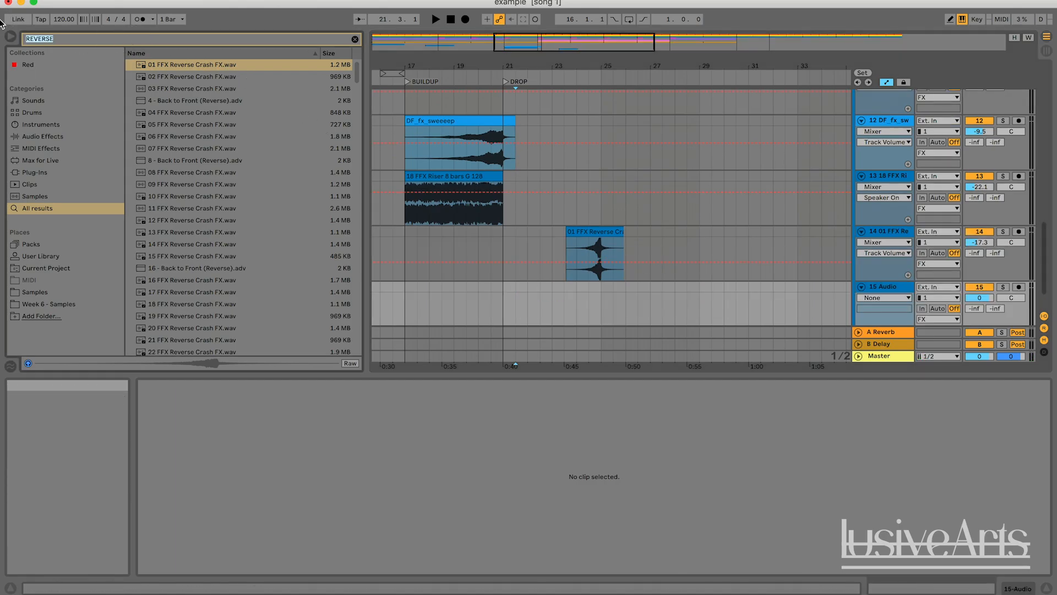
key(BackSpace)
text(dowsn)
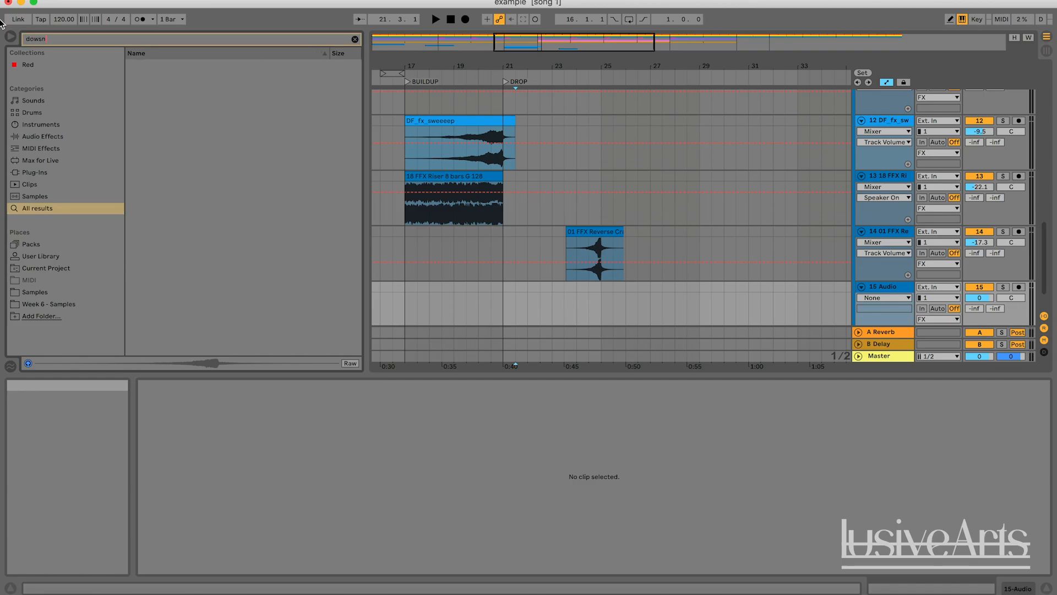
key(BackSpace)
text(nlif)
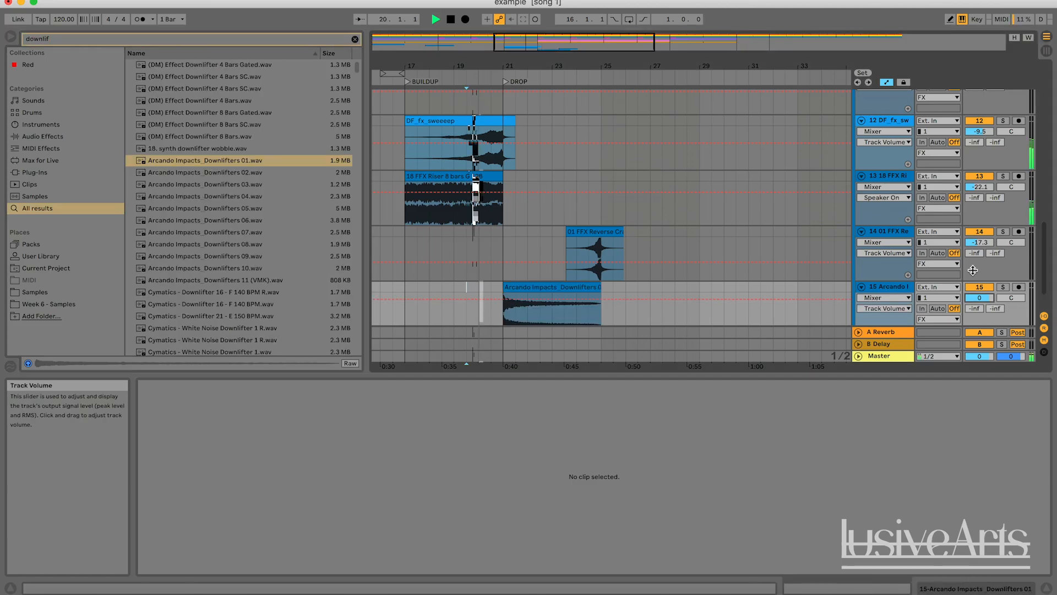
Lower the downlifter track's volume to about -15.8 dB and trim the end of the Arcando Impacts_Downlifters 01 clip slightly
drag(980, 297, 979, 319)
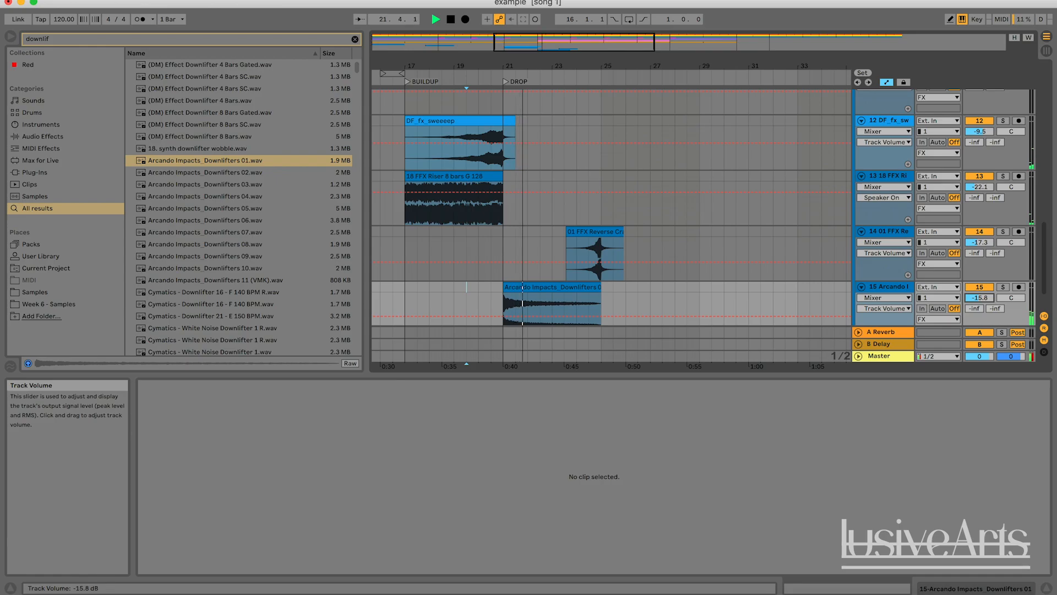
scroll(672, 314, down, 2)
click(595, 250)
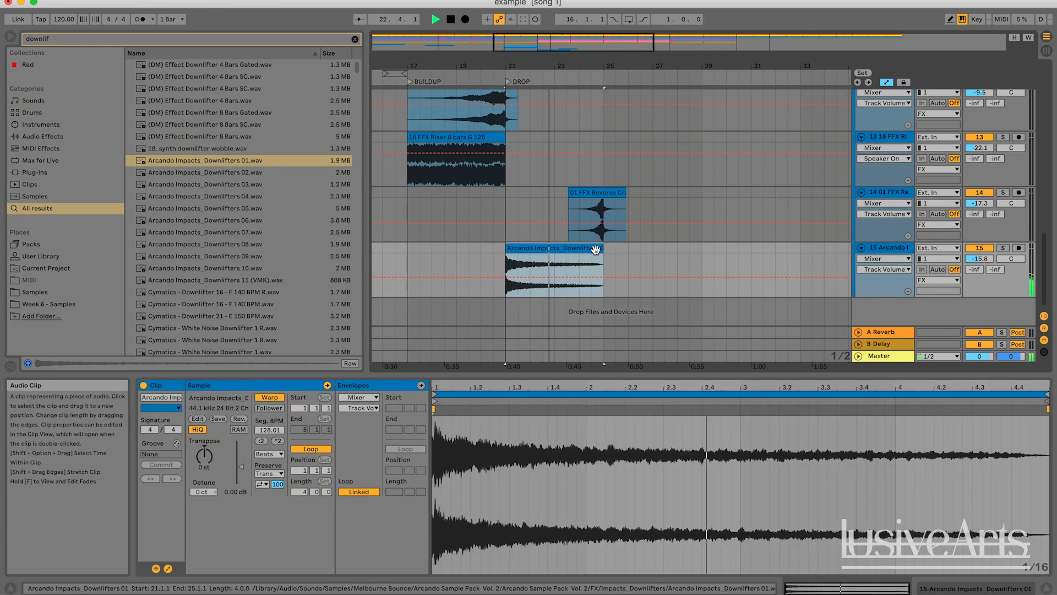
drag(603, 264, 597, 264)
click(494, 253)
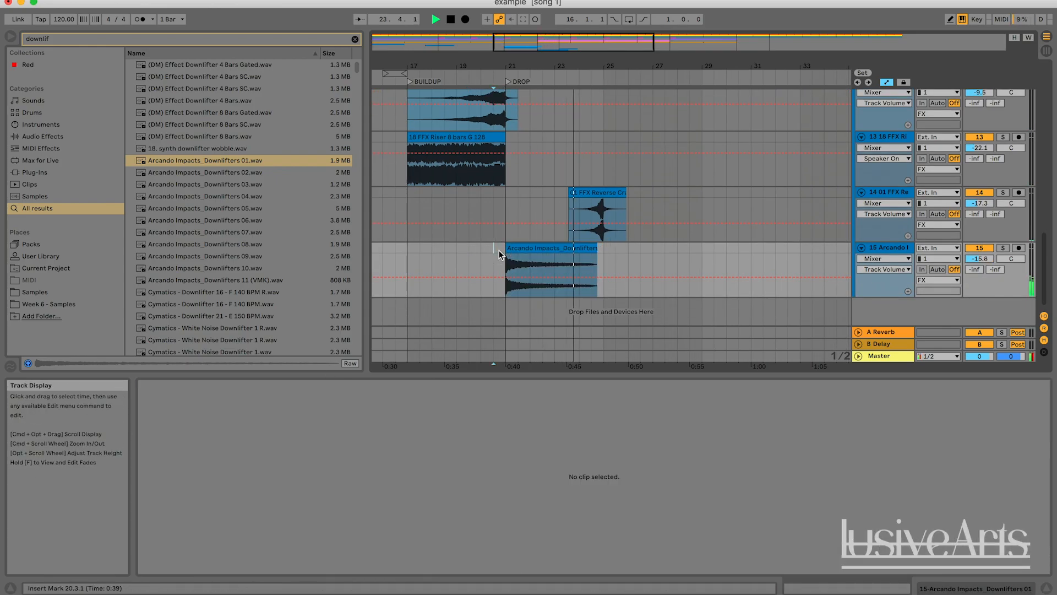
Clear the browser search and play the arrangement from around the drop to audition the downlifter and drums
key(space)
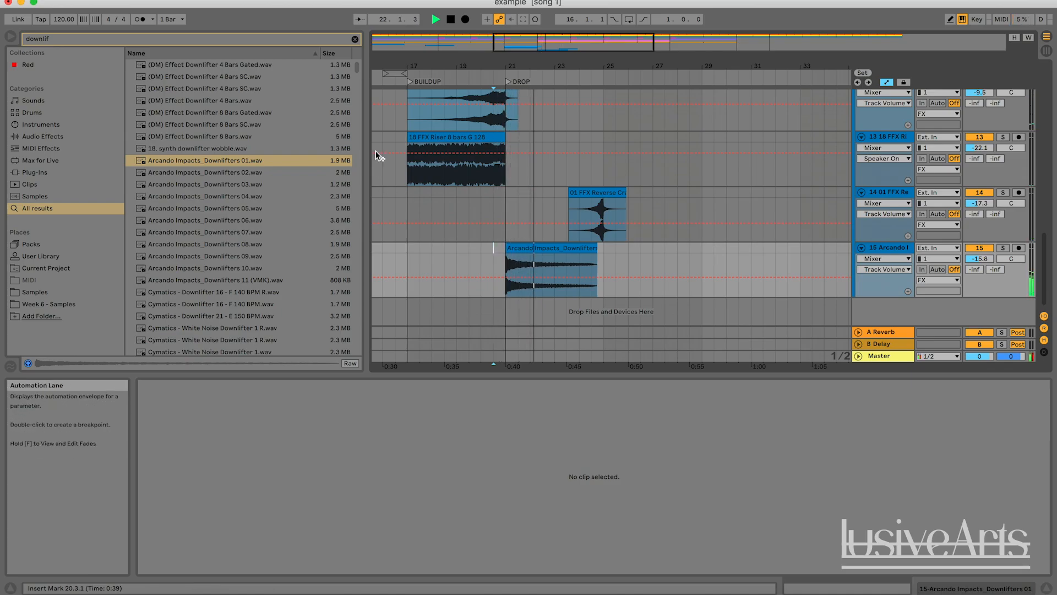
click(681, 110)
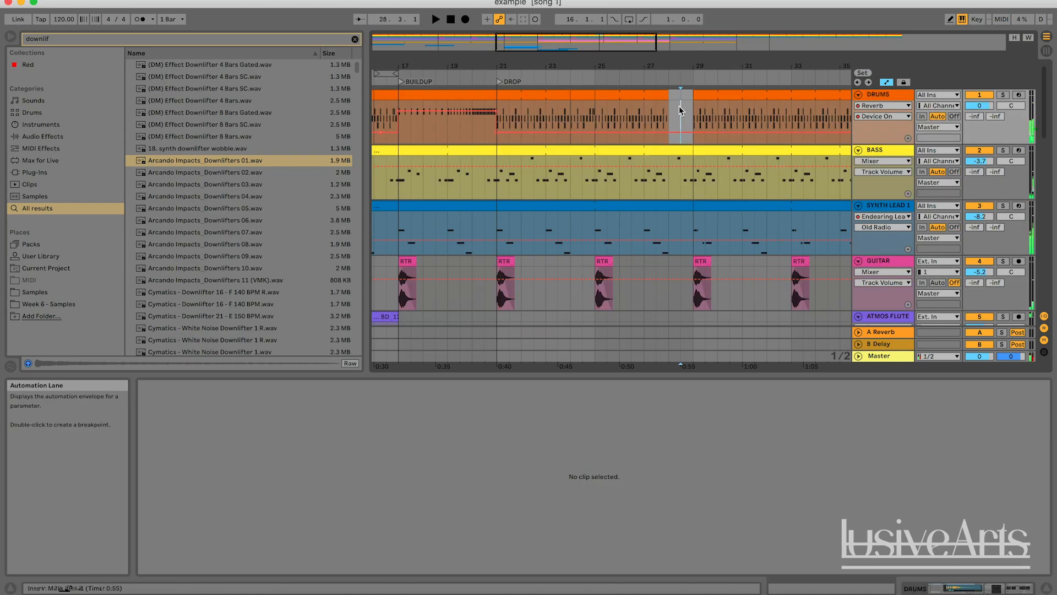
click(355, 39)
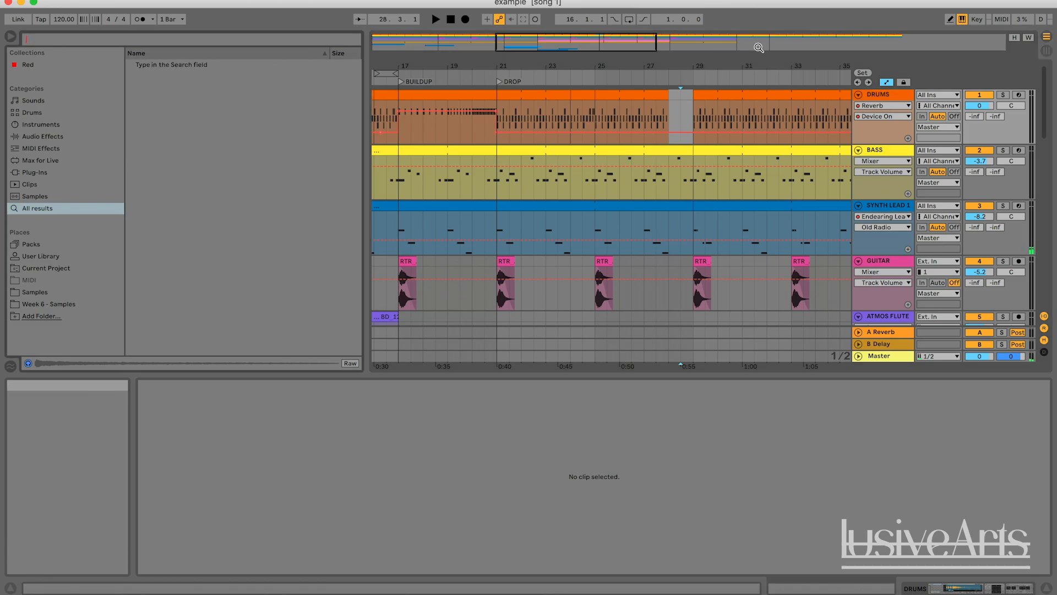
click(667, 104)
mouse_move(584, 43)
mouse_down()
mouse_move(585, 57)
mouse_move(604, 41)
mouse_up()
click(596, 80)
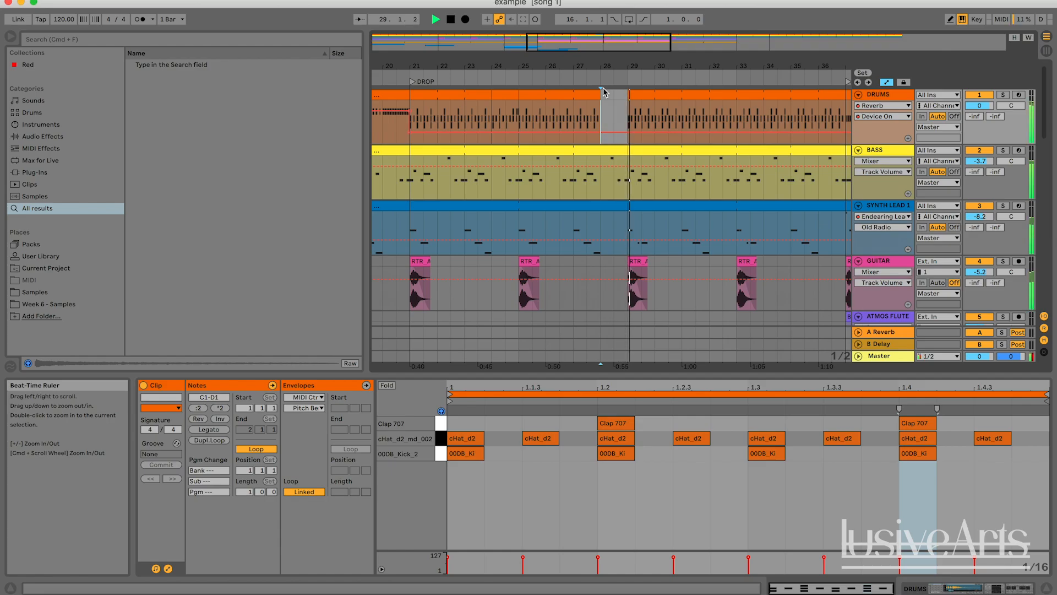
key(space)
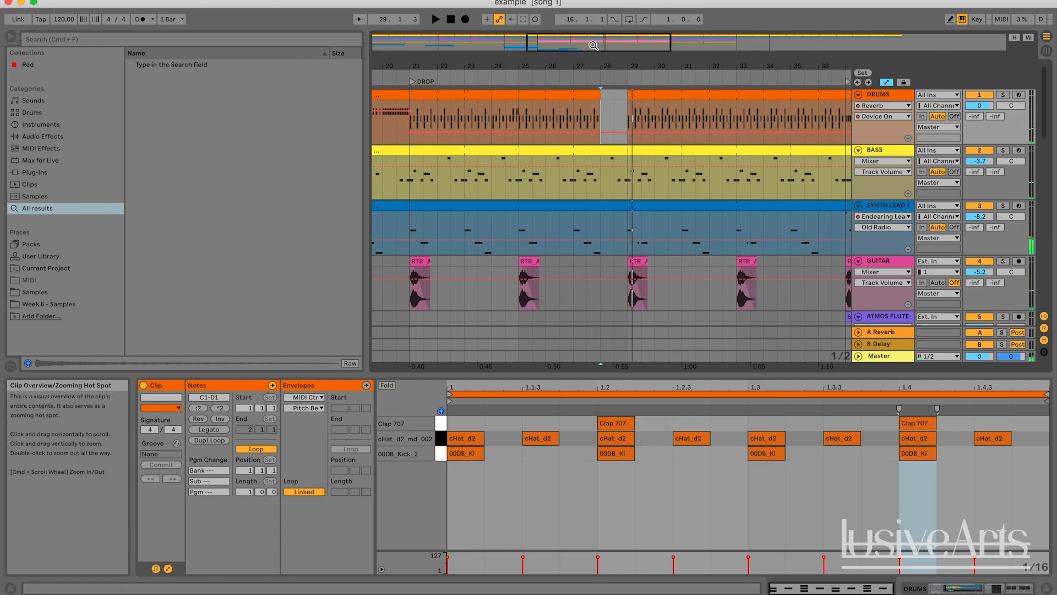
Navigate to the VOX CHOPS clip around bars 25 to 31 and play it to audition the vocal melody
drag(605, 65, 598, 48)
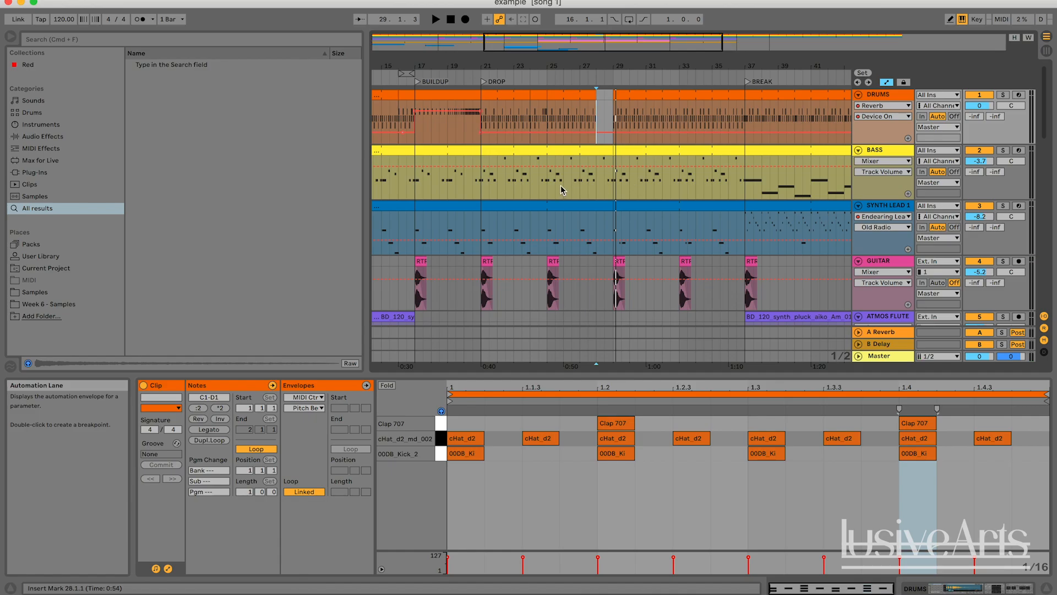
click(544, 83)
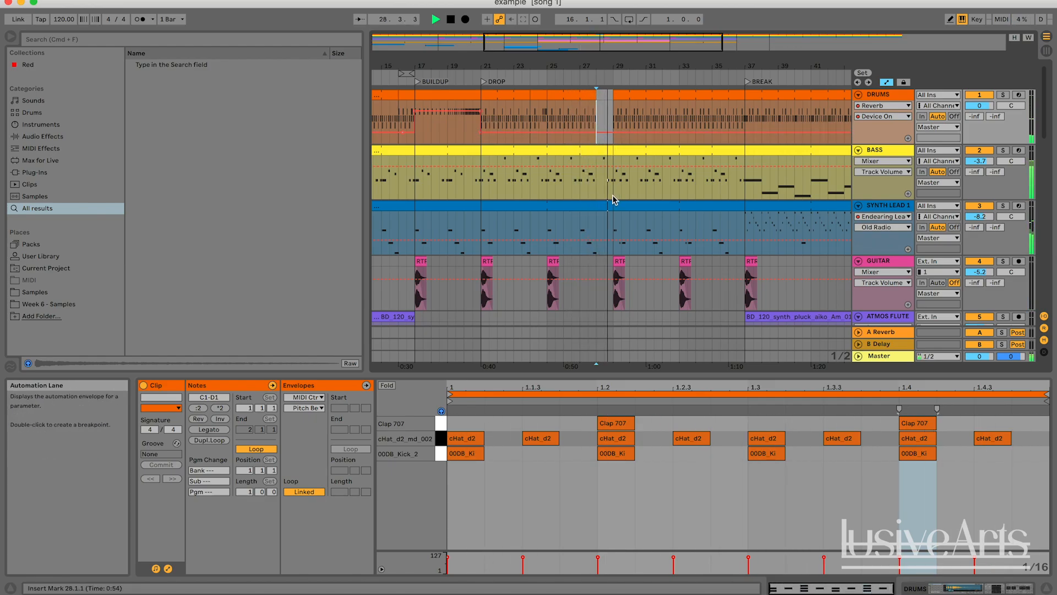
scroll(614, 199, down, 4)
scroll(612, 195, down, 5)
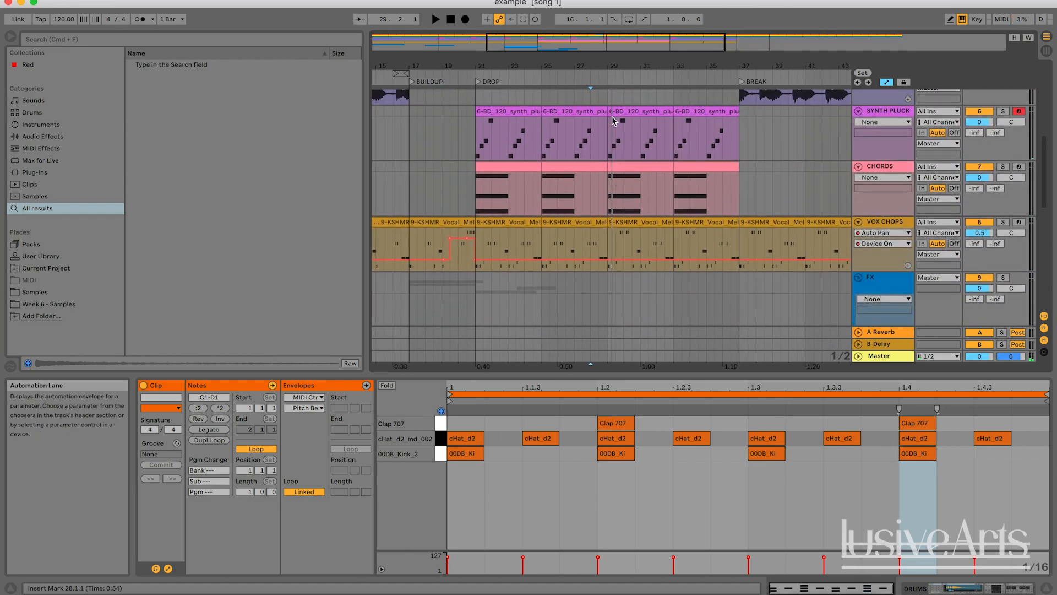
drag(597, 45, 598, 47)
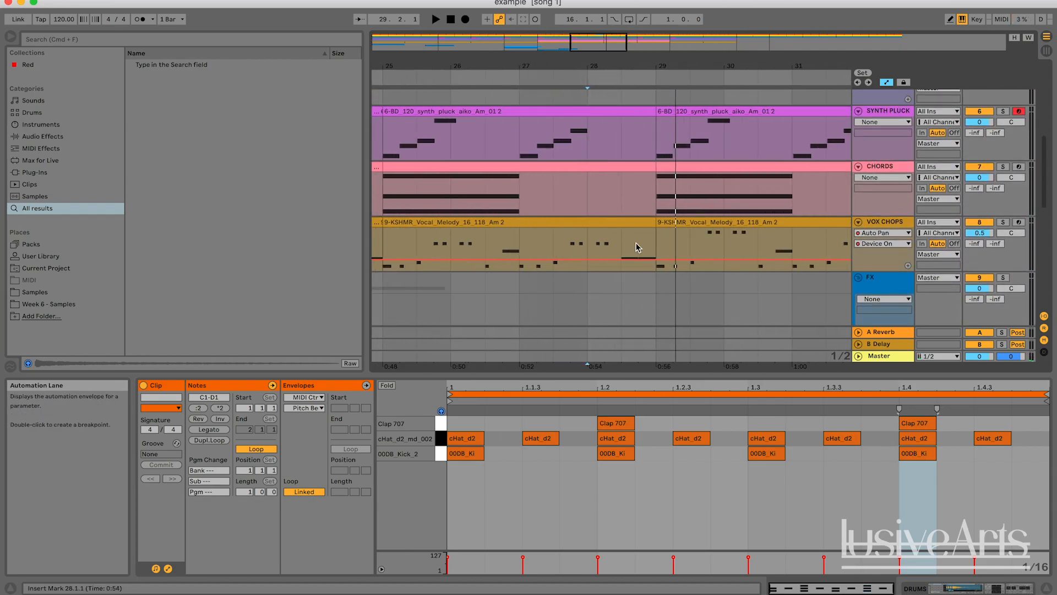
click(633, 222)
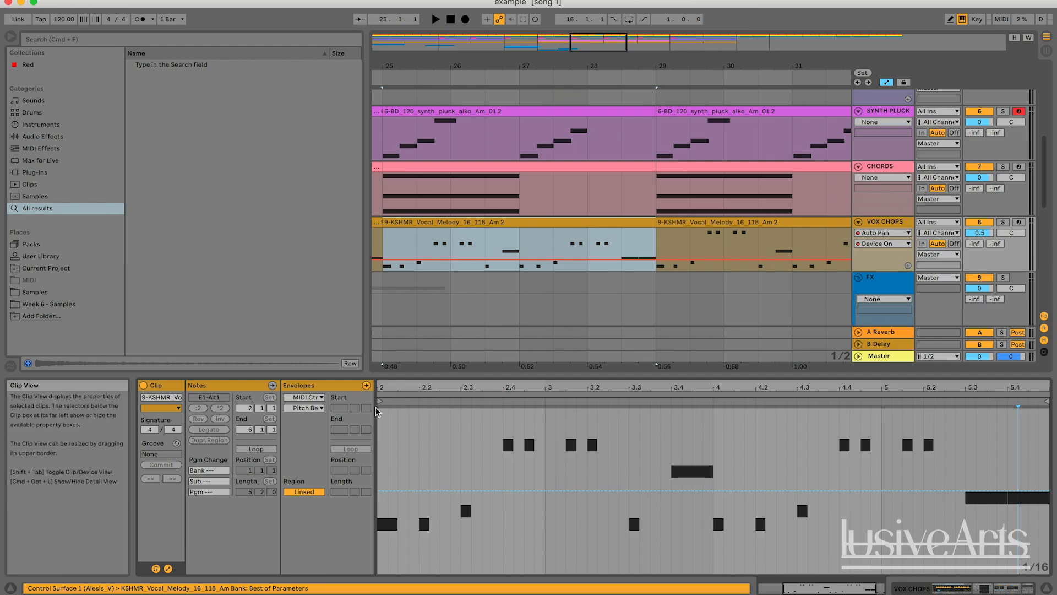
click(366, 385)
key(space)
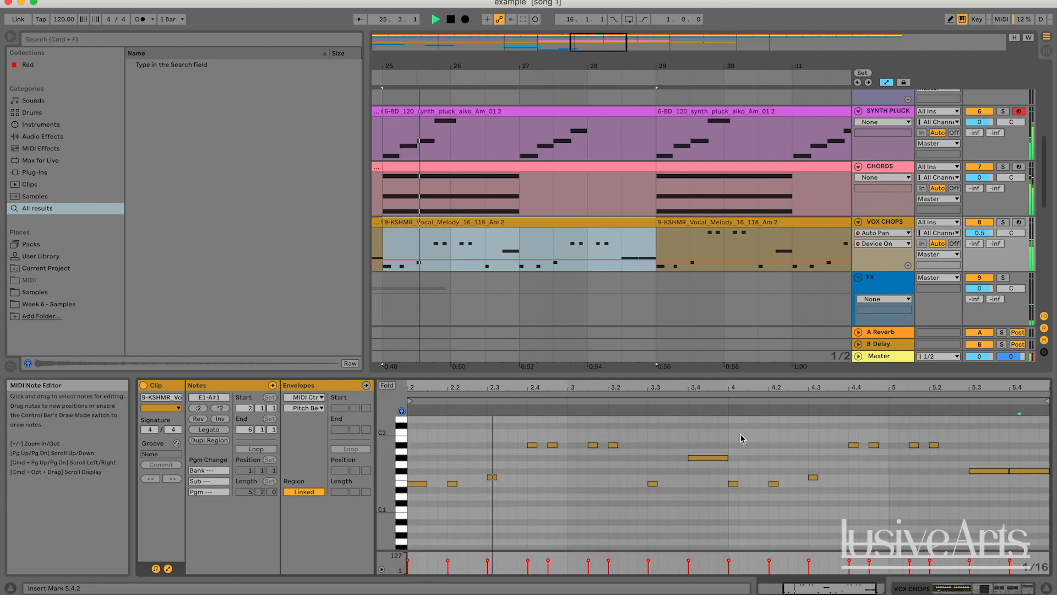
click(553, 242)
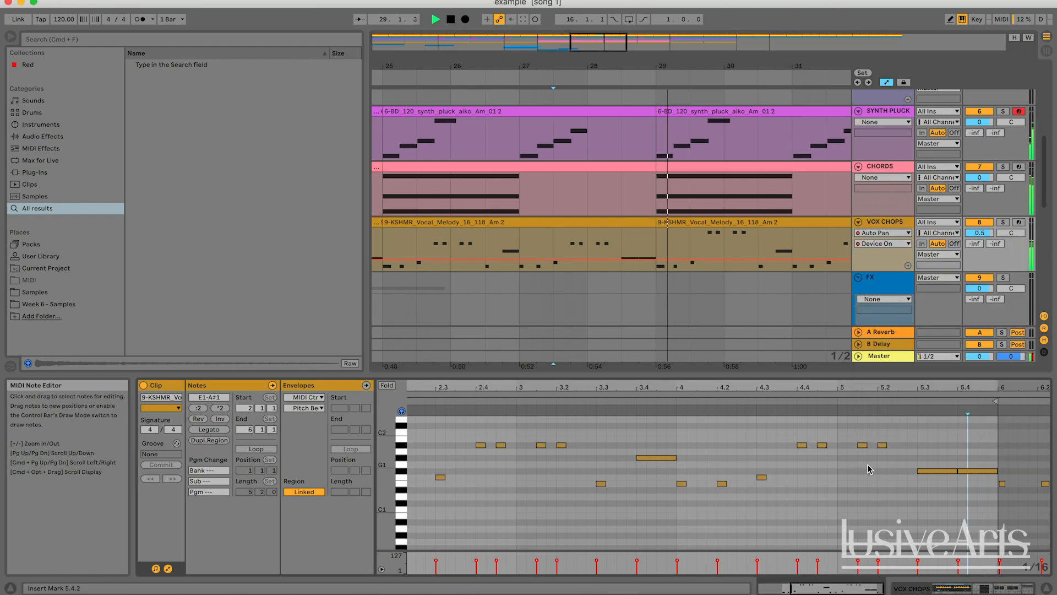
Add a Utility device to the VOX CHOPS track and choose its Gain parameter for automation
double_click(883, 221)
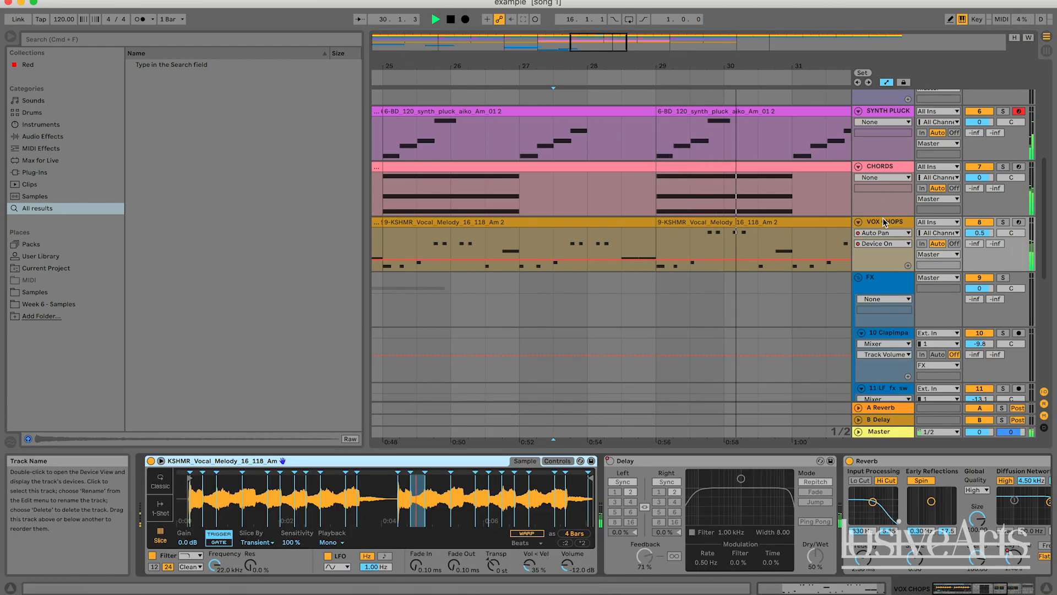
click(883, 217)
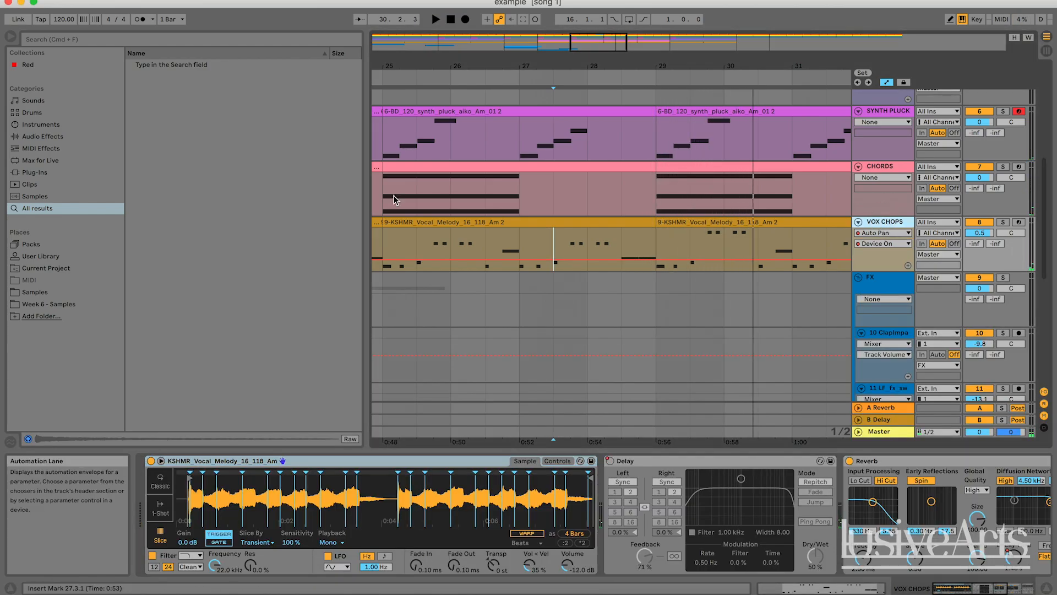
click(40, 136)
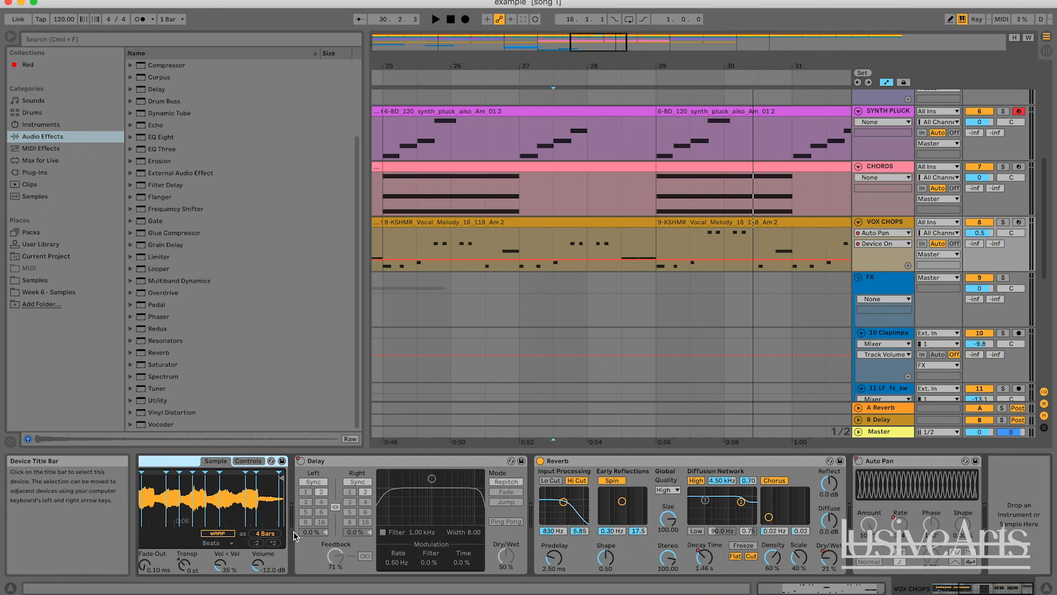
double_click(150, 396)
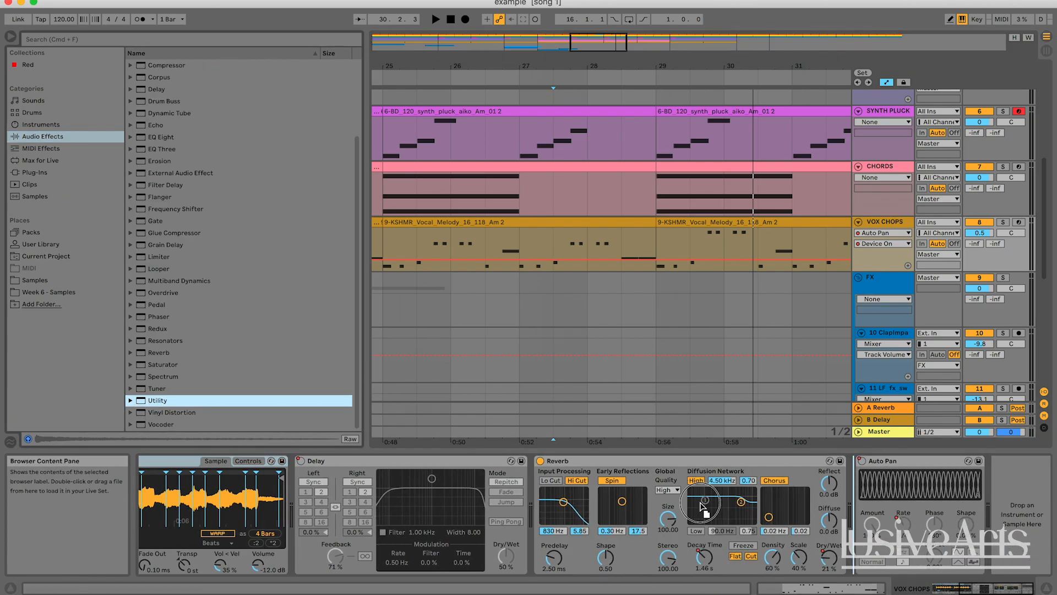
click(1019, 504)
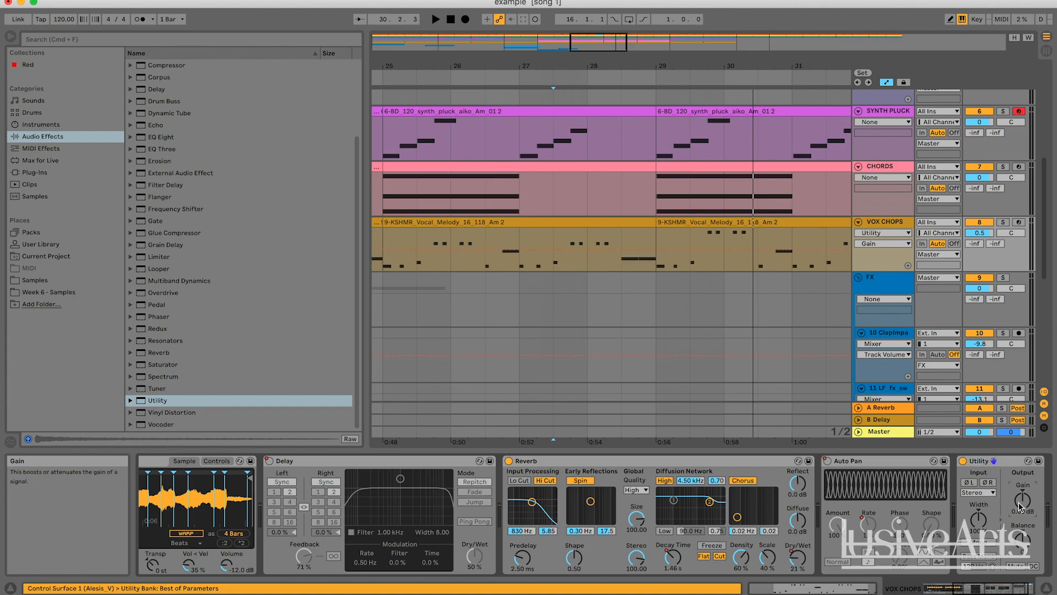
Draw Utility Gain automation breakpoints on VOX CHOPS around bars 28 to 29, raising the gain to about 3 dB
click(586, 249)
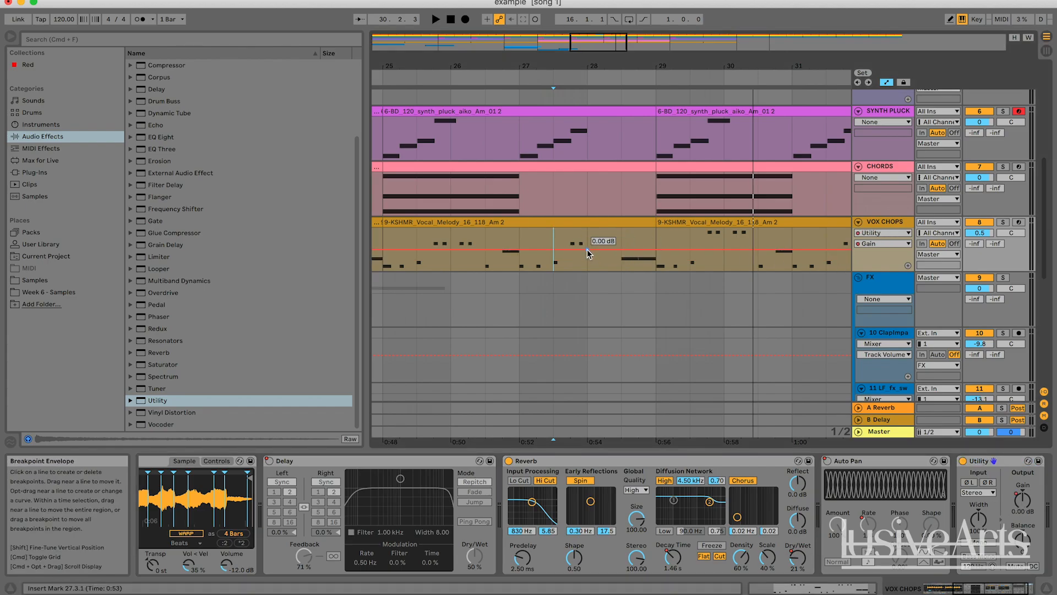
drag(653, 248, 648, 243)
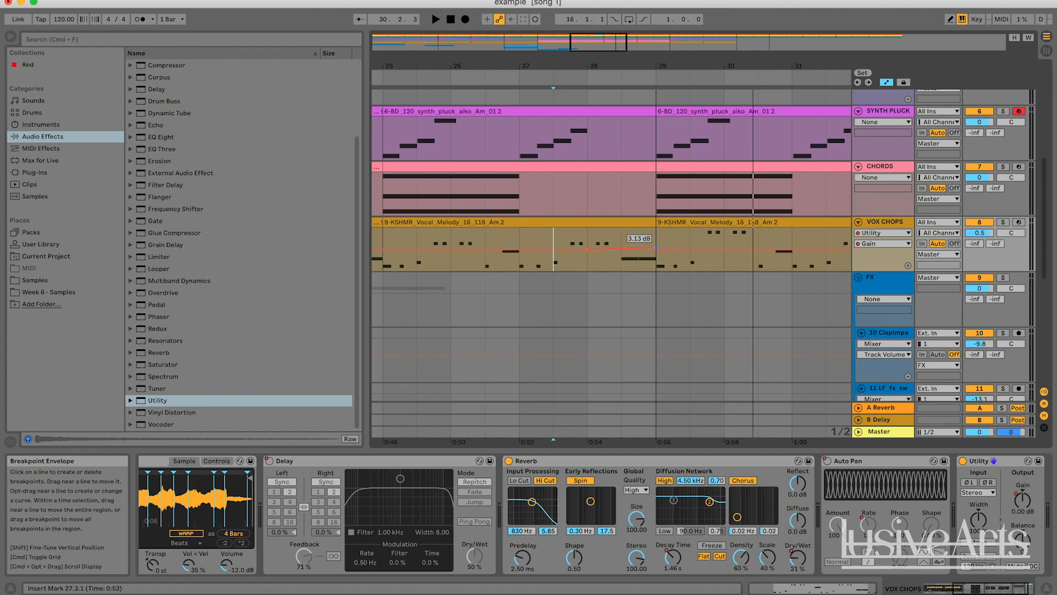
drag(656, 249, 656, 248)
click(587, 246)
Play the vox chops section repeatedly from around bar 27 to audition the gain automation
key(space)
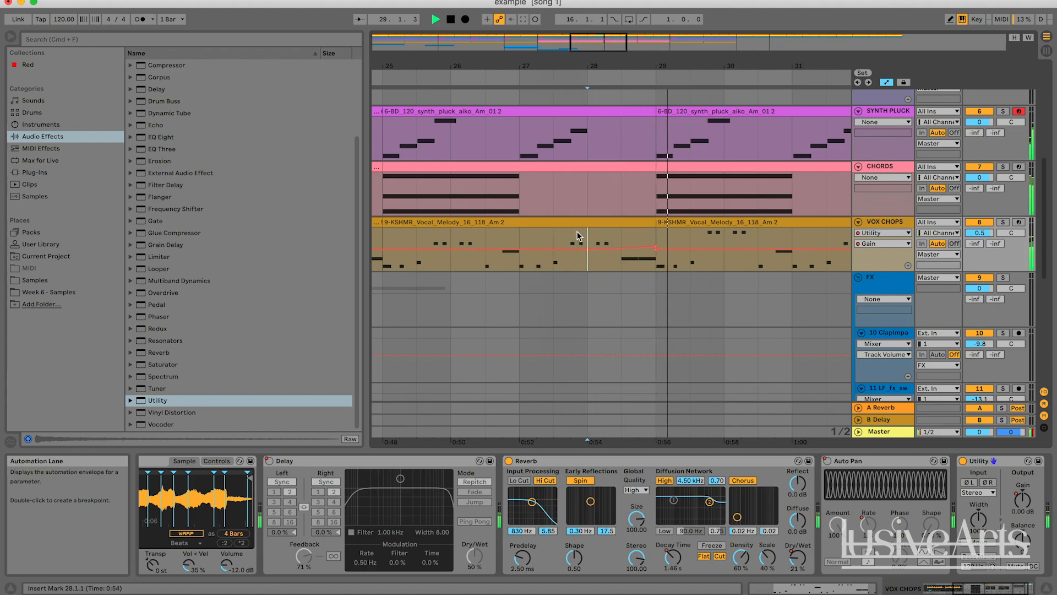
key(space)
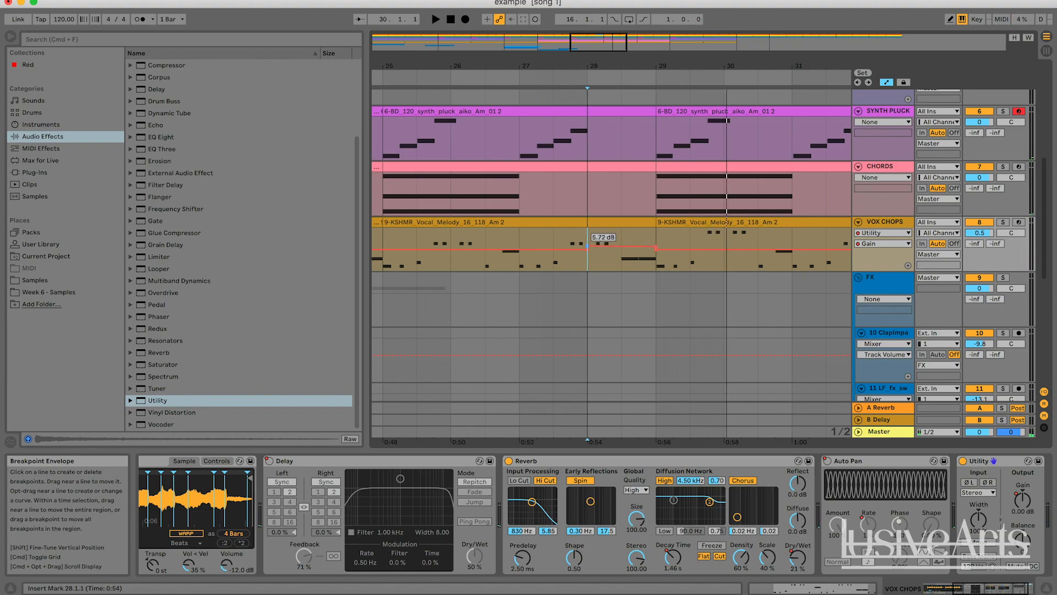
key(space)
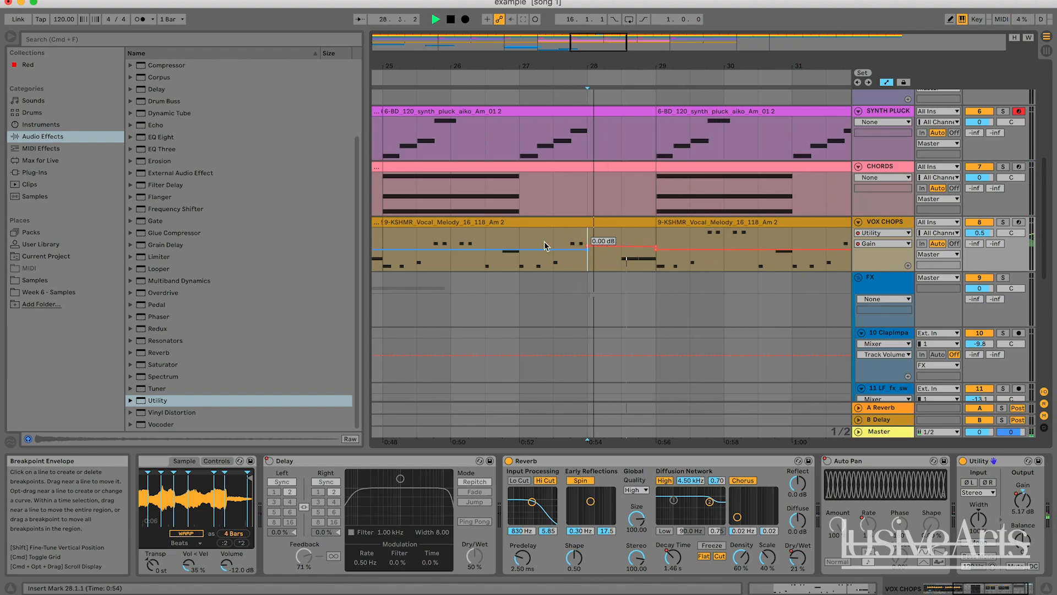
click(520, 245)
key(space)
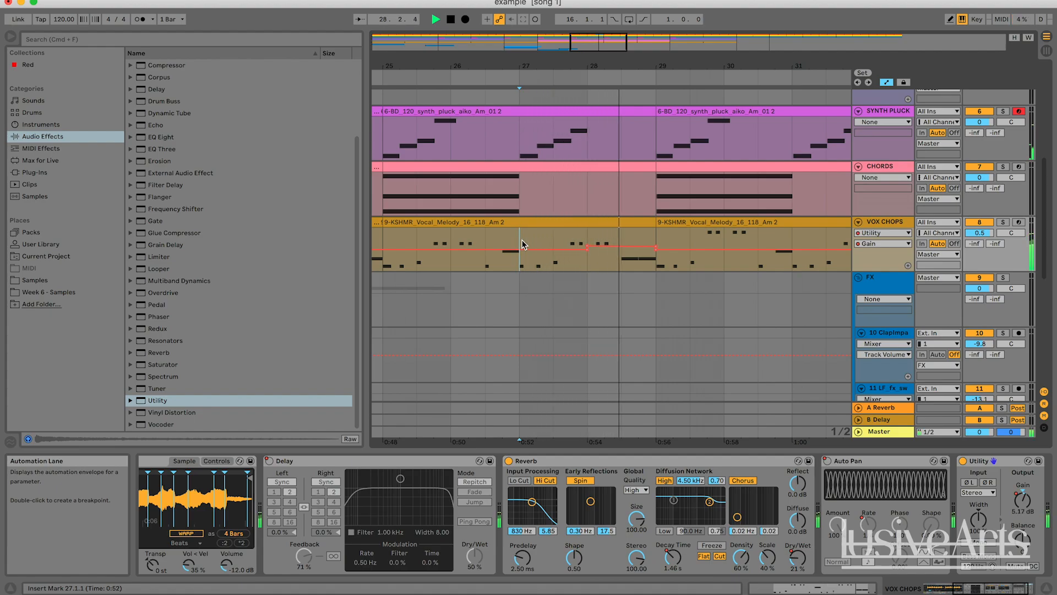
key(space)
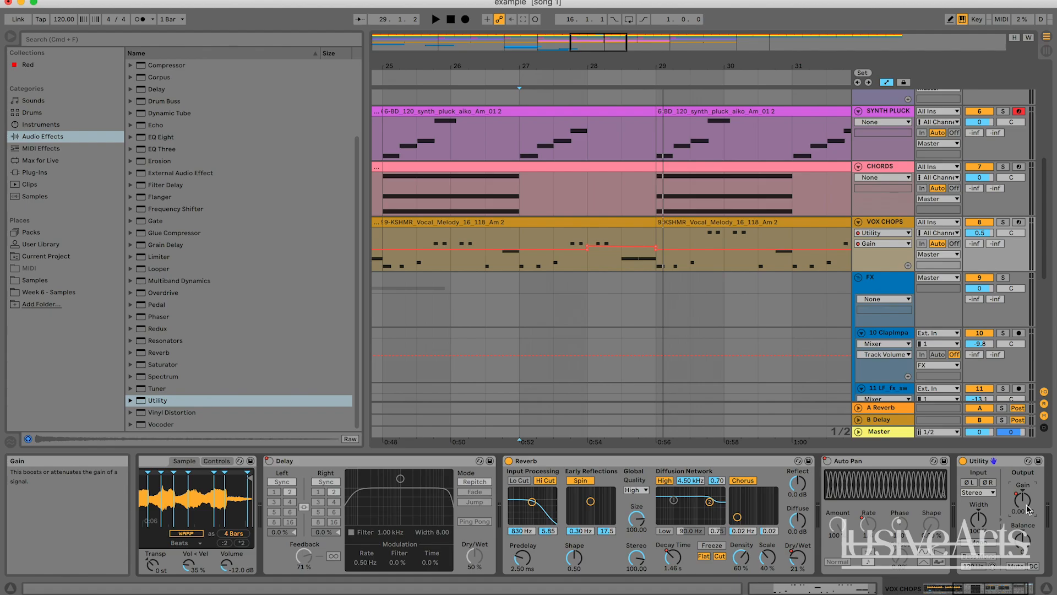
drag(605, 51, 609, 51)
key(space)
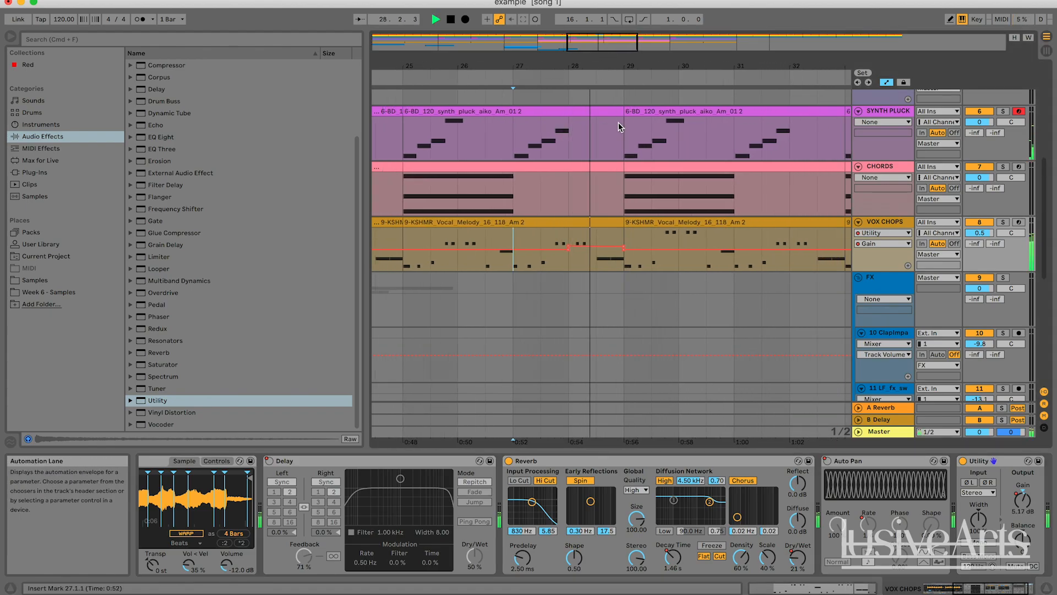
key(space)
Show the Reverb Decay Time automation on the VOX CHOPS track and play it back
click(797, 558)
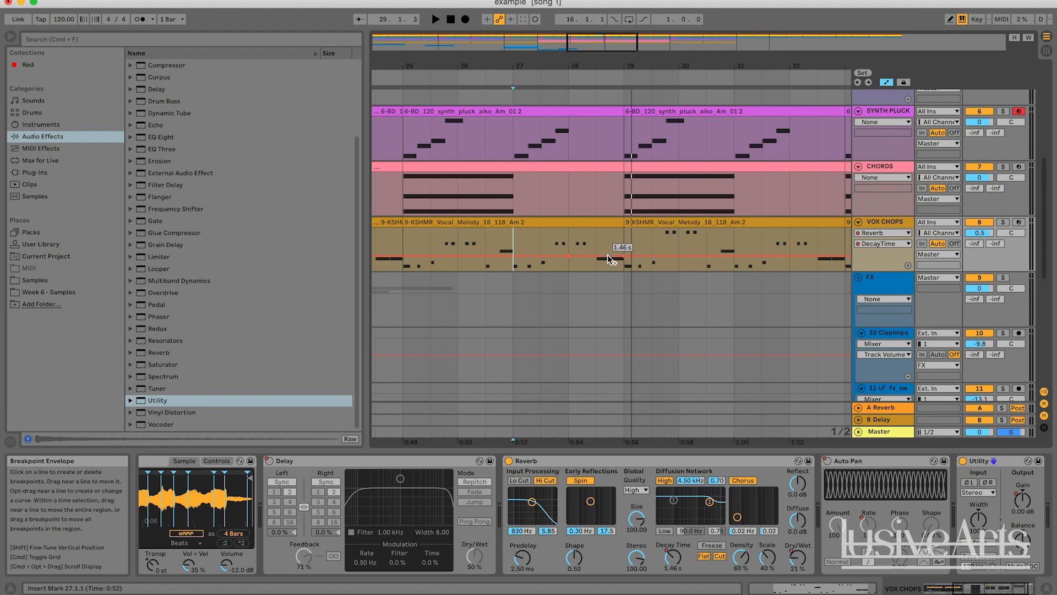
key(space)
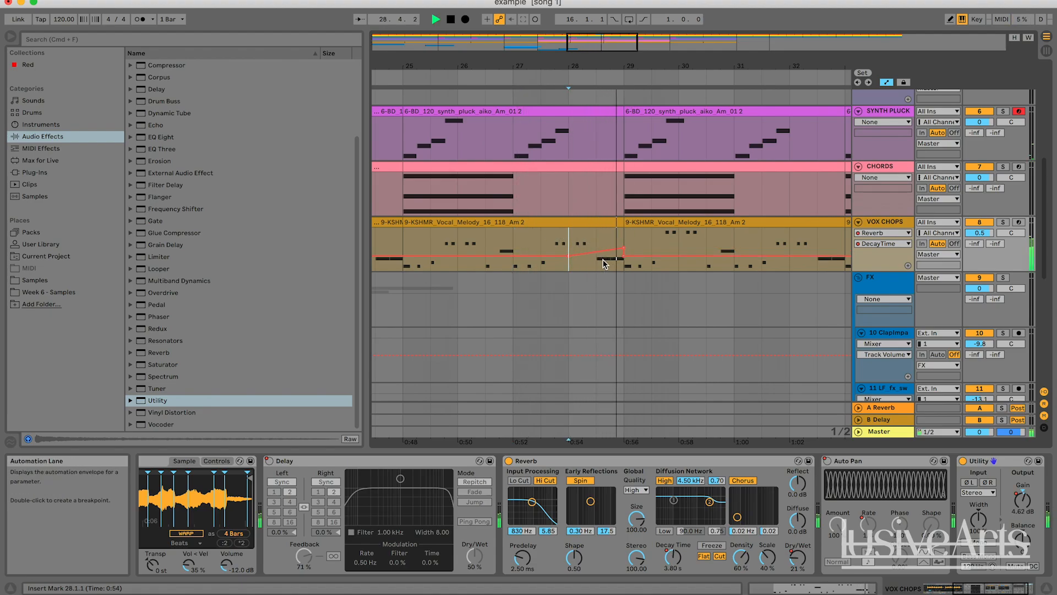
Draw a Reverb Dry/Wet automation ramp on the VOX CHOPS track rising from about bar 28 to bar 29
key(space)
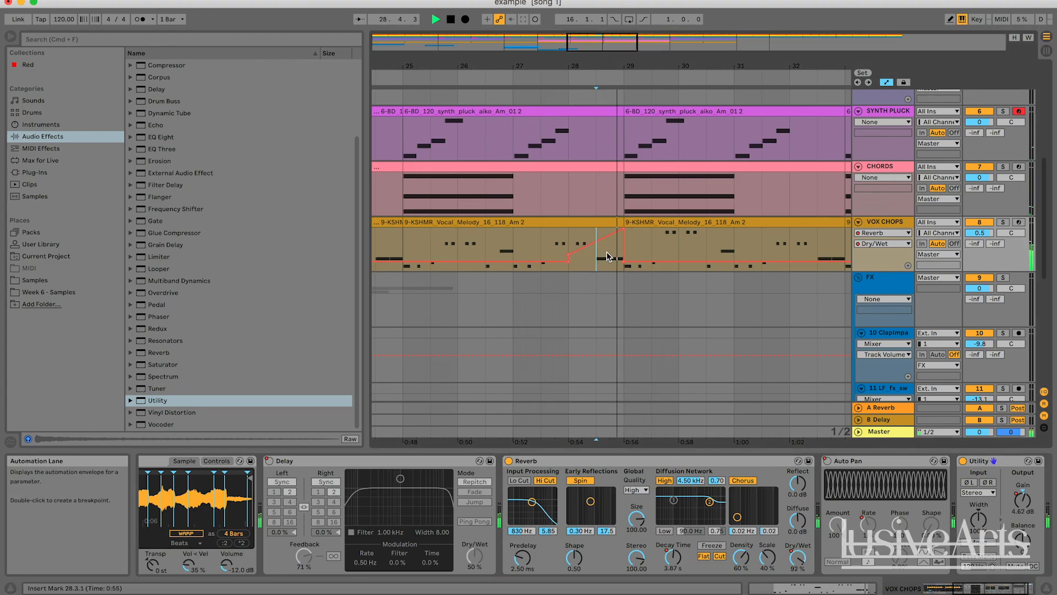
drag(607, 236, 607, 250)
key(super+space)
click(569, 237)
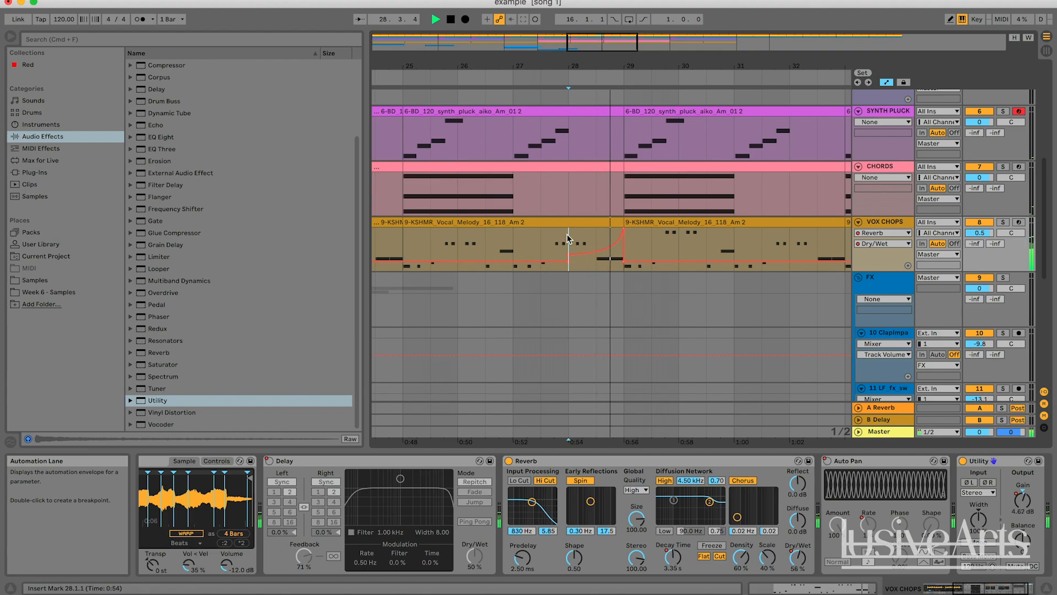
drag(624, 229, 623, 244)
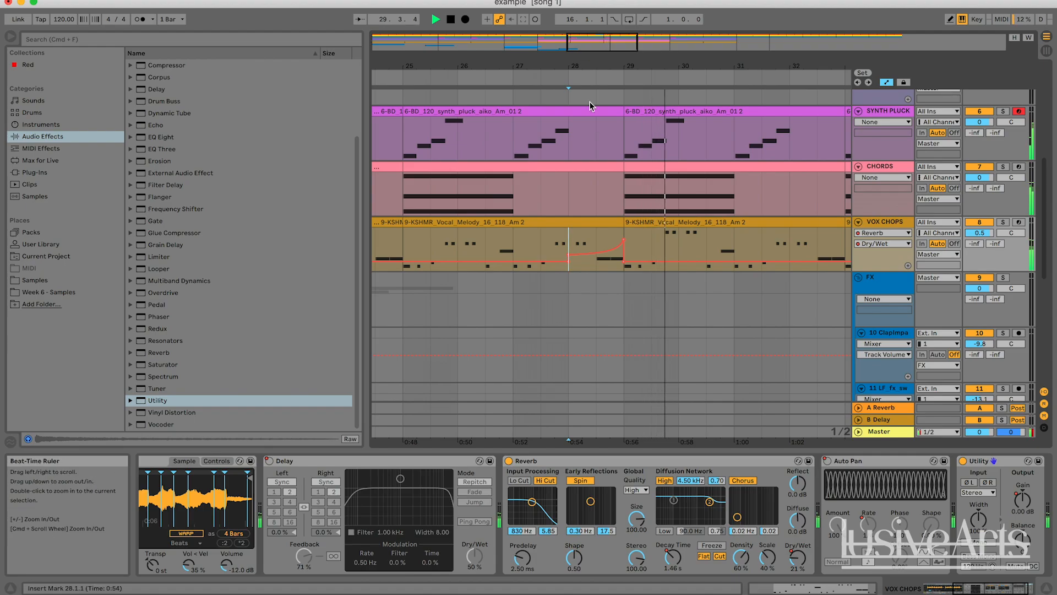
Zoom out over the whole arrangement and play it back from the drop around bar 24
drag(606, 50, 576, 35)
scroll(575, 138, up, 10)
scroll(574, 153, left, 1)
click(588, 72)
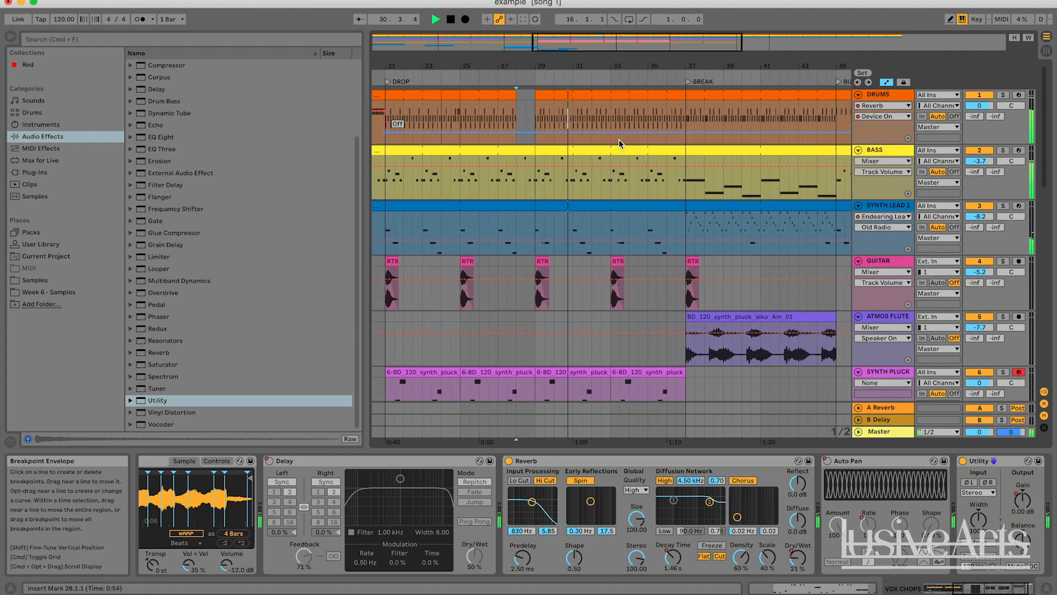
key(space)
click(451, 97)
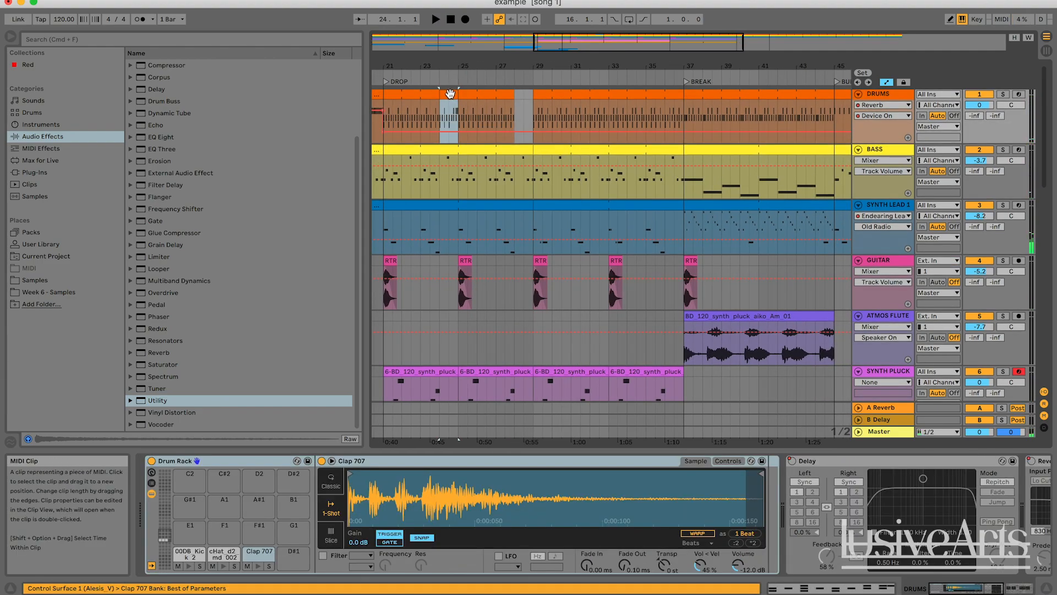
Select bar 32 on the DRUMS track and play back from around bar 31 to audition it
click(589, 114)
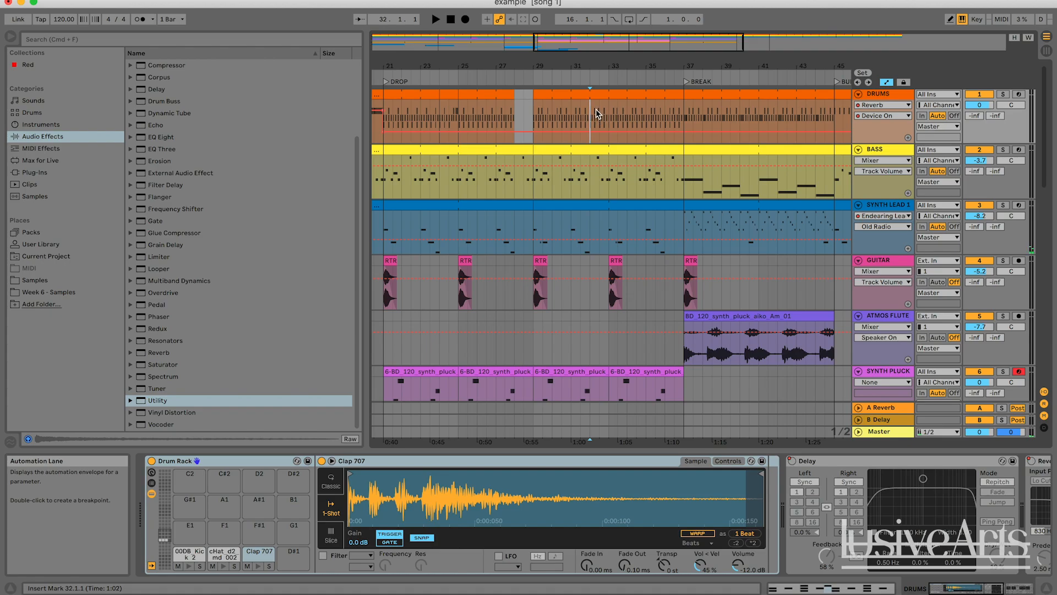
drag(597, 114, 604, 114)
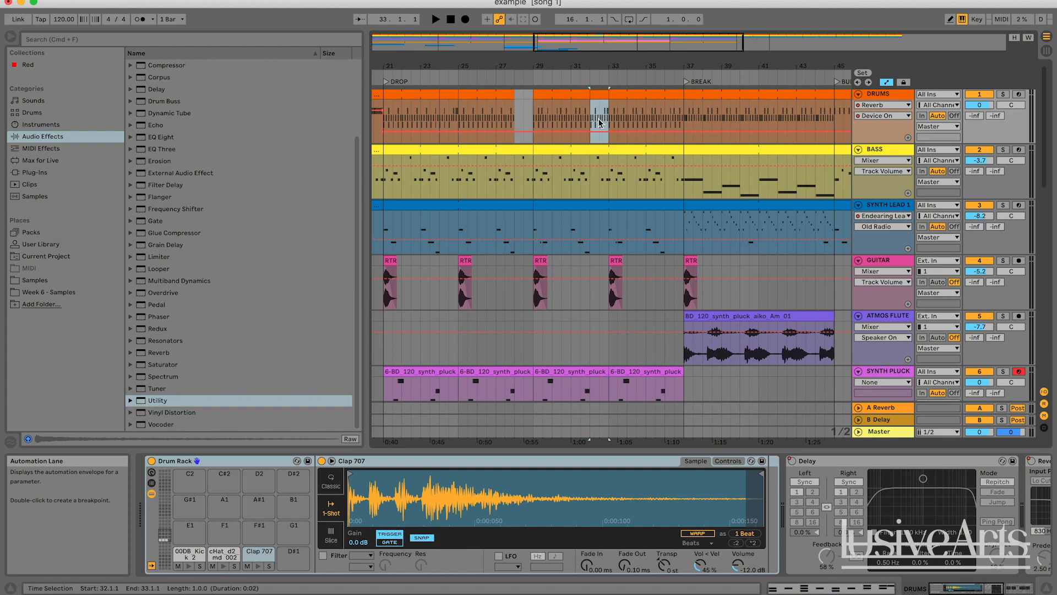
key(space)
click(552, 119)
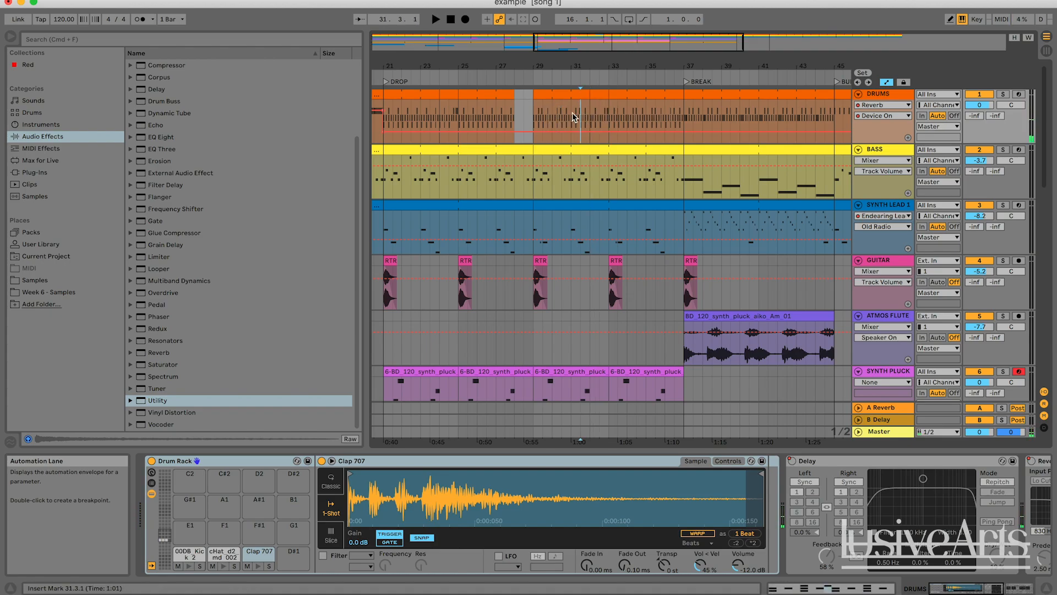
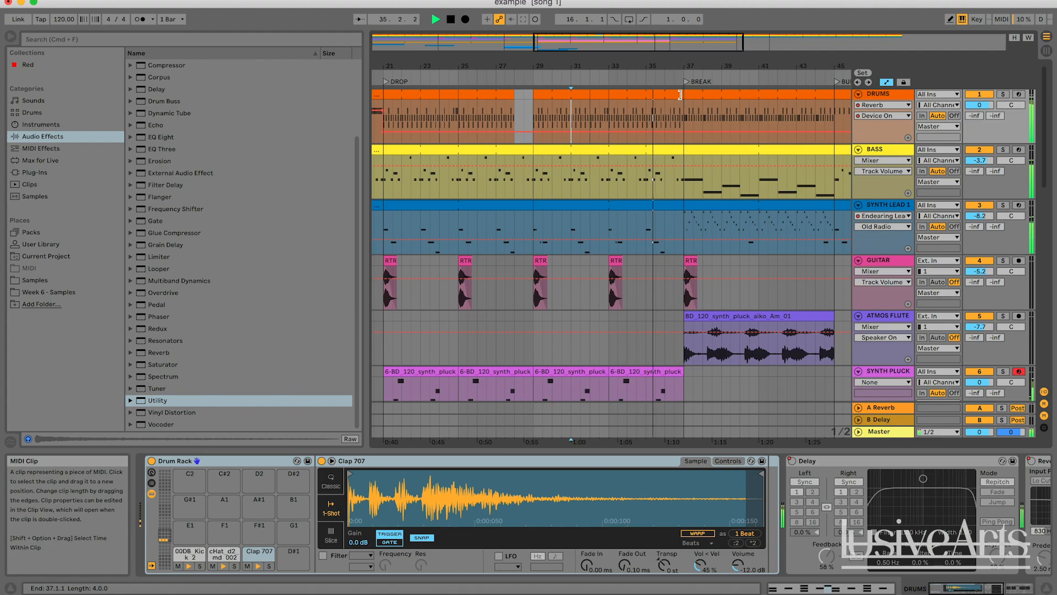
Select bar 36 on the DRUMS track and open that section of the drum clip in the MIDI note editor
click(680, 95)
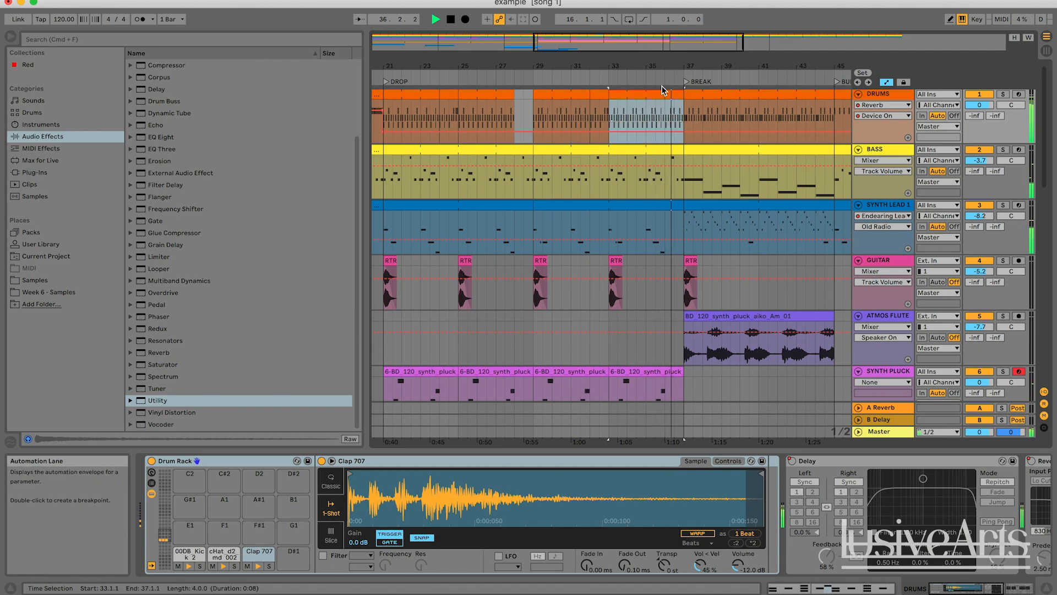
mouse_move(672, 67)
mouse_down()
mouse_move(597, 68)
mouse_move(675, 68)
mouse_up()
key(space)
click(647, 114)
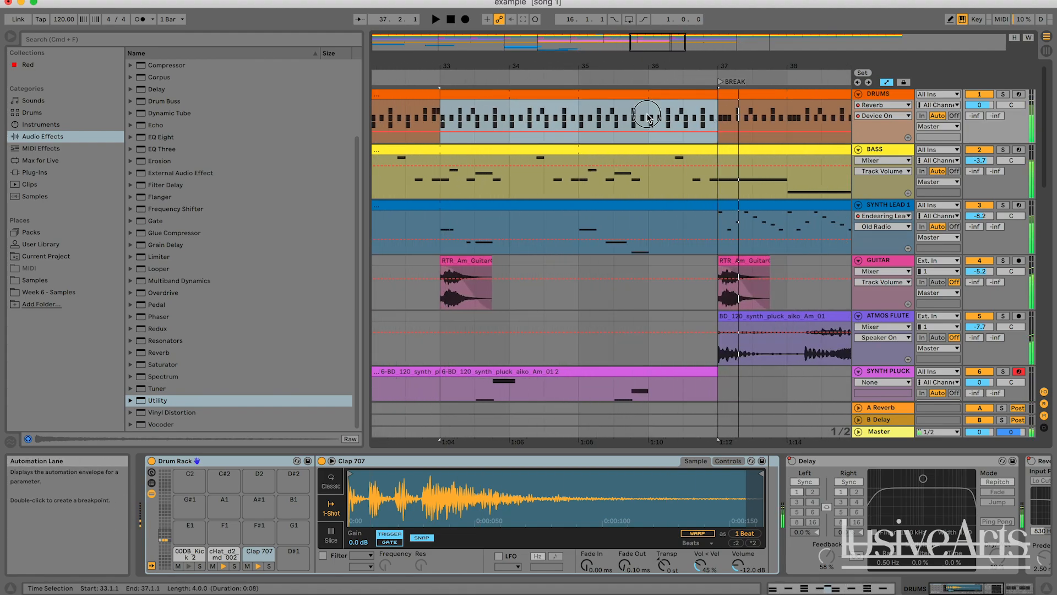
scroll(678, 112, right, 5)
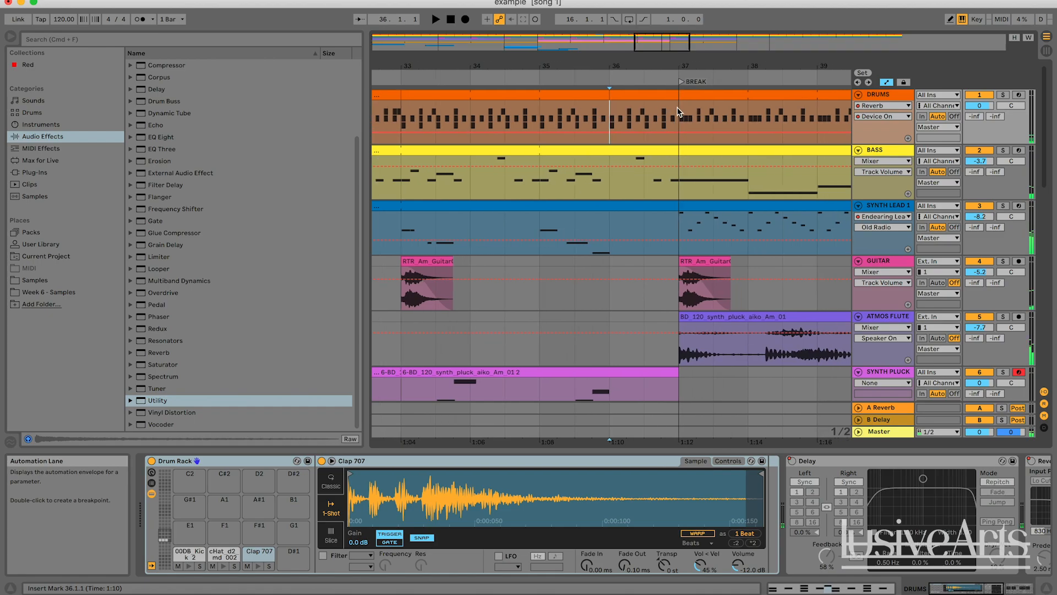
key(shift+Right)
key(shift+Right)
double_click(597, 98)
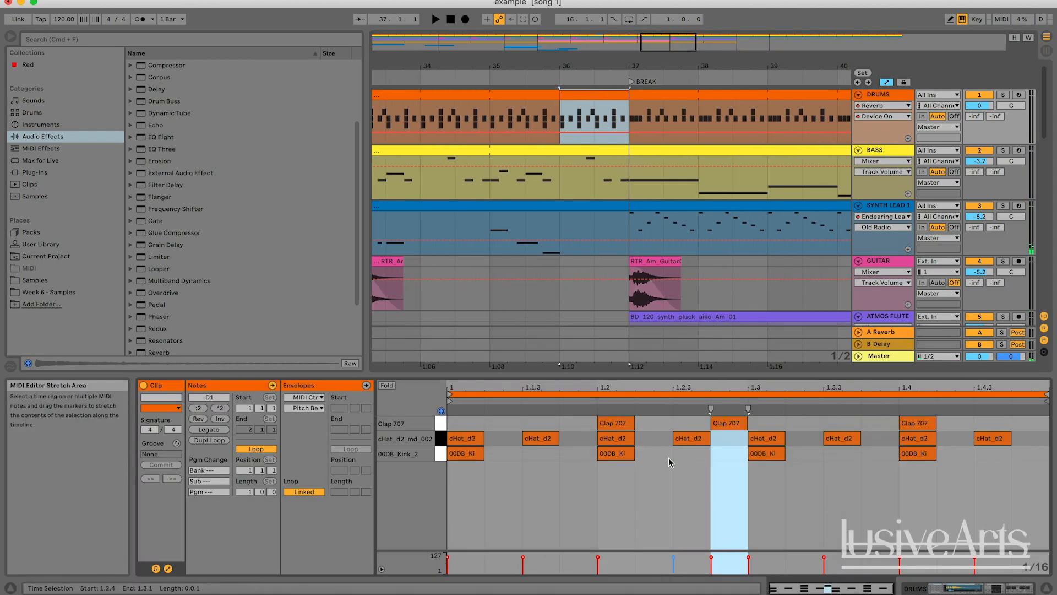
Select and audition the clap, hi-hat and kick notes on the clip's second beat
click(622, 425)
key(space)
click(622, 435)
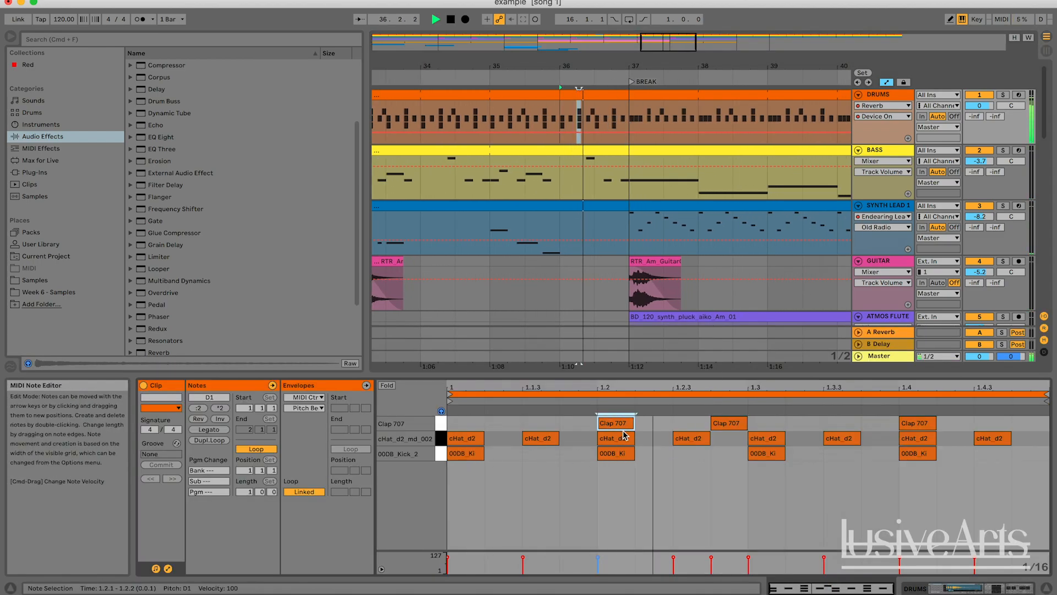
key(space)
click(616, 453)
key(space)
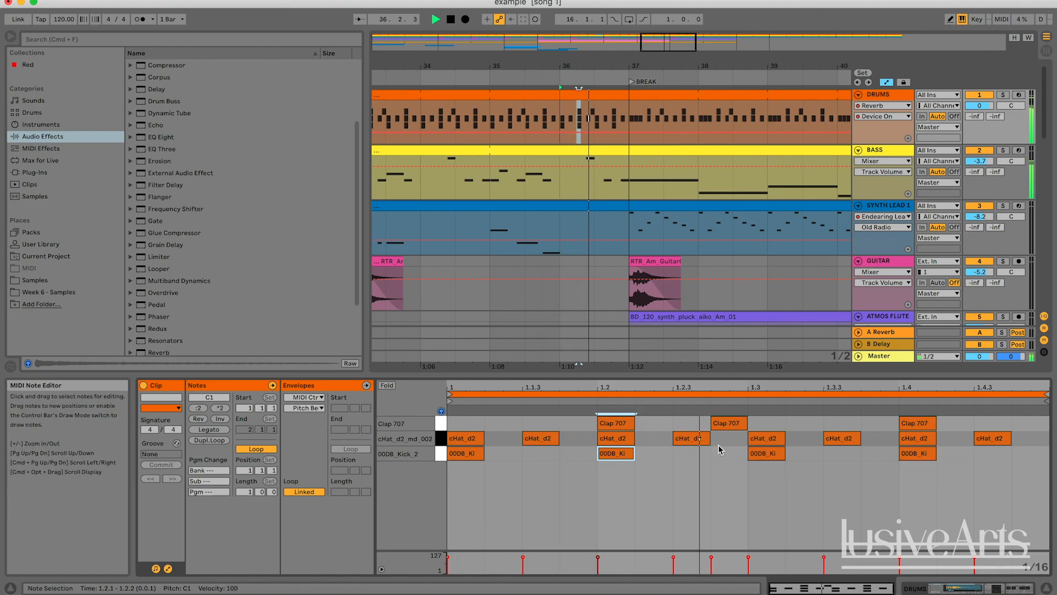
key(space)
Rework the third beat of the drum bar, adding claps at 1.3 and 1.3.3 and moving the kicks onto 1.3.3
double_click(757, 424)
double_click(762, 454)
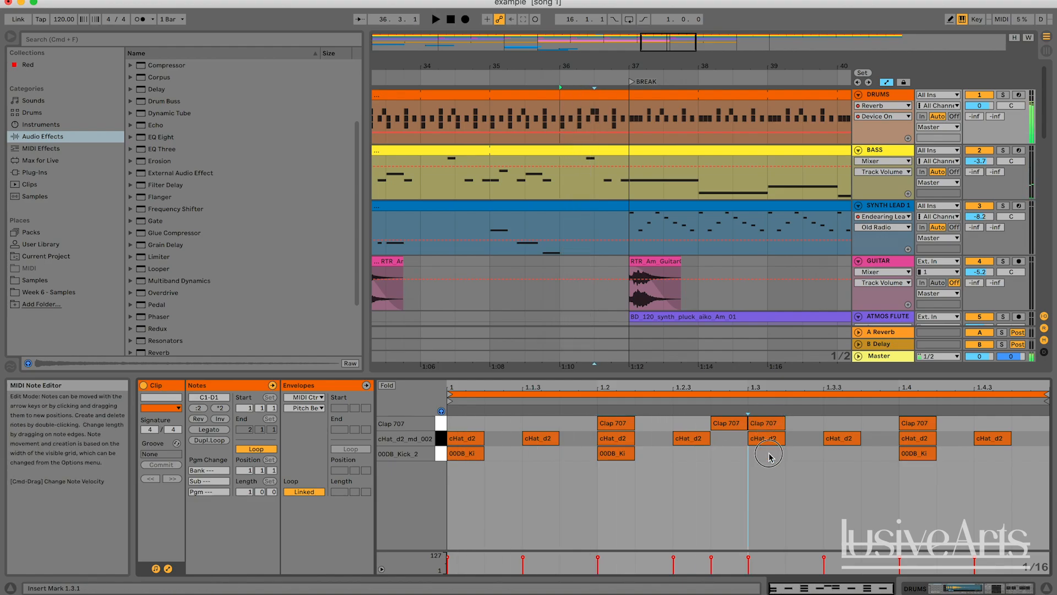
double_click(832, 424)
key(space)
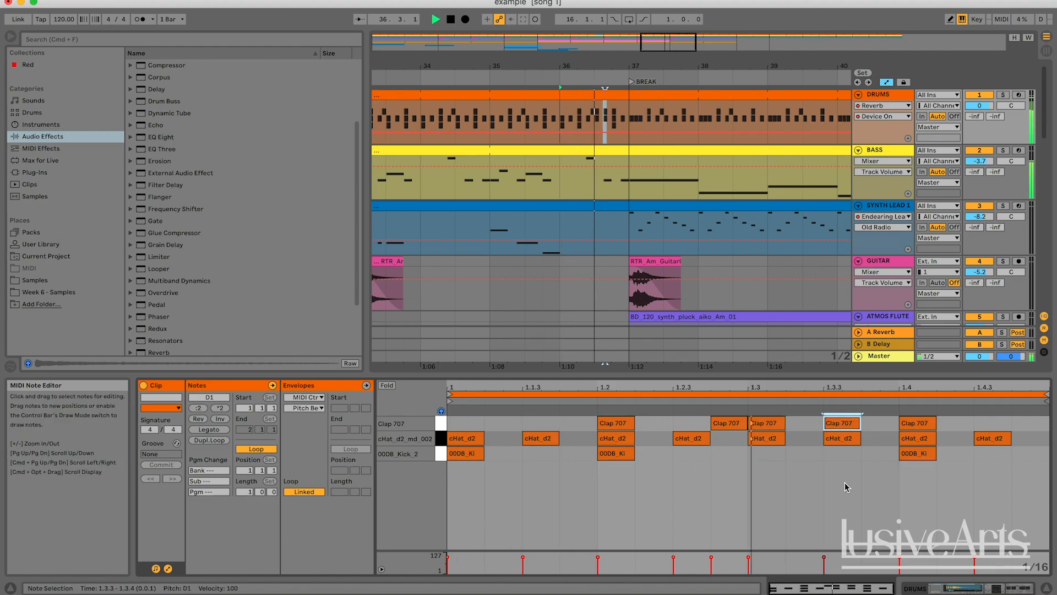
key(space)
double_click(916, 453)
click(903, 462)
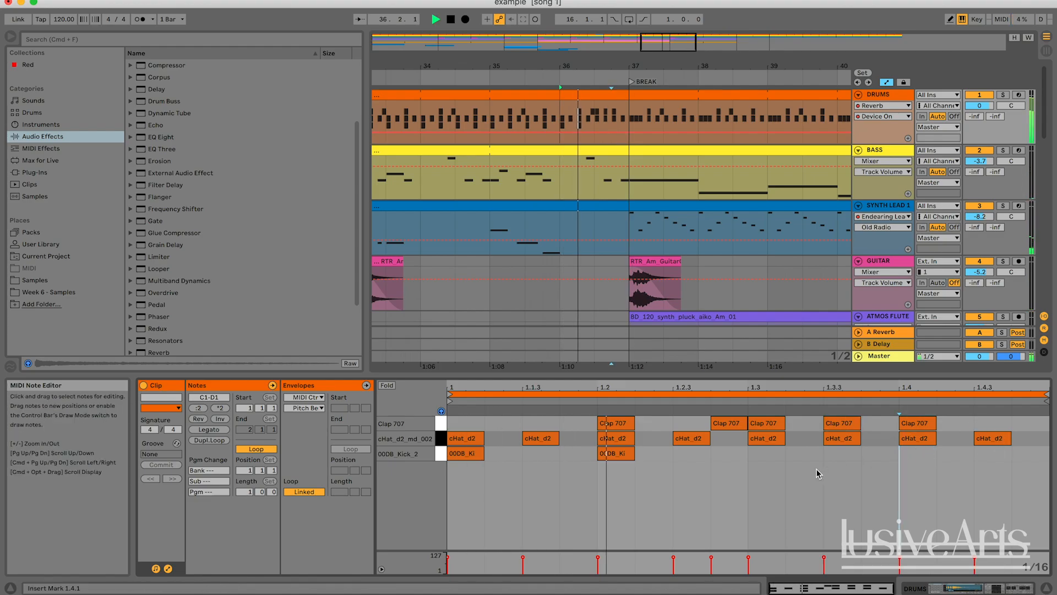
double_click(836, 453)
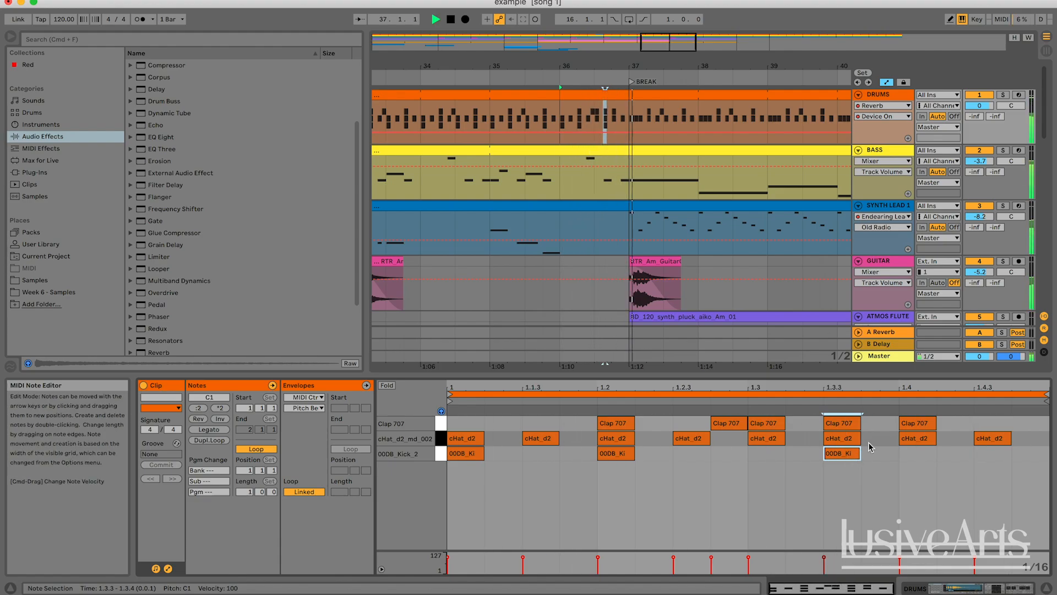
Build a clap roll across the fourth beat, adding claps at 1.4.2, 1.4.3 and 1.4.4 and playing it back
double_click(991, 423)
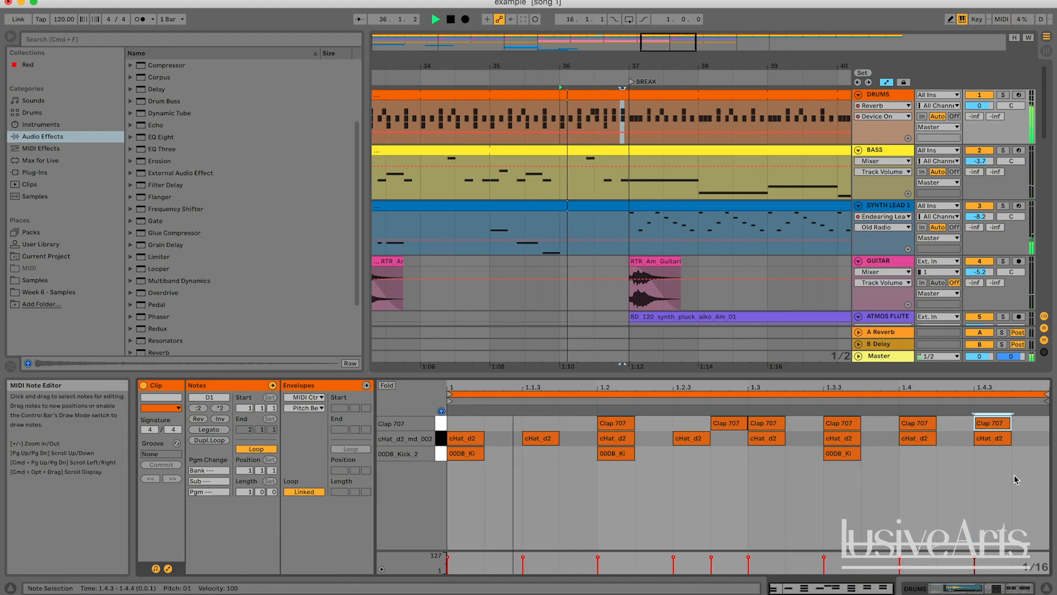
double_click(999, 453)
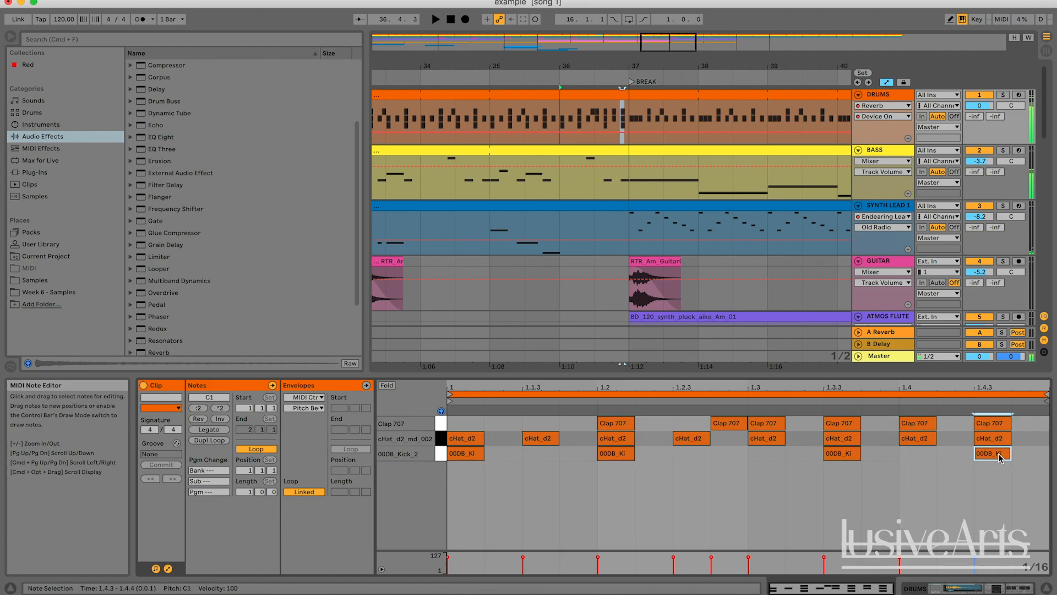
double_click(1000, 424)
key(space)
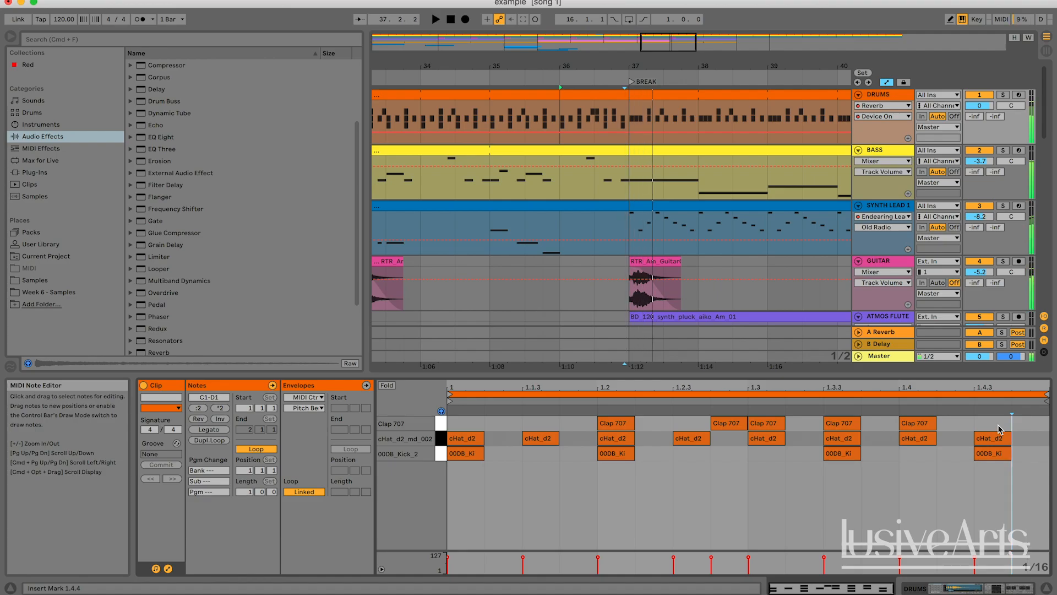
key(space)
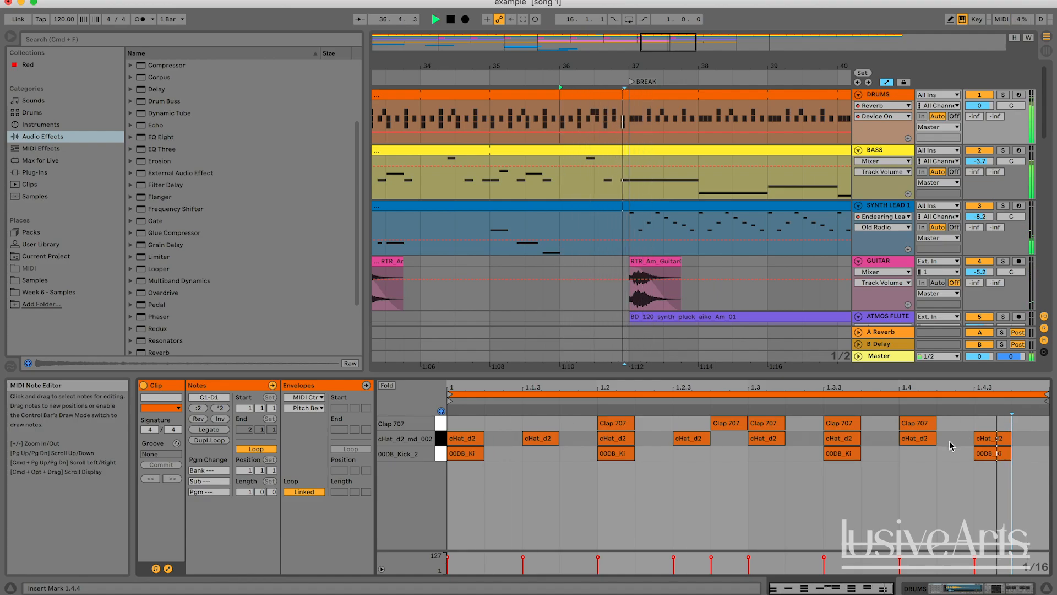
key(space)
double_click(963, 424)
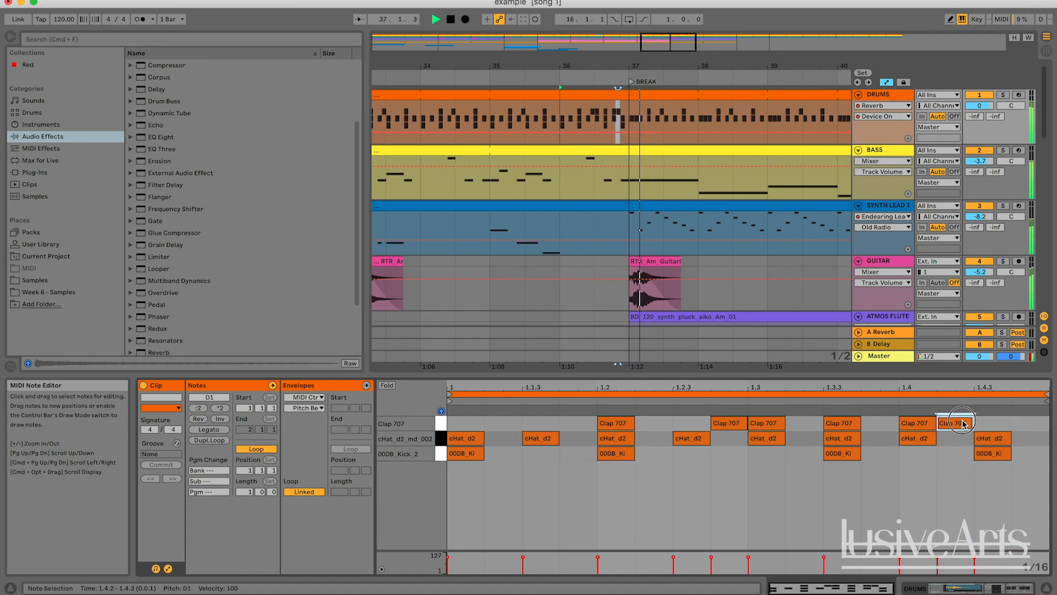
double_click(996, 423)
key(space)
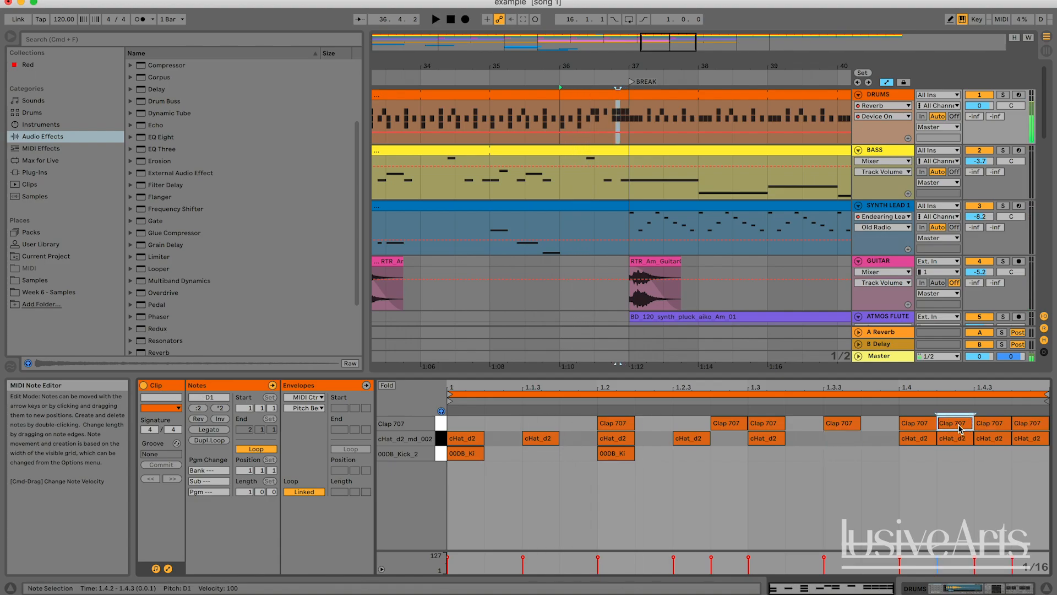
Lower the velocities of the clap roll notes, setting the 1.4.3 clap to 48, and audition the fill
shift+click(986, 425)
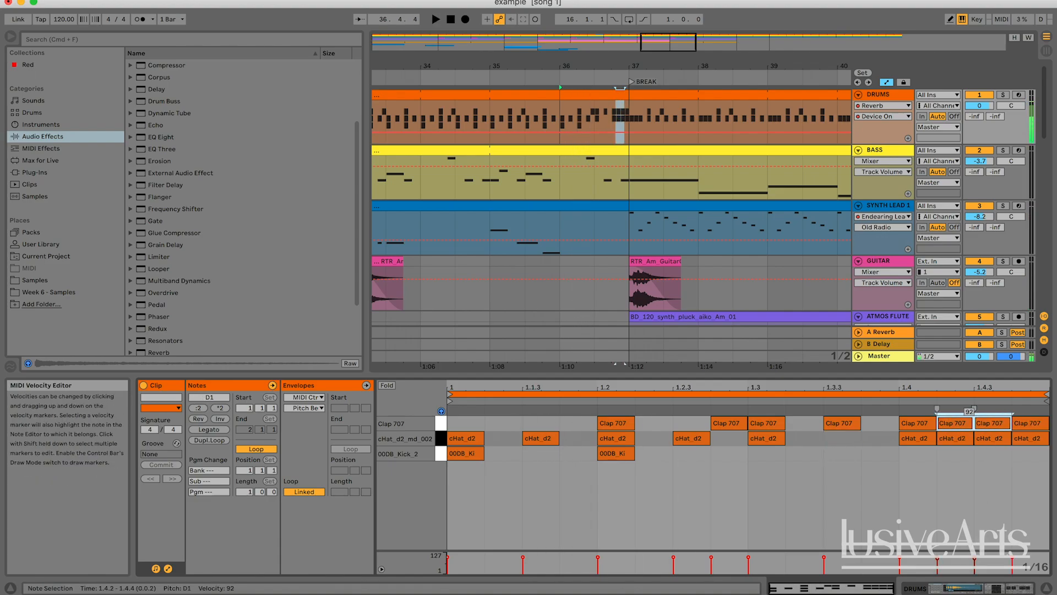
drag(975, 563, 974, 561)
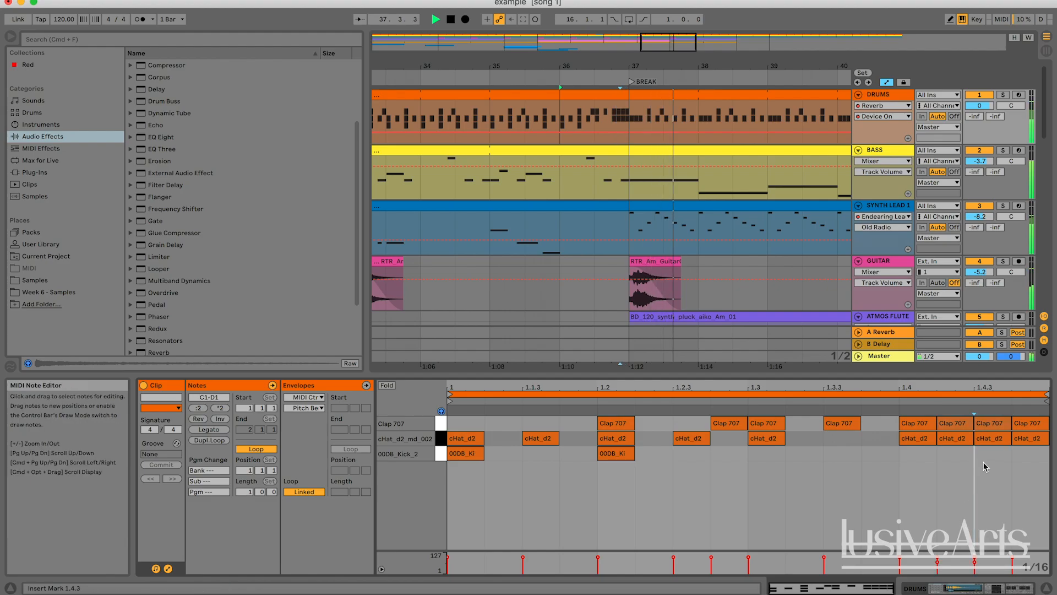
click(986, 425)
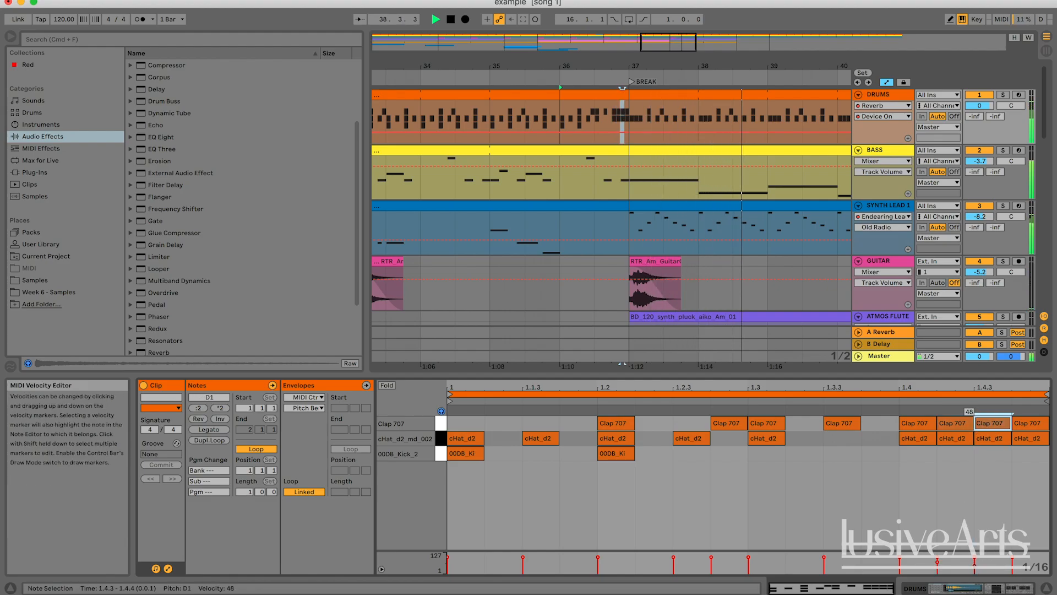
click(958, 505)
key(space)
Insert a new audio track below the Arcando Impacts track for the bars leading into the break
scroll(636, 250, down, 12)
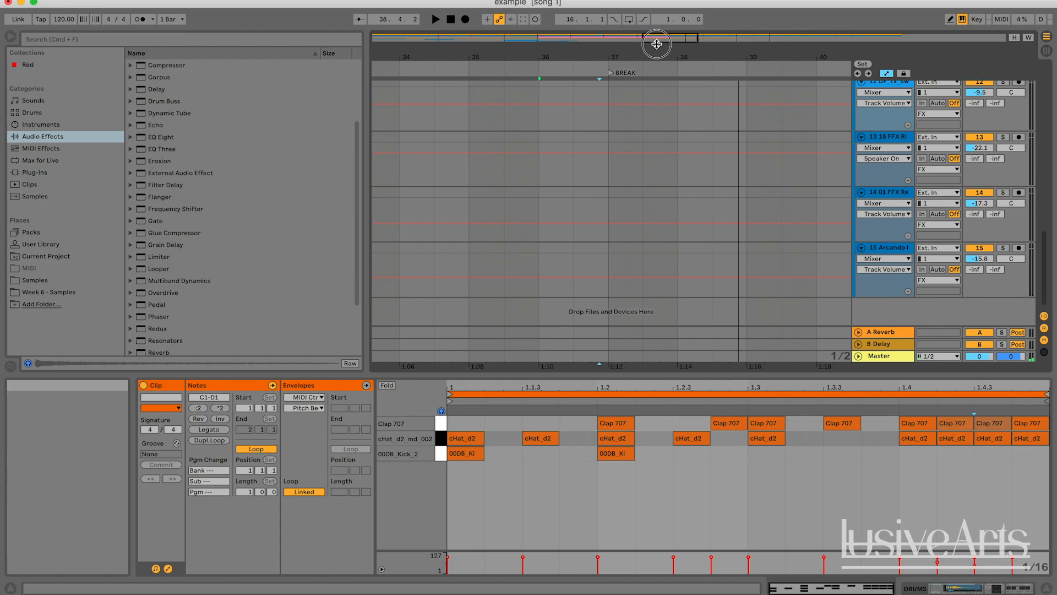
drag(656, 50, 654, 92)
click(521, 105)
click(458, 116)
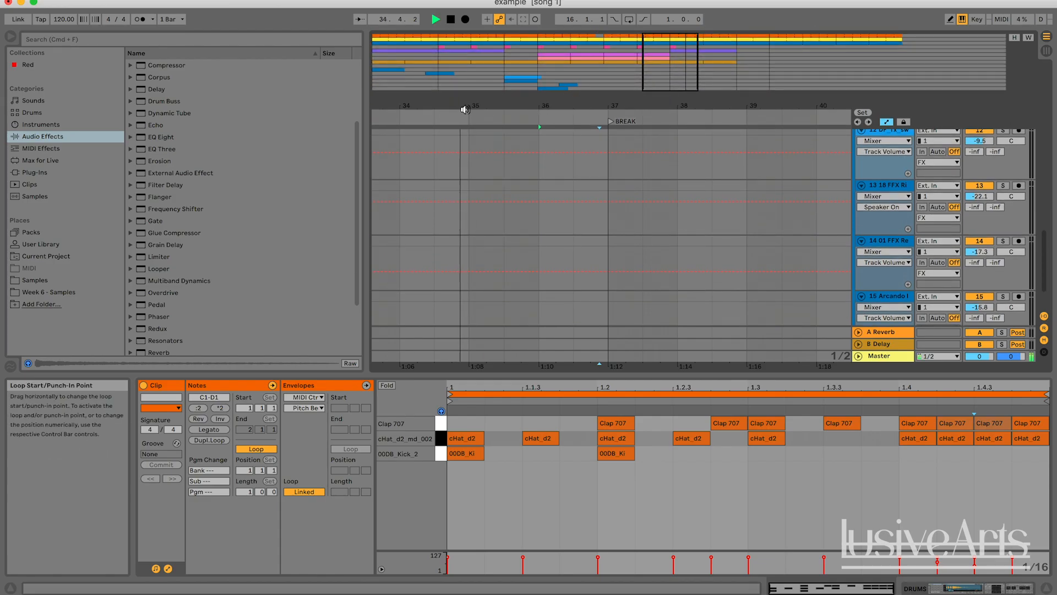
mouse_move(645, 55)
mouse_down()
mouse_move(649, 22)
mouse_move(649, 38)
mouse_up()
scroll(648, 153, down, 2)
key(space)
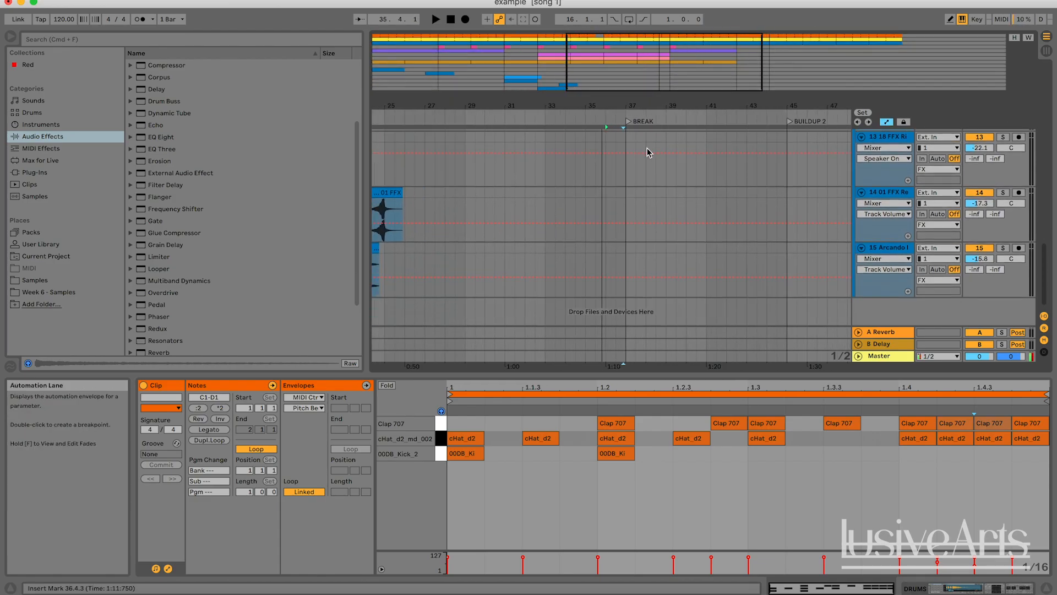
scroll(614, 208, left, 5)
drag(636, 250, 727, 246)
click(670, 248)
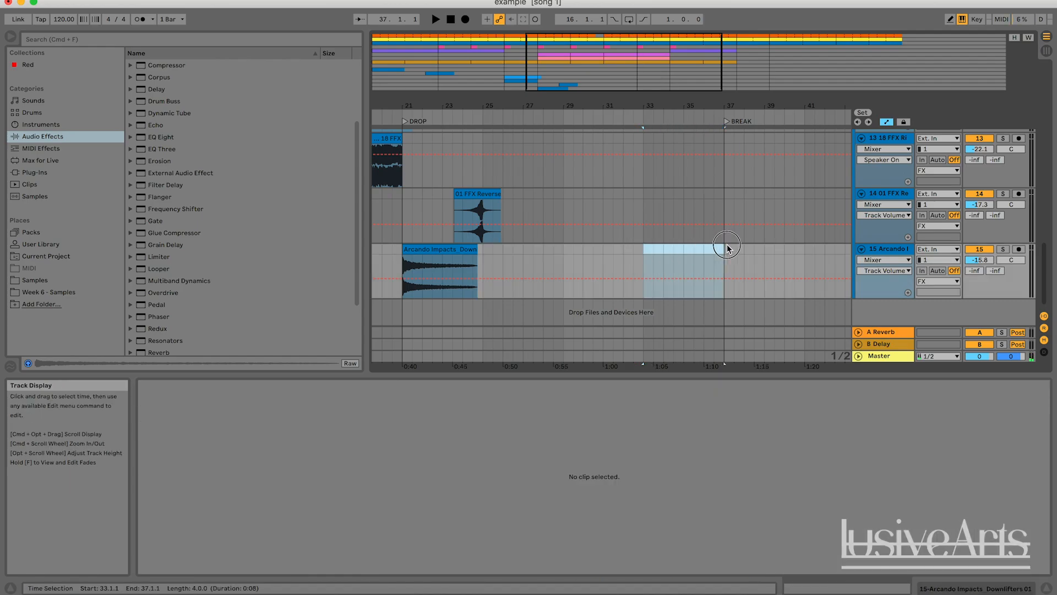
click(900, 250)
key(super+t)
scroll(703, 172, down, 1)
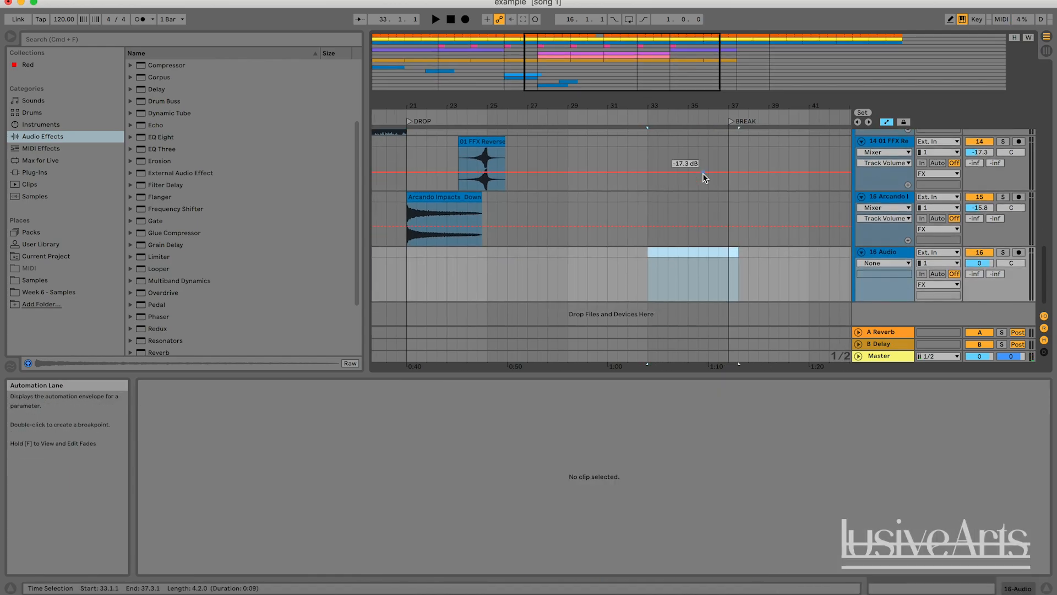
Find a riser sample and drop '6. aeroplane riser.wav' onto the new audio track at bar 29
click(901, 593)
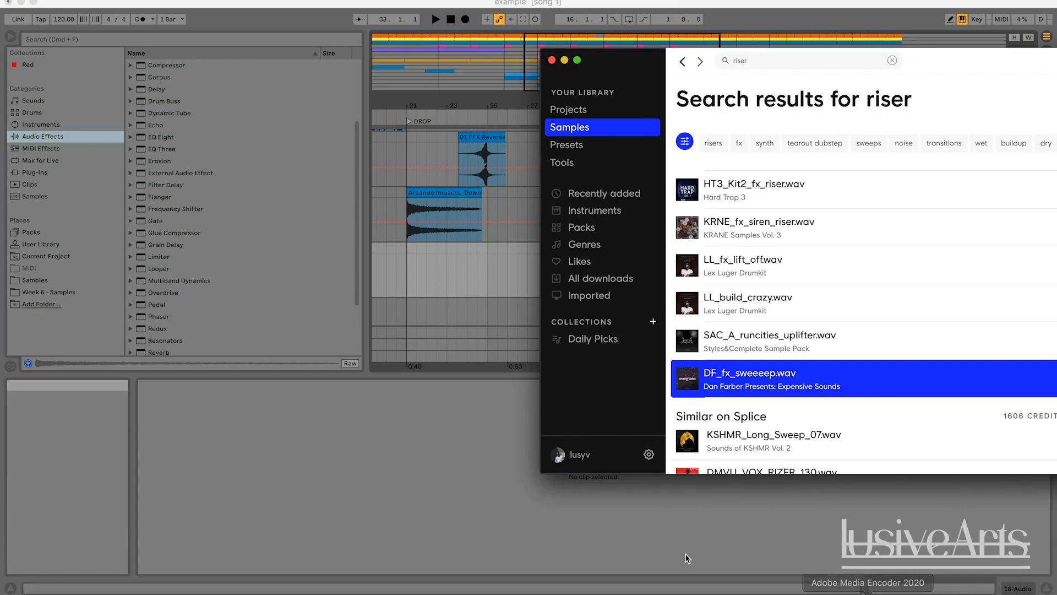
click(765, 64)
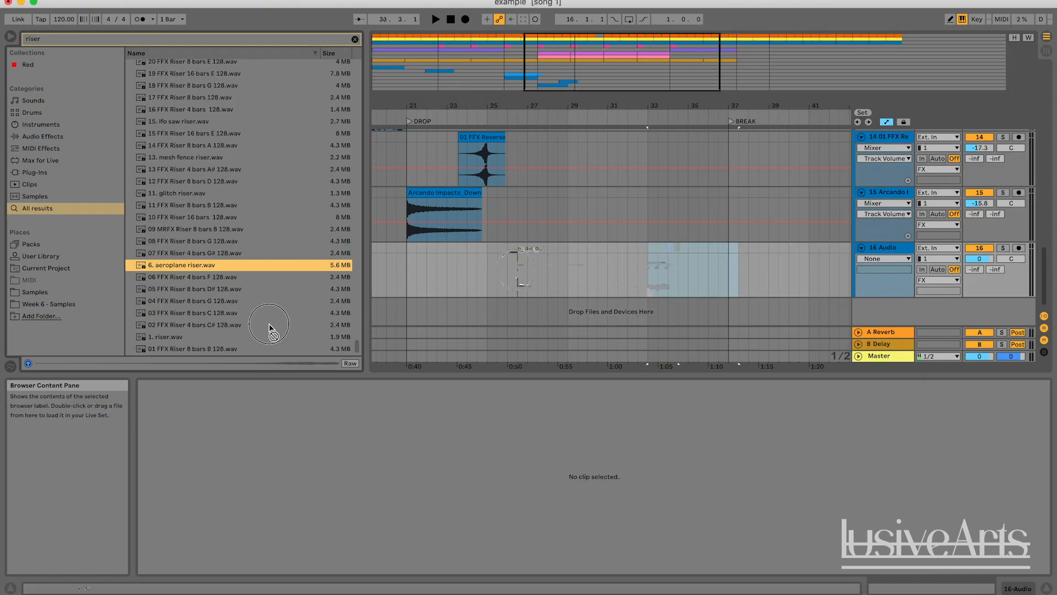
drag(275, 265, 569, 264)
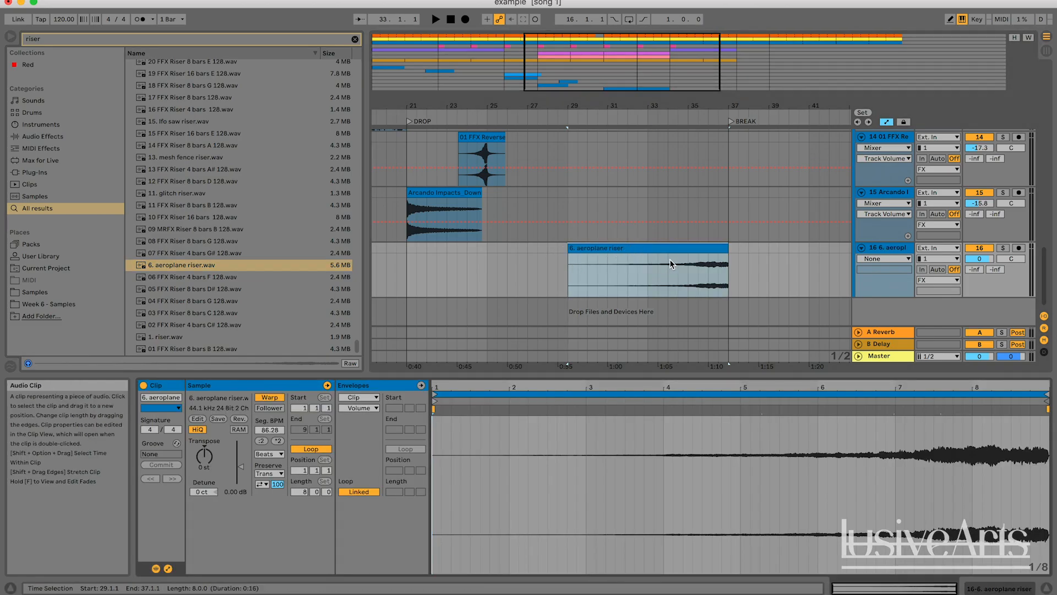
Turn off warping for the riser clip, crop it, and move it so it runs from about bar 26 to the break at bar 37
click(269, 397)
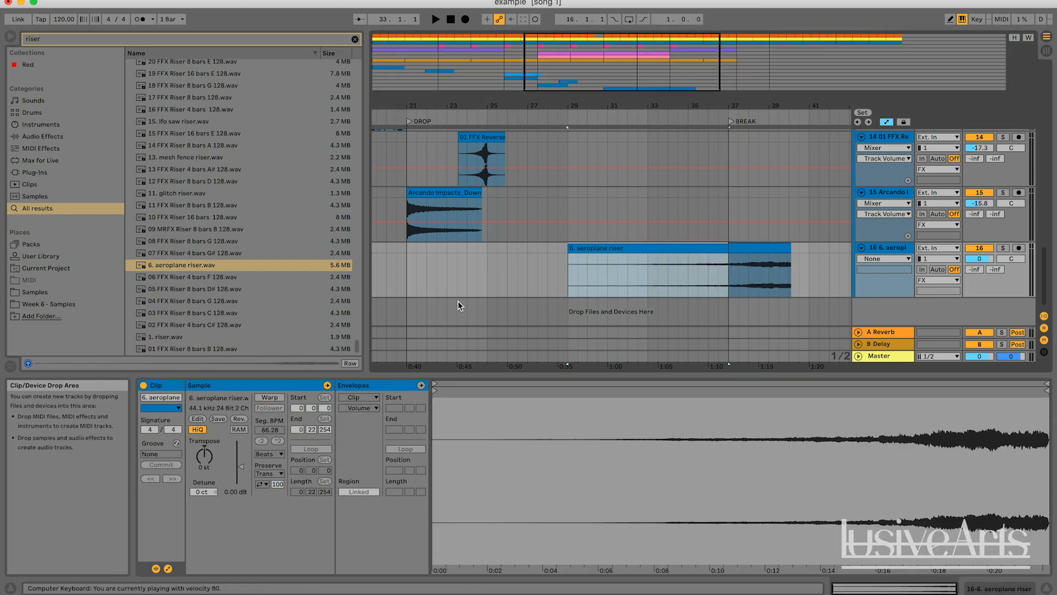
click(681, 286)
right_click(717, 244)
click(685, 245)
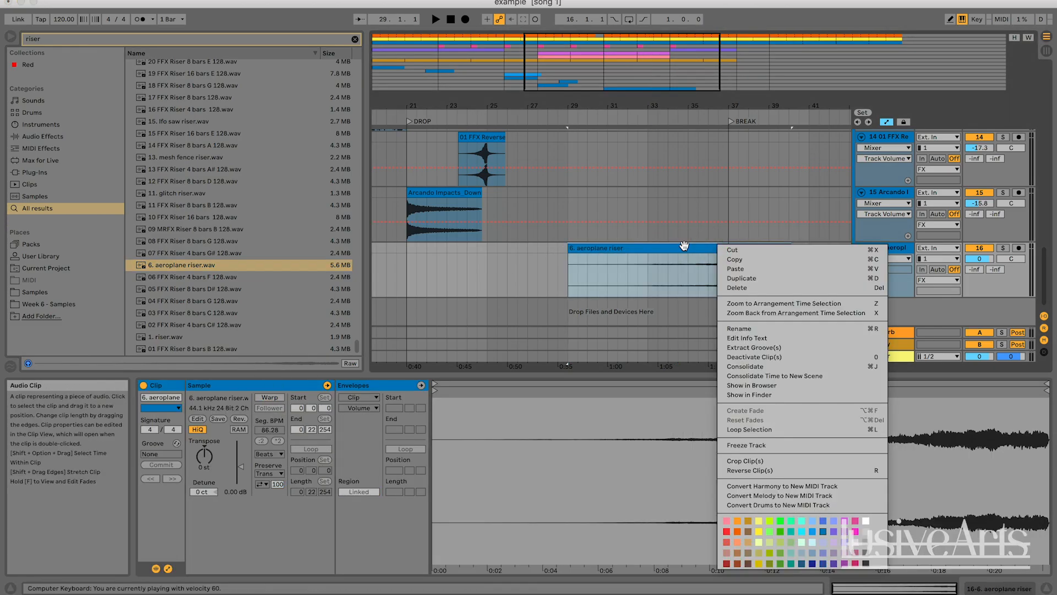
key(c)
drag(685, 246, 625, 250)
drag(623, 249, 623, 250)
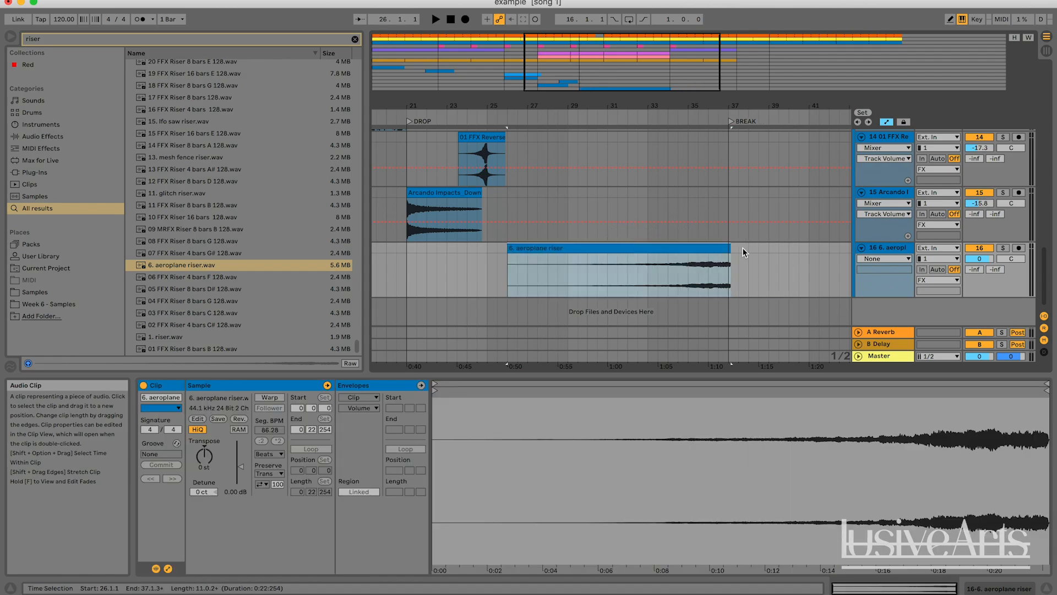
drag(728, 245, 724, 246)
click(668, 269)
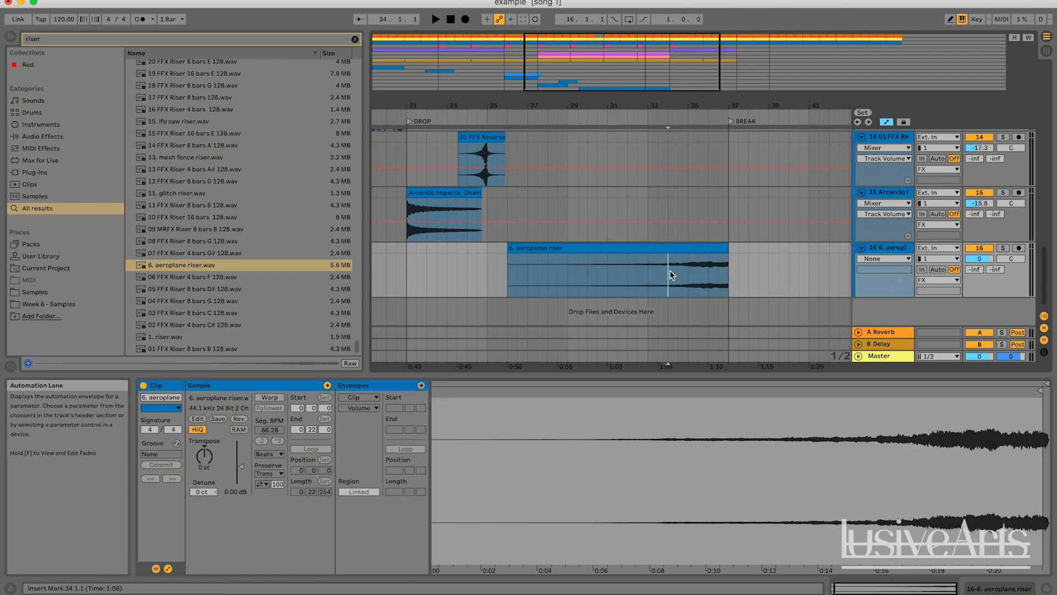
key(space)
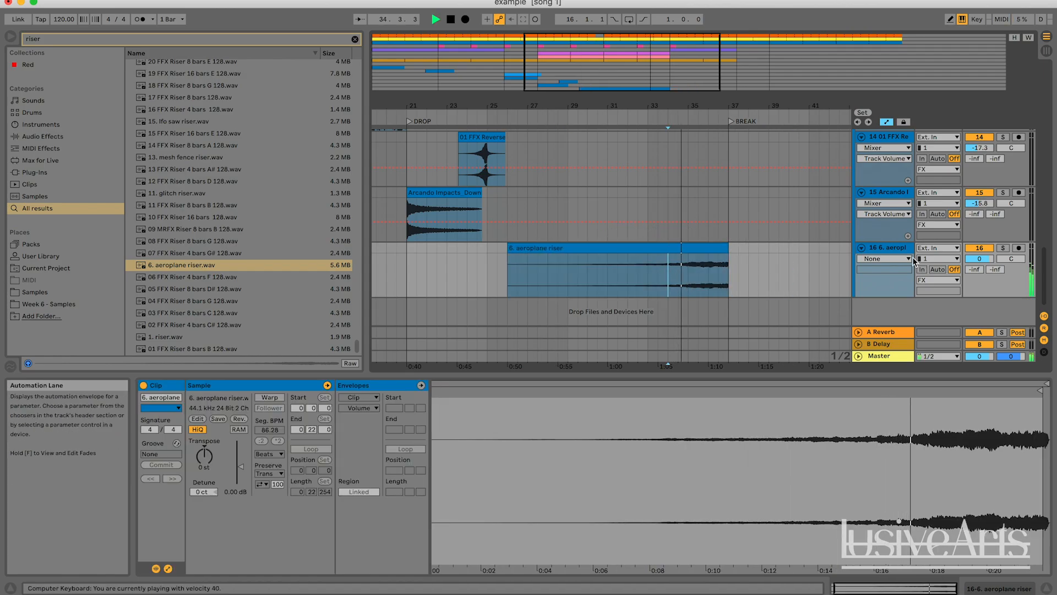
Lower the riser track's volume to about -10.9 dB and audition it soloed
drag(980, 259, 979, 277)
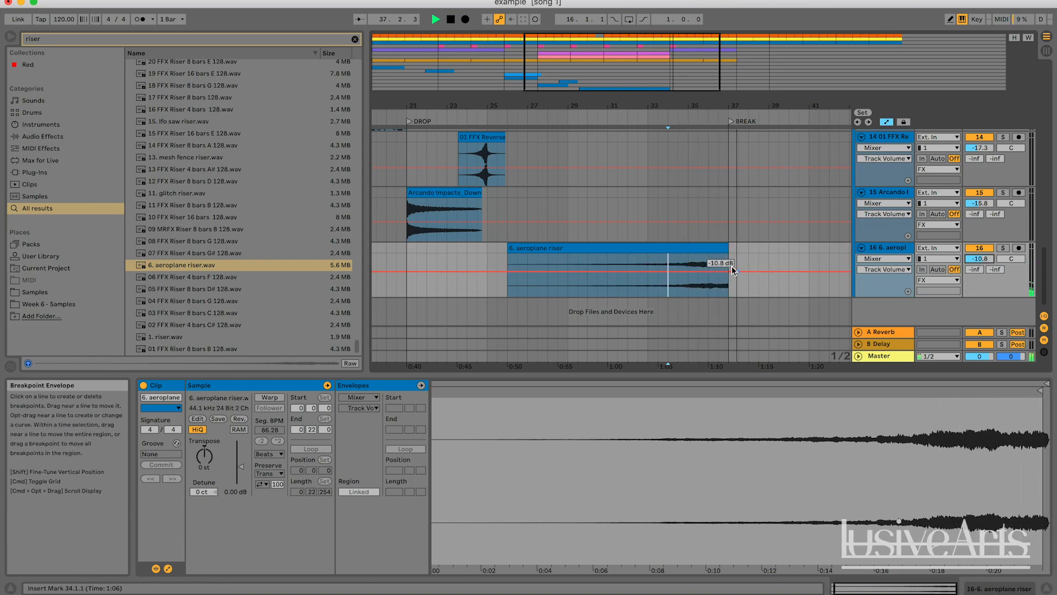
click(681, 262)
key(space)
key(space)
click(997, 245)
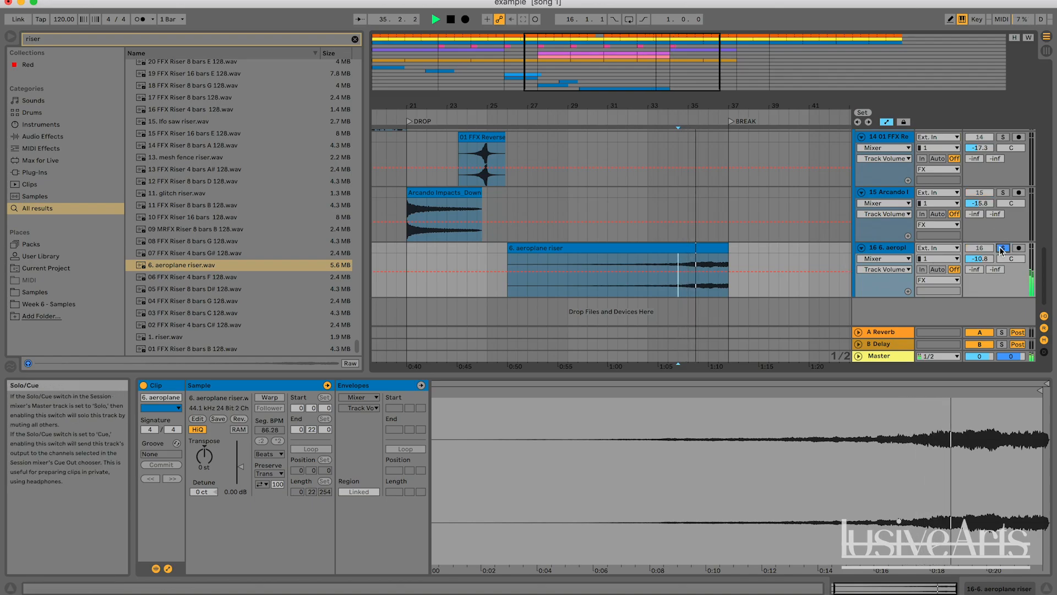
click(999, 248)
drag(981, 259, 981, 259)
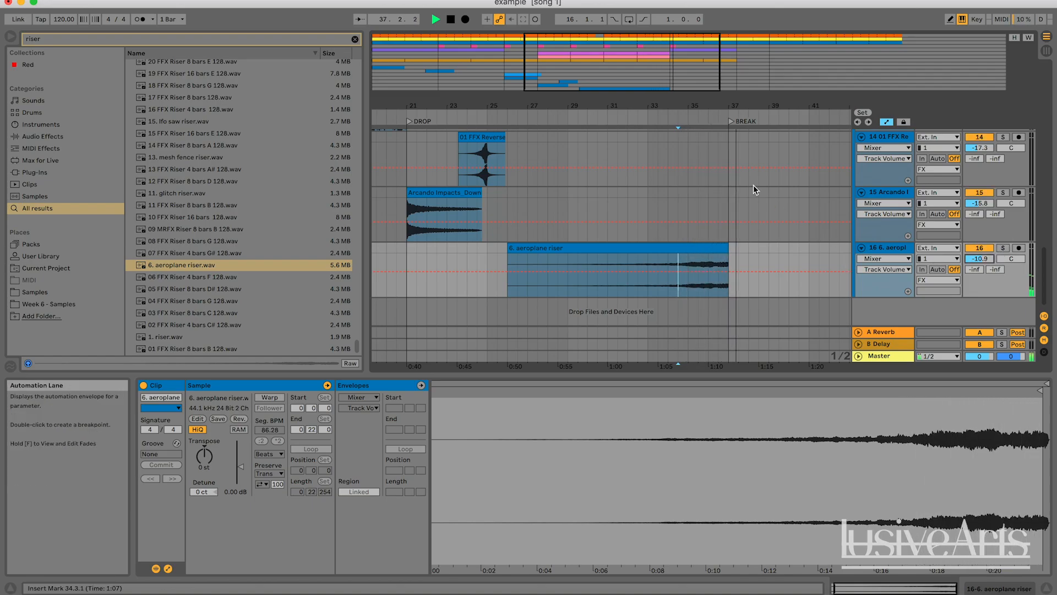
Insert a new audio track below the aeroplane riser track
key(space)
click(887, 253)
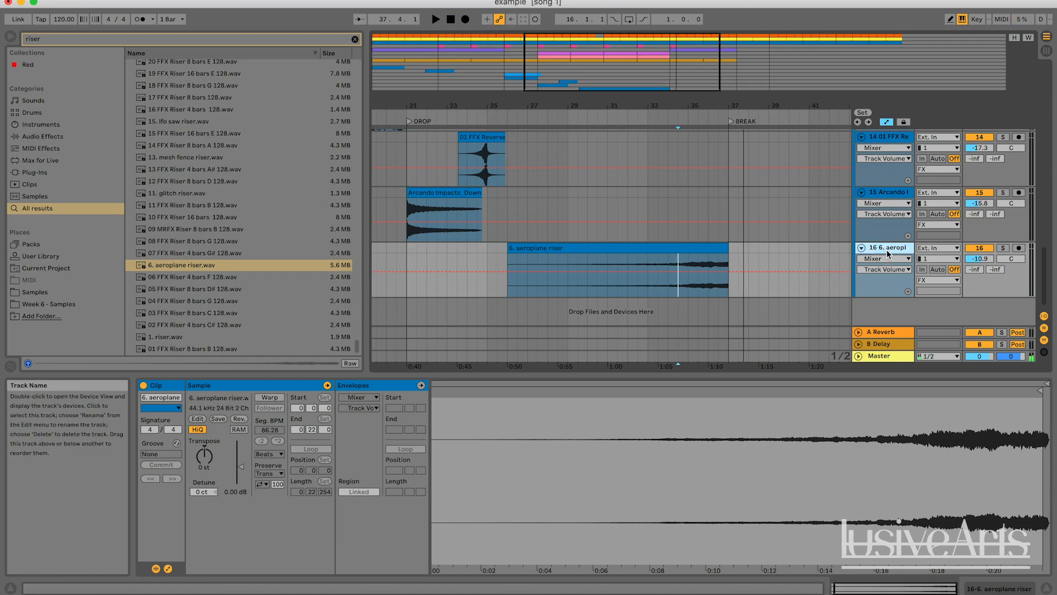
key(super+t)
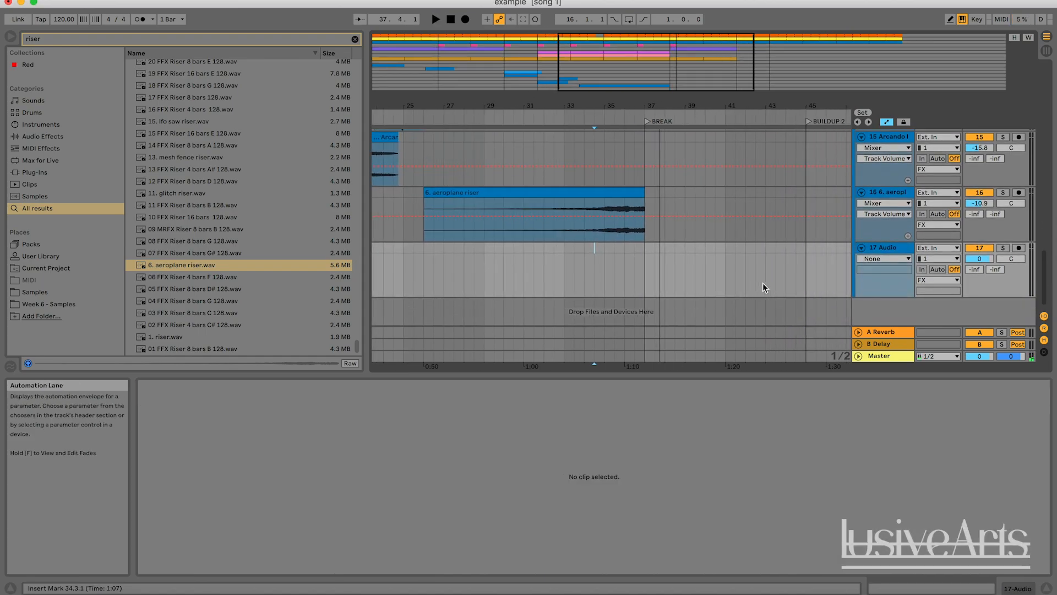
Search the browser for 'sub drop' and place 'Sub Drop.wav' on the new audio track at the break, bar 37
scroll(762, 283, right, 1)
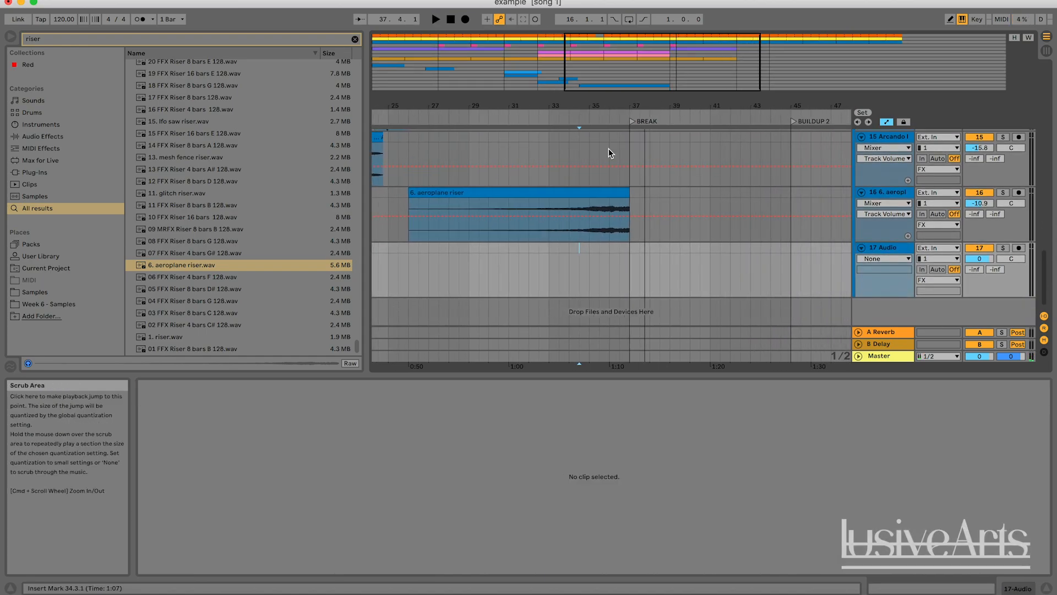
click(585, 118)
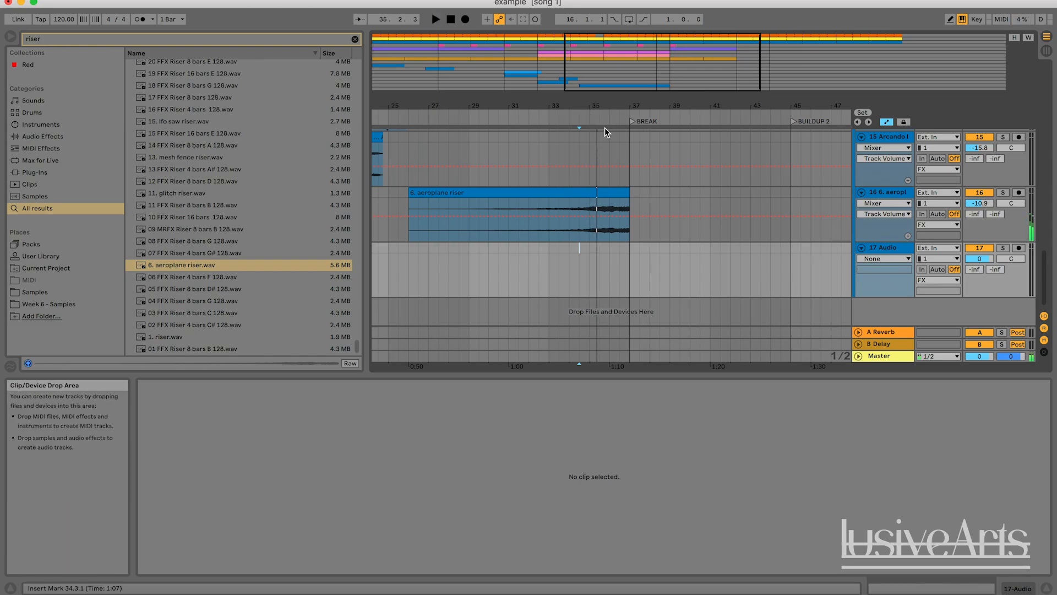
click(638, 249)
key(space)
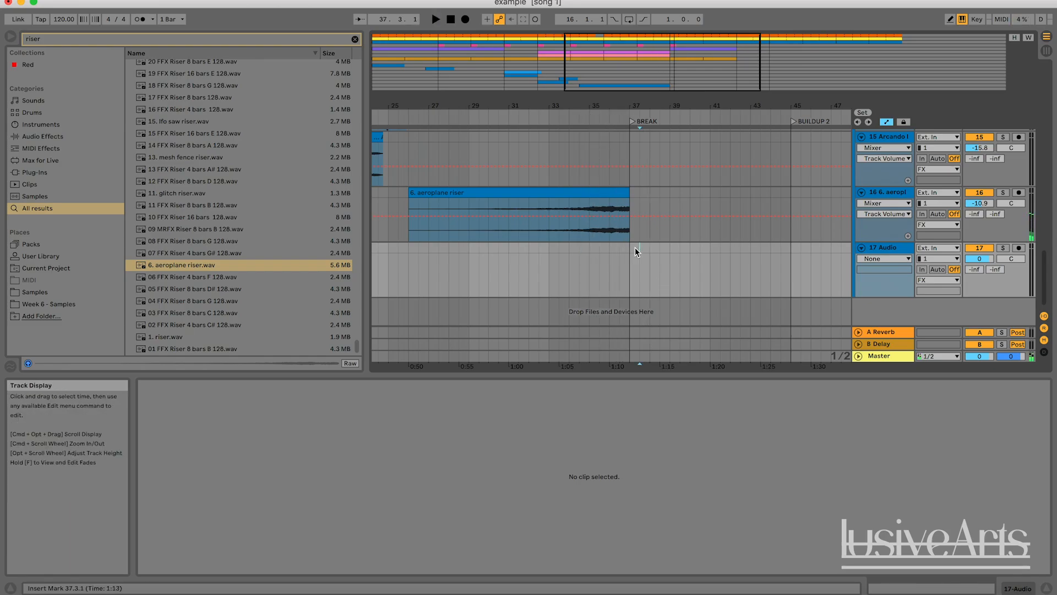
drag(633, 249, 670, 250)
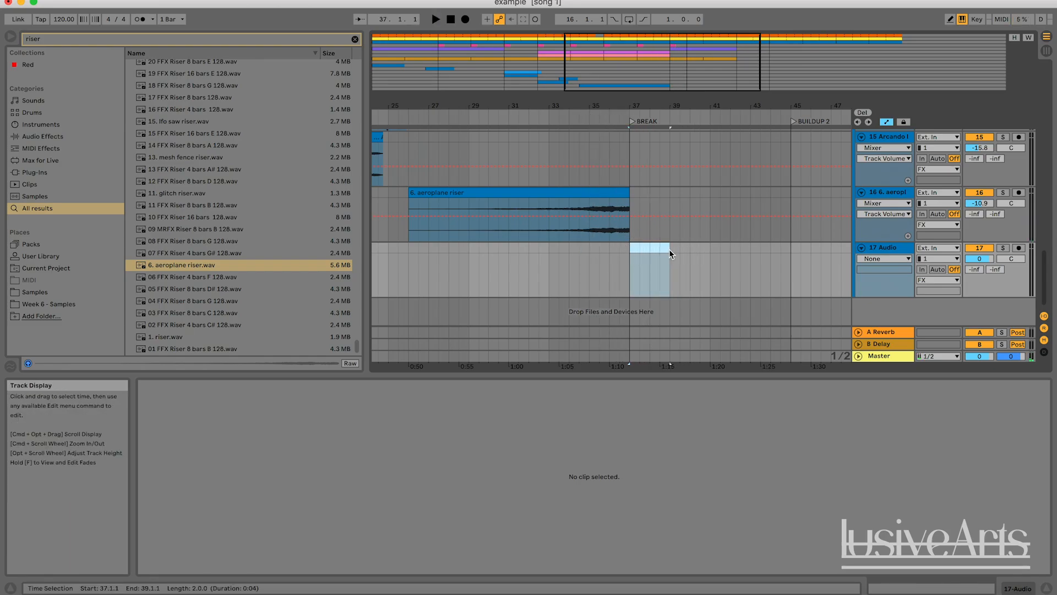
click(303, 38)
key(BackSpace)
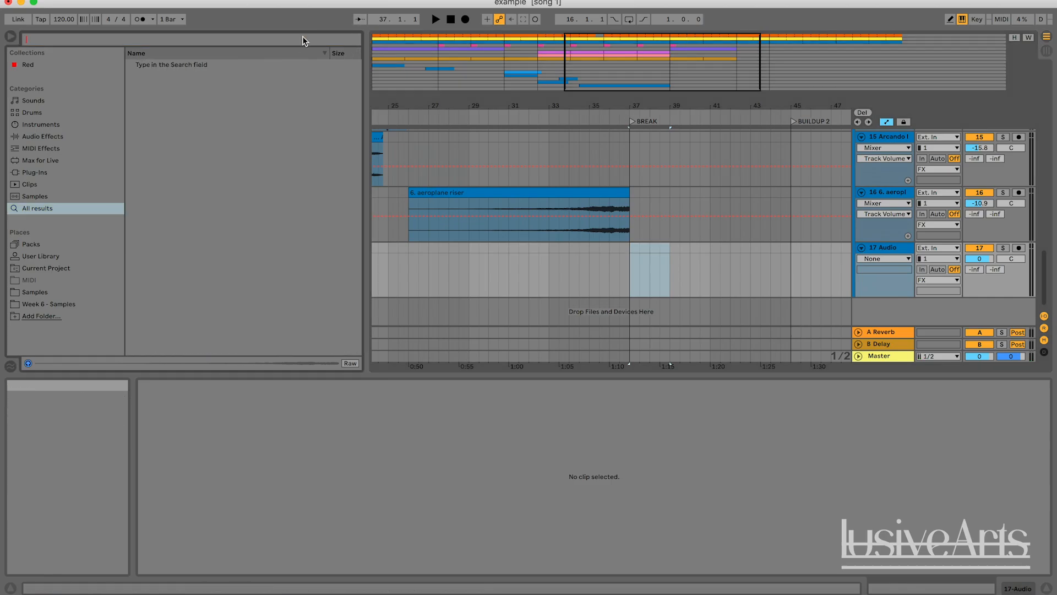
text(sub drop)
click(208, 65)
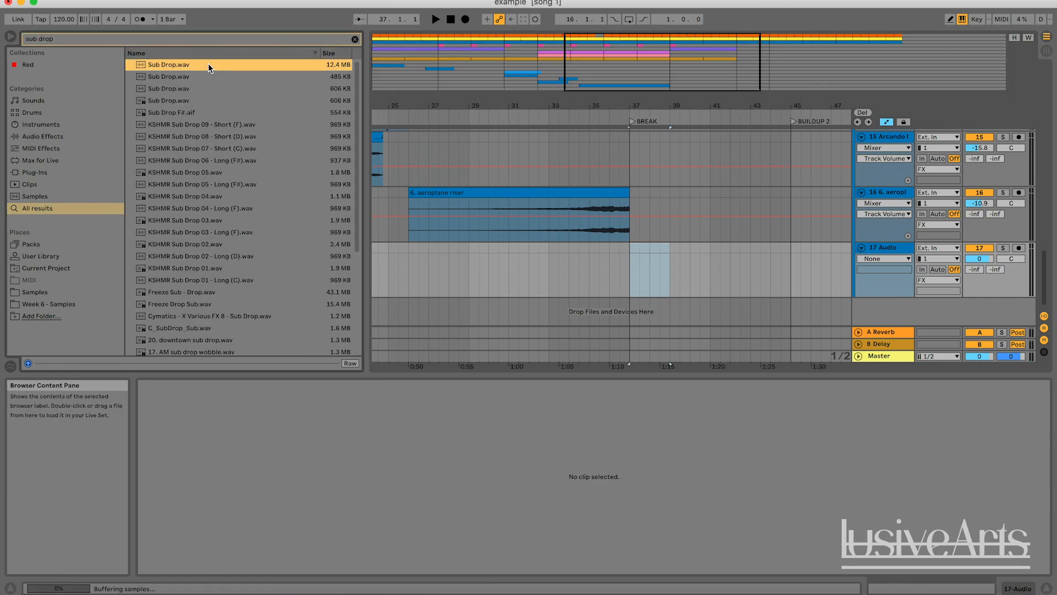
click(208, 101)
drag(208, 97, 636, 263)
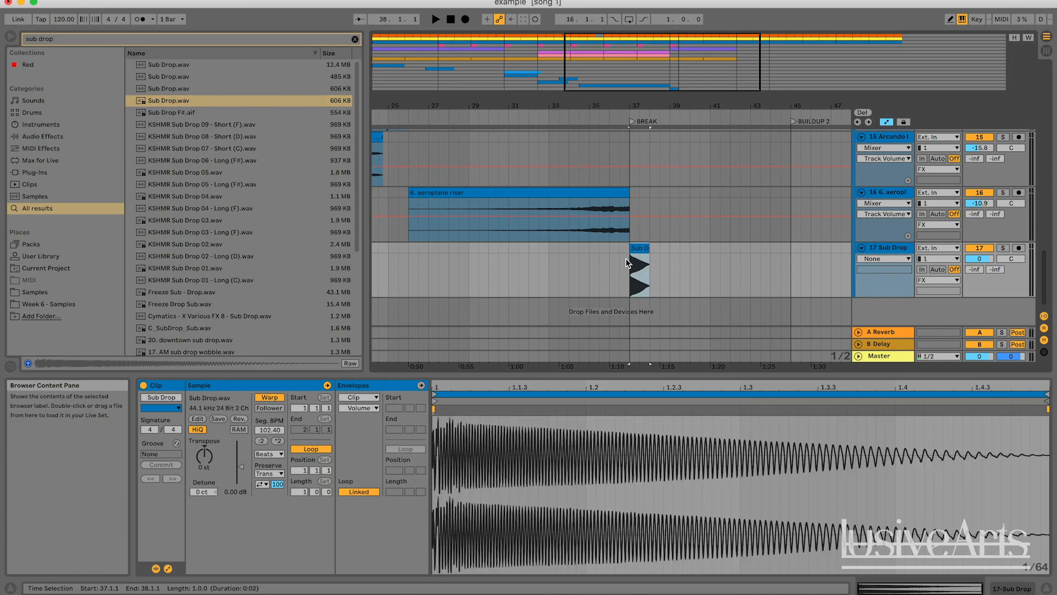
Turn off warping for the sub drop clip and lower its track volume to about -12.9 dB
key(space)
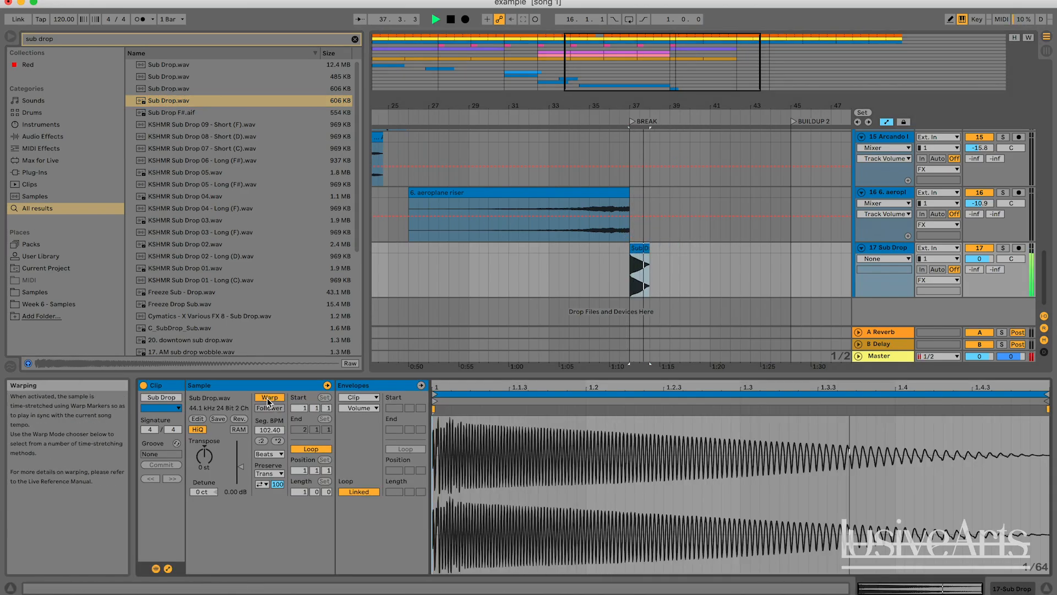
key(space)
click(713, 256)
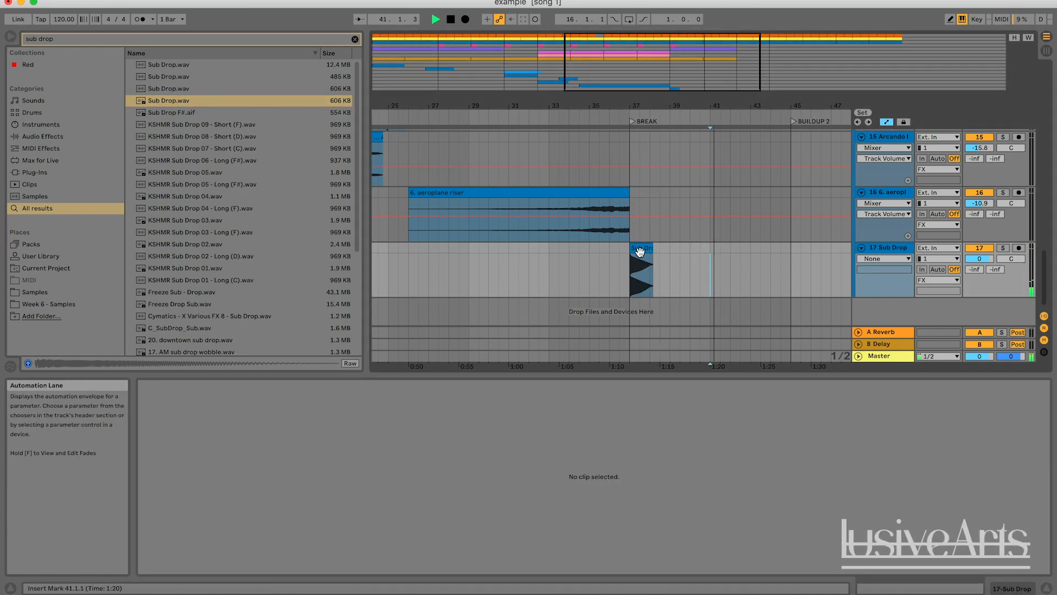
click(640, 252)
drag(980, 259, 982, 262)
key(space)
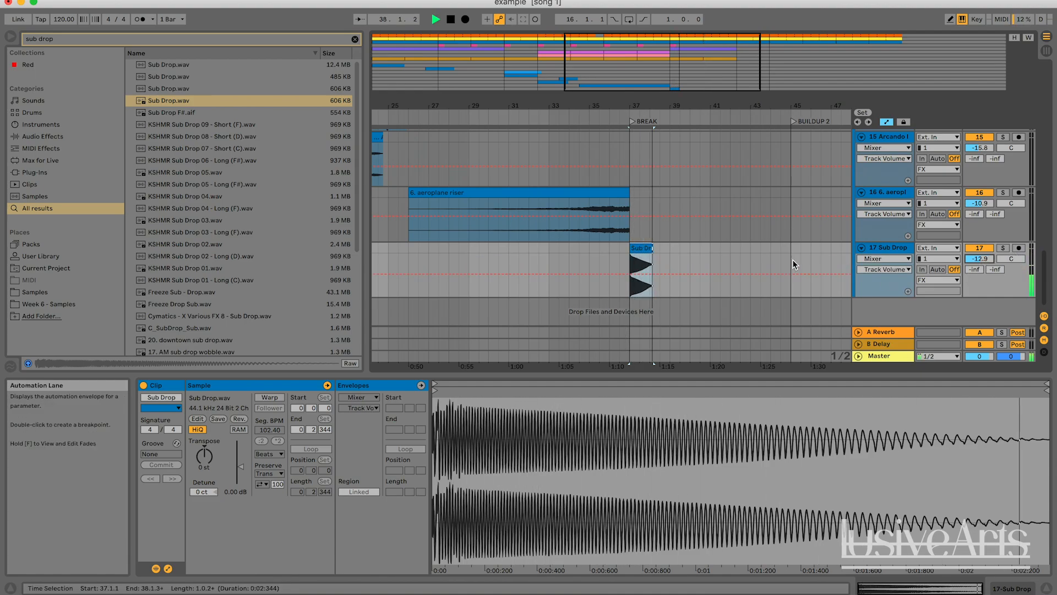
Copy the LF_fx_sweep clip and paste it on its track at about bar 35, leading into the break
click(607, 122)
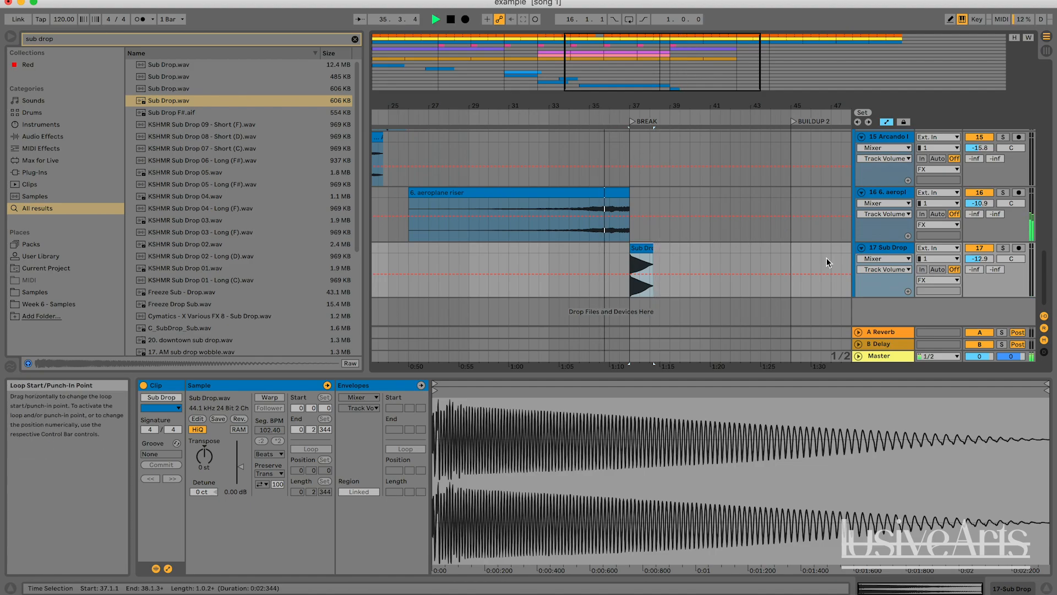
drag(522, 105, 522, 55)
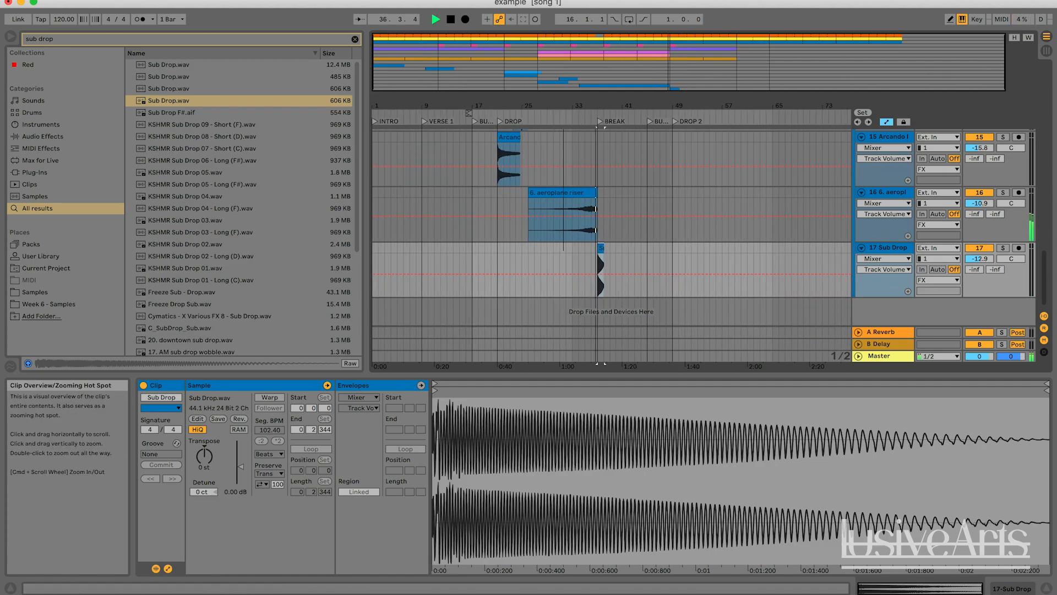
scroll(552, 219, up, 5)
scroll(533, 209, up, 3)
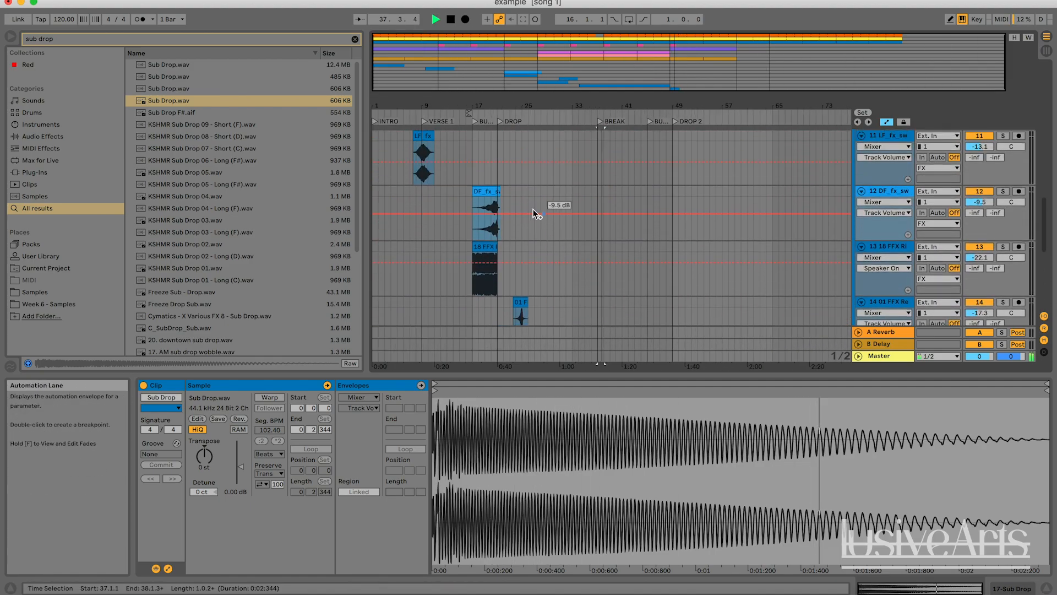
key(space)
click(417, 188)
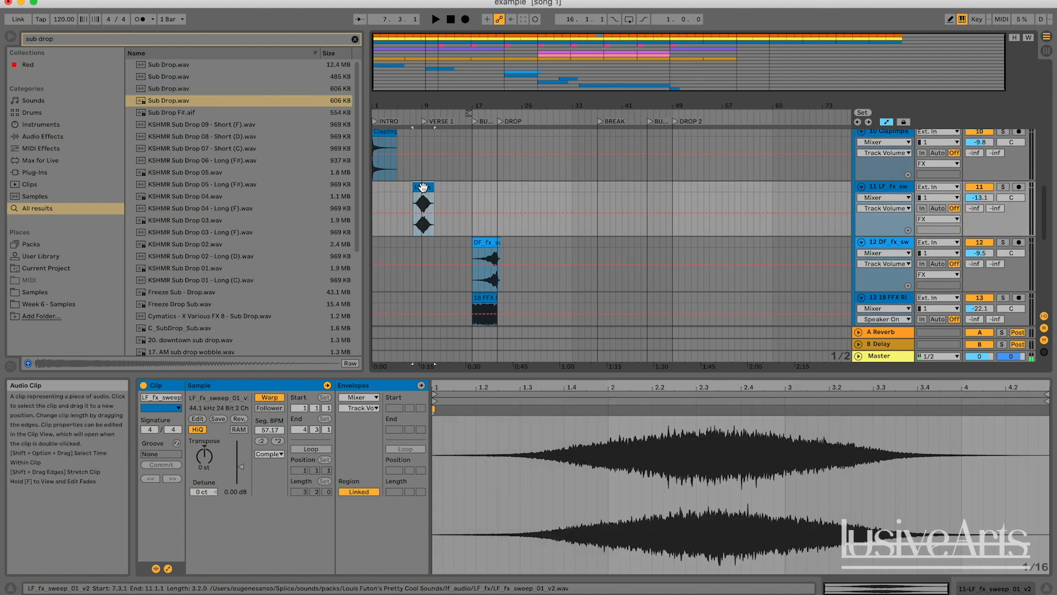
drag(458, 106, 458, 142)
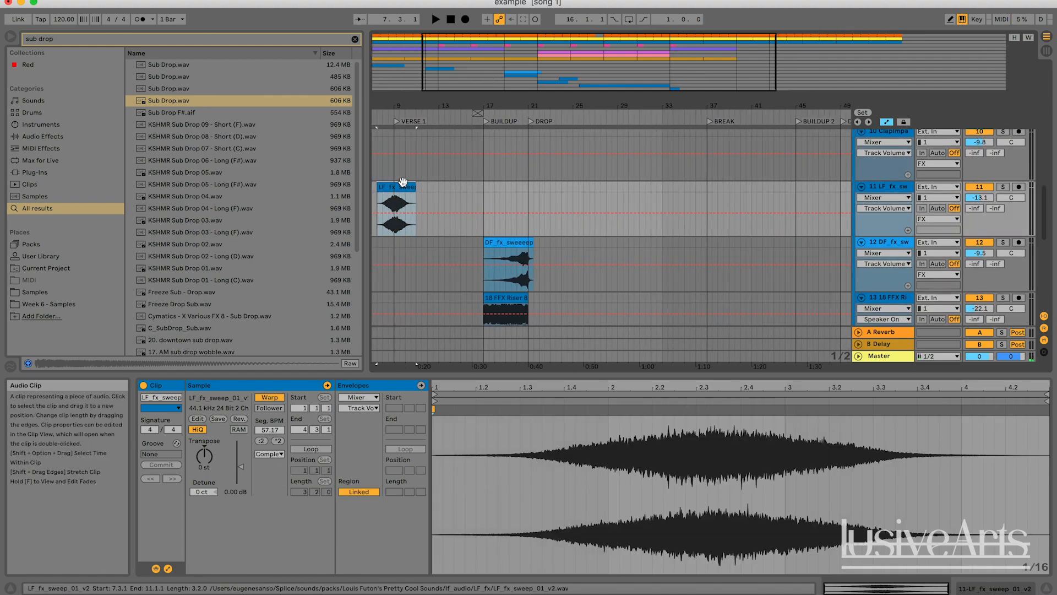
click(691, 193)
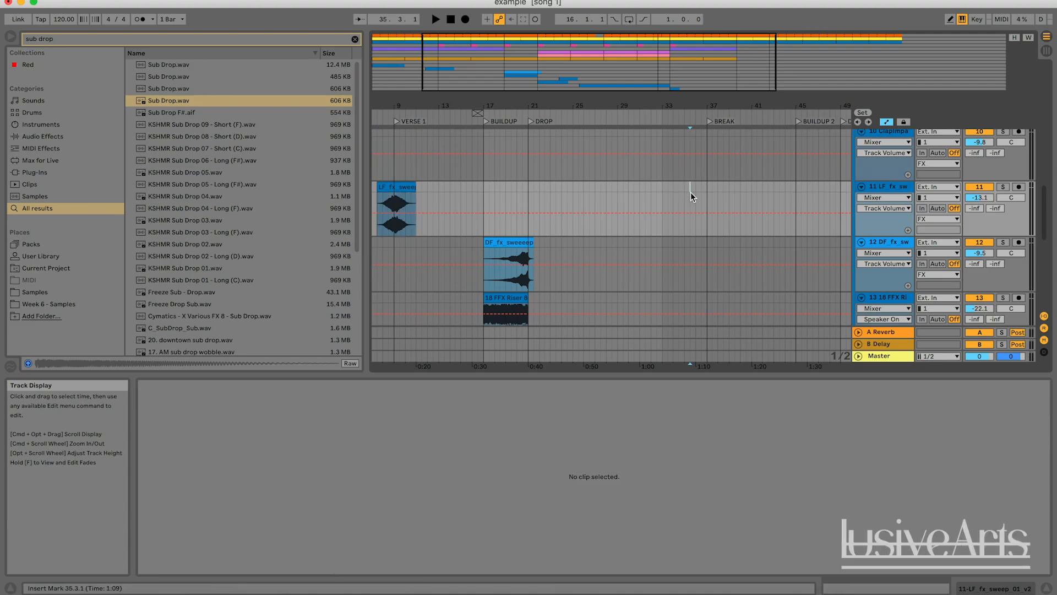
key(super+v)
click(682, 196)
key(space)
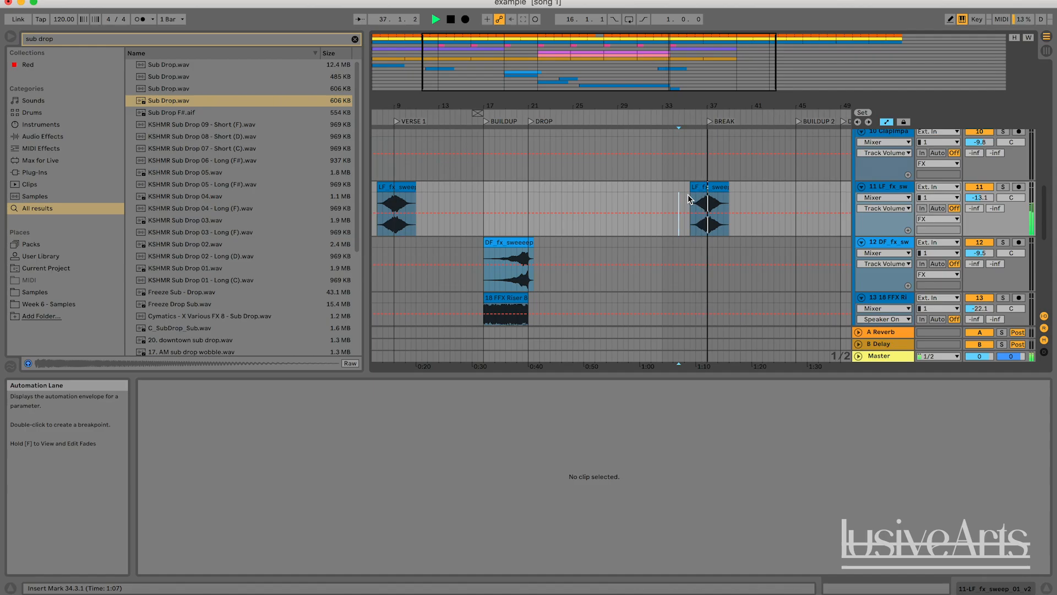
Move the pasted LF sweep clip to start at about bar 35.2.2 and audition it around the break
drag(698, 108, 641, 184)
key(space)
click(663, 184)
key(space)
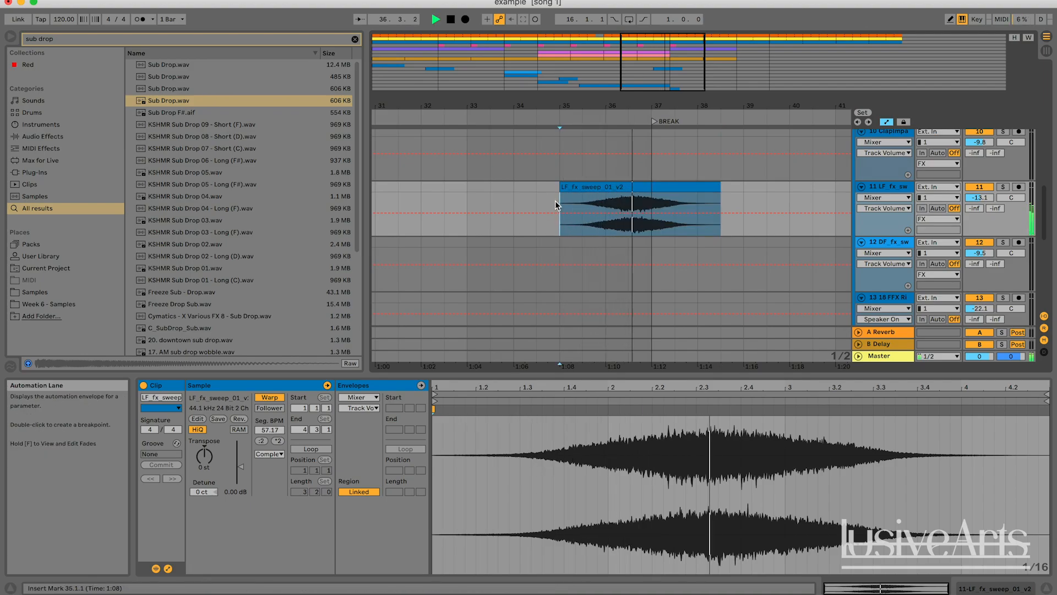
key(space)
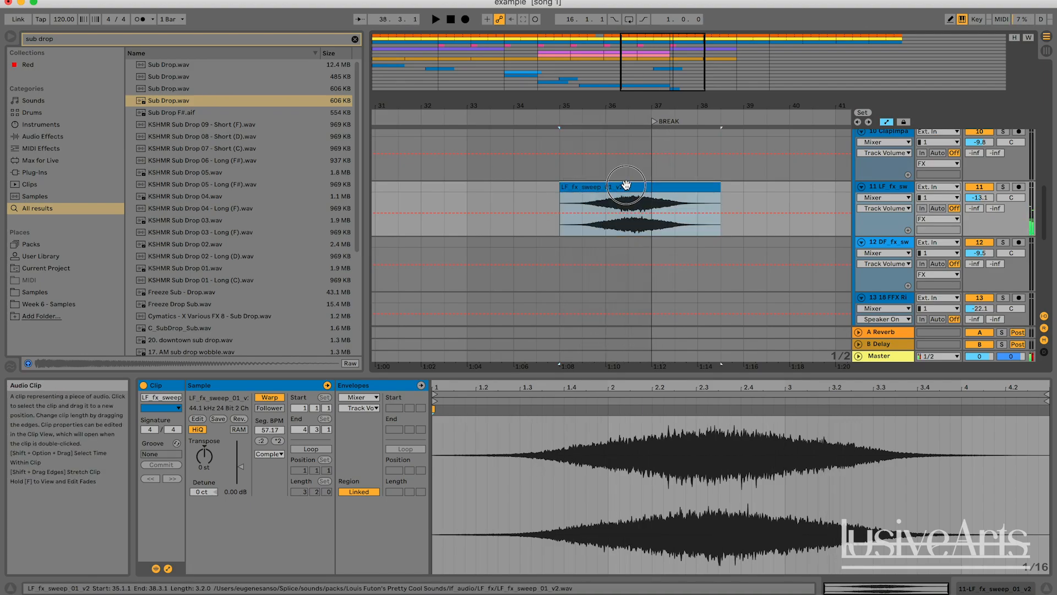
drag(630, 184, 649, 185)
key(space)
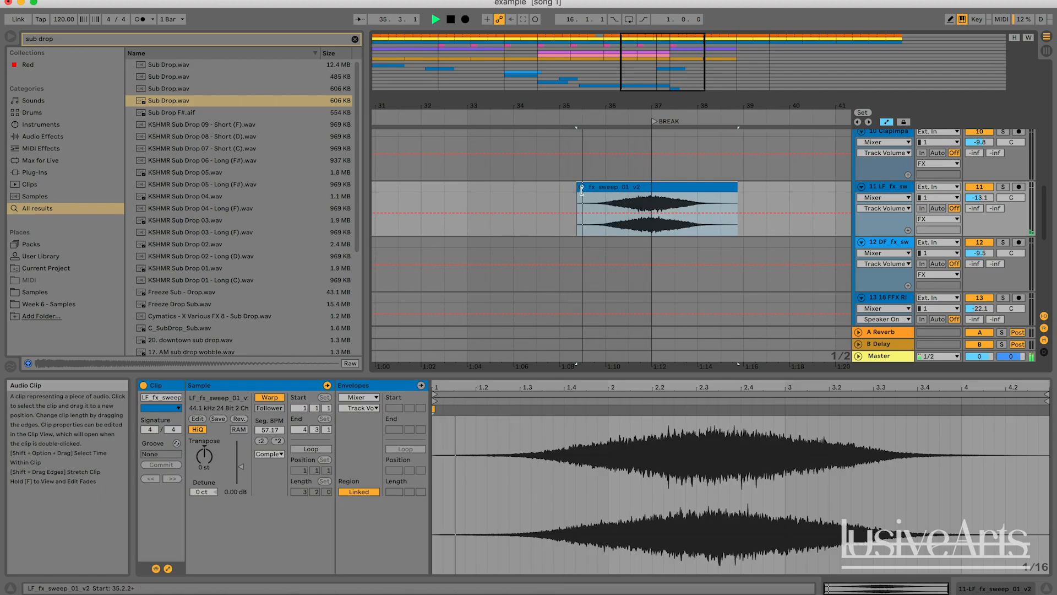
click(566, 192)
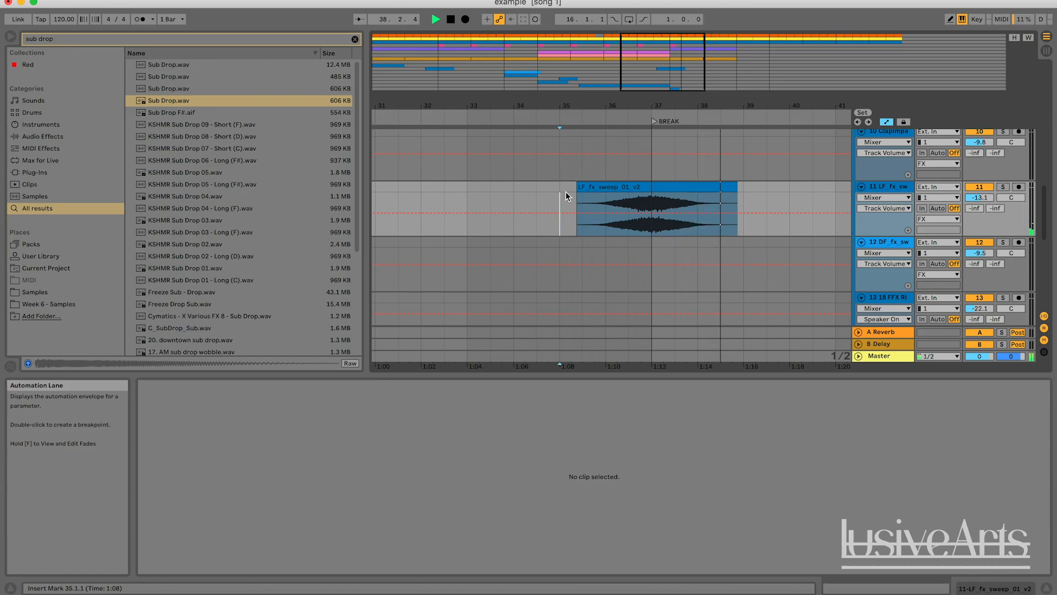
Copy the DF_fx_sweeep and FFX riser clips together and paste them at bar 45 before Drop 2
drag(661, 72, 611, 71)
scroll(659, 185, down, 5)
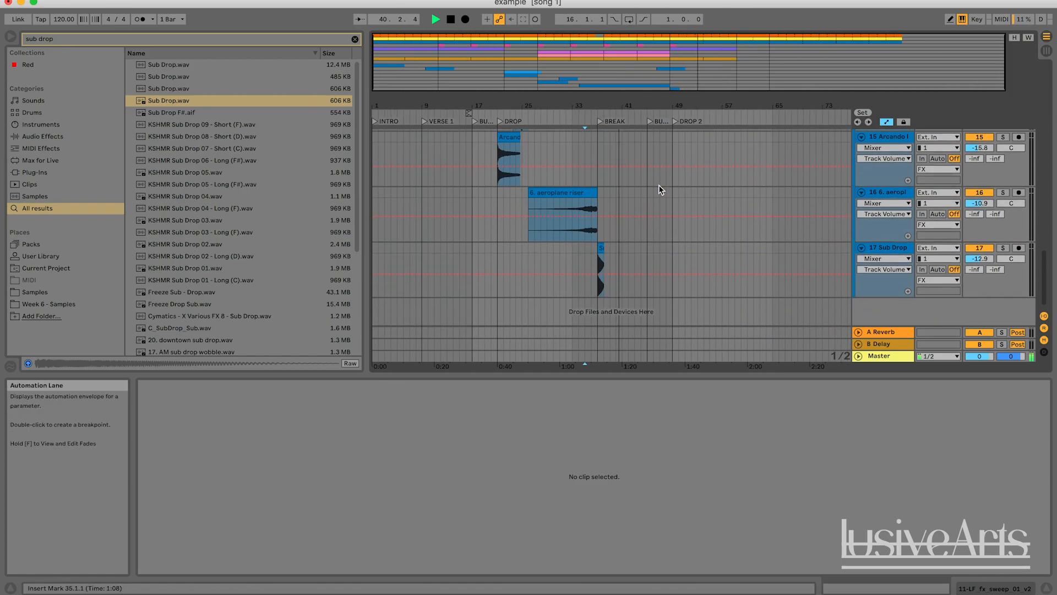
scroll(659, 186, up, 3)
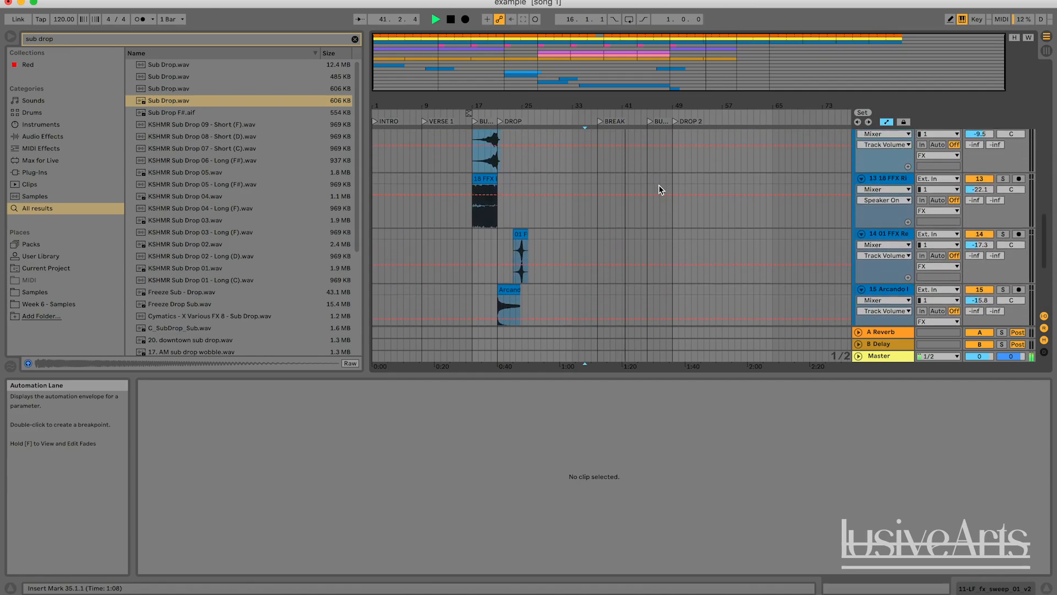
scroll(659, 184, up, 10)
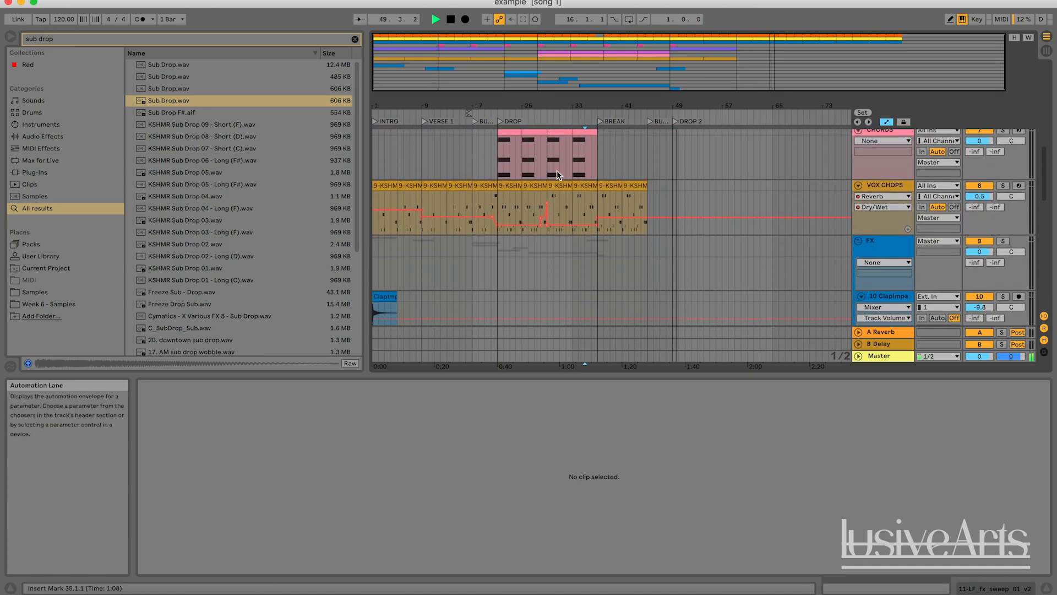
scroll(556, 170, down, 6)
key(space)
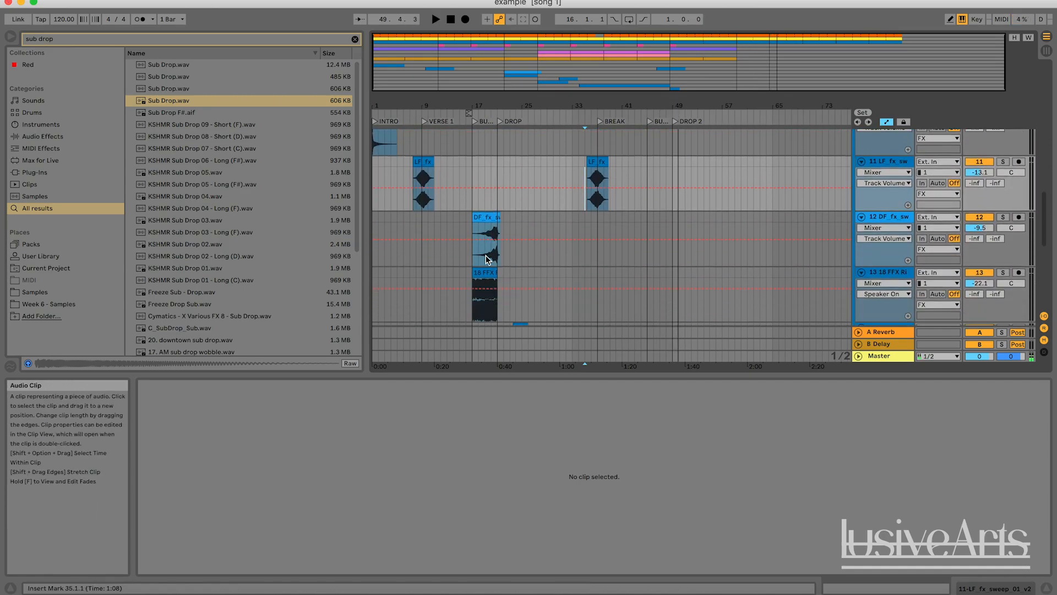
scroll(487, 258, down, 2)
click(487, 259)
shift+click(485, 226)
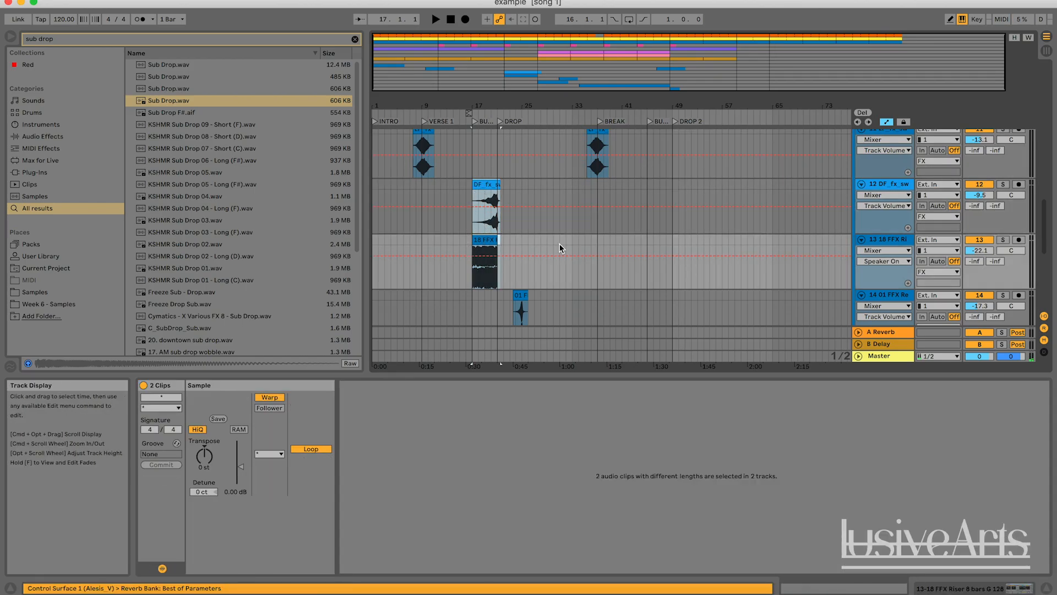
key(super+c)
click(648, 193)
key(super+v)
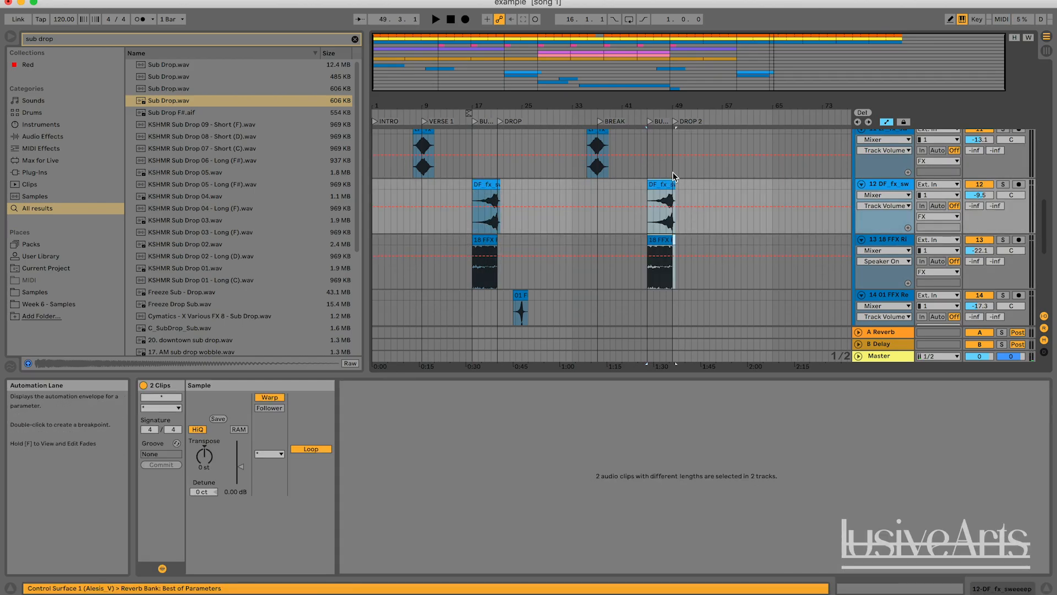
Search the browser for 'atmos' and lay CPCT_120_Atmos_02.wav twice on a new track across the intro, bars 1 to 9
scroll(651, 187, up, 15)
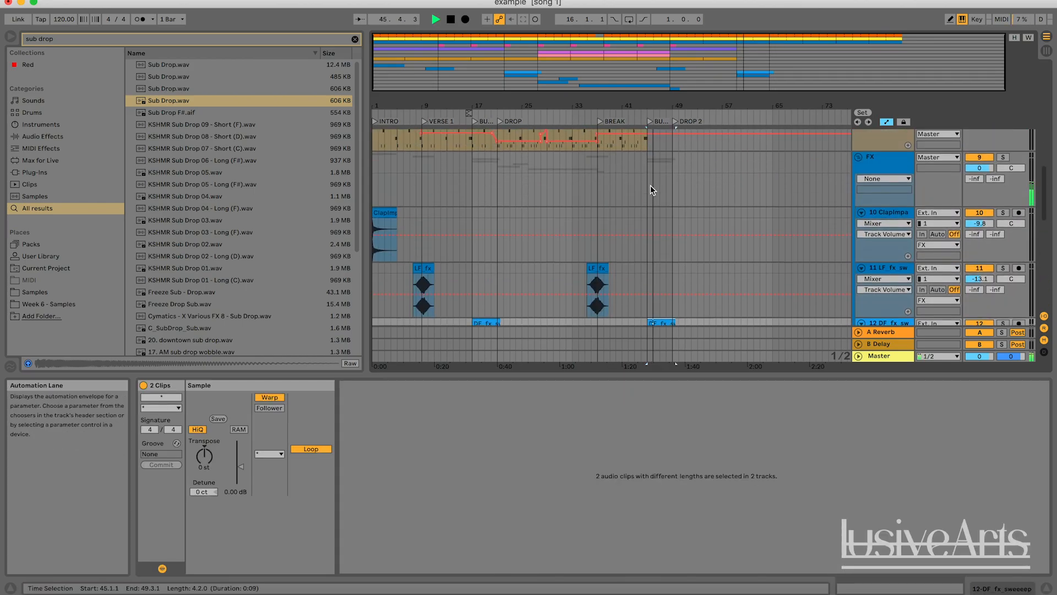
scroll(652, 196, up, 3)
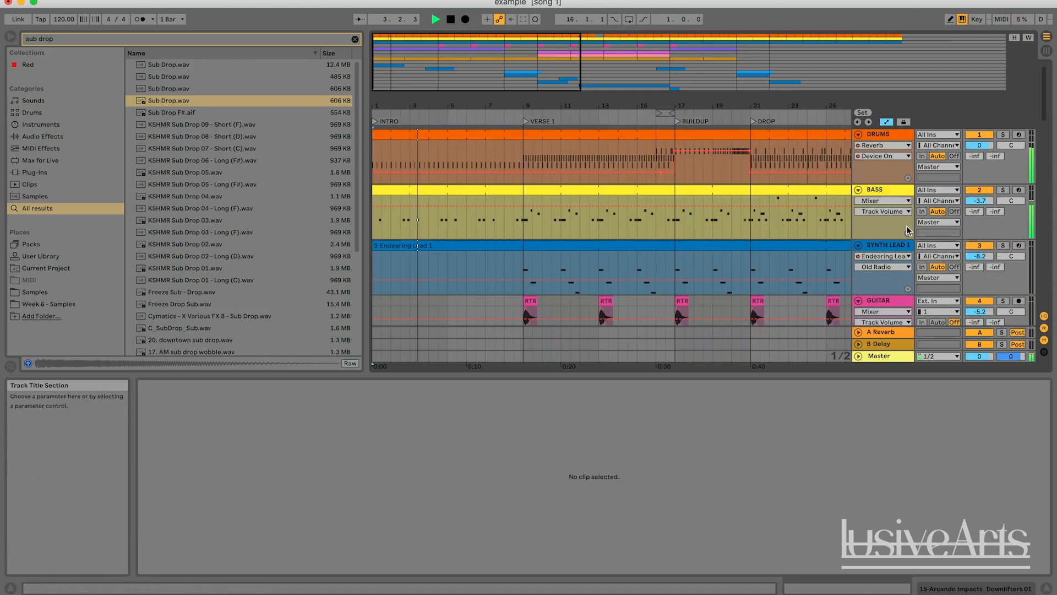
scroll(655, 179, down, 20)
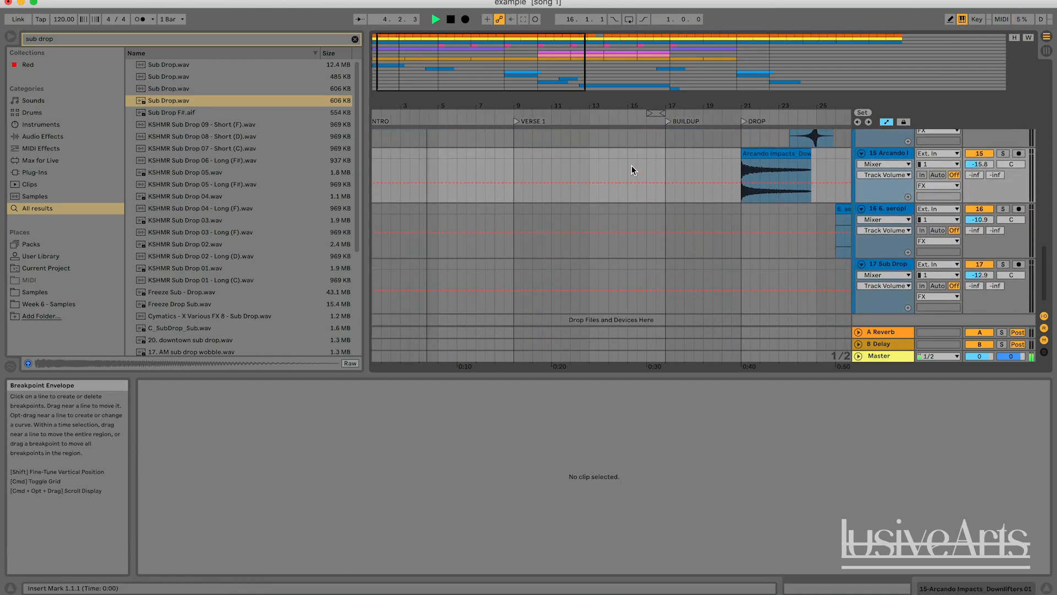
key(space)
click(350, 39)
text(atmosph)
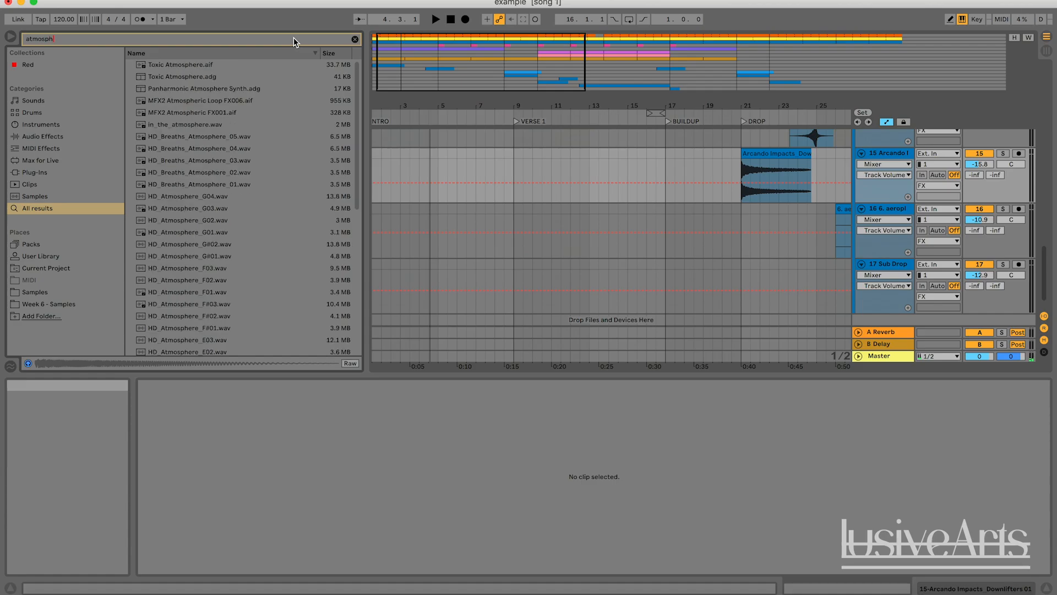
key(BackSpace)
key(BackSpace)
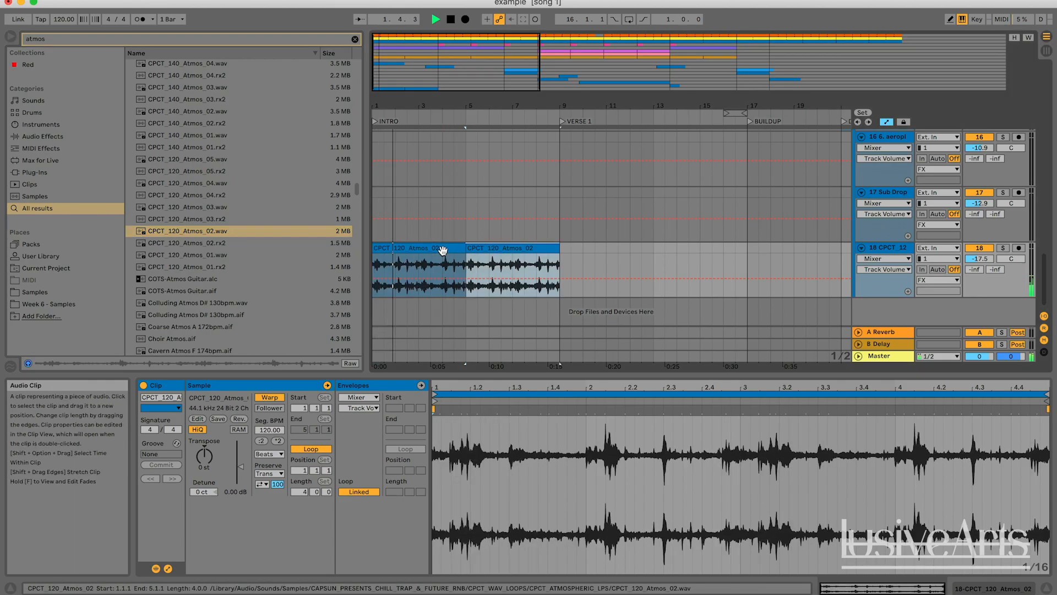
click(481, 264)
click(441, 249)
key(space)
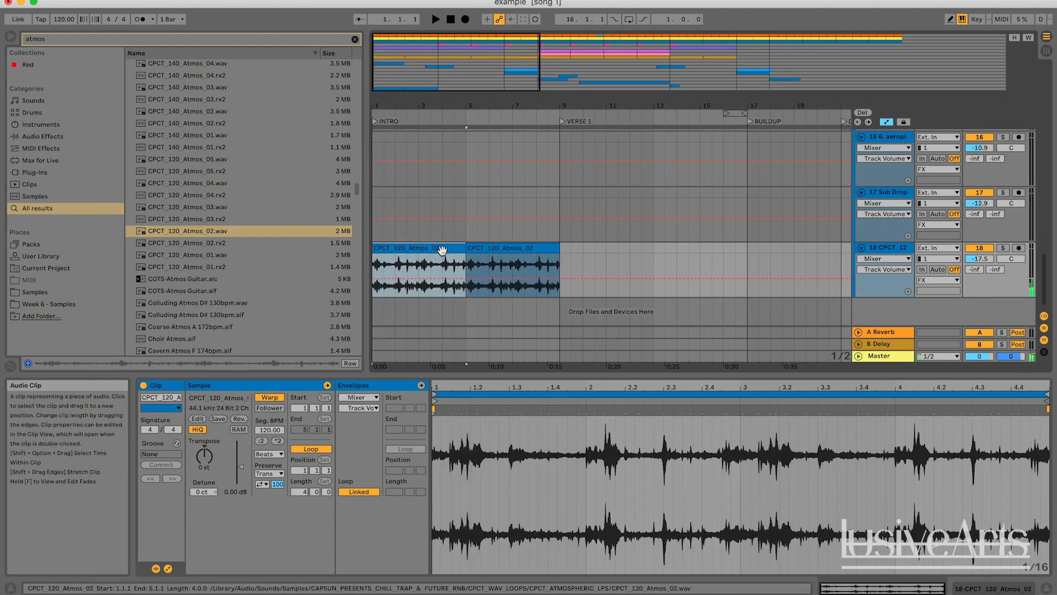
Solo the atmos track and play the intro from the start to audition the atmosphere clips
key(space)
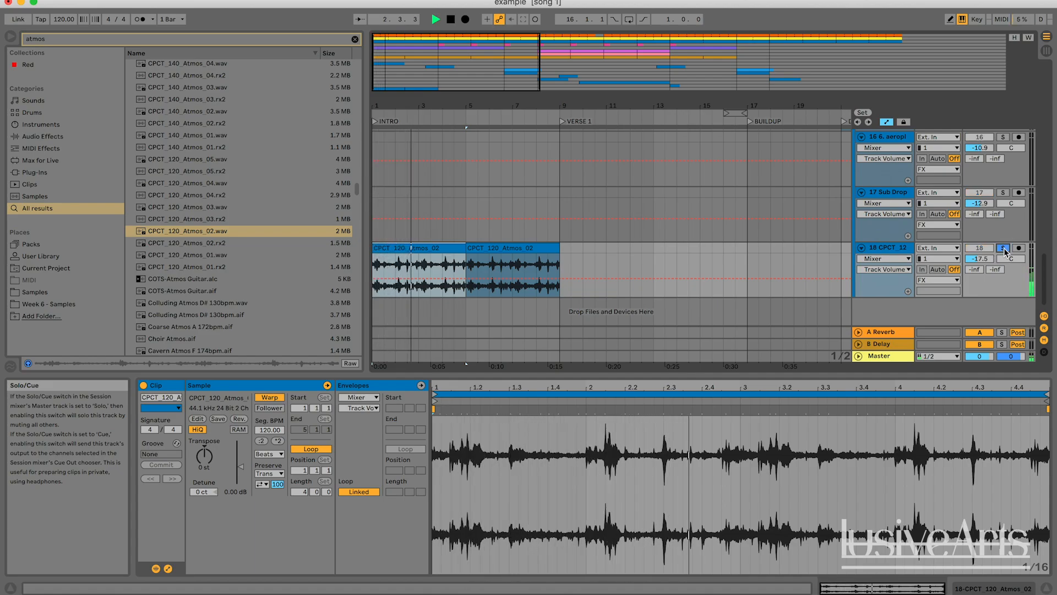
key(space)
drag(445, 57, 504, 21)
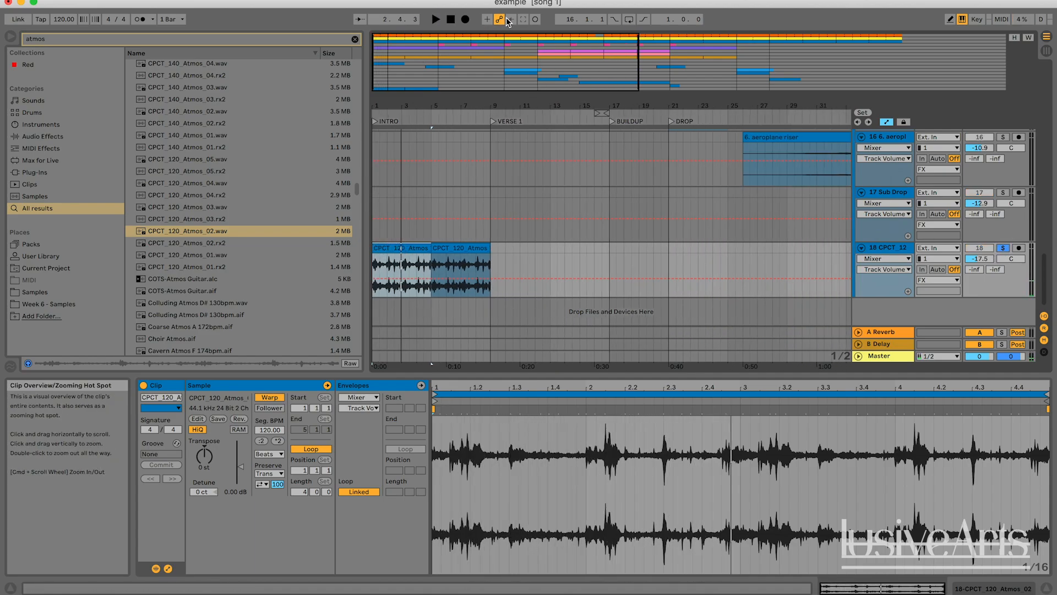
key(Home)
click(1005, 250)
click(527, 255)
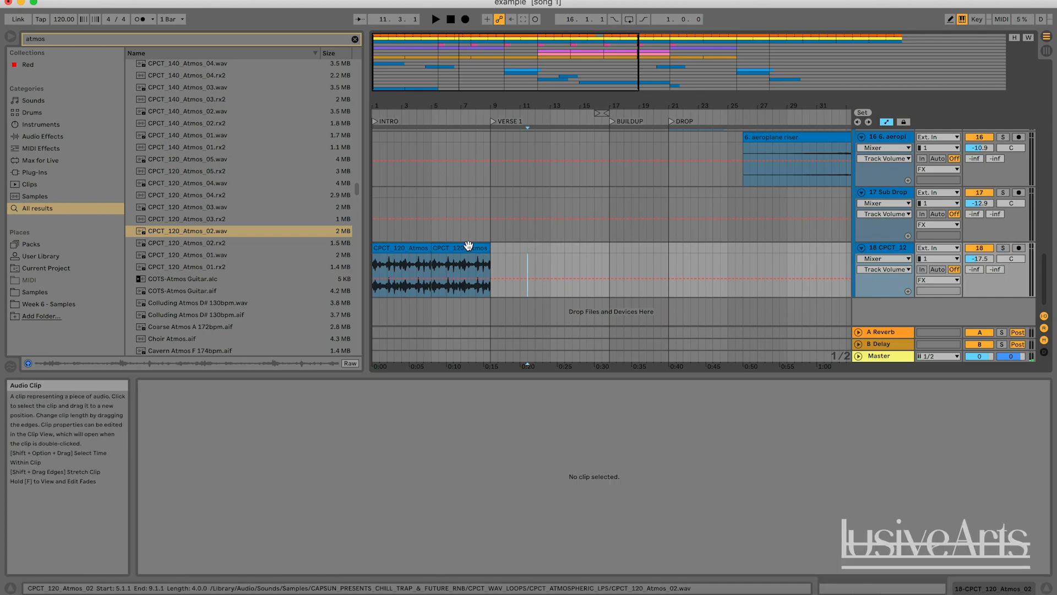
click(451, 19)
key(space)
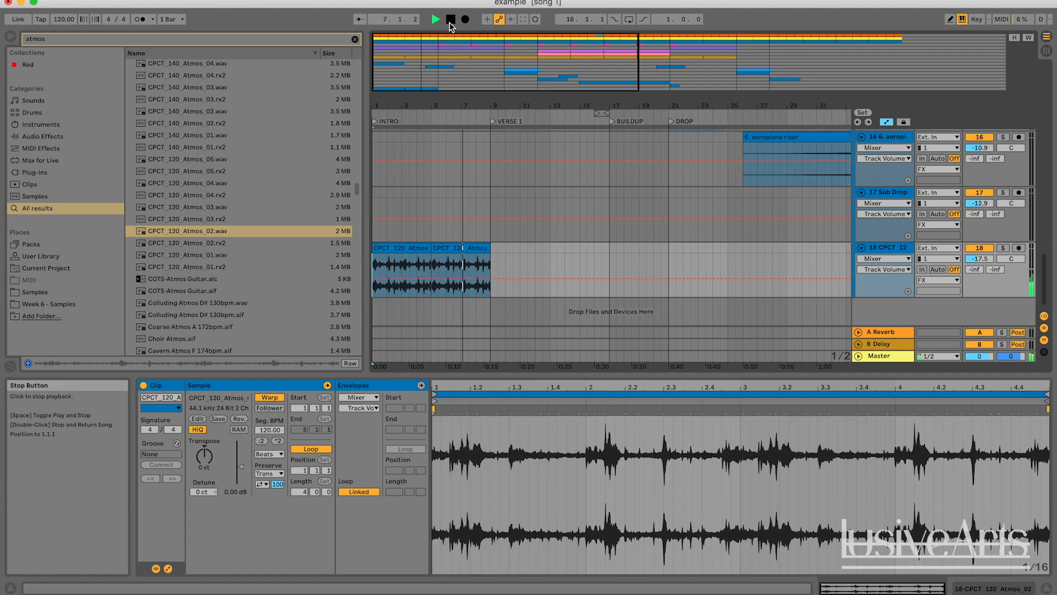
Duplicate the second atmos clip twice so the atmosphere continues to about bar 17
click(463, 246)
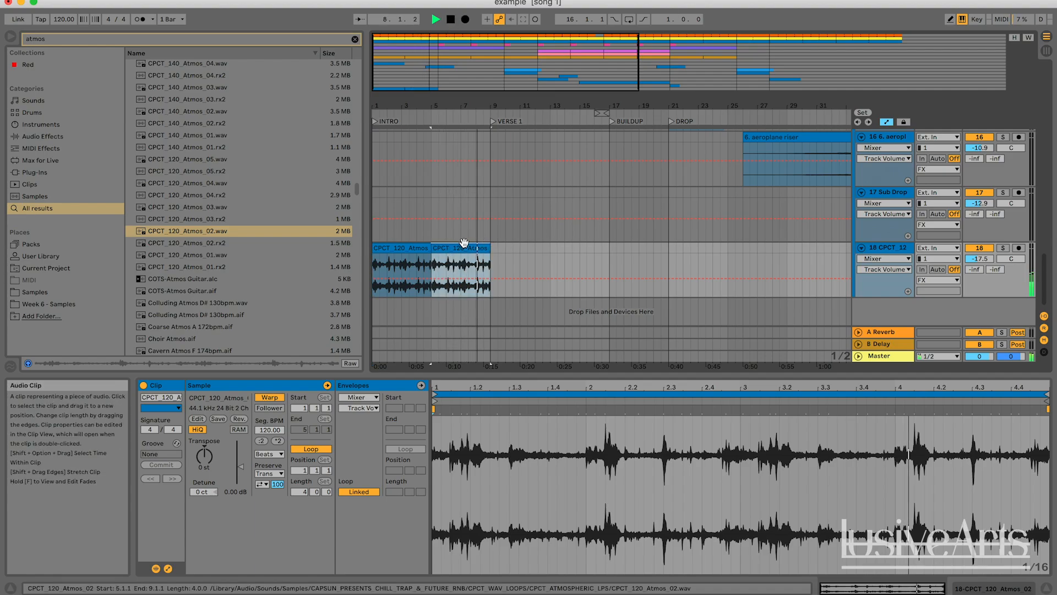
key(super+d)
key(super+d)
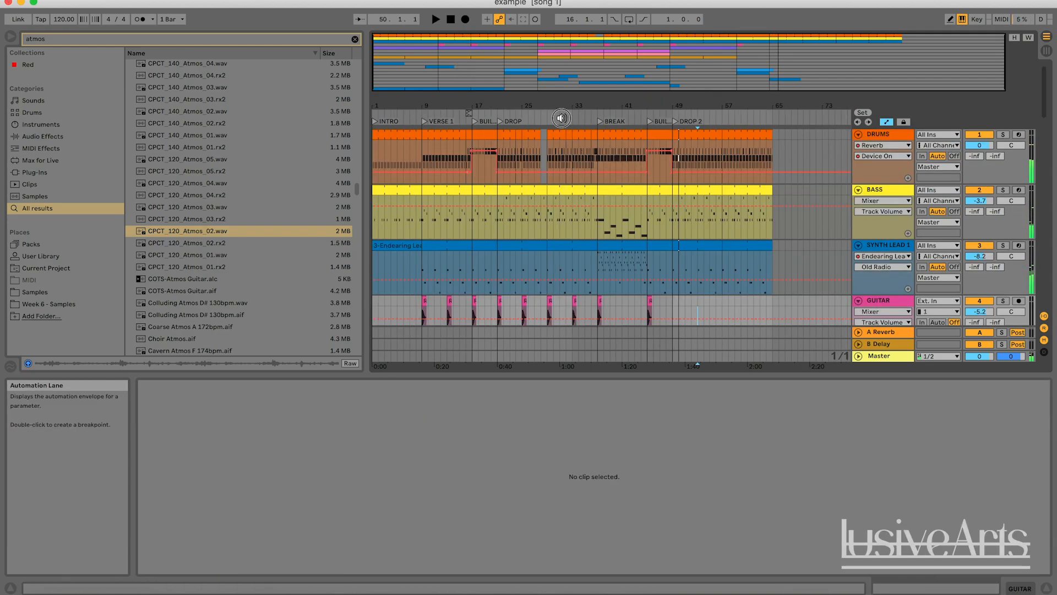
Play back the arrangement from the start to review the intro and its transition samples
click(564, 125)
key(space)
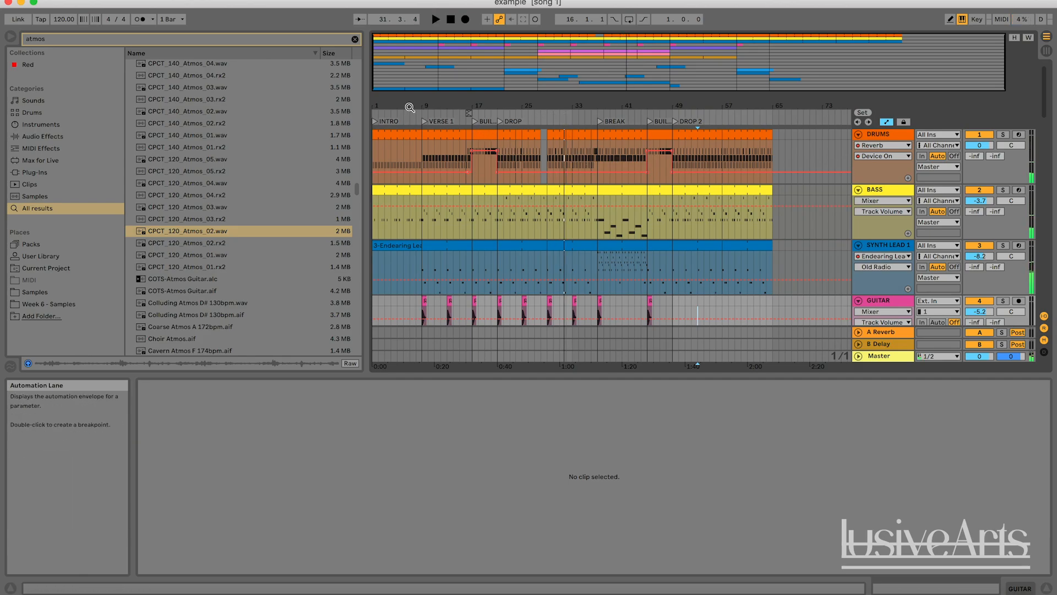
drag(396, 55, 396, 65)
click(436, 20)
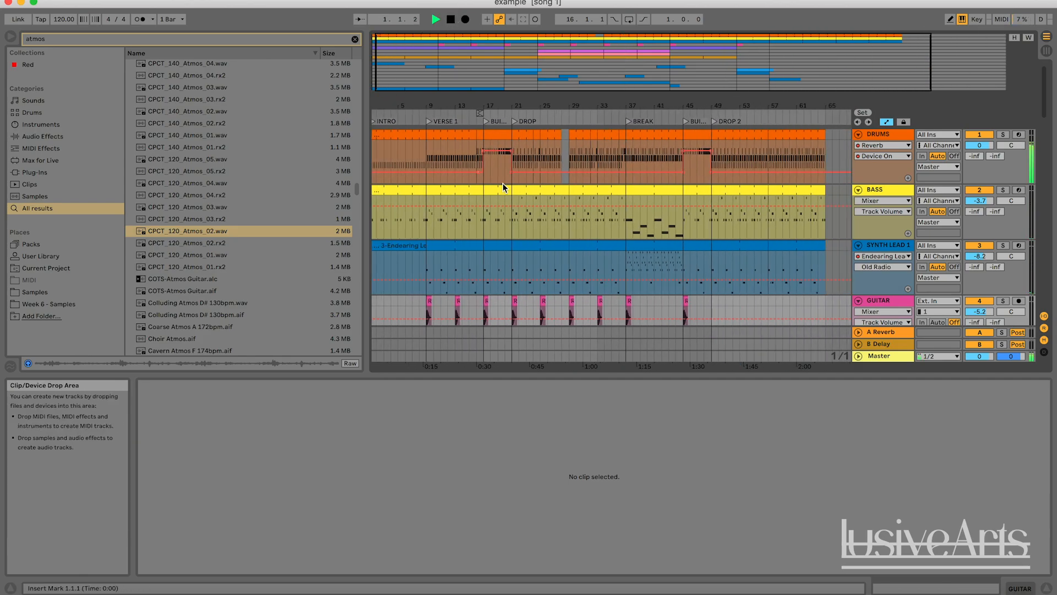
scroll(502, 184, down, 10)
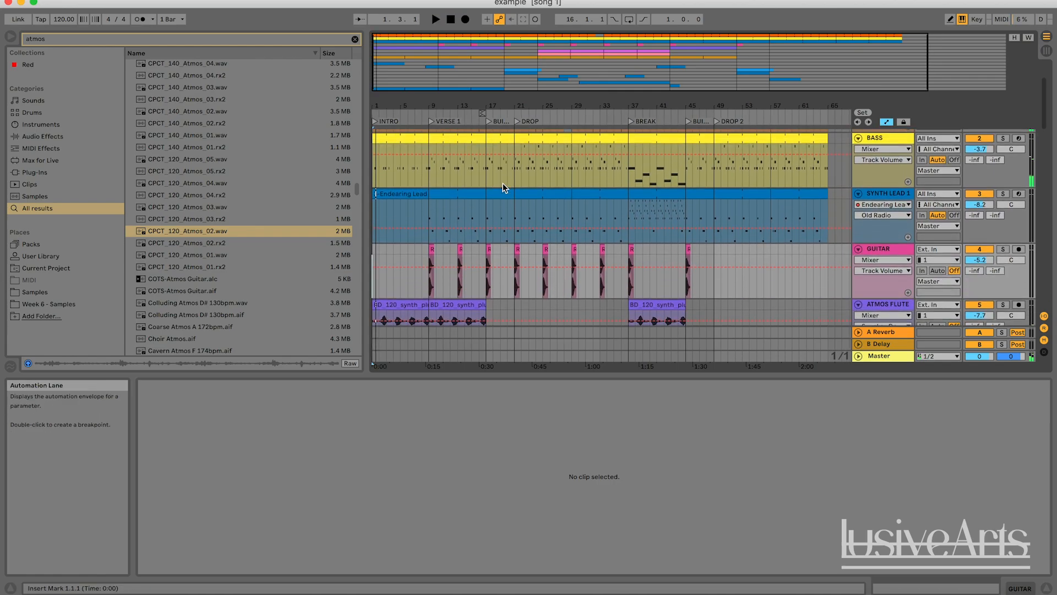
scroll(503, 185, up, 3)
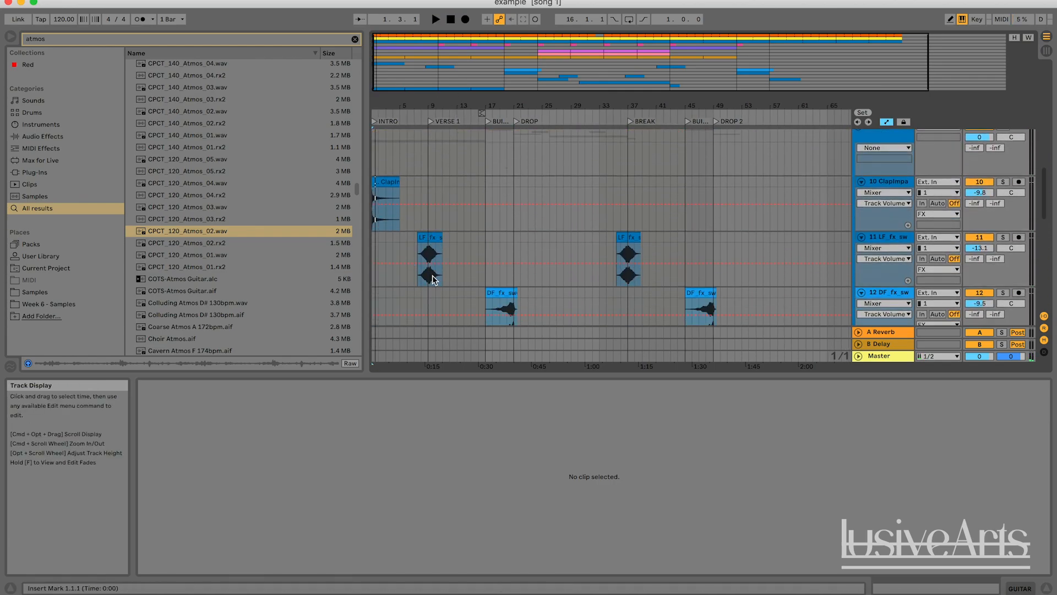
click(417, 134)
key(space)
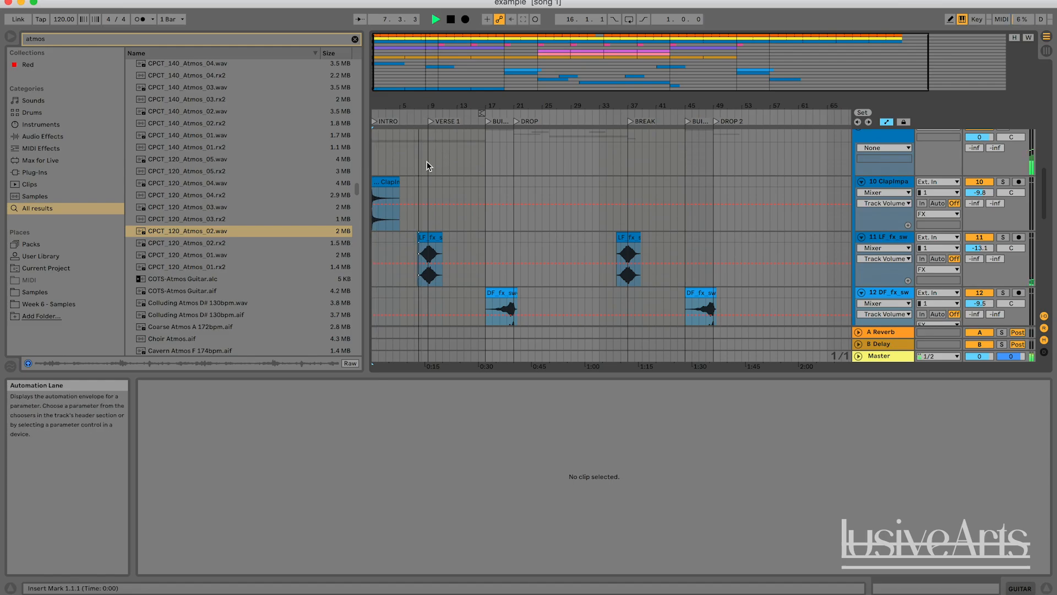
key(space)
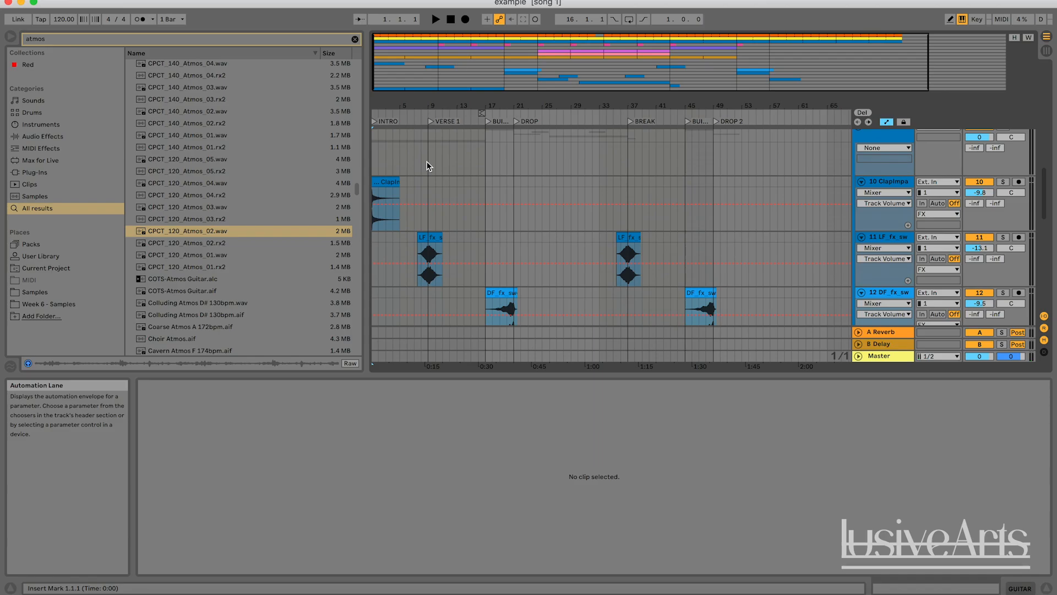
click(416, 118)
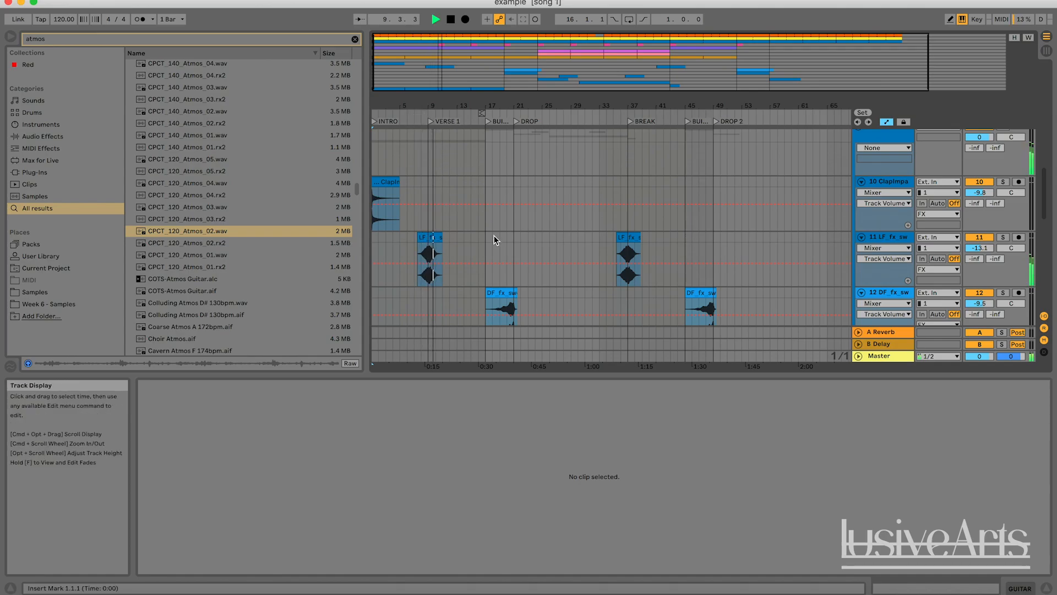
Scroll through all the tracks to review where the transition samples sit in the song
scroll(495, 240, down, 5)
scroll(238, 268, down, 15)
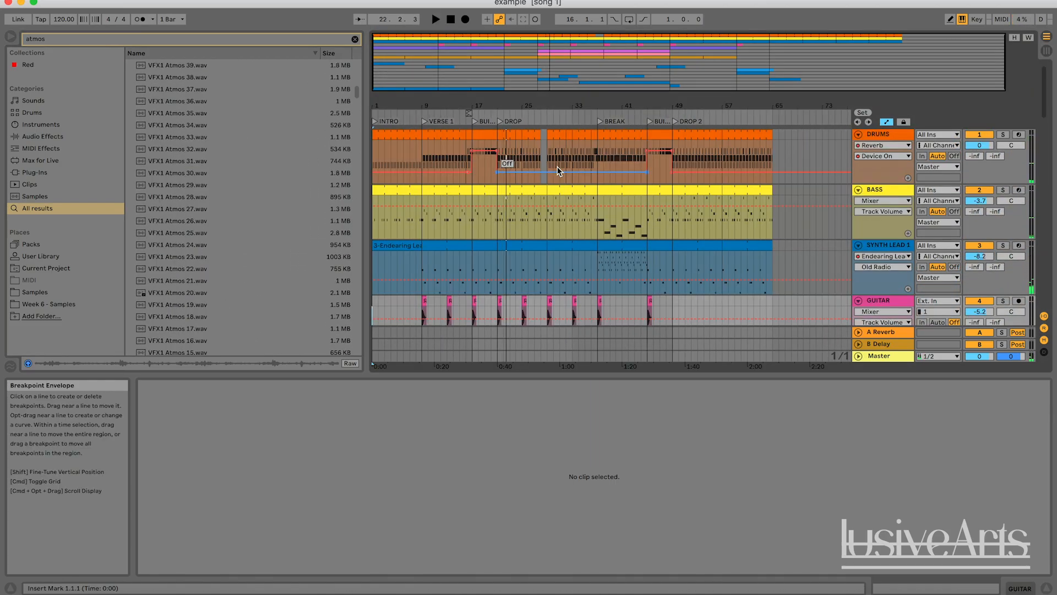
scroll(557, 166, down, 15)
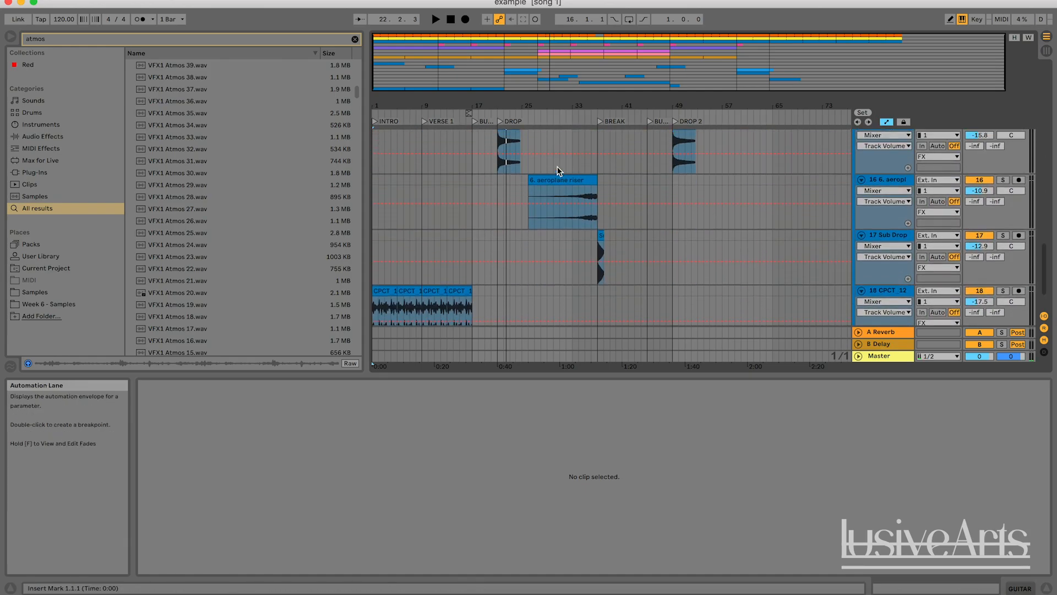
scroll(557, 166, up, 4)
scroll(557, 168, down, 10)
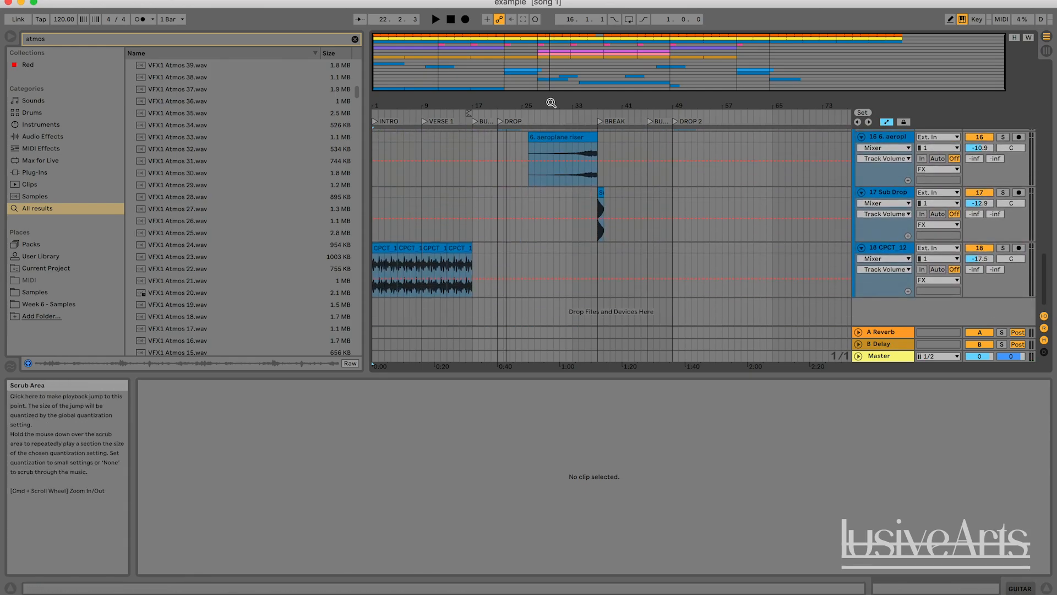
scroll(575, 234, up, 5)
scroll(574, 234, up, 15)
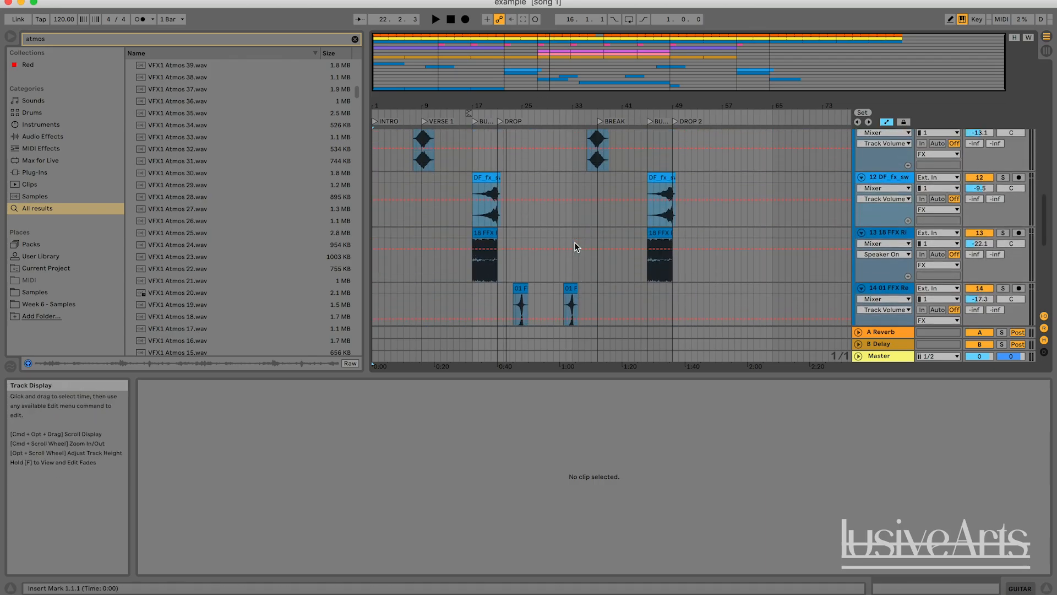
scroll(575, 242, up, 3)
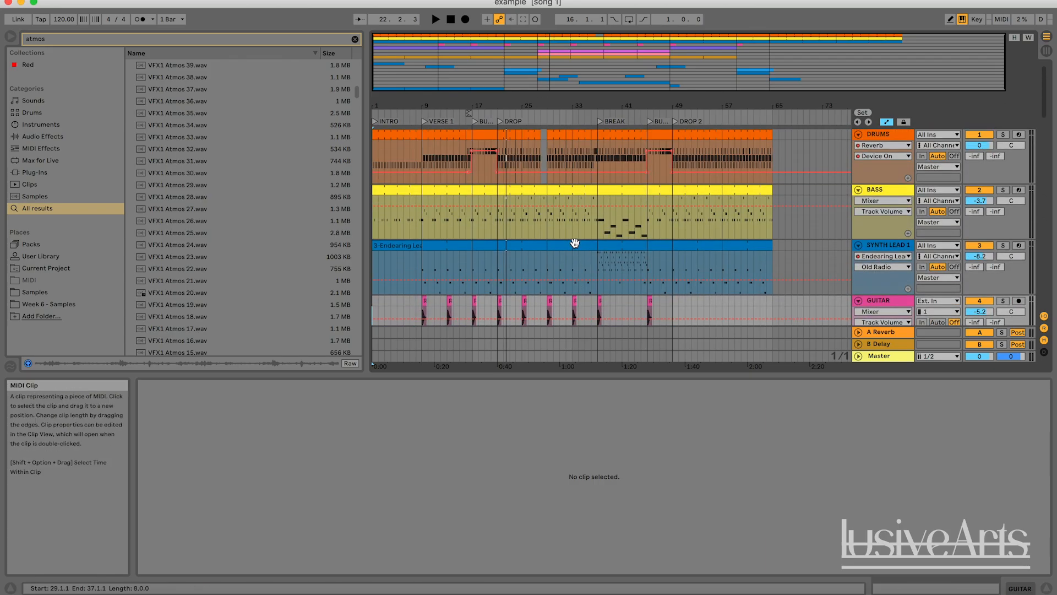
scroll(574, 242, down, 4)
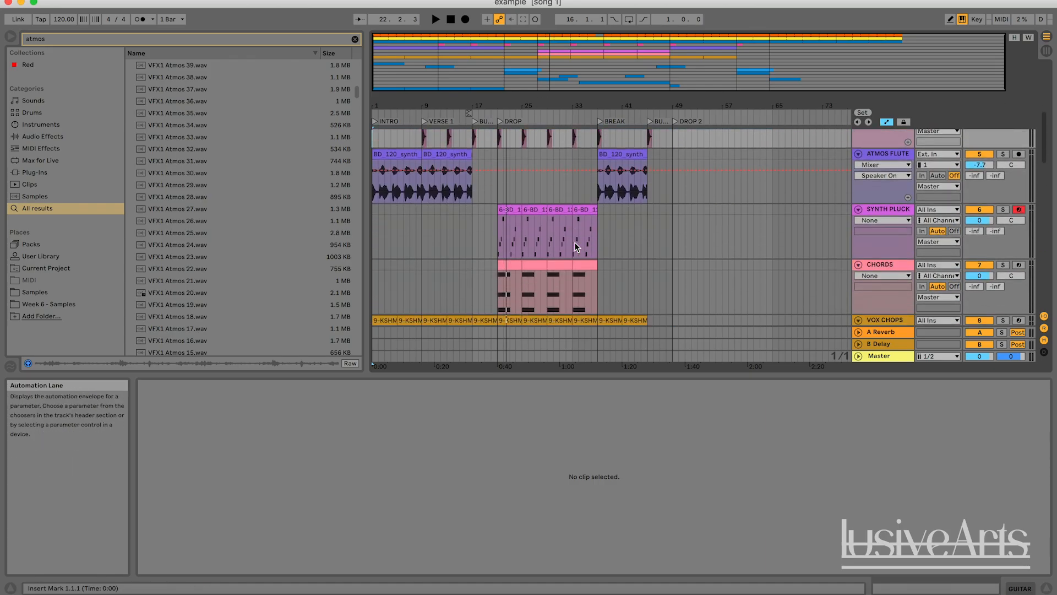
scroll(575, 243, up, 4)
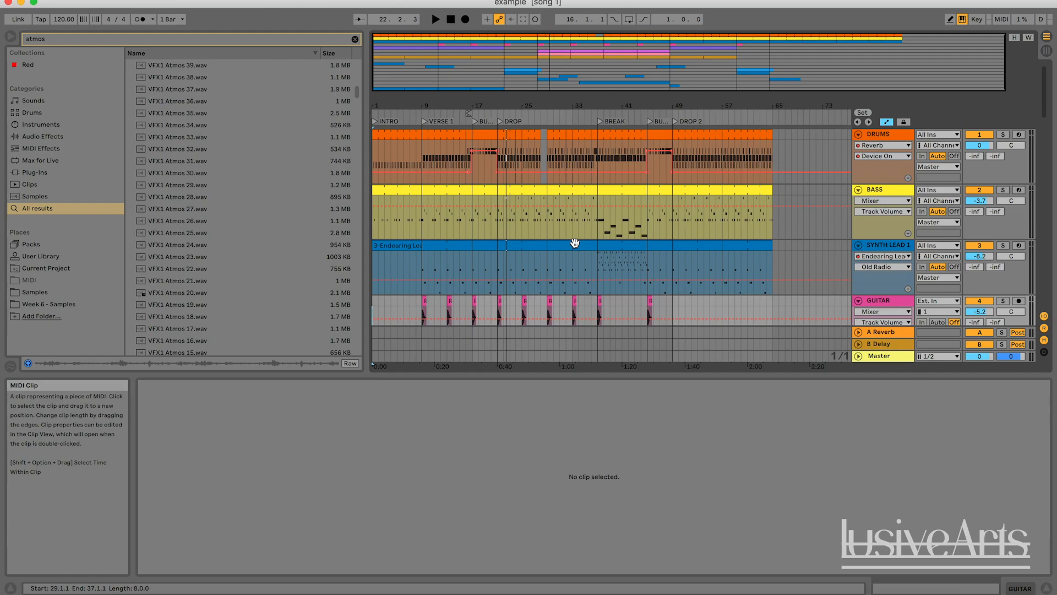
scroll(575, 242, down, 10)
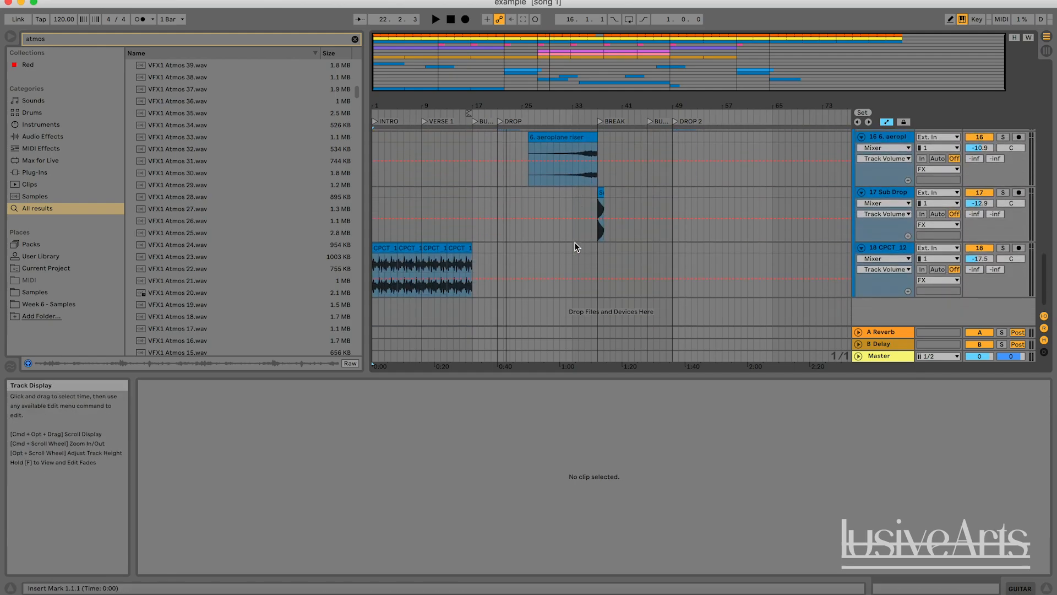
scroll(574, 242, up, 10)
Zoom into the drum track and examine the drum fill notes around bar 29 while playing it back
drag(525, 104, 524, 148)
click(520, 144)
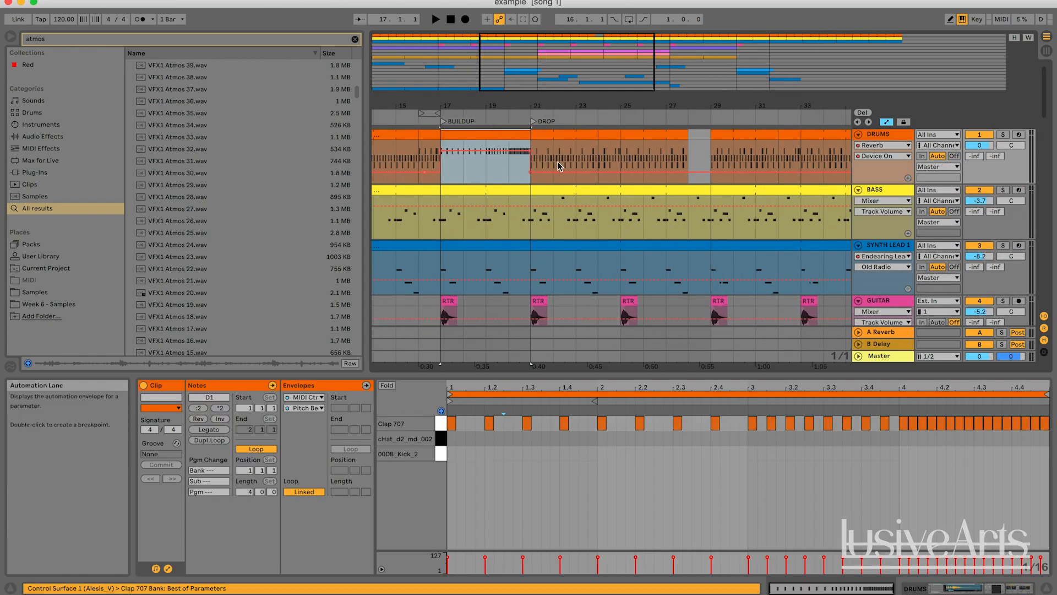
click(692, 143)
click(609, 146)
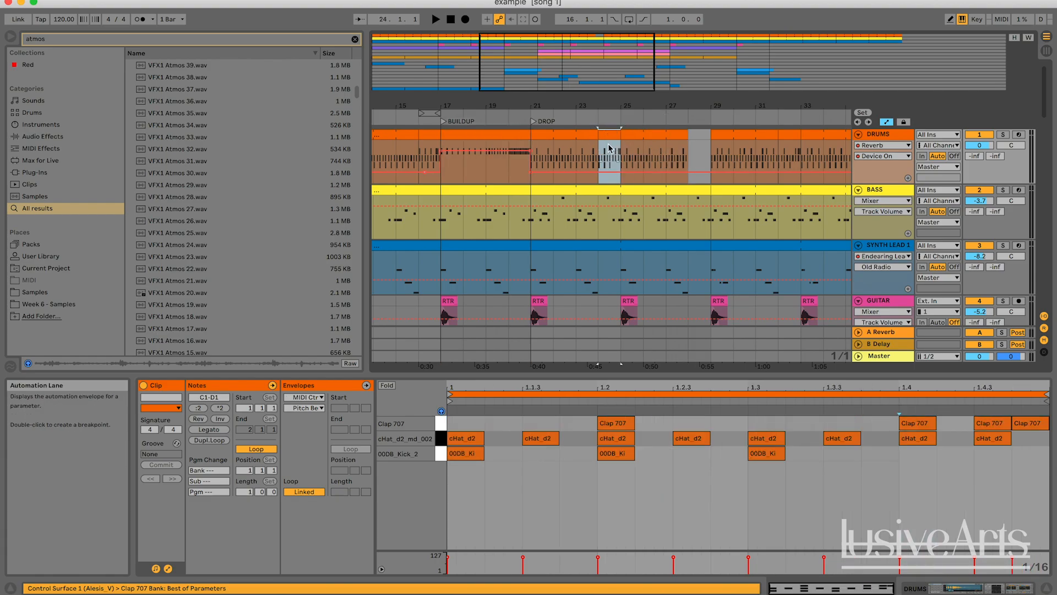
drag(619, 85, 605, 63)
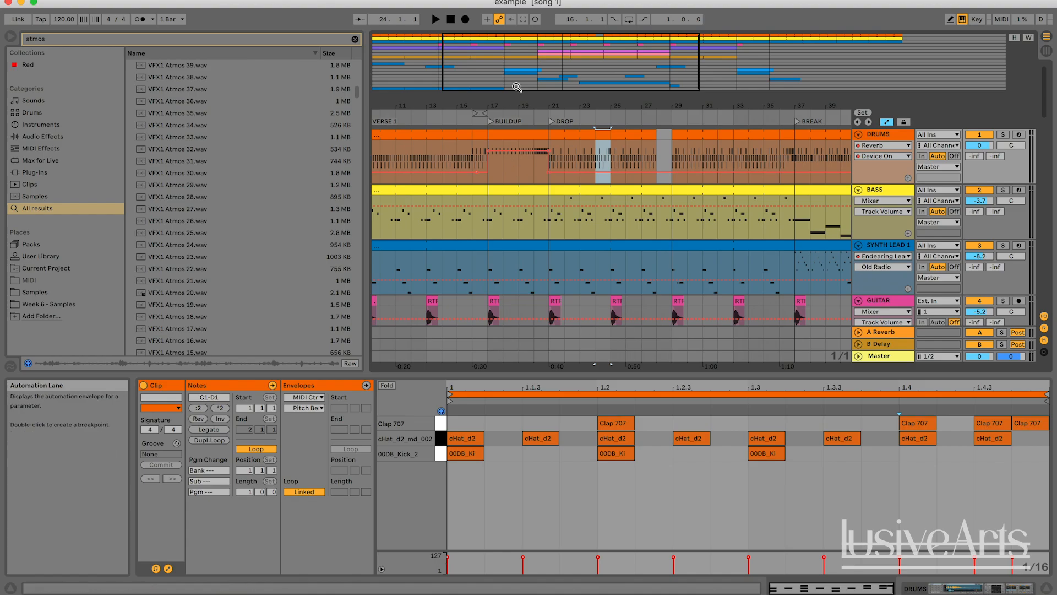
drag(513, 106, 523, 76)
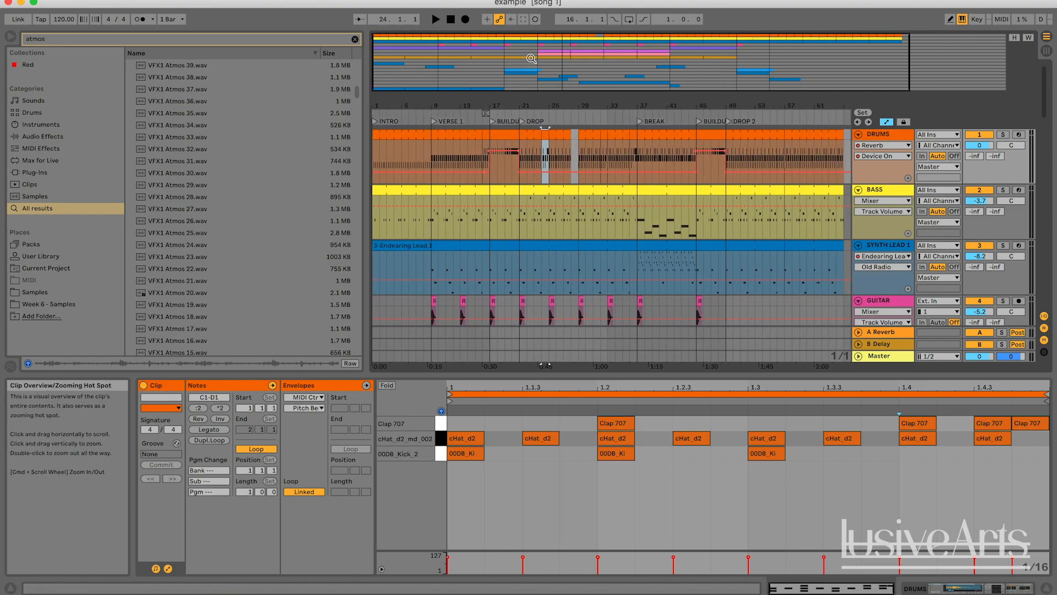
click(576, 153)
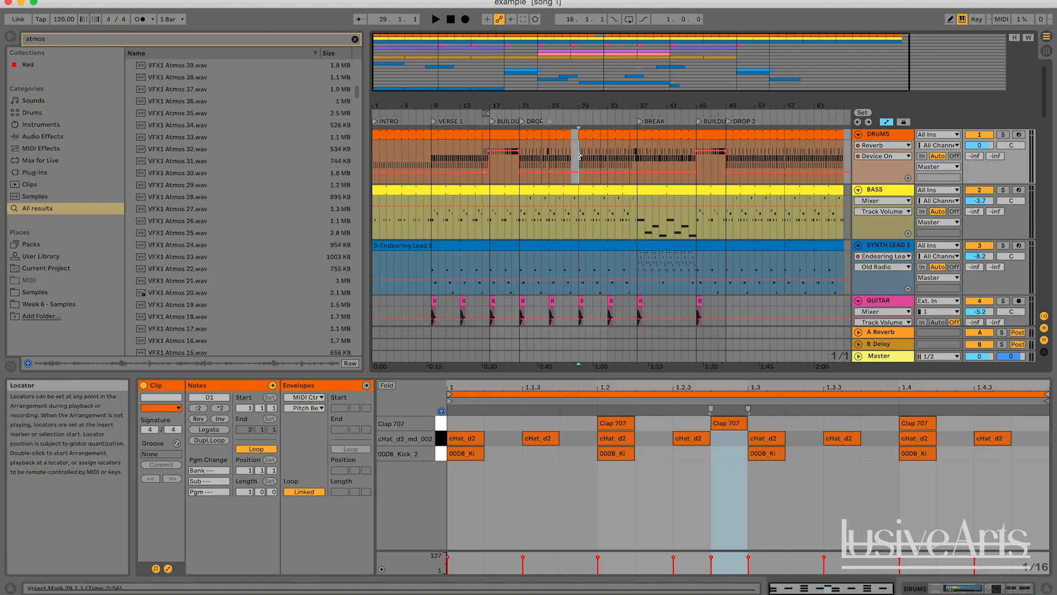
click(545, 120)
key(plus)
key(plus)
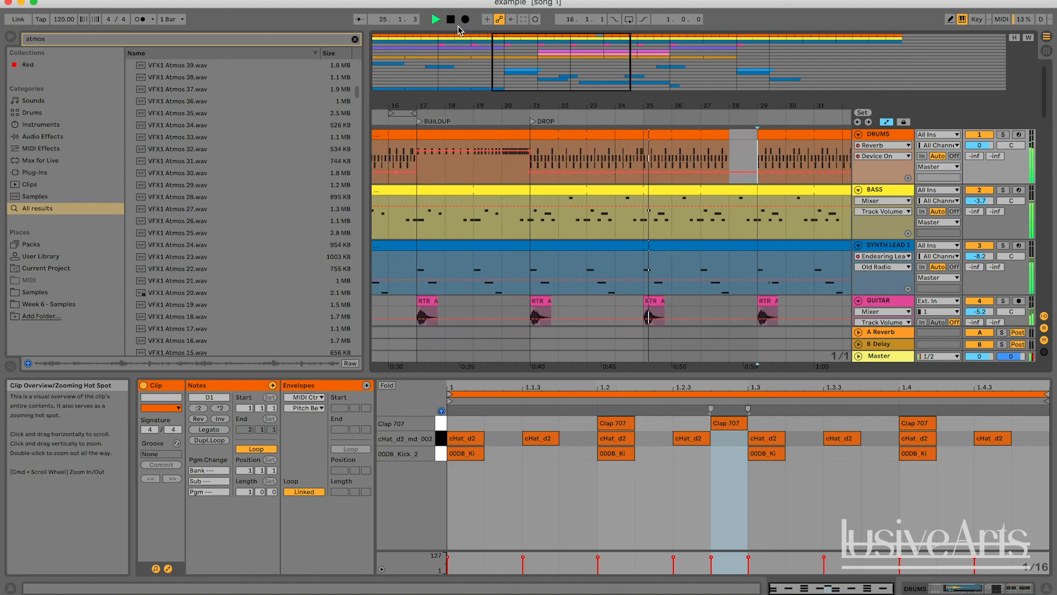
click(450, 20)
Review the whole arrangement and the drum clips across the song sections
scroll(585, 174, left, 10)
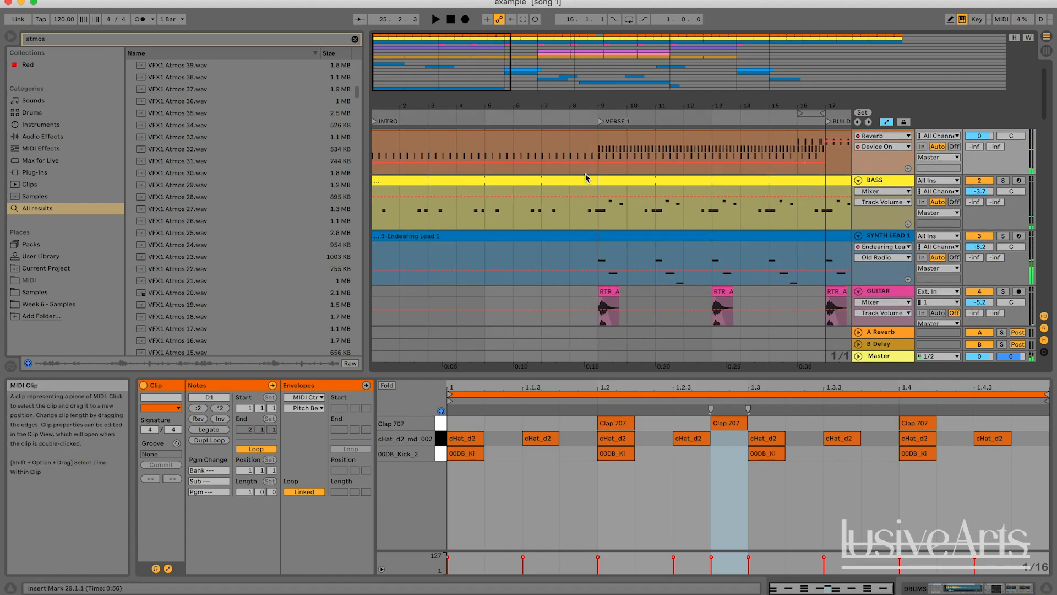
scroll(584, 173, right, 3)
drag(616, 106, 616, 55)
drag(554, 84, 555, 60)
drag(649, 84, 649, 61)
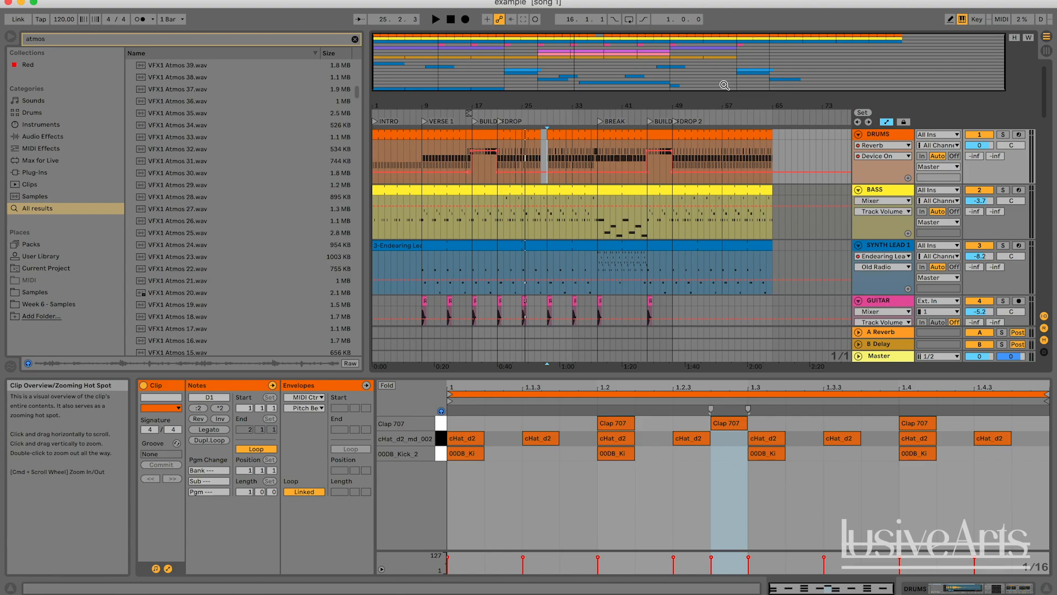
mouse_move(599, 88)
mouse_down()
mouse_move(600, 143)
mouse_move(600, 88)
mouse_up()
scroll(611, 297, down, 10)
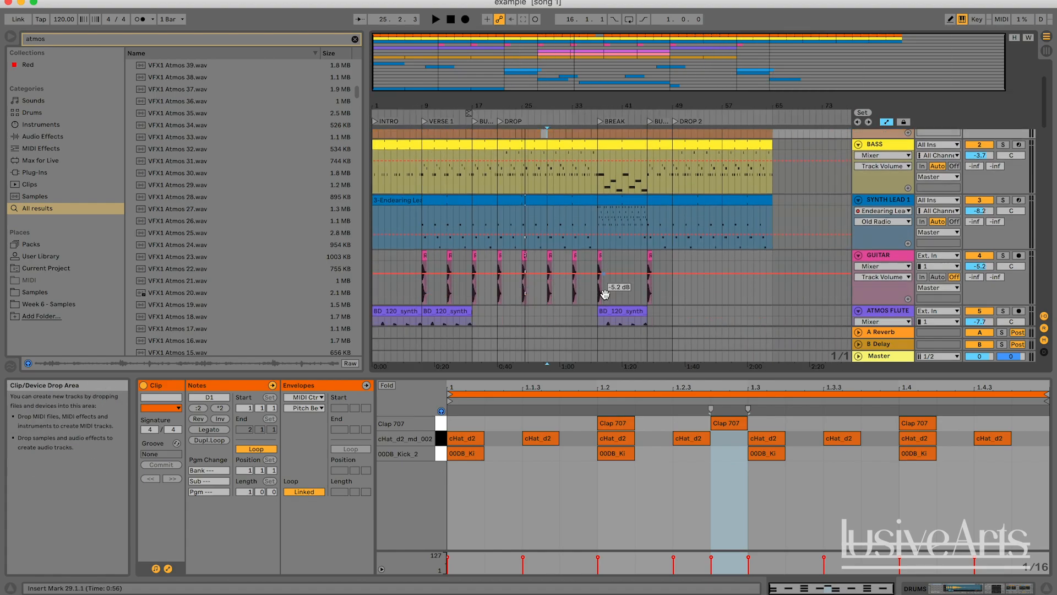
scroll(606, 299, up, 10)
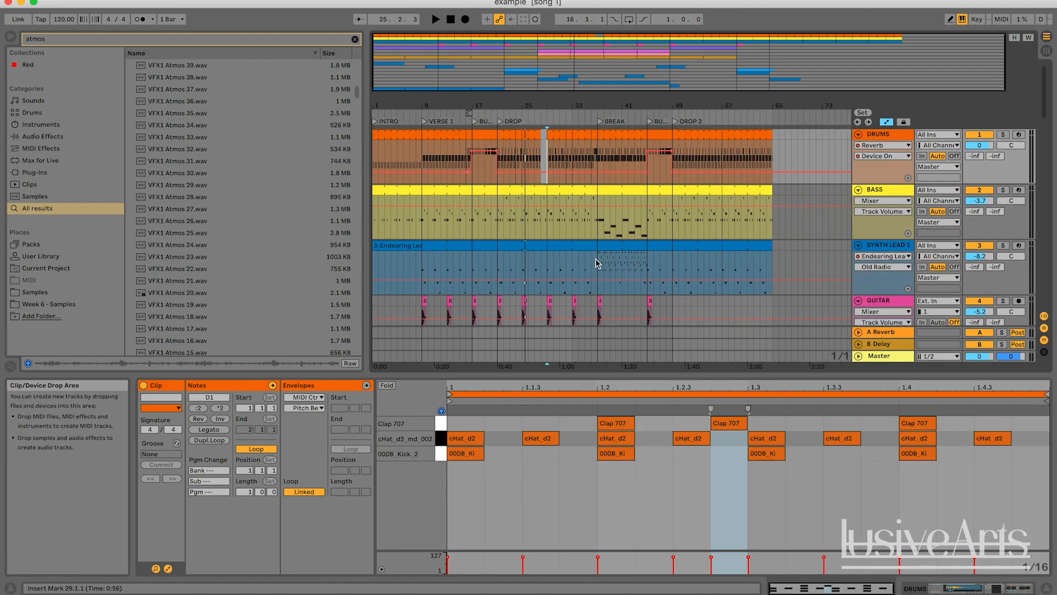
click(487, 140)
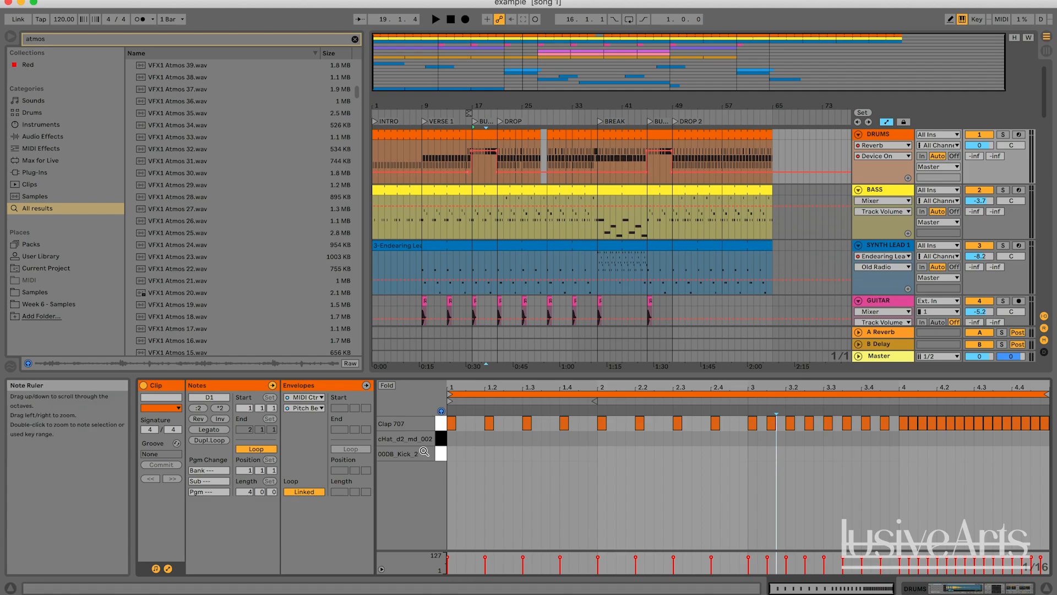
click(661, 134)
click(802, 141)
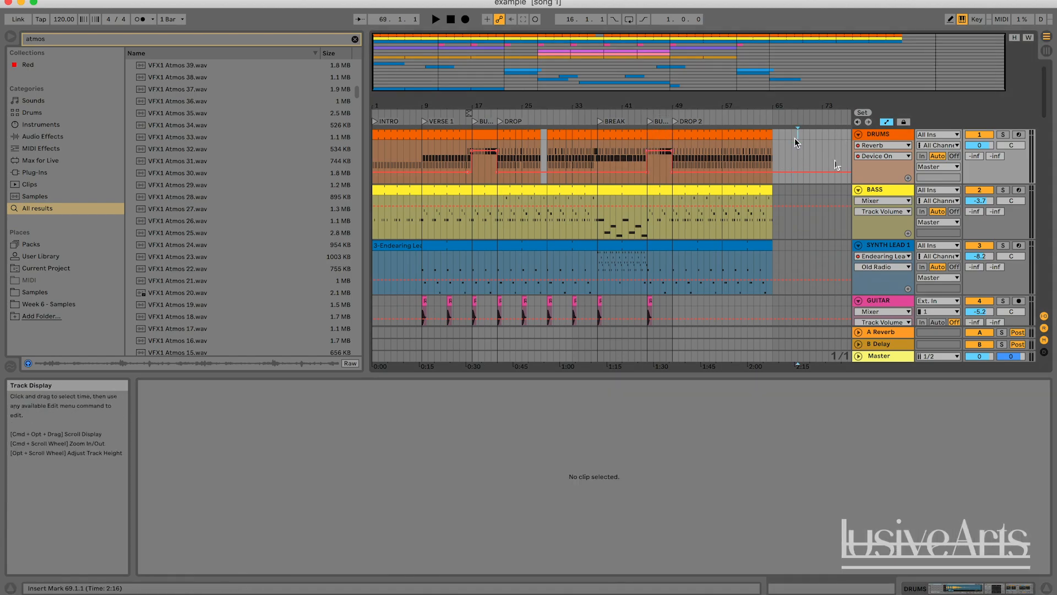
scroll(847, 205, down, 1)
scroll(848, 205, down, 15)
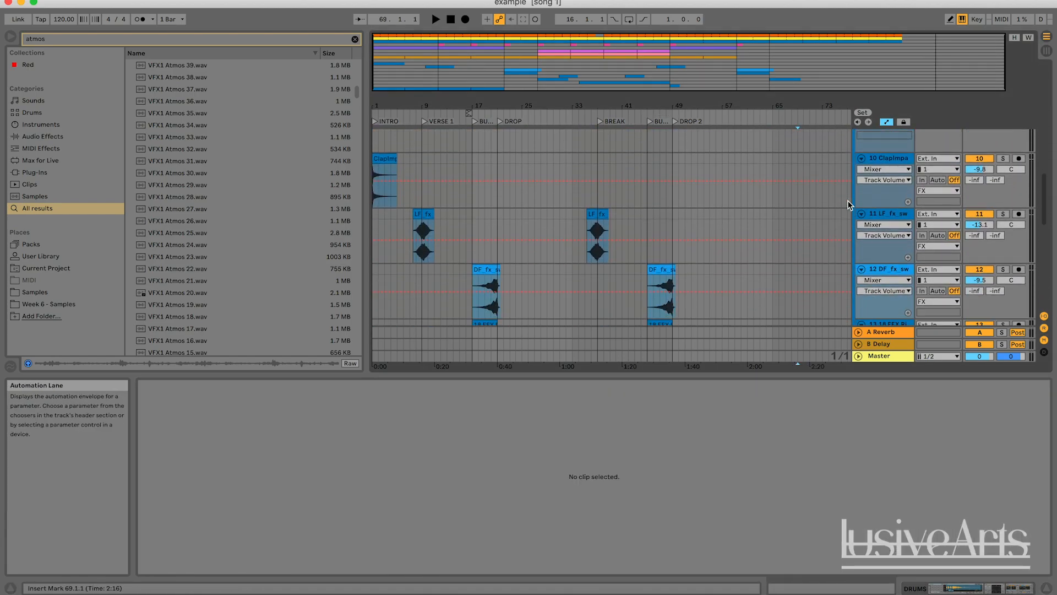
Show the vocal chops track's device chain and its Utility Gain automation lane
double_click(888, 199)
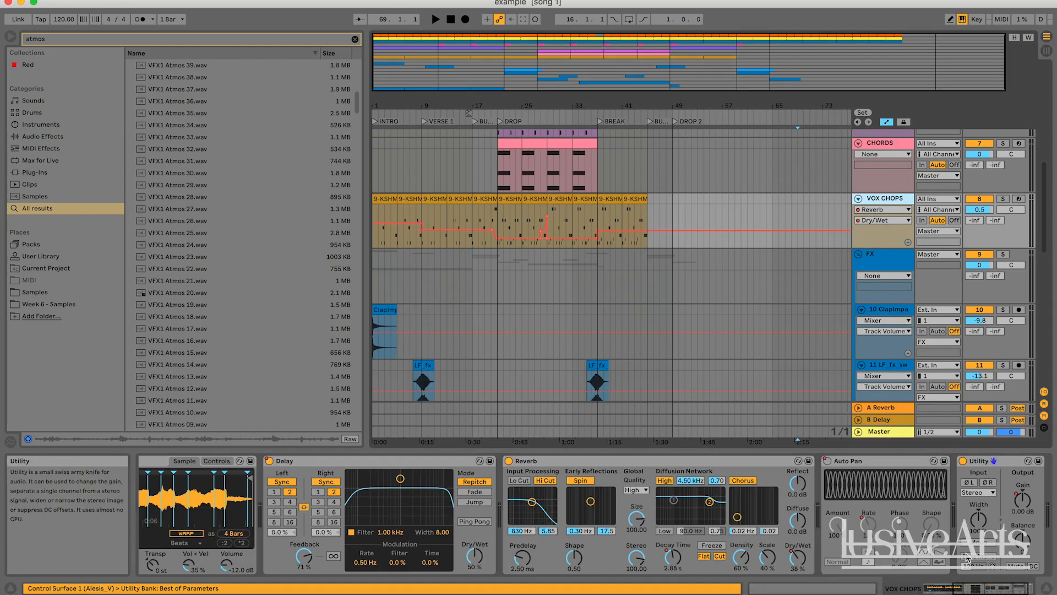
scroll(1022, 502, right, 2)
click(683, 224)
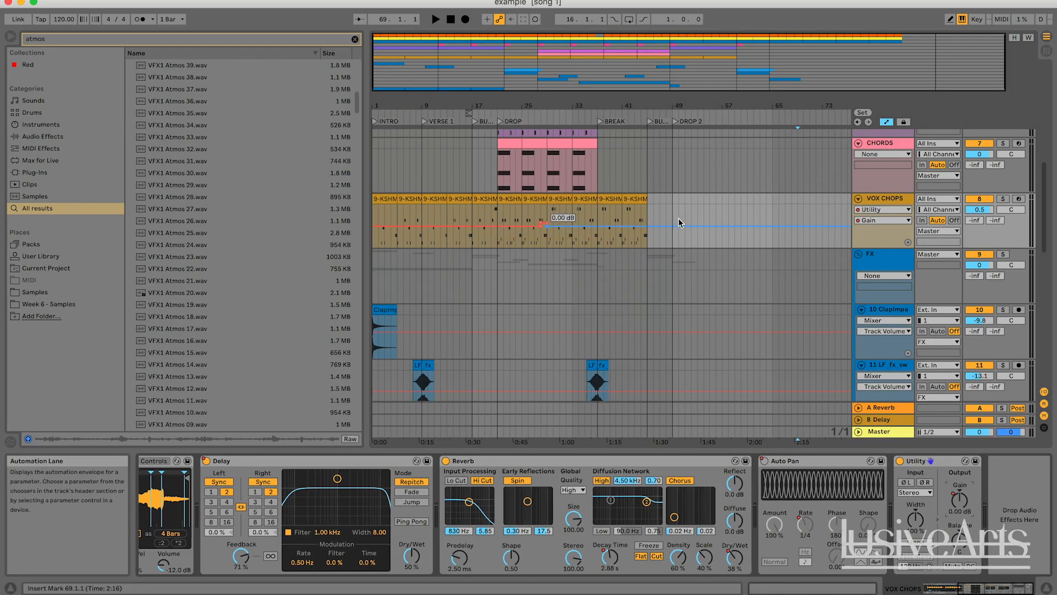
scroll(724, 283, up, 15)
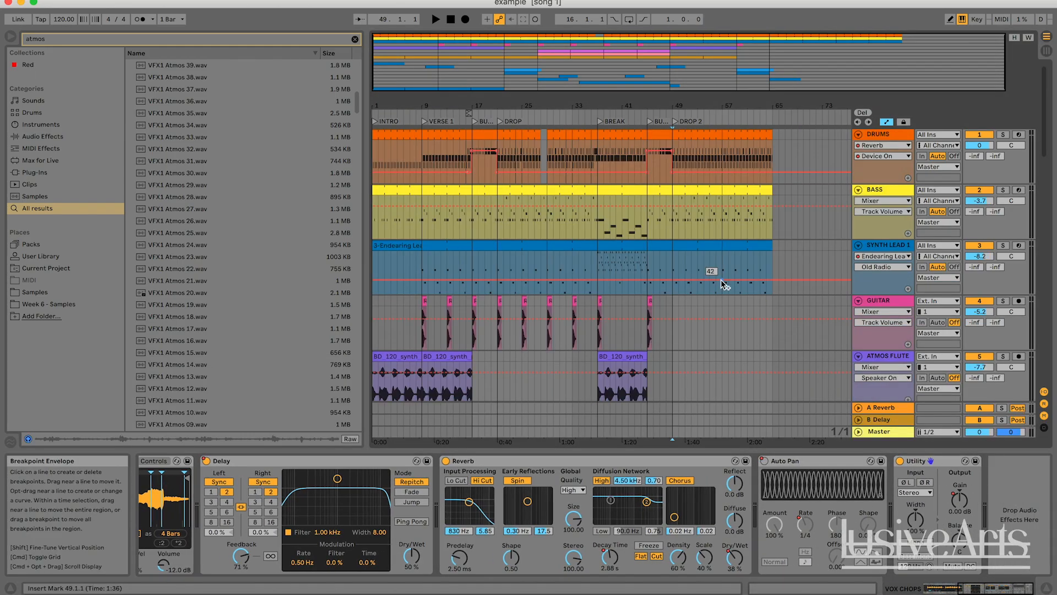